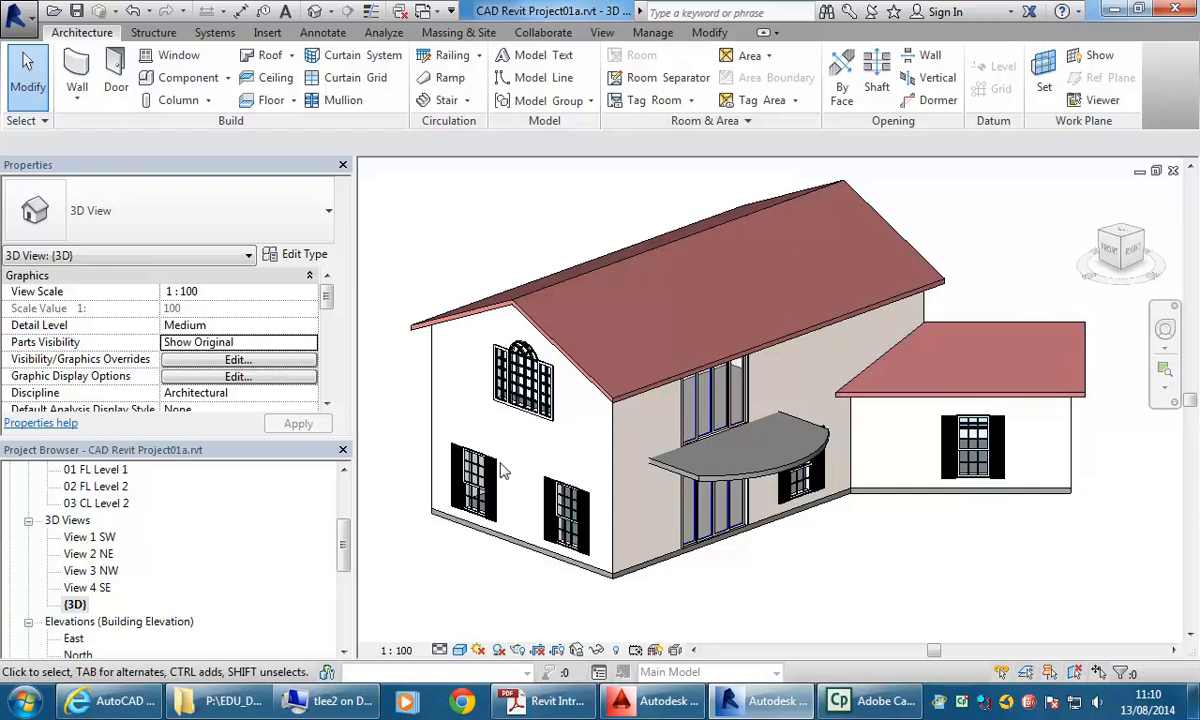
# Check that the Project Browser is enabled among the user interface components
pyautogui.moveTo(338, 532); pyautogui.dragTo(350, 470)
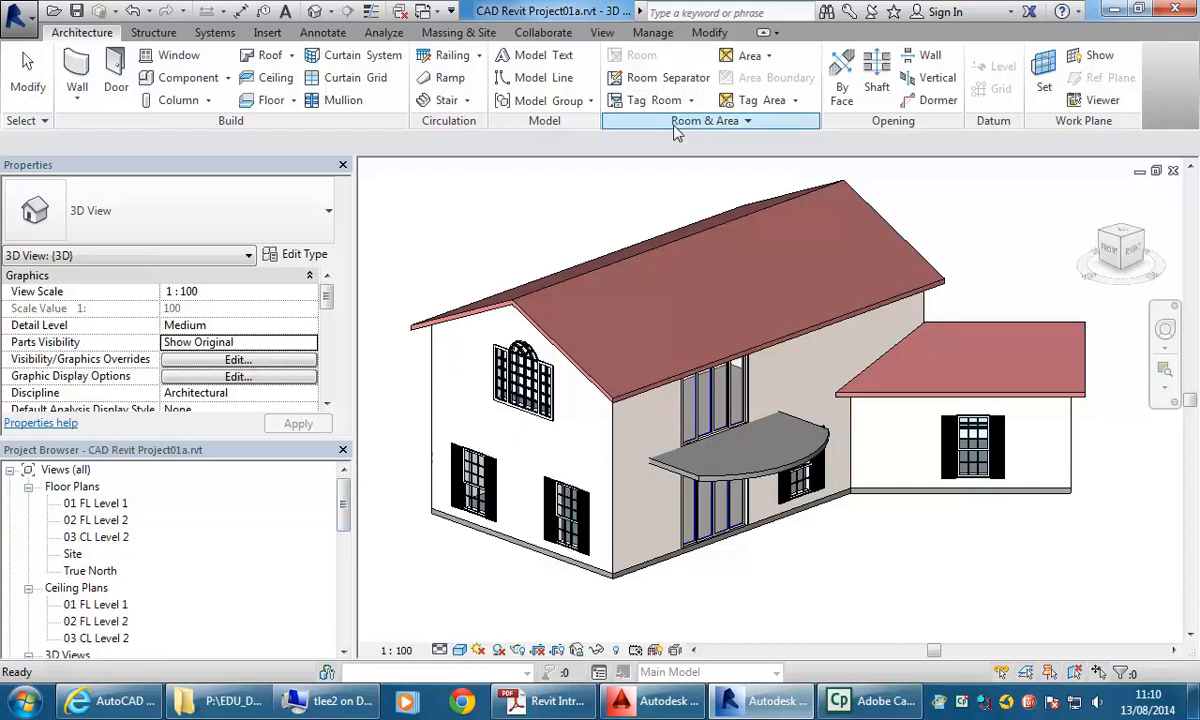
pyautogui.click(601, 32)
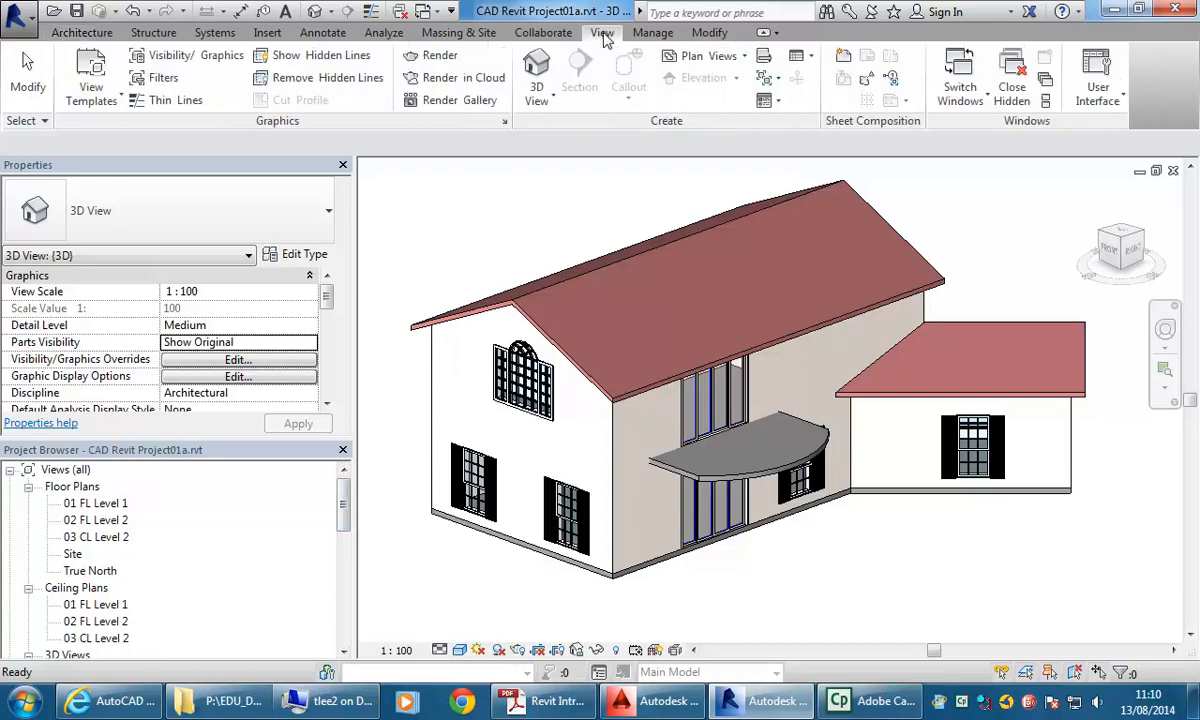
pyautogui.click(1096, 88)
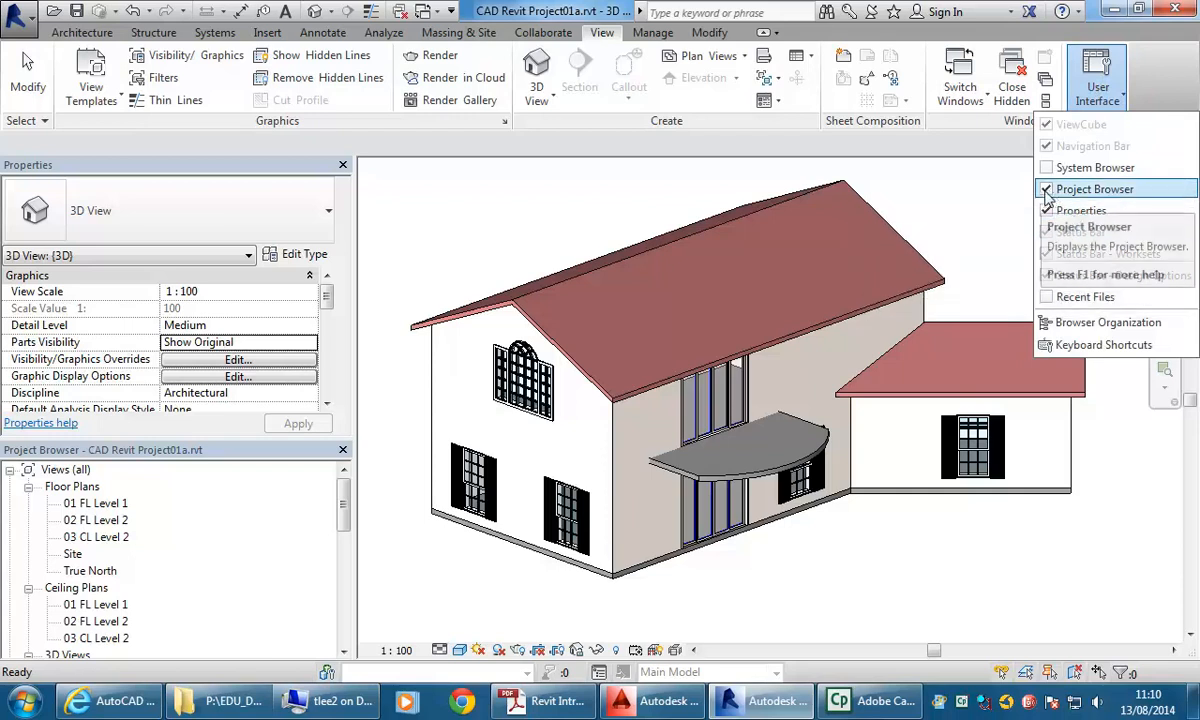
pyautogui.click(1099, 89)
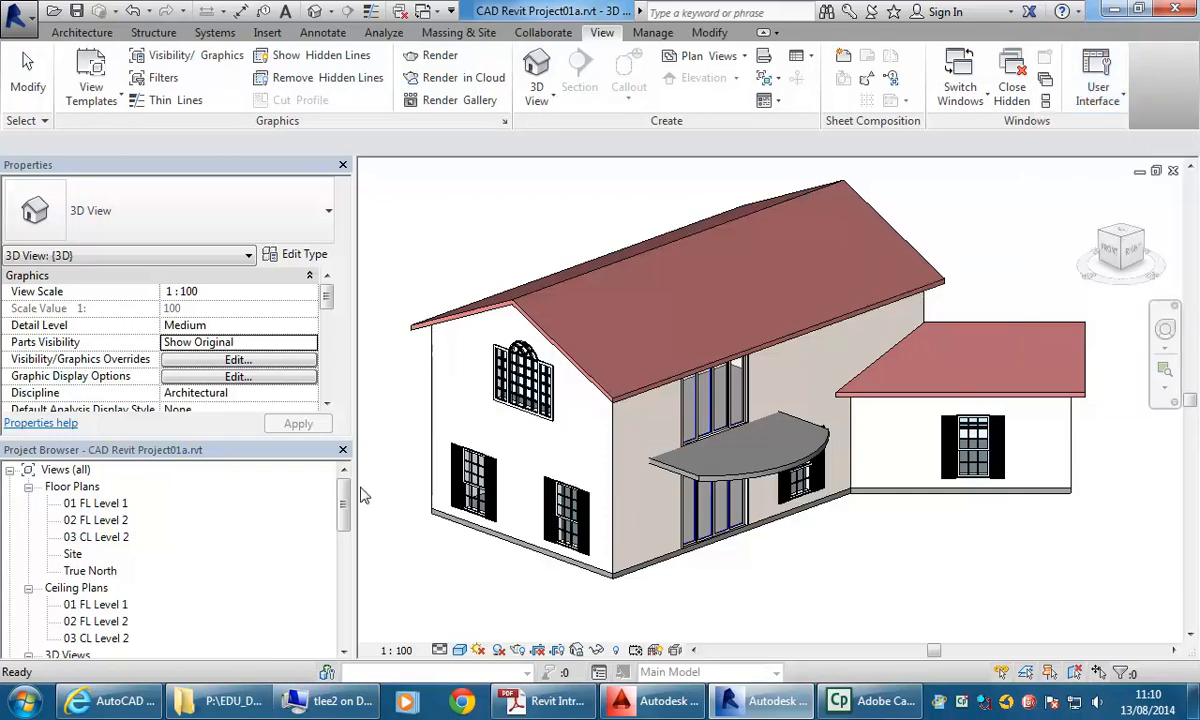
# Expand the Sheets category in the Project Browser and open sheet A101 - Unnamed
pyautogui.scroll(-1, 345, 520)
pyautogui.moveTo(345, 520); pyautogui.dragTo(345, 610)
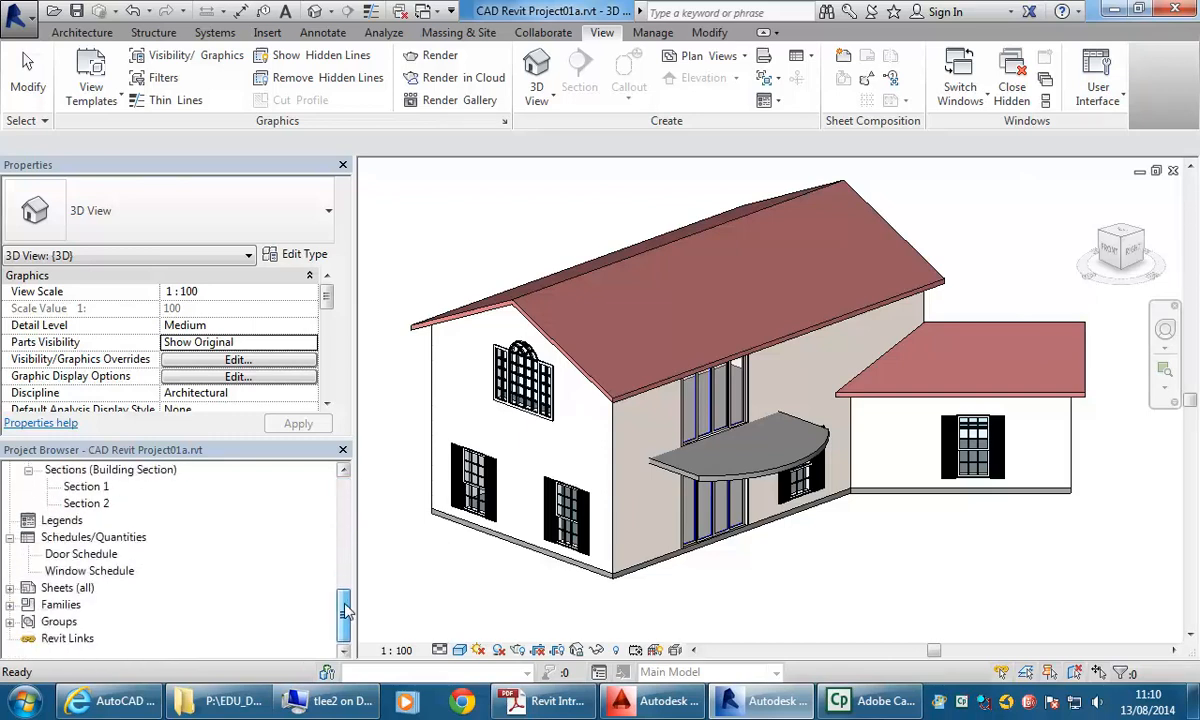
pyautogui.click(60, 590)
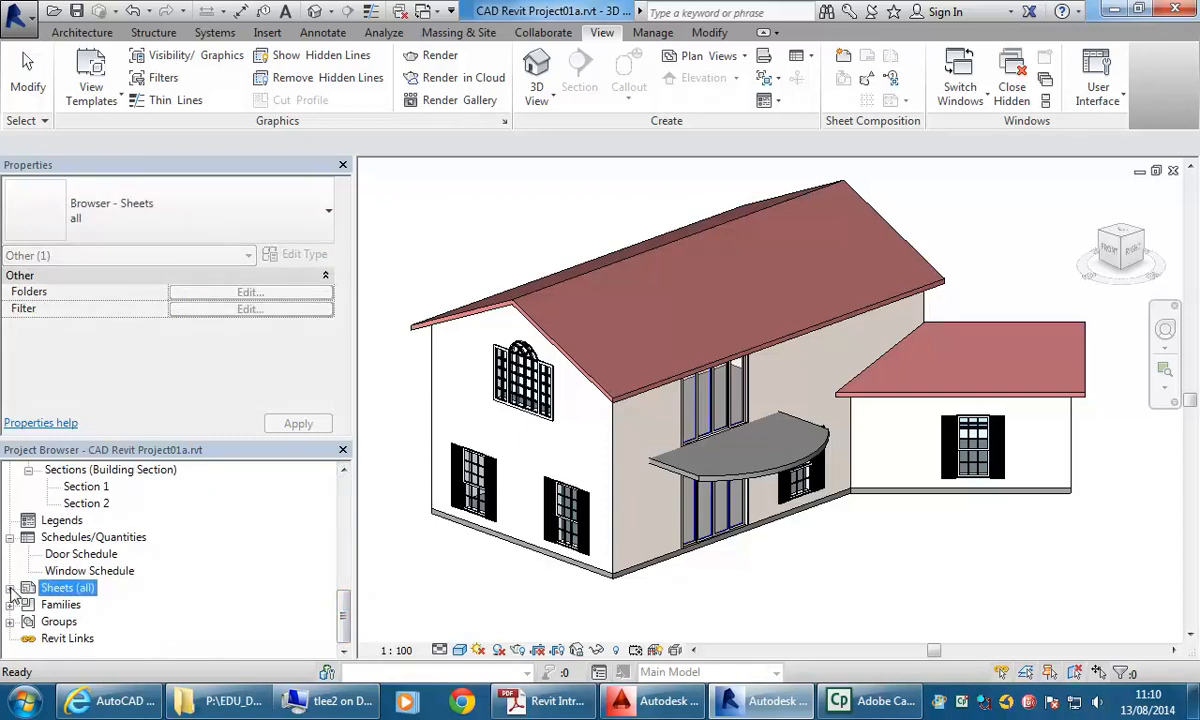
pyautogui.click(10, 588)
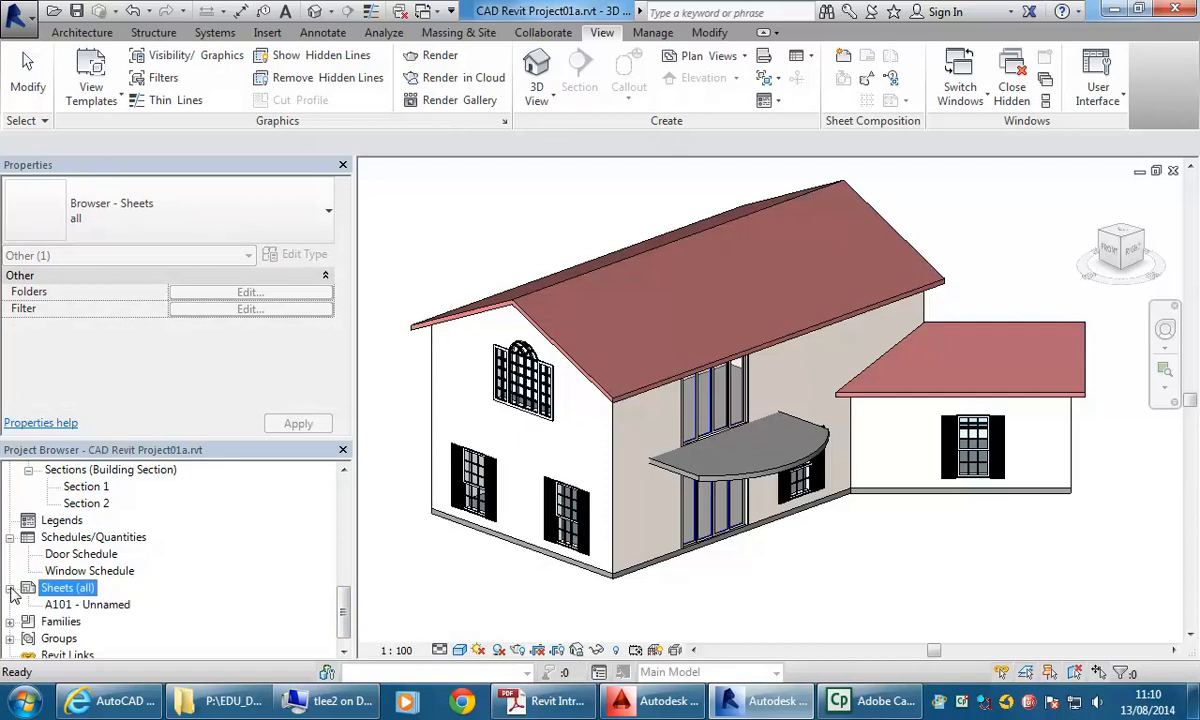
pyautogui.doubleClick(83, 607)
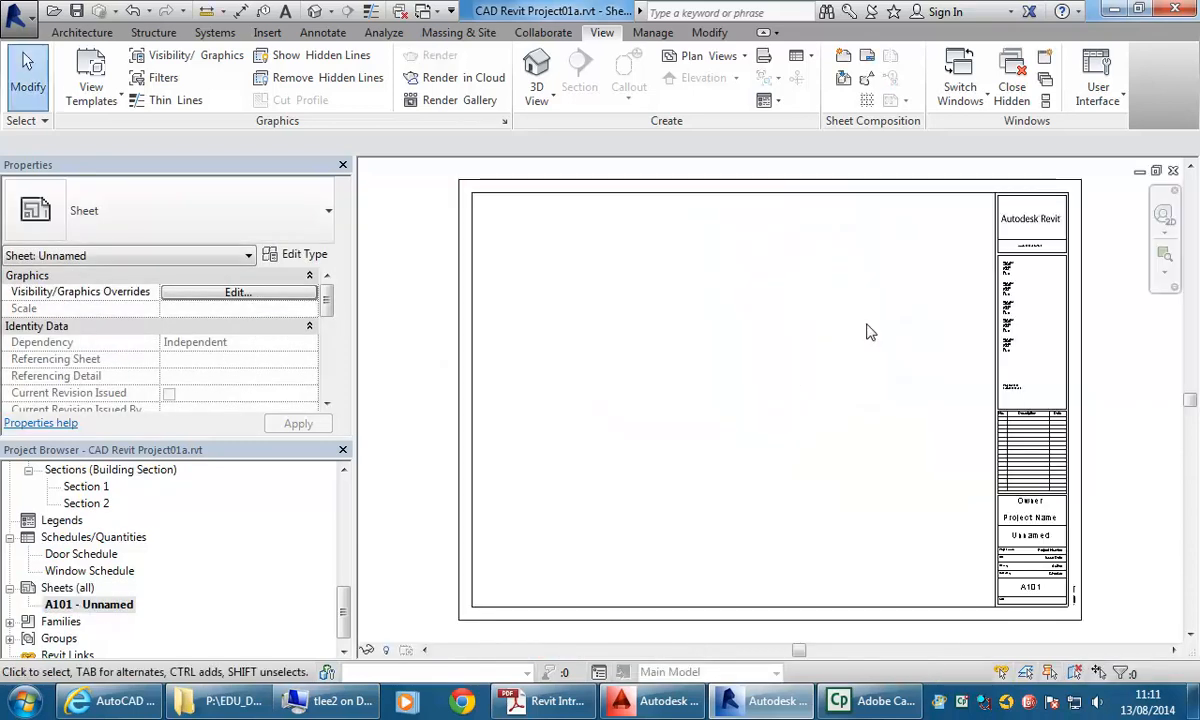
# Examine sheet A101's title block, including its project name, sheet number, logo and consultant fields
pyautogui.moveTo(1010, 245)
pyautogui.mouseDown(button='middle')
pyautogui.moveTo(945, 240)
pyautogui.moveTo(998, 238)
pyautogui.mouseUp(button='middle')
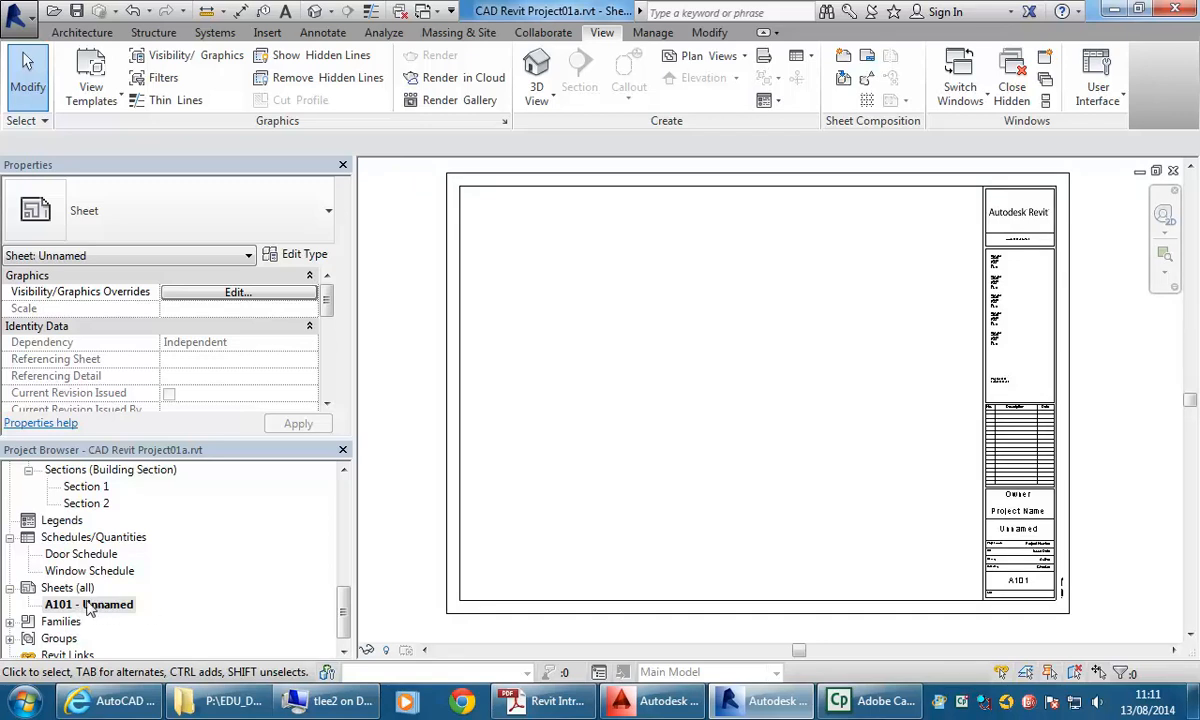
pyautogui.click(85, 604)
pyautogui.moveTo(702, 402); pyautogui.dragTo(686, 316, button='middle')
pyautogui.scroll(3, 718, 391)
pyautogui.scroll(-2, 718, 391)
pyautogui.scroll(-3, 834, 395)
pyautogui.moveTo(846, 284); pyautogui.dragTo(793, 468, button='middle')
pyautogui.scroll(5, 793, 468)
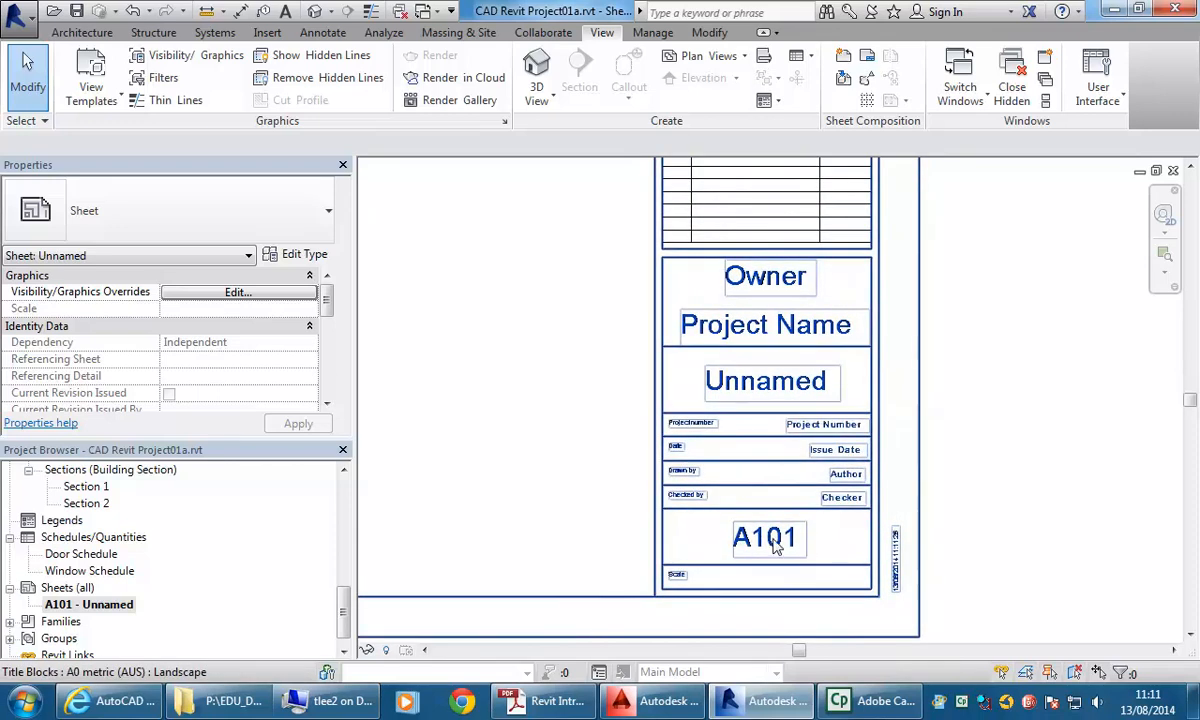
pyautogui.scroll(-1, 558, 320)
pyautogui.moveTo(553, 262); pyautogui.dragTo(703, 575, button='middle')
pyautogui.scroll(-4, 556, 460)
pyautogui.moveTo(729, 428); pyautogui.dragTo(622, 496, button='middle')
pyautogui.scroll(1, 666, 273)
pyautogui.scroll(3, 670, 290)
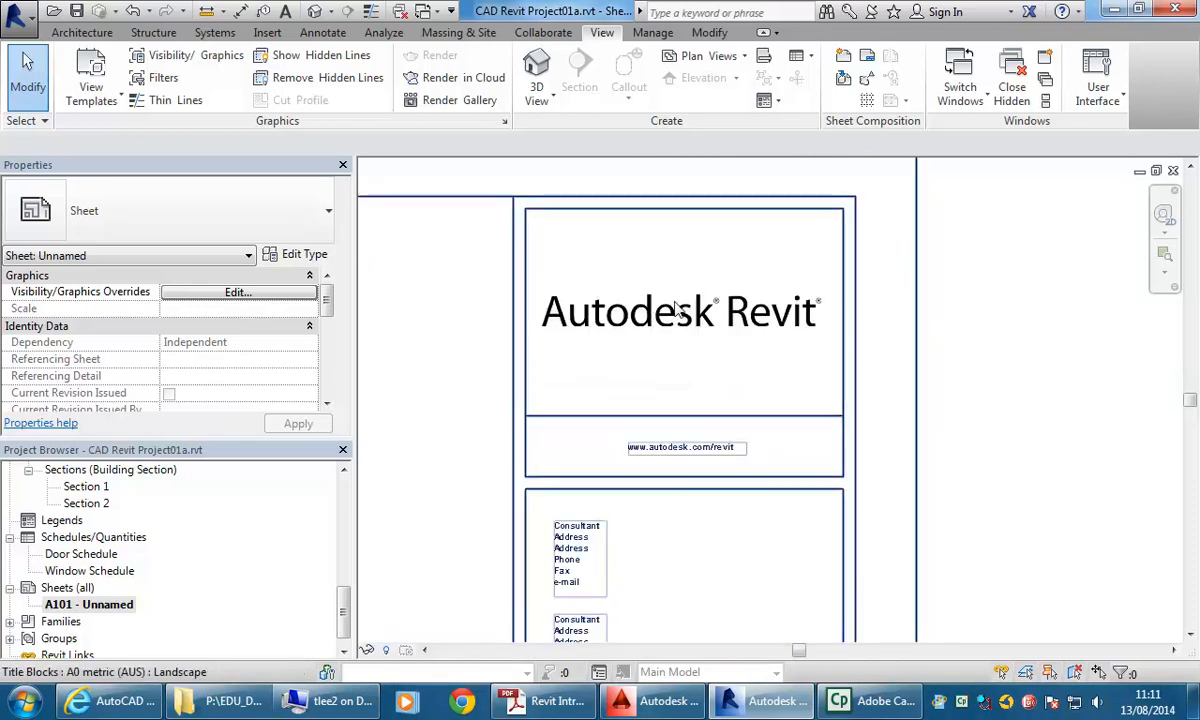
pyautogui.scroll(-6, 742, 341)
pyautogui.moveTo(611, 435); pyautogui.dragTo(785, 370, button='middle')
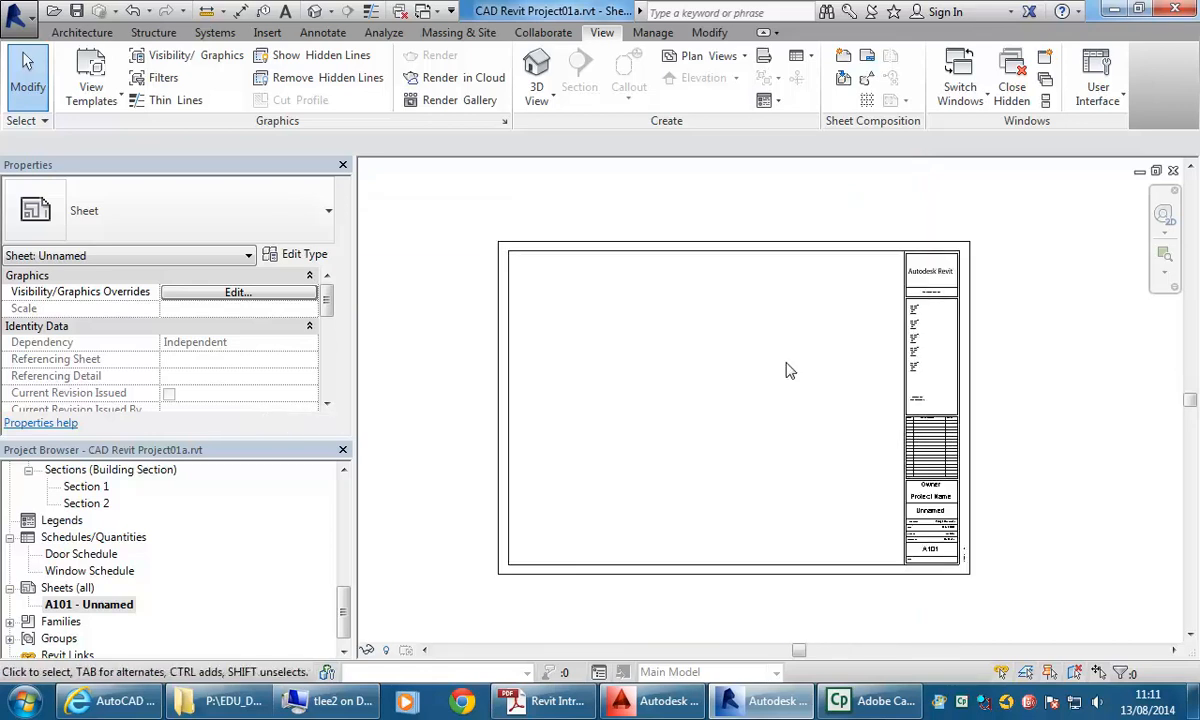
# Delete sheet A101 - Unnamed from the project
pyautogui.rightClick(77, 606)
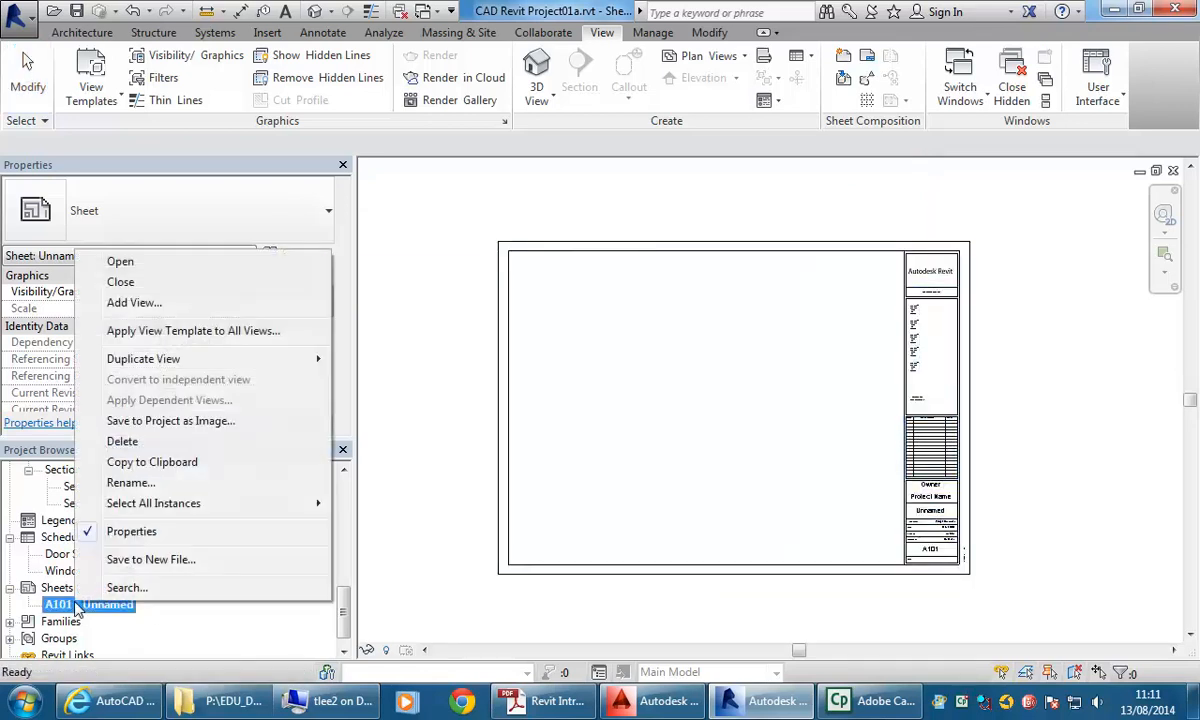
pyautogui.click(122, 441)
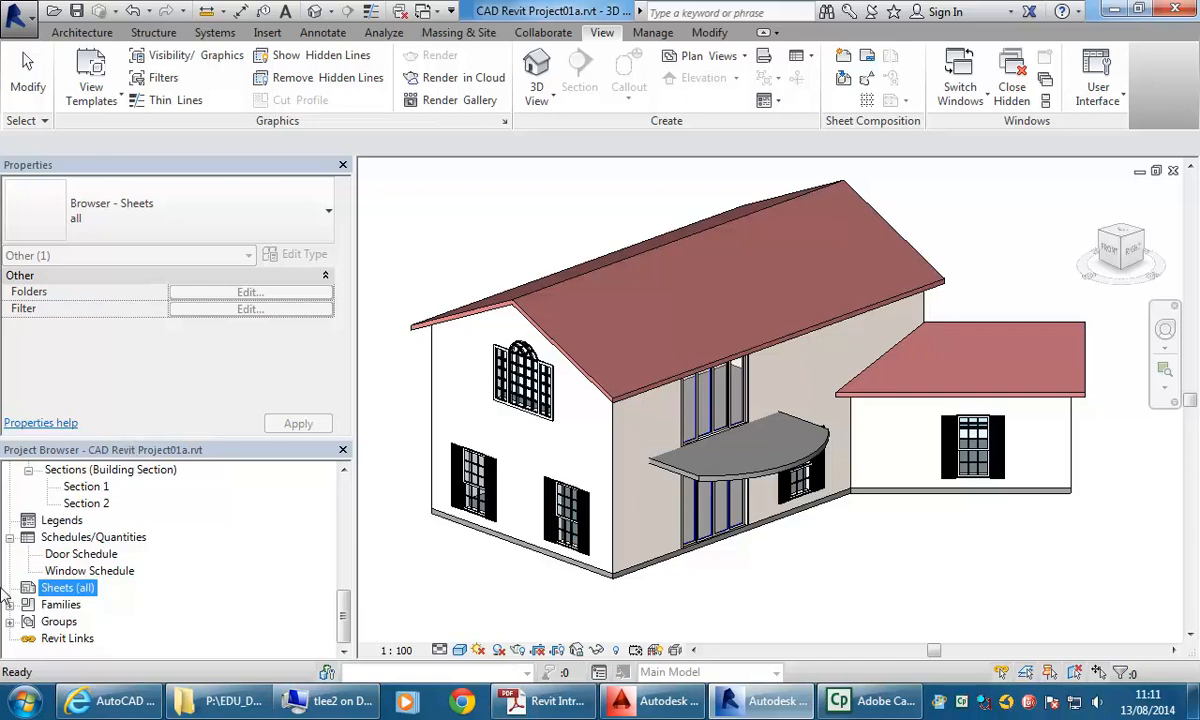
# Start a new sheet and browse for a title block to load in StudentResources (P:), EDU_DC_InteriorDesign, Revit Library, Titleblocks
pyautogui.rightClick(59, 593)
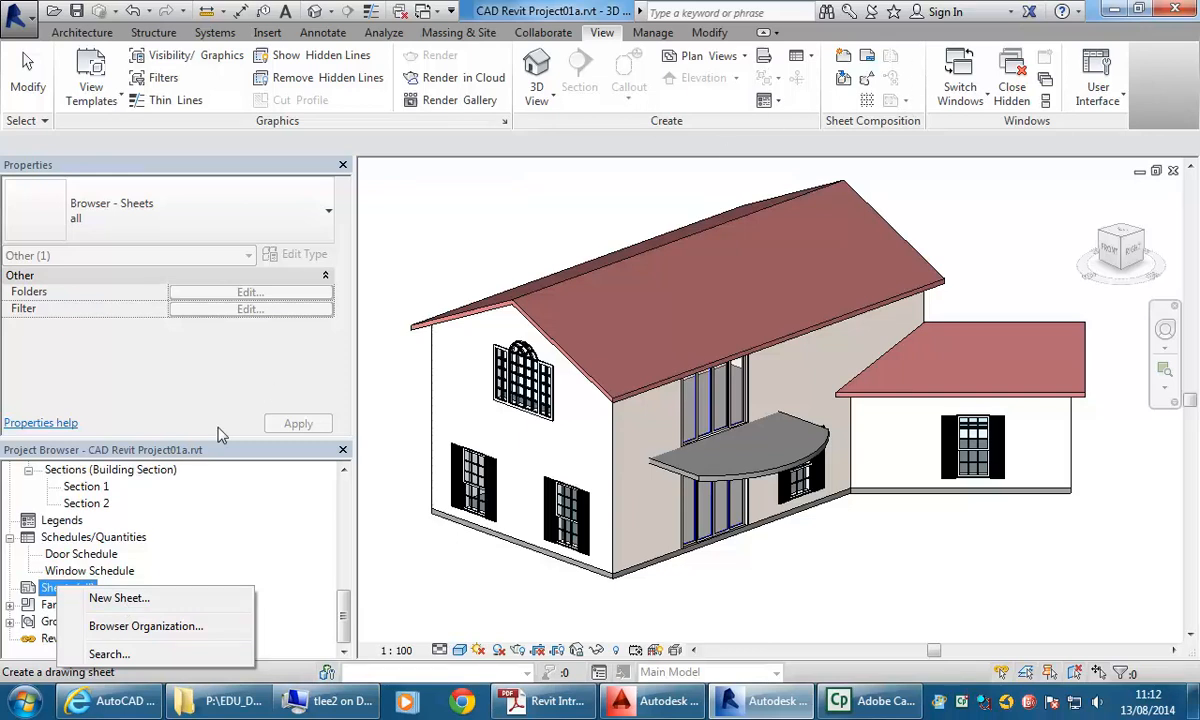
pyautogui.click(118, 599)
pyautogui.moveTo(530, 108); pyautogui.dragTo(428, 92)
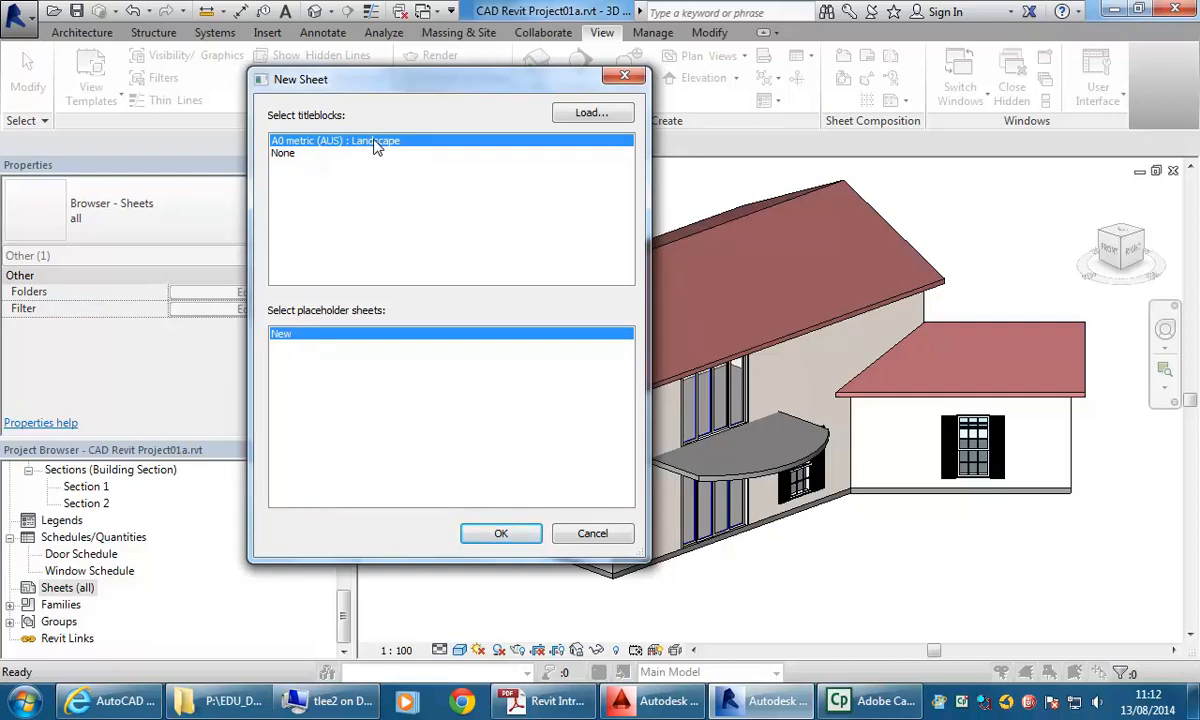
pyautogui.click(589, 114)
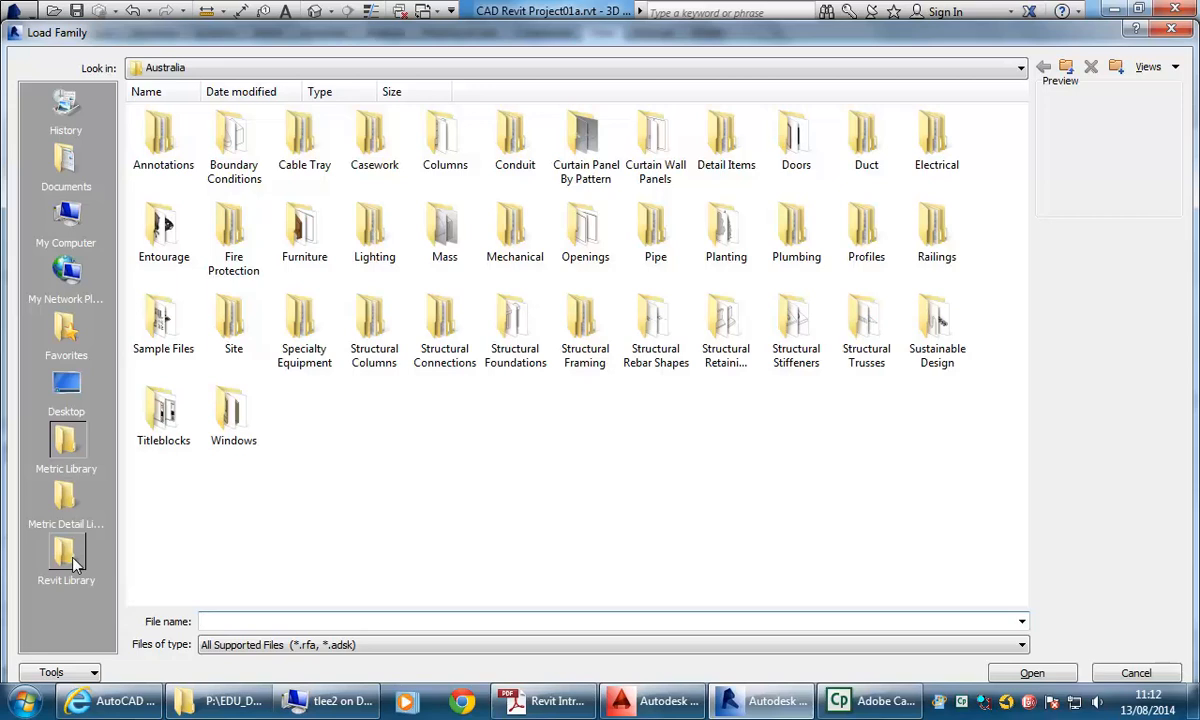
pyautogui.click(309, 70)
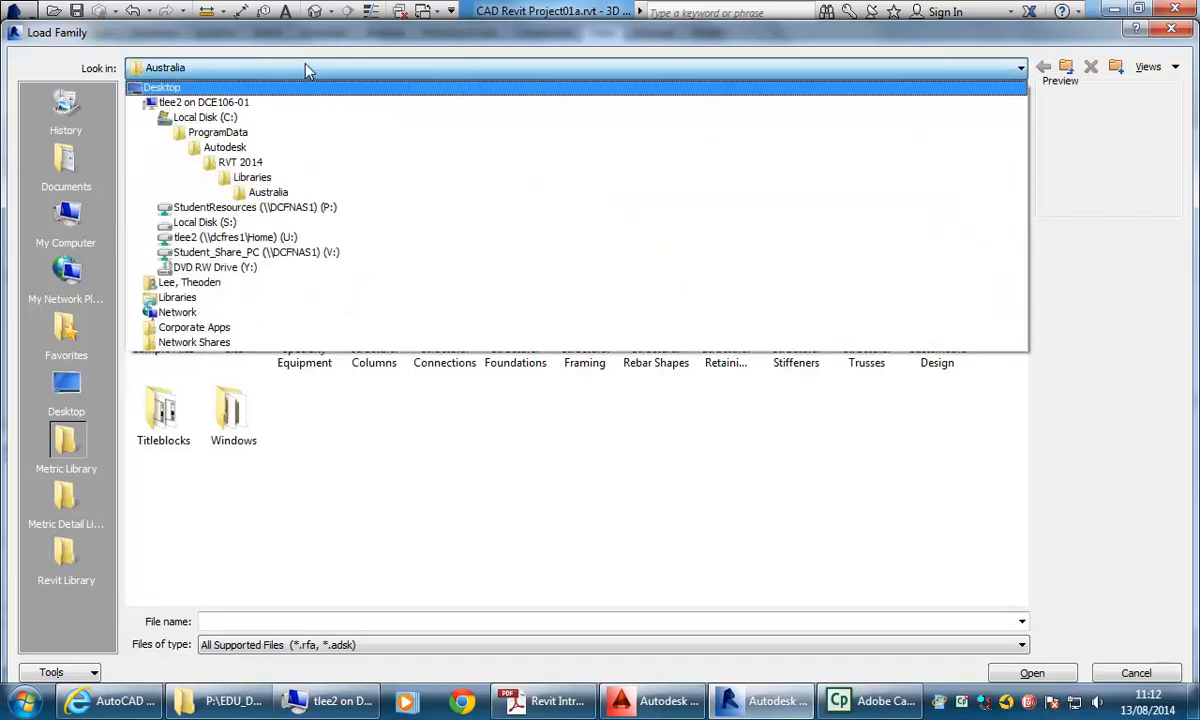
pyautogui.click(298, 209)
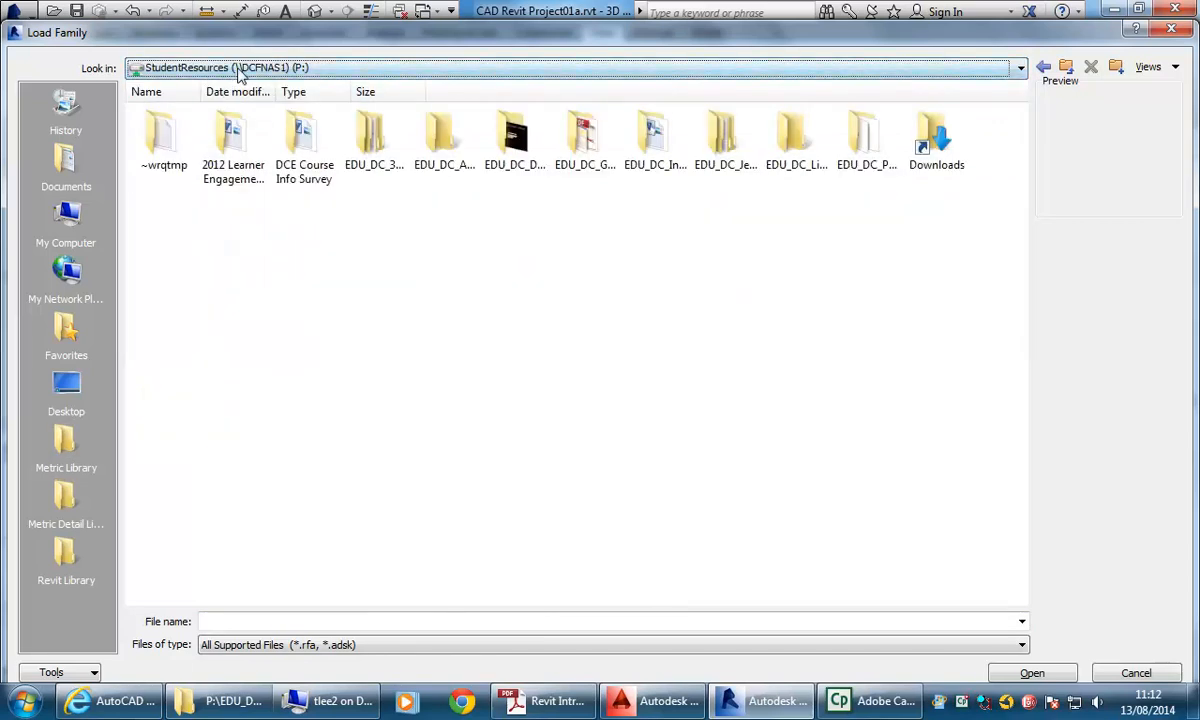
pyautogui.doubleClick(638, 145)
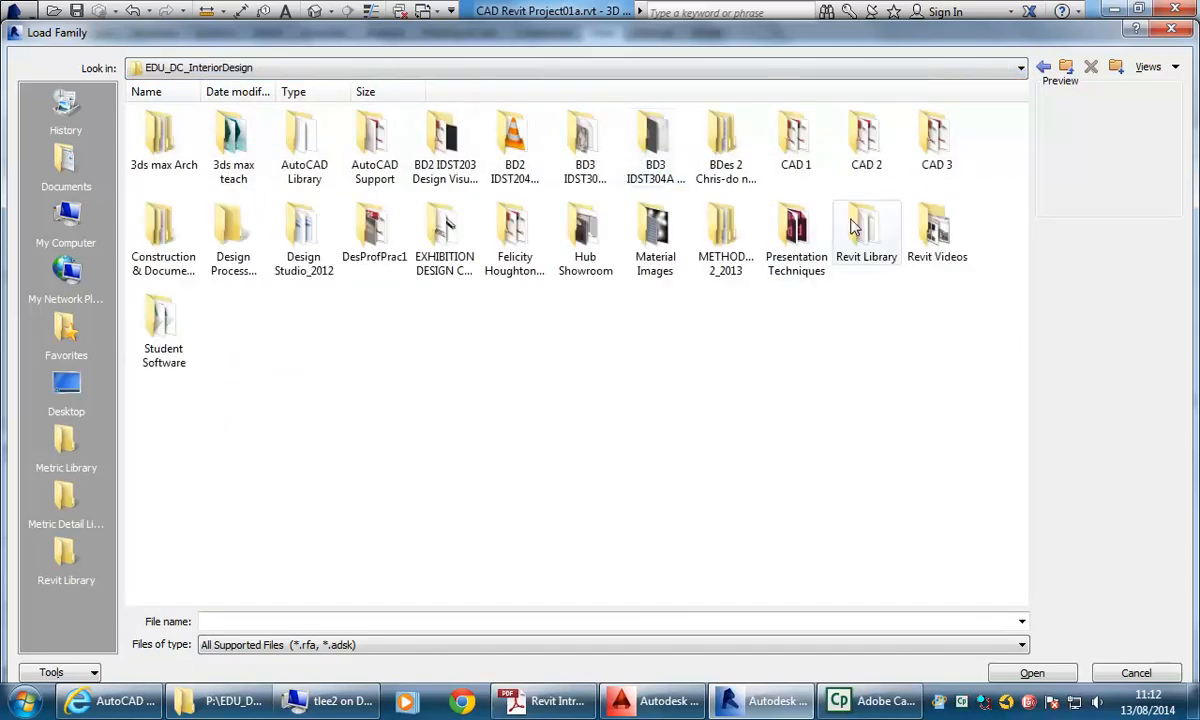
pyautogui.doubleClick(866, 230)
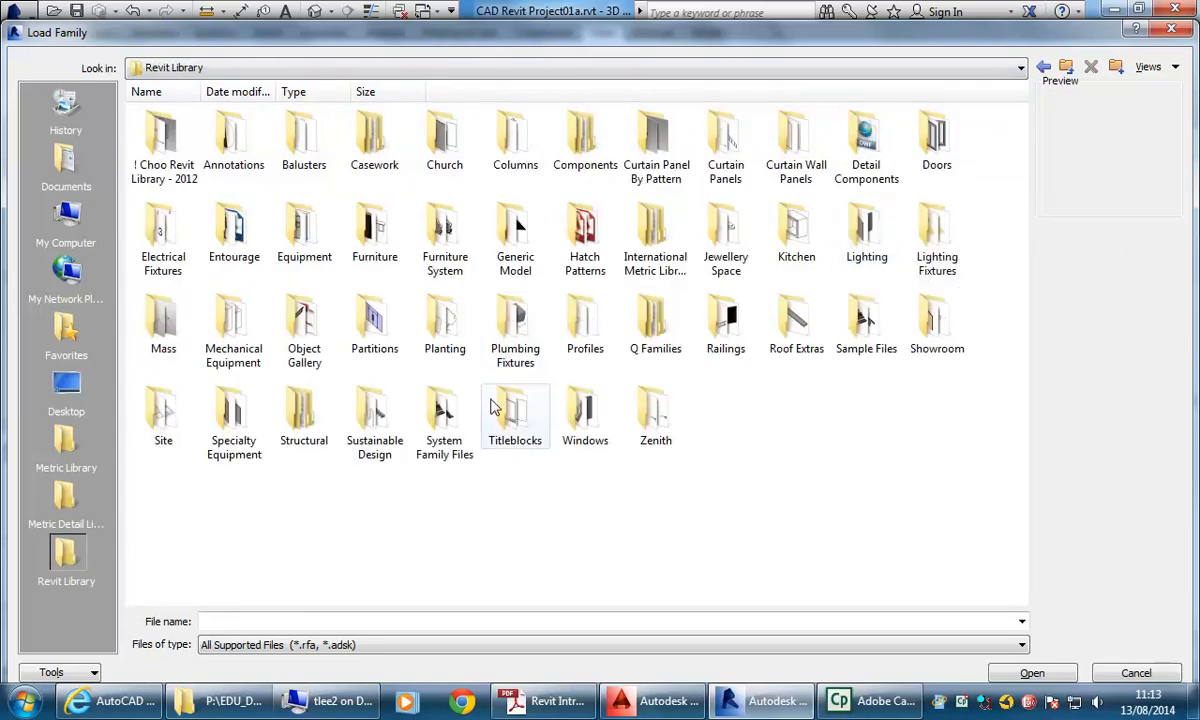
pyautogui.click(518, 415)
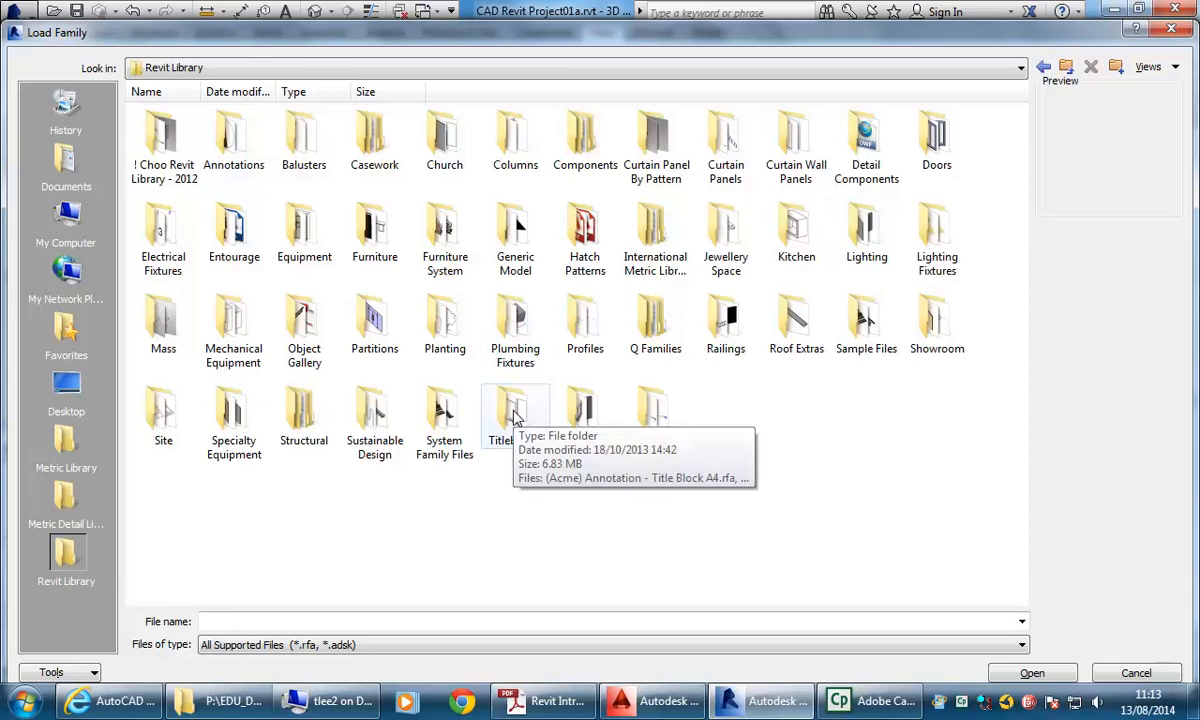
pyautogui.doubleClick(515, 418)
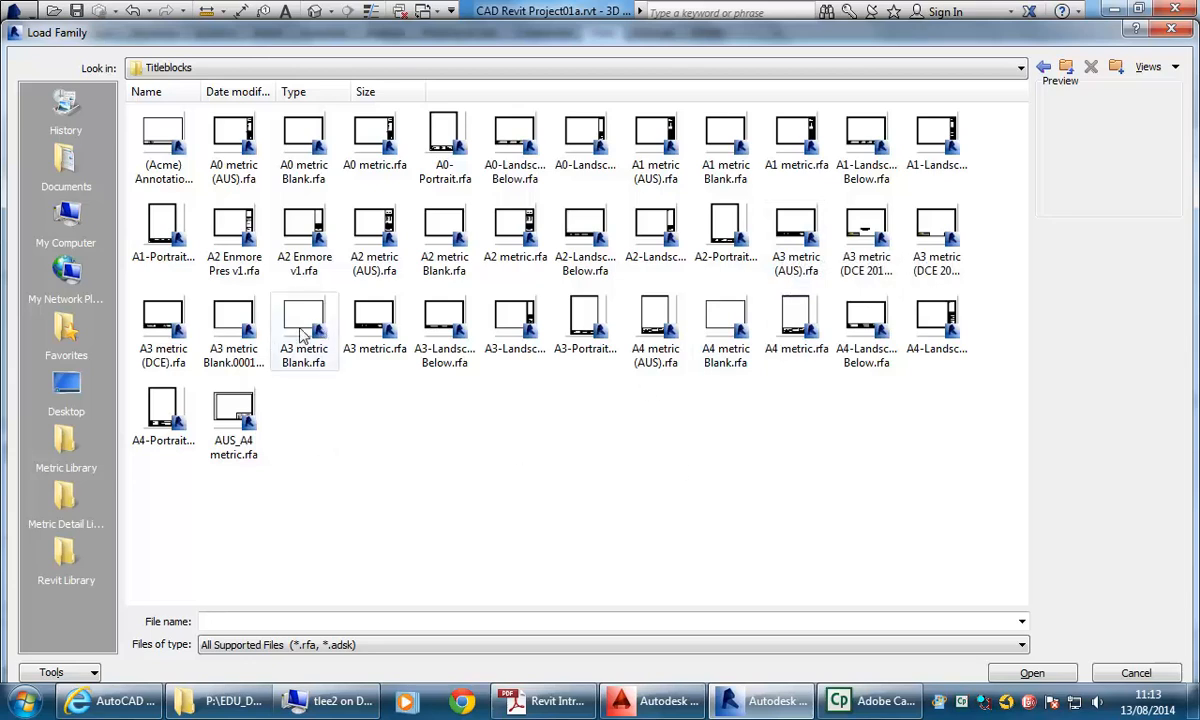
# Compare the previews of the A3 title block families, including the DCE, Blank, metric, Landscape Below and Landscape versions
pyautogui.click(158, 335)
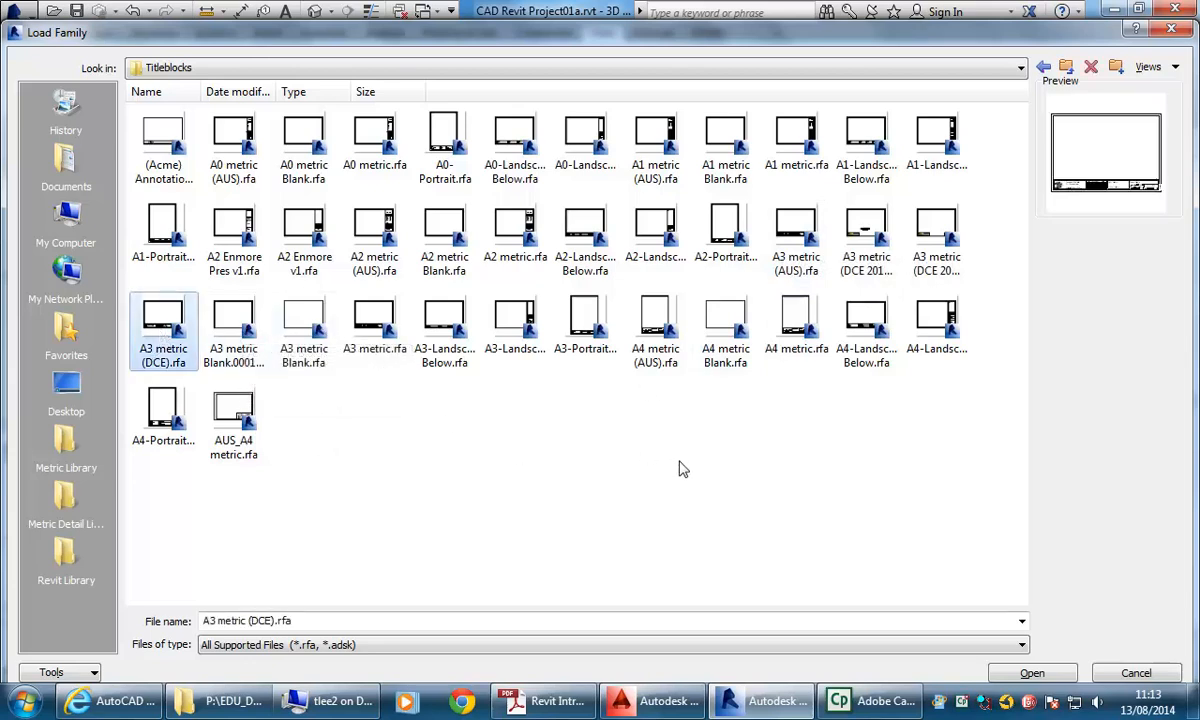
pyautogui.click(313, 328)
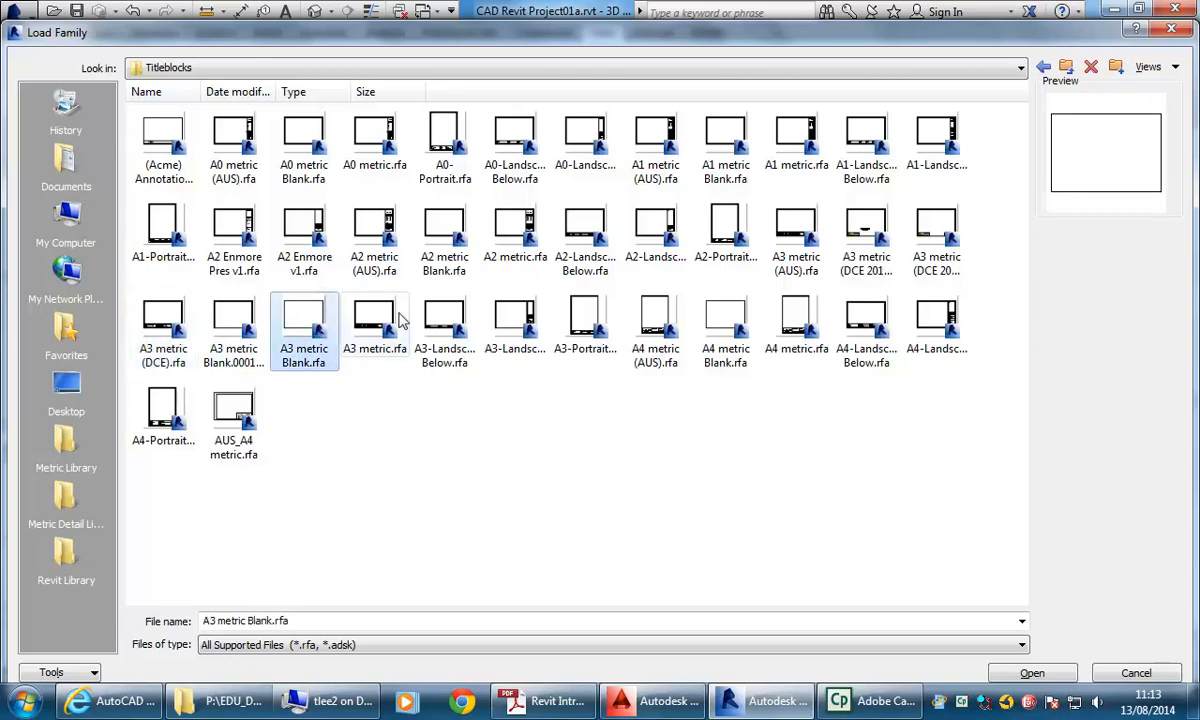
pyautogui.click(375, 325)
pyautogui.click(447, 352)
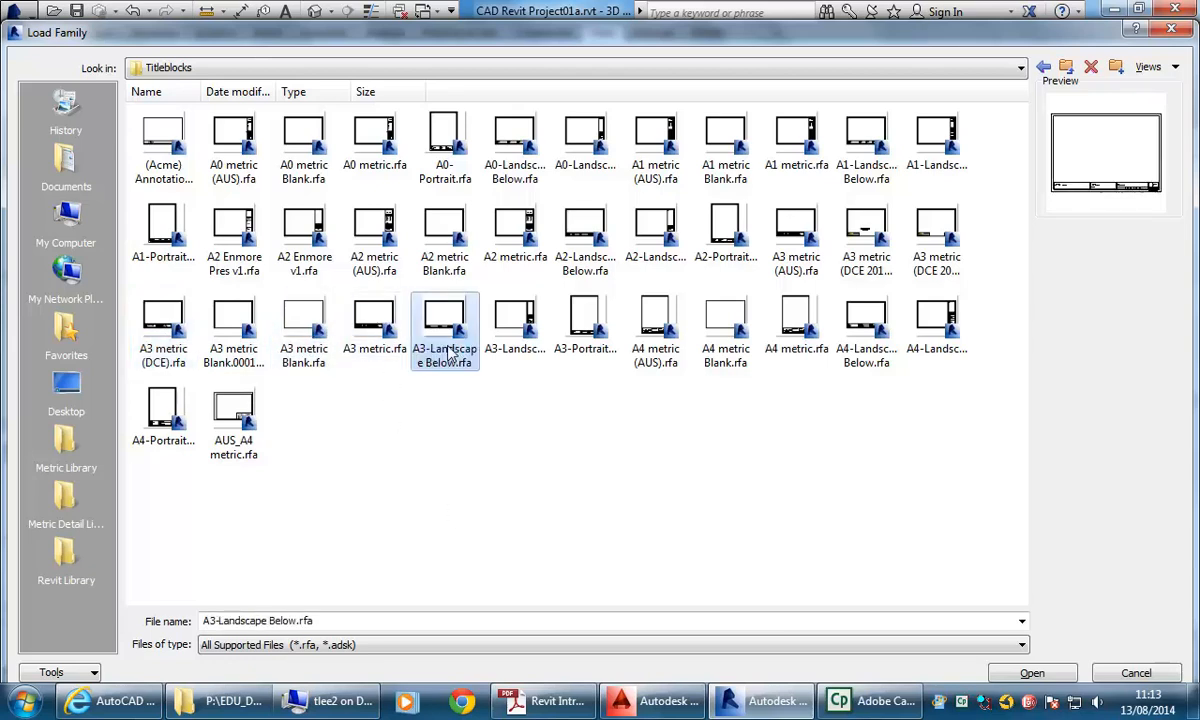
pyautogui.click(370, 318)
pyautogui.click(418, 306)
pyautogui.click(524, 328)
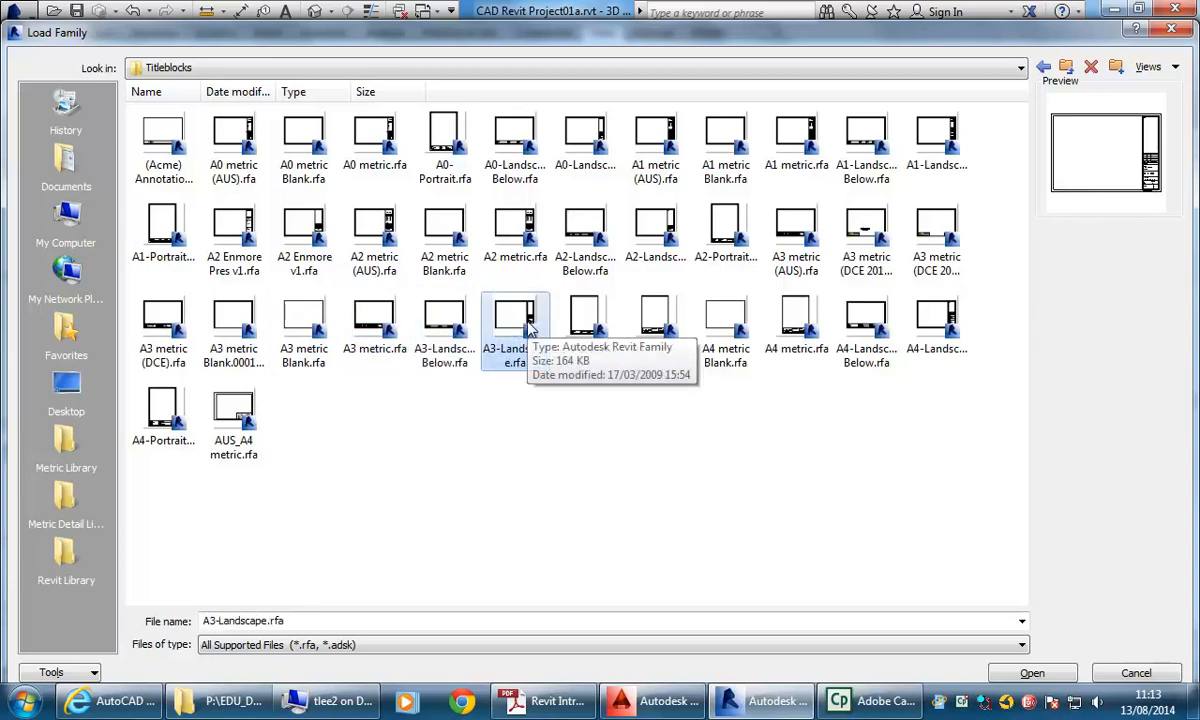
pyautogui.click(445, 318)
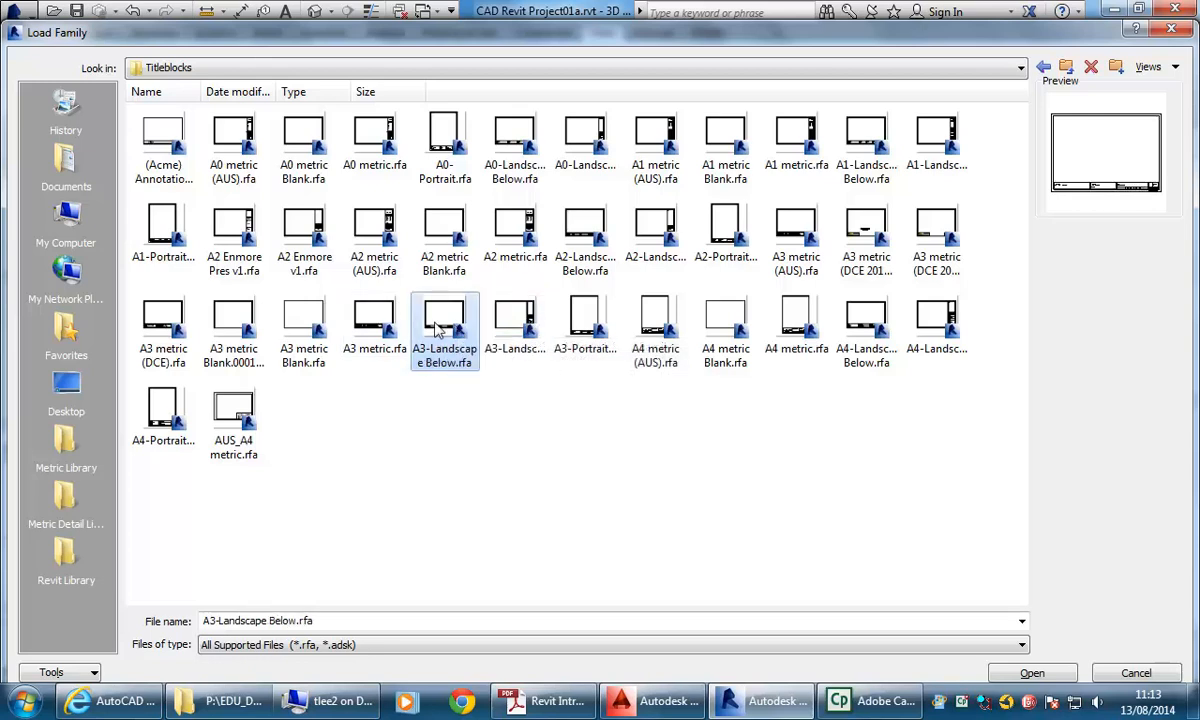
pyautogui.click(378, 318)
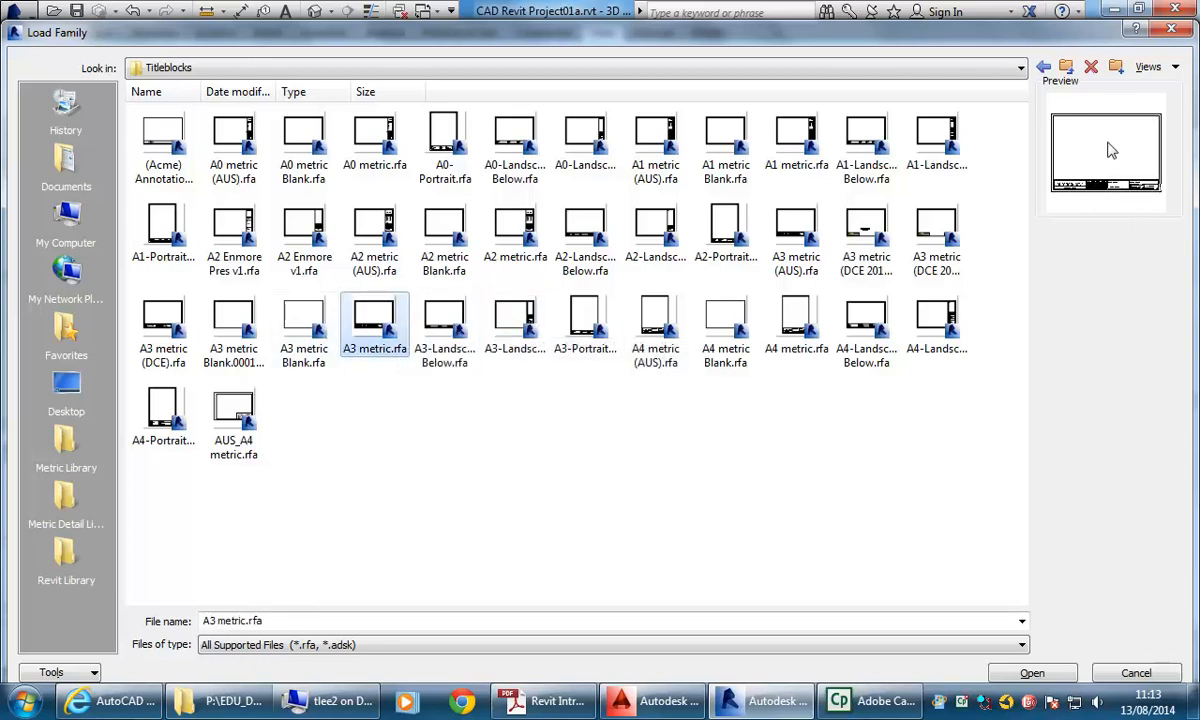
pyautogui.click(306, 338)
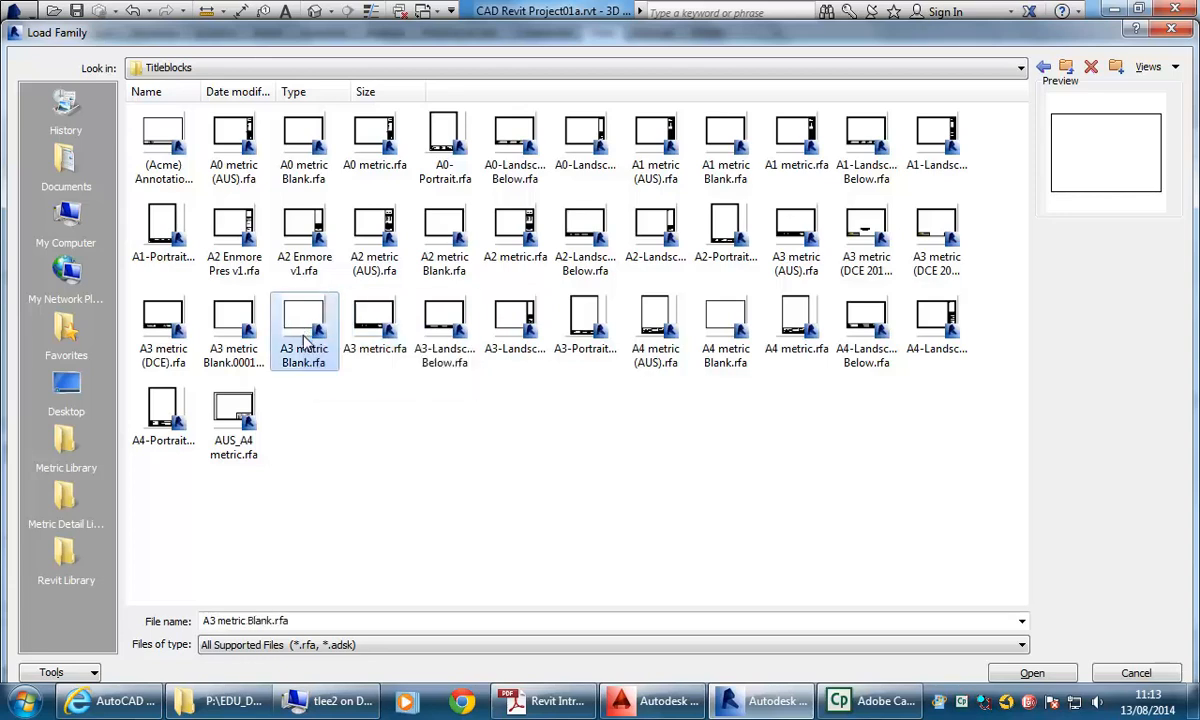
# Delete the duplicate file A3 metric Blank.0001.rfa from the Titleblocks folder
pyautogui.click(235, 333)
pyautogui.rightClick(233, 327)
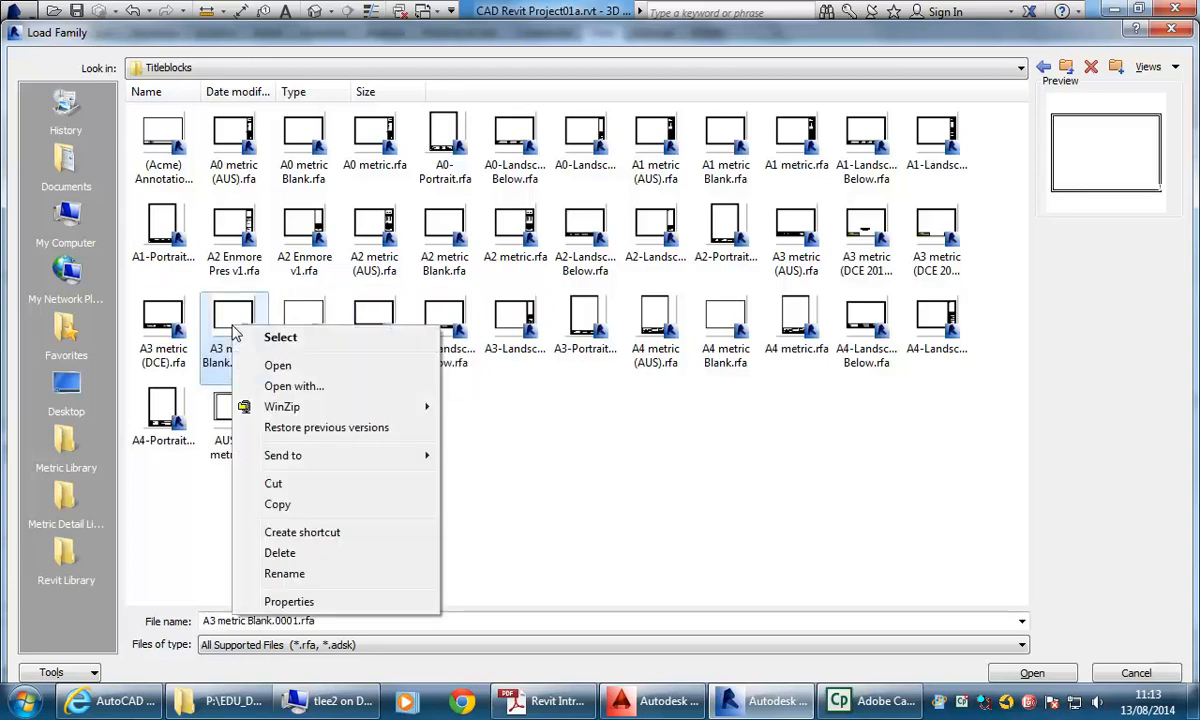
pyautogui.click(279, 556)
pyautogui.click(675, 424)
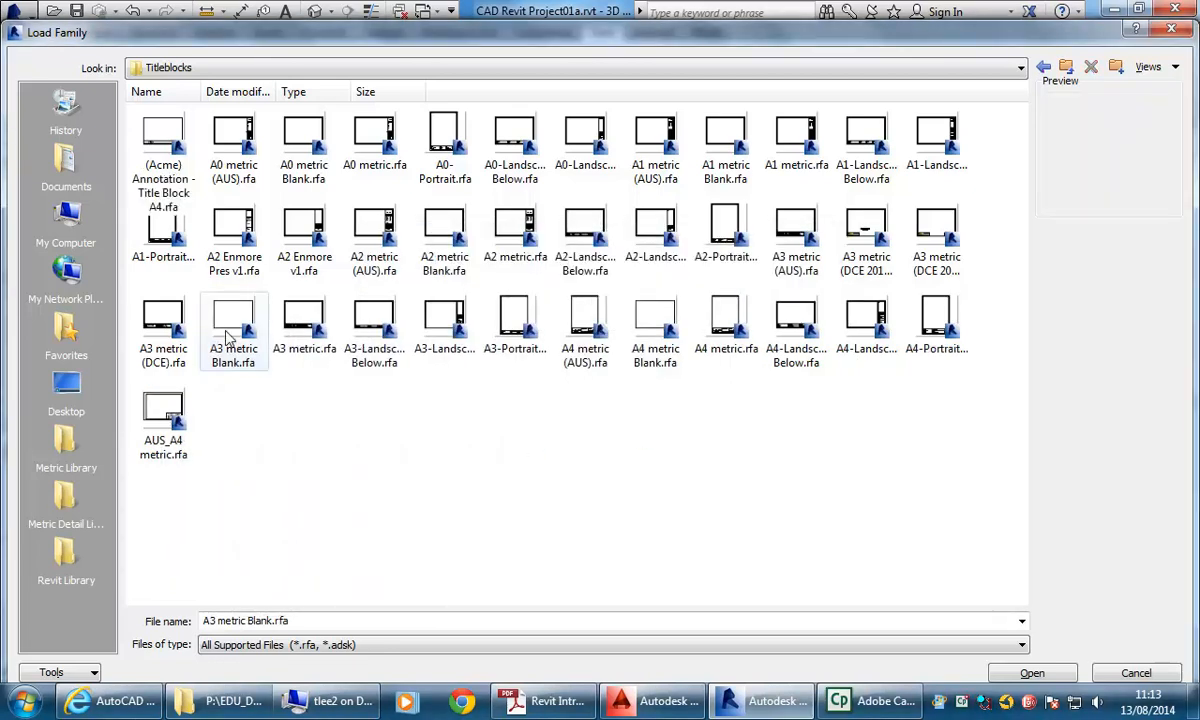
# Preview A3 metric (DCE).rfa and check the Titleblocks folder's location within the Revit Library on StudentResources (P:)
pyautogui.click(166, 338)
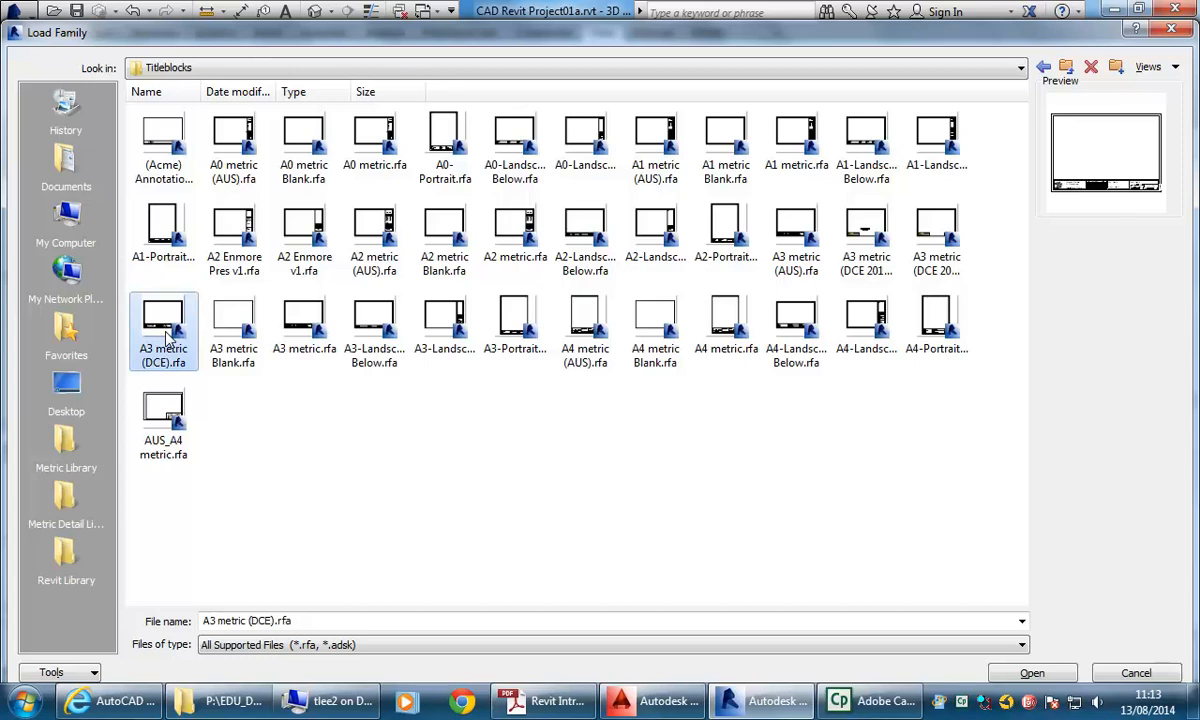
pyautogui.click(500, 68)
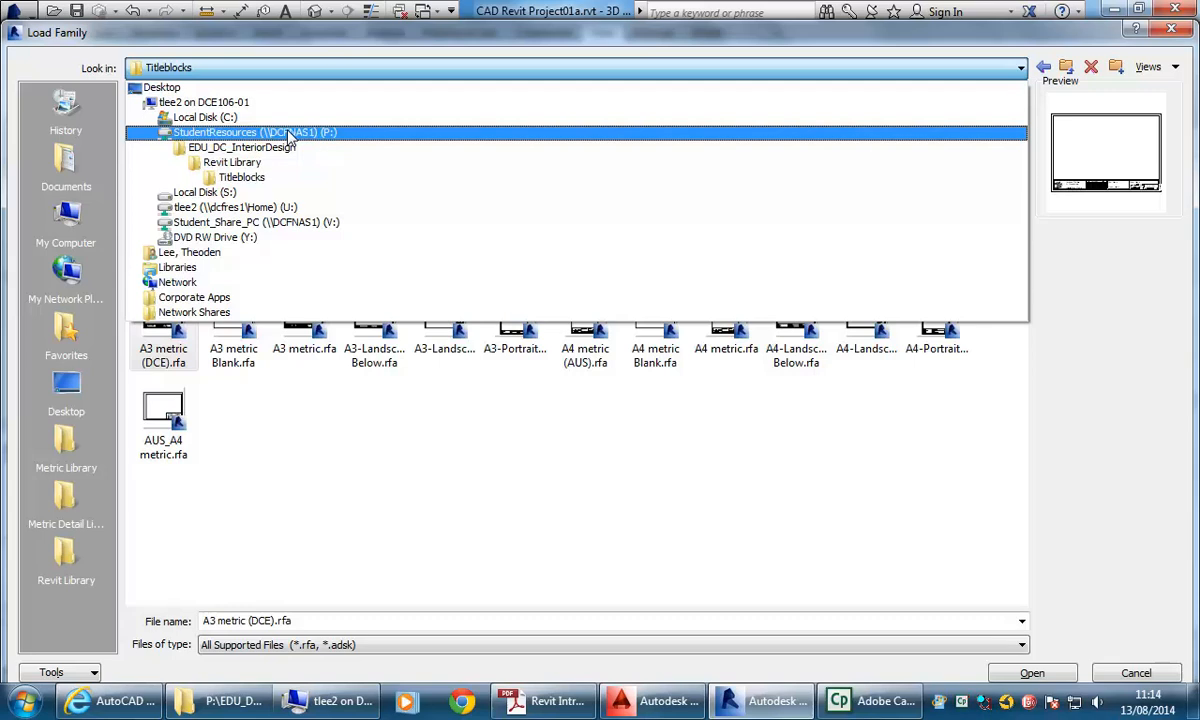
pyautogui.click(300, 68)
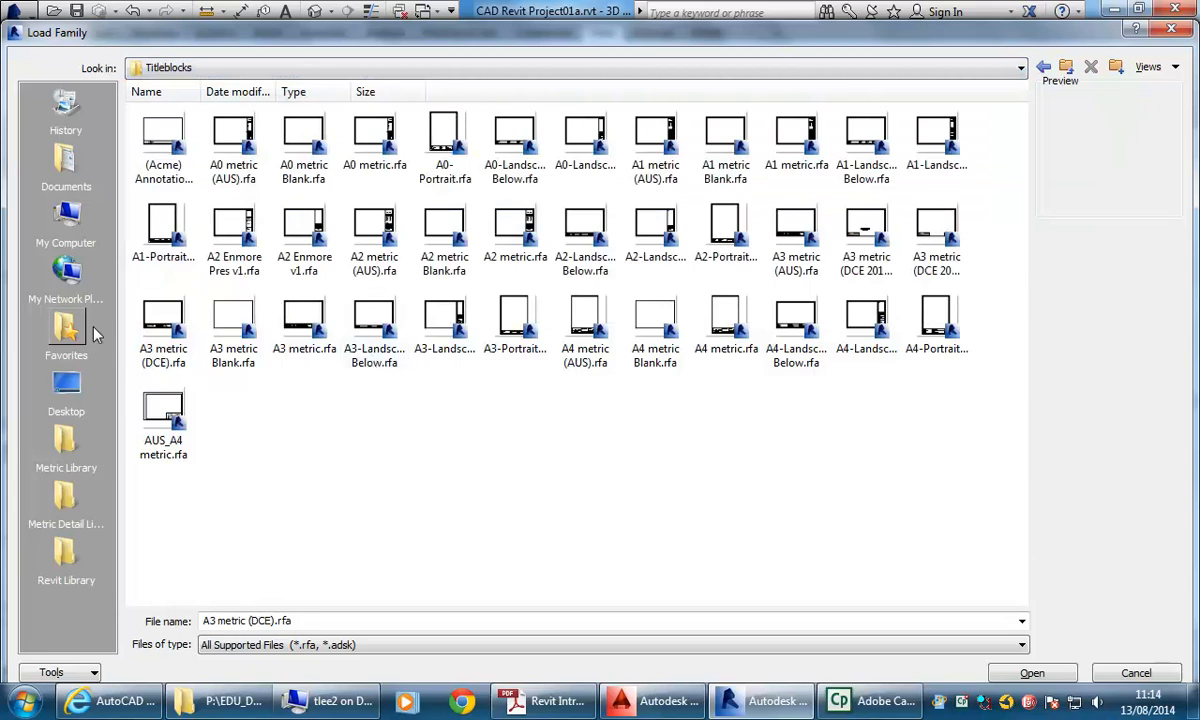
# Compare the previews of the A3 metric (DCE), (DCE 2012), Blank, plain A3 metric and (DCE 2012) Cover title blocks
pyautogui.click(174, 333)
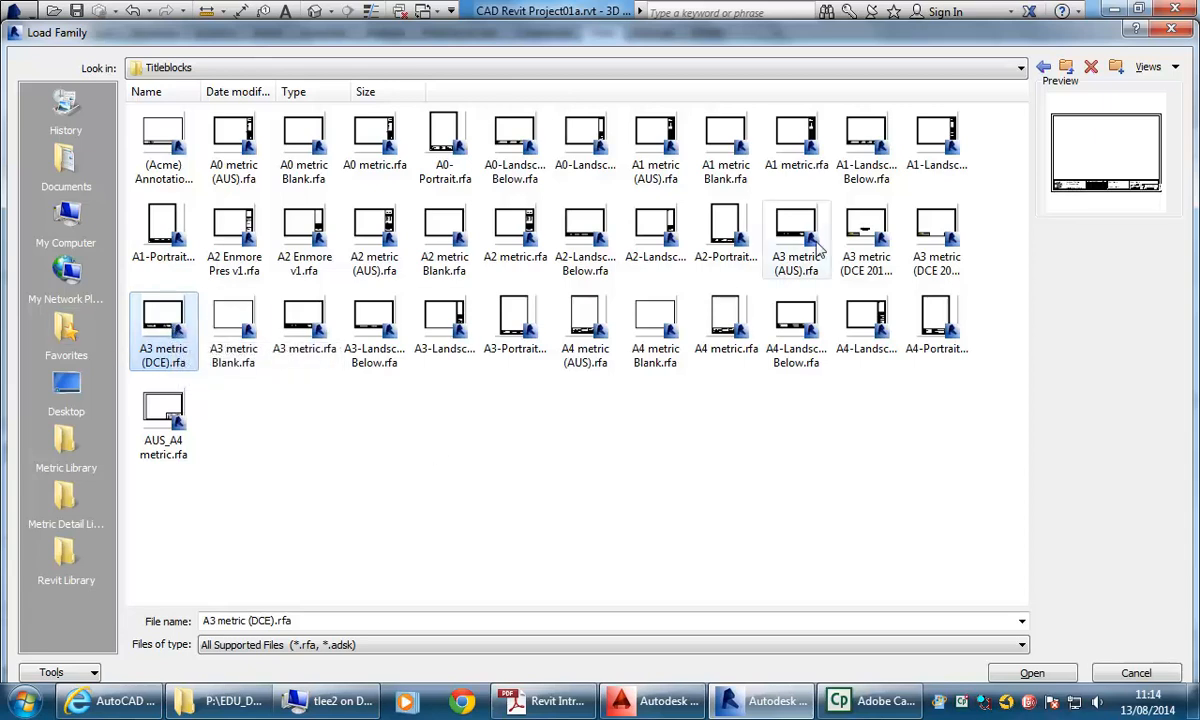
pyautogui.click(960, 240)
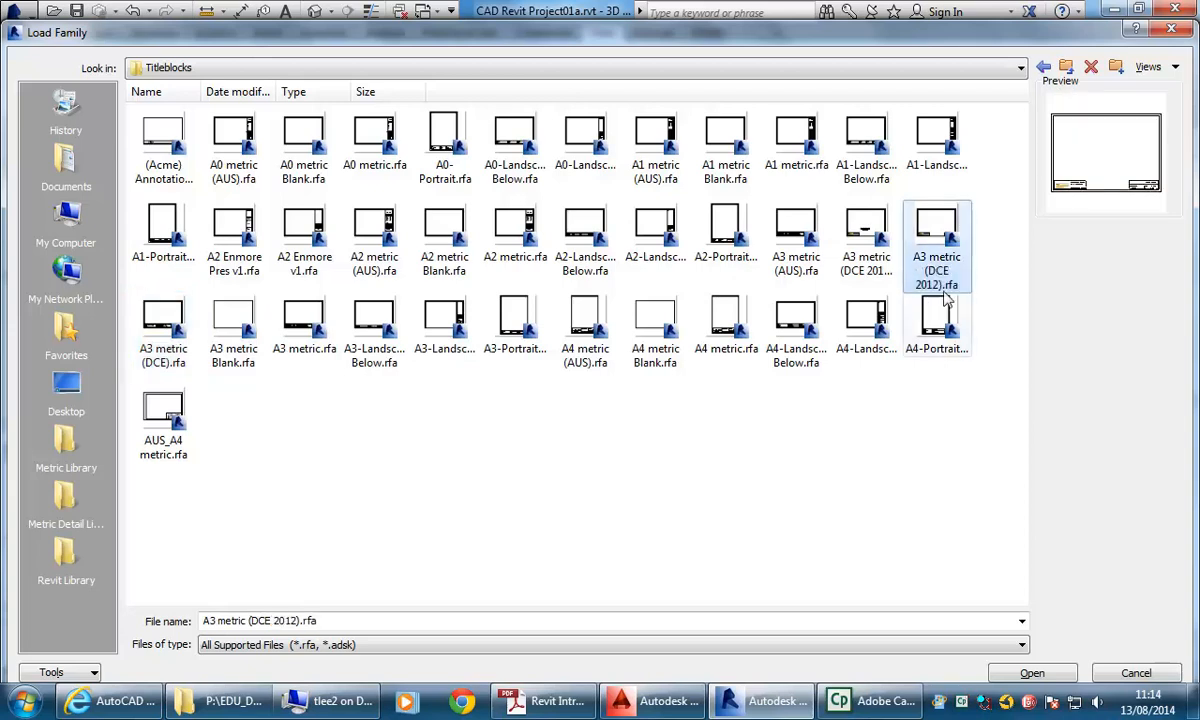
pyautogui.click(168, 332)
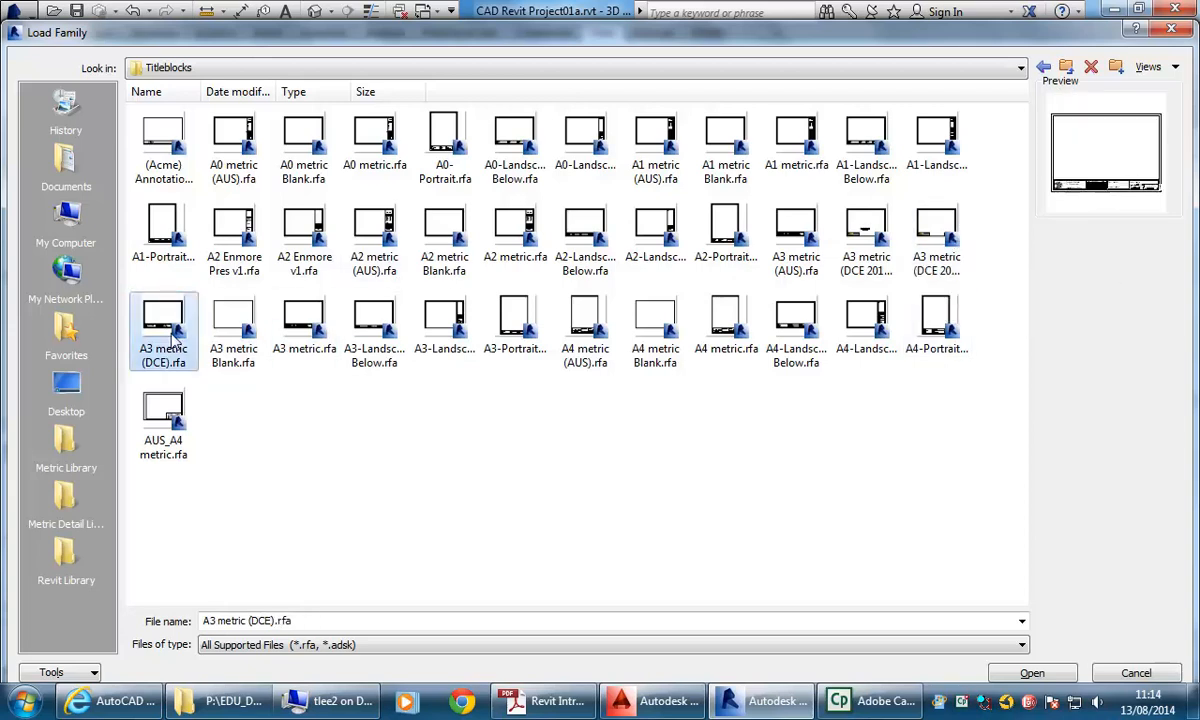
pyautogui.click(232, 322)
pyautogui.click(298, 315)
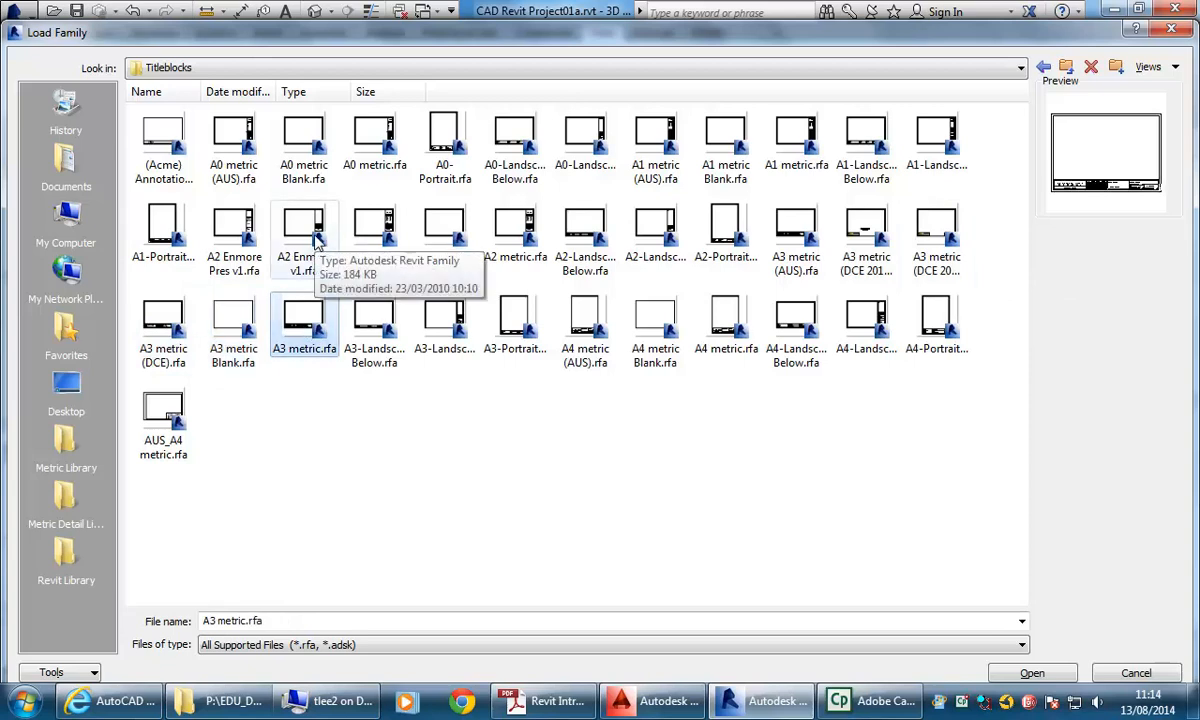
pyautogui.click(922, 250)
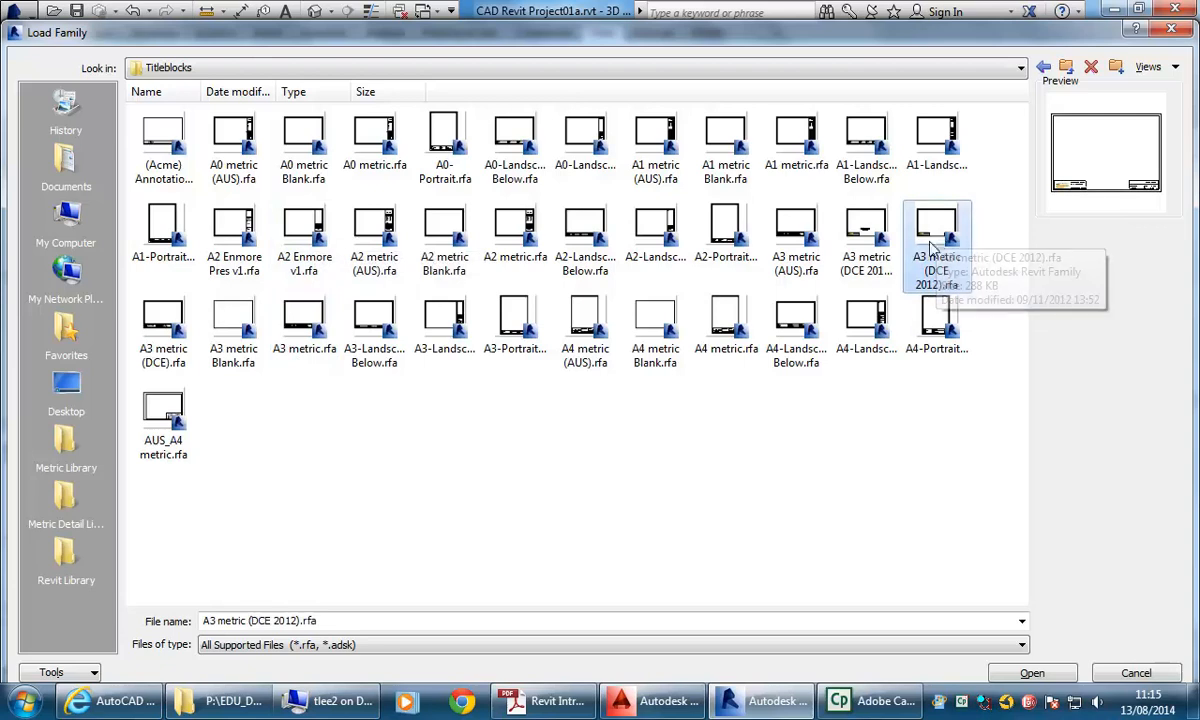
pyautogui.click(872, 243)
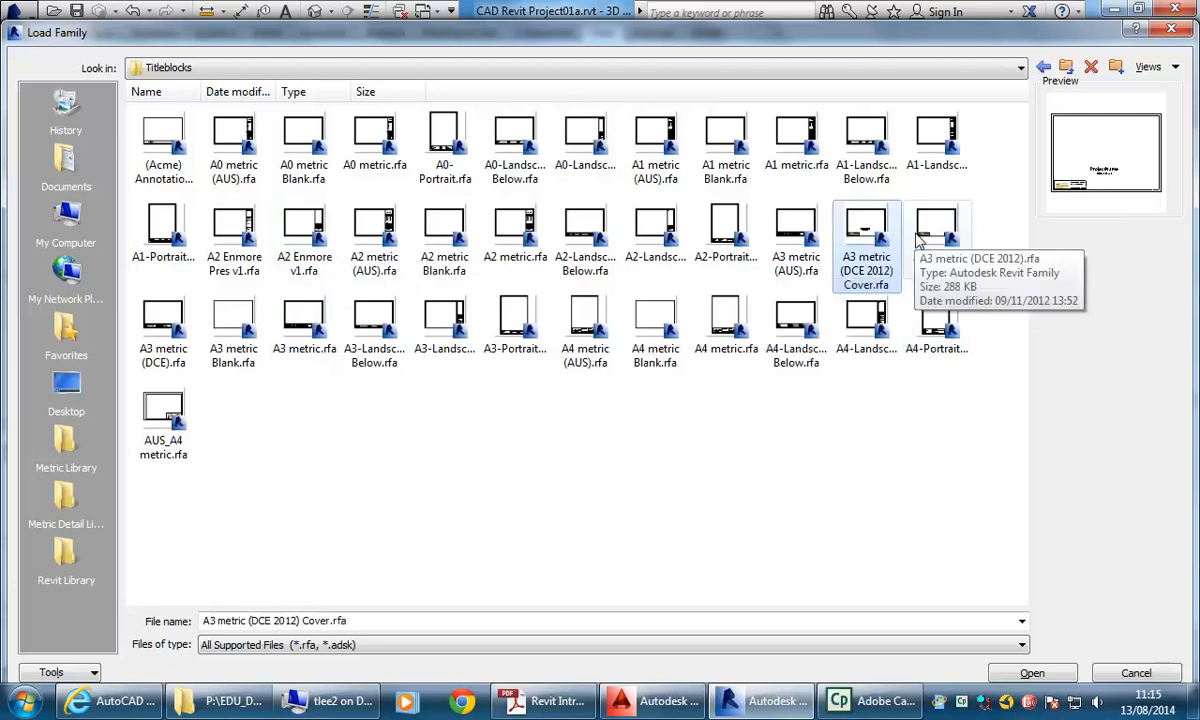
# Load the A3 metric (DCE 2012).rfa title block and create a new sheet with its Landscape type
pyautogui.click(920, 240)
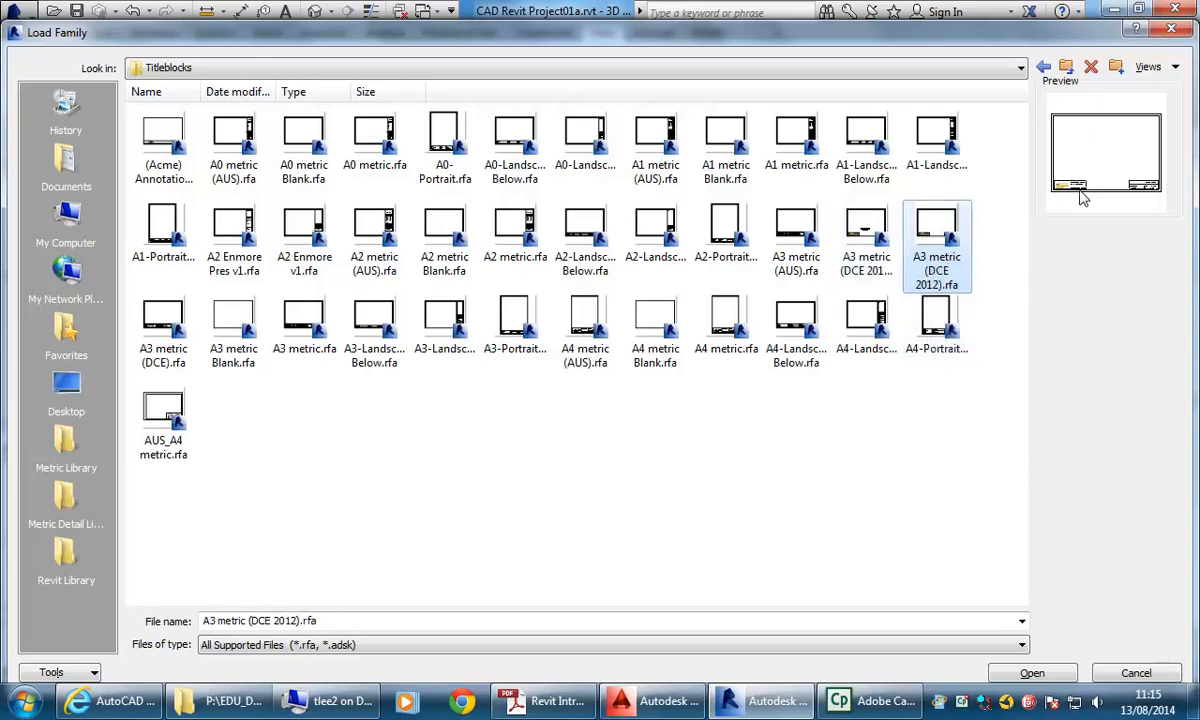
pyautogui.doubleClick(945, 250)
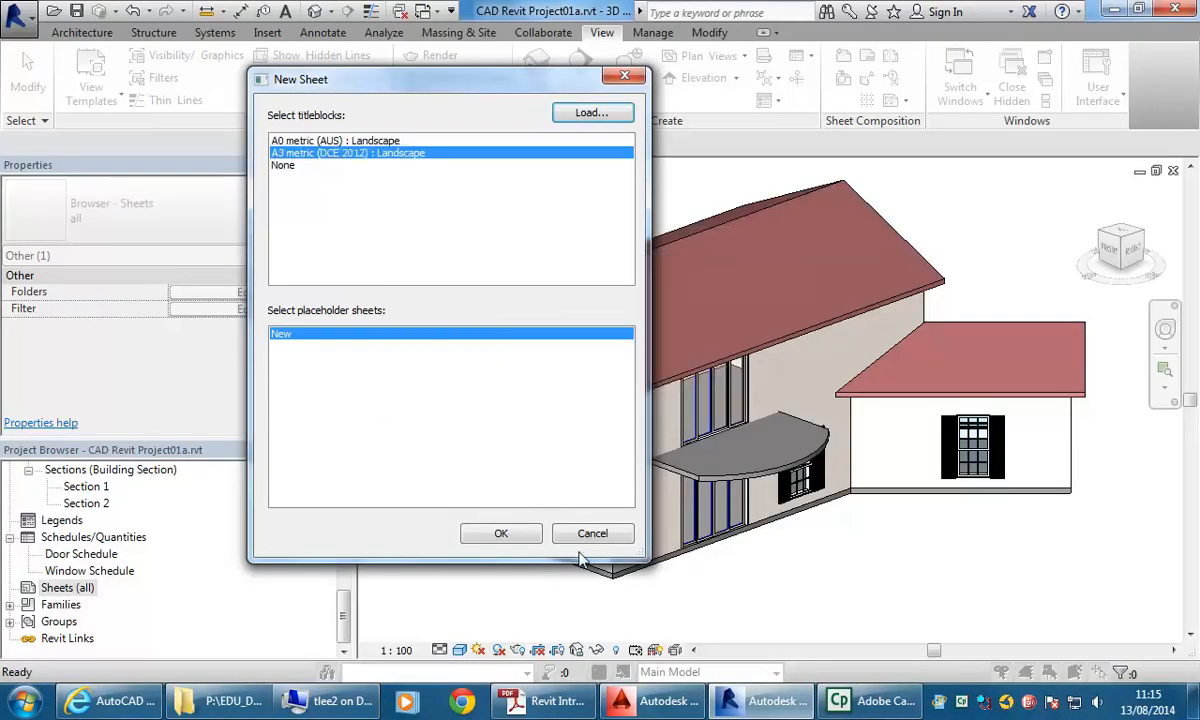
pyautogui.click(498, 533)
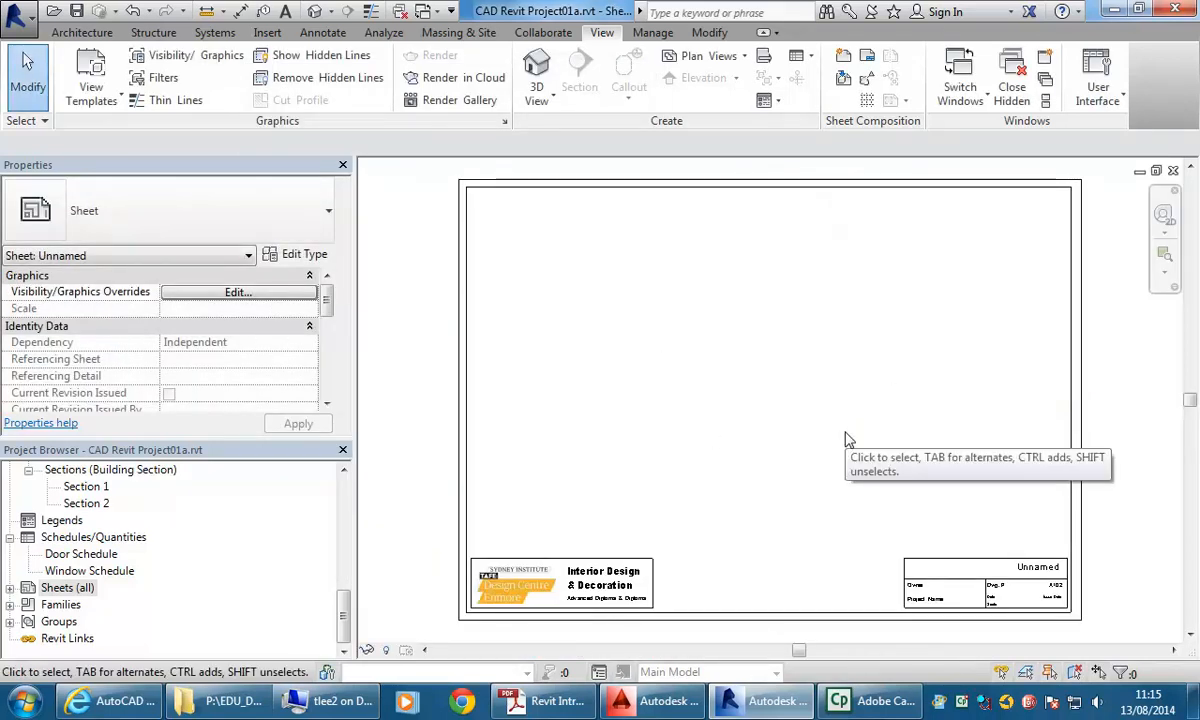
# Examine the new sheet's title block, including the institute logo, course text and drawing information box
pyautogui.scroll(3, 1028, 495)
pyautogui.scroll(2, 870, 490)
pyautogui.scroll(-2, 871, 490)
pyautogui.moveTo(871, 490); pyautogui.dragTo(828, 535, button='middle')
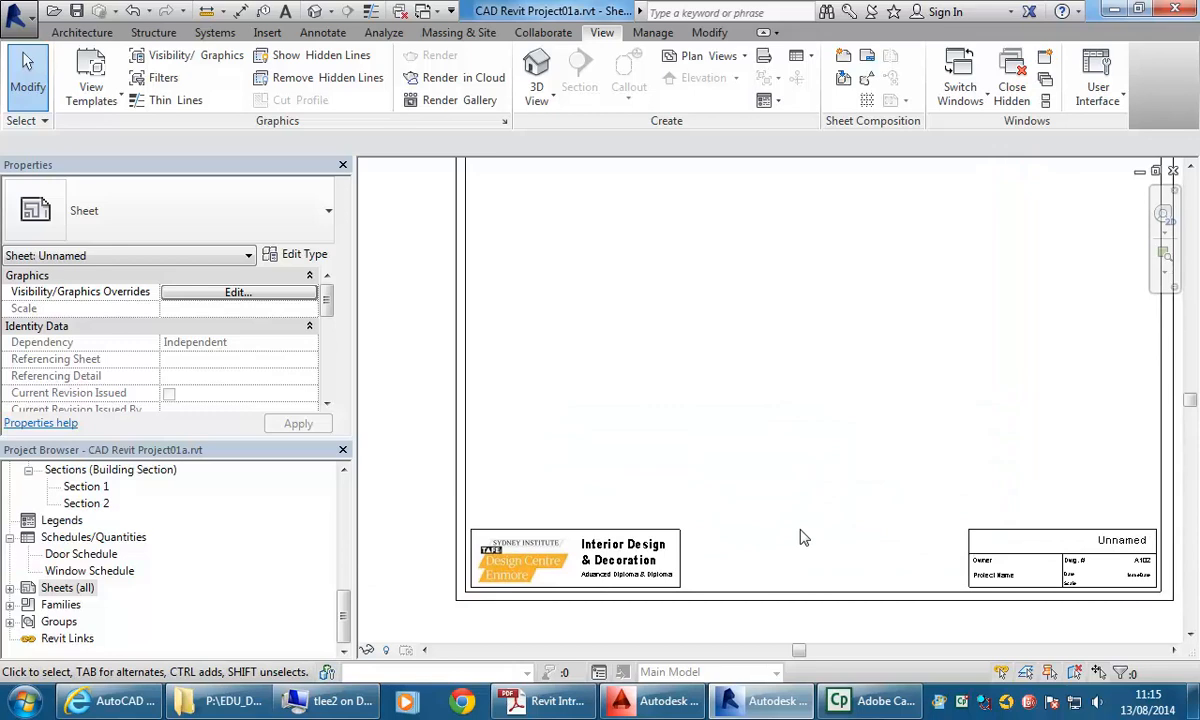
pyautogui.scroll(3, 465, 535)
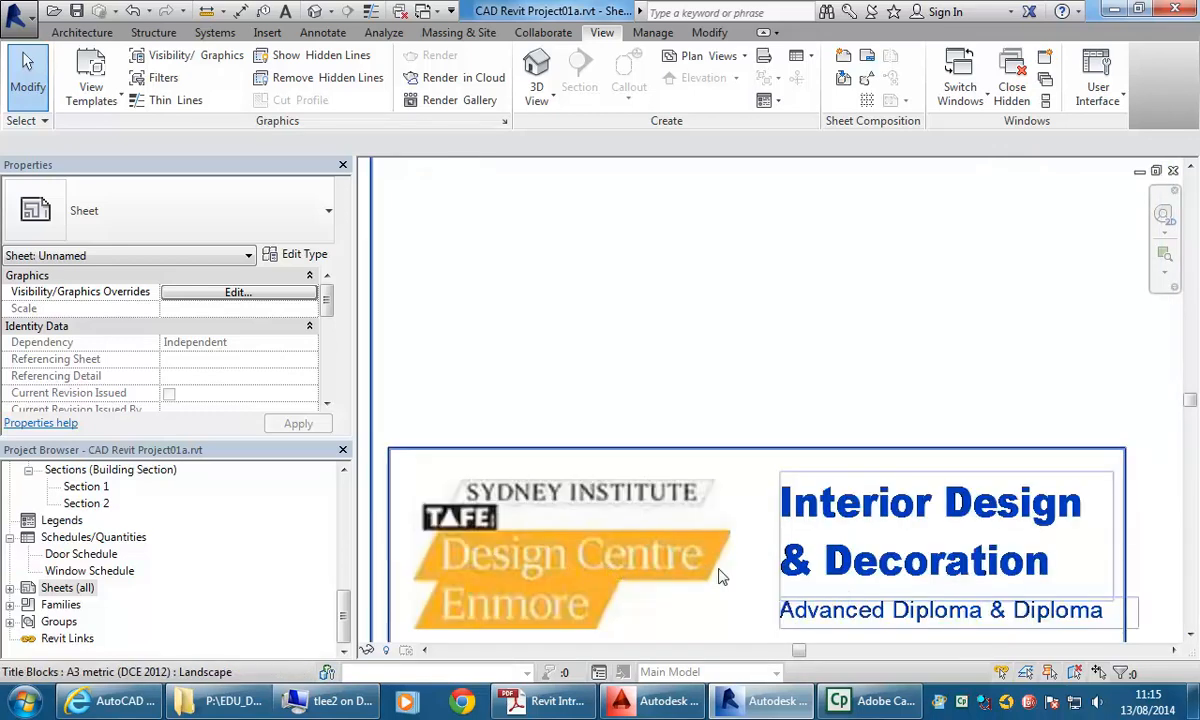
pyautogui.scroll(-1, 775, 330)
pyautogui.moveTo(766, 316); pyautogui.dragTo(547, 562, button='middle')
pyautogui.scroll(-1, 672, 452)
pyautogui.moveTo(683, 458)
pyautogui.mouseDown(button='middle')
pyautogui.moveTo(656, 447)
pyautogui.moveTo(676, 485)
pyautogui.moveTo(690, 450)
pyautogui.moveTo(703, 463)
pyautogui.mouseUp(button='middle')
pyautogui.scroll(-1, 657, 447)
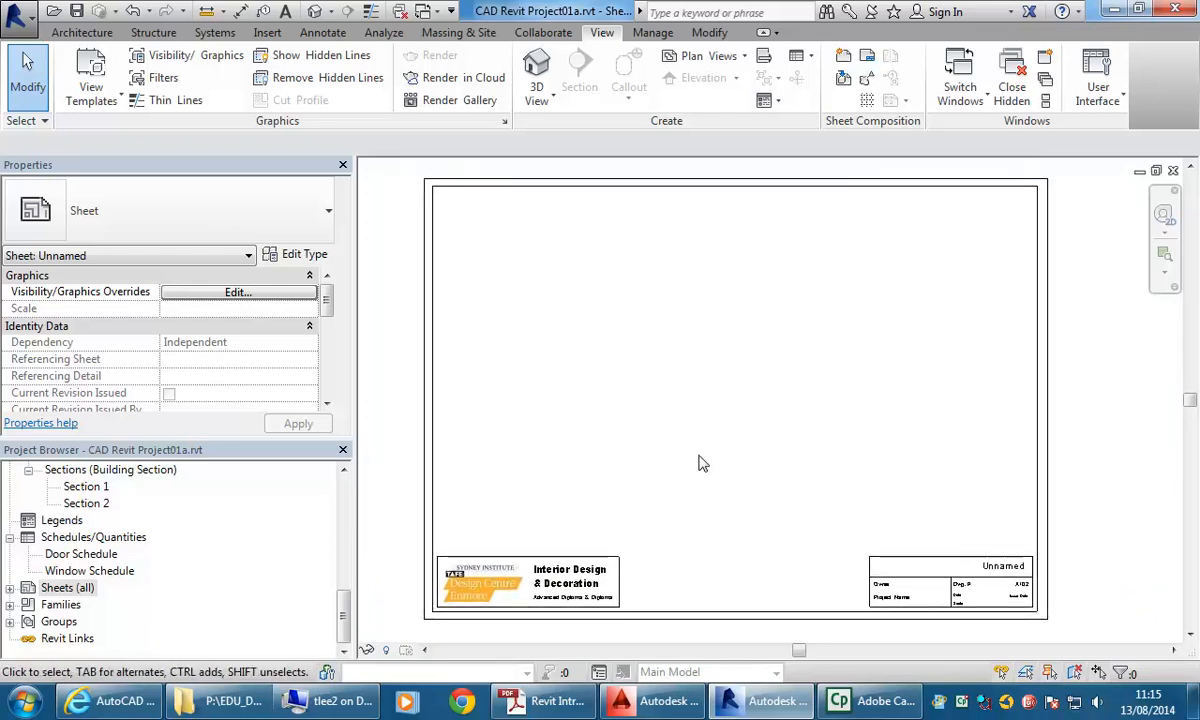
pyautogui.scroll(-1, 703, 463)
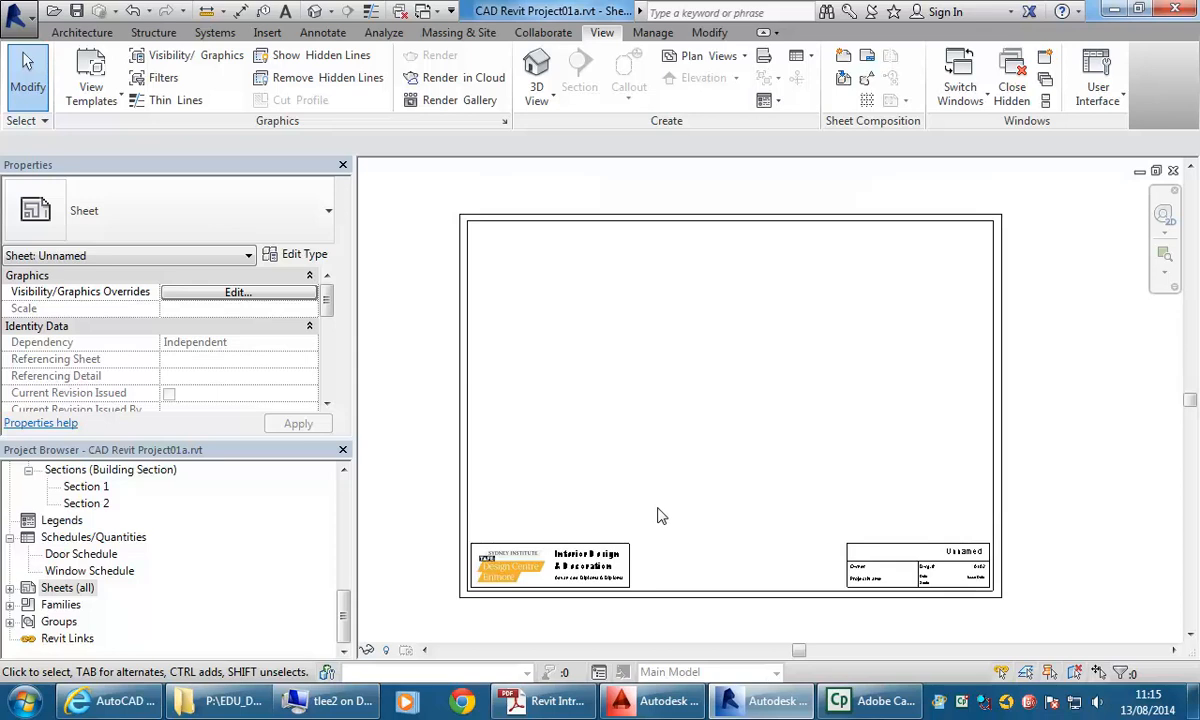
pyautogui.moveTo(753, 415); pyautogui.dragTo(734, 418, button='middle')
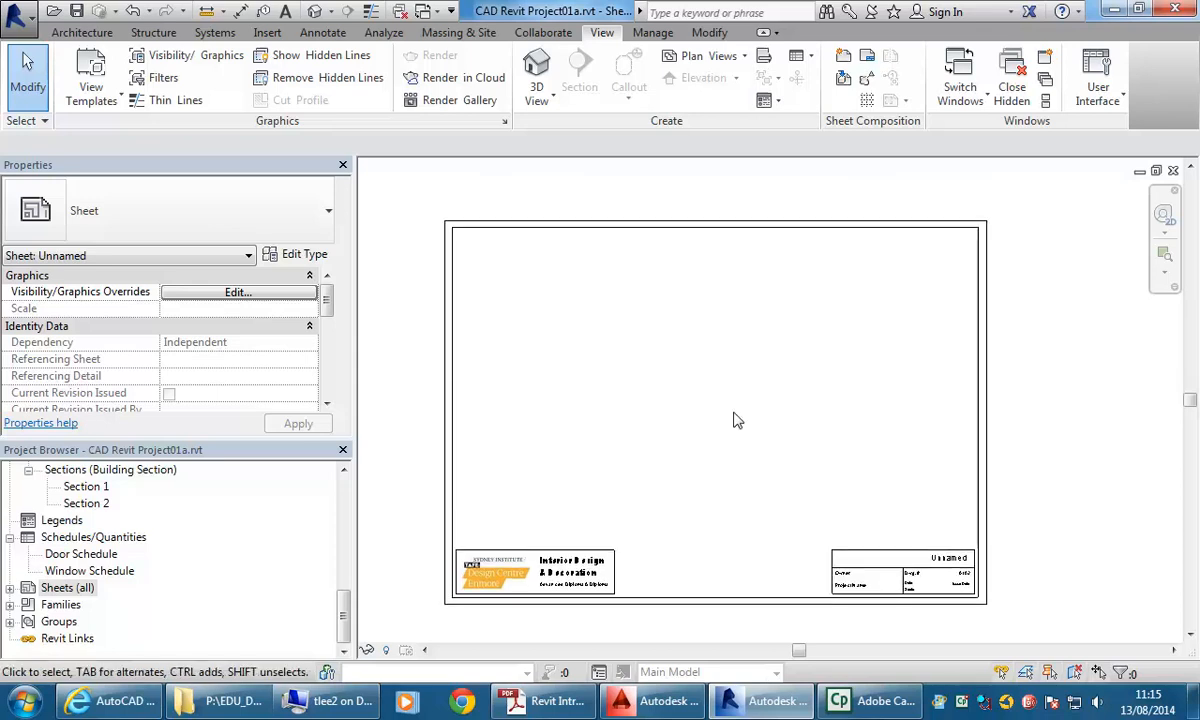
# Place the 01 FL Level 1 floor plan view on the A3 sheet within the border
pyautogui.moveTo(343, 612); pyautogui.dragTo(342, 508)
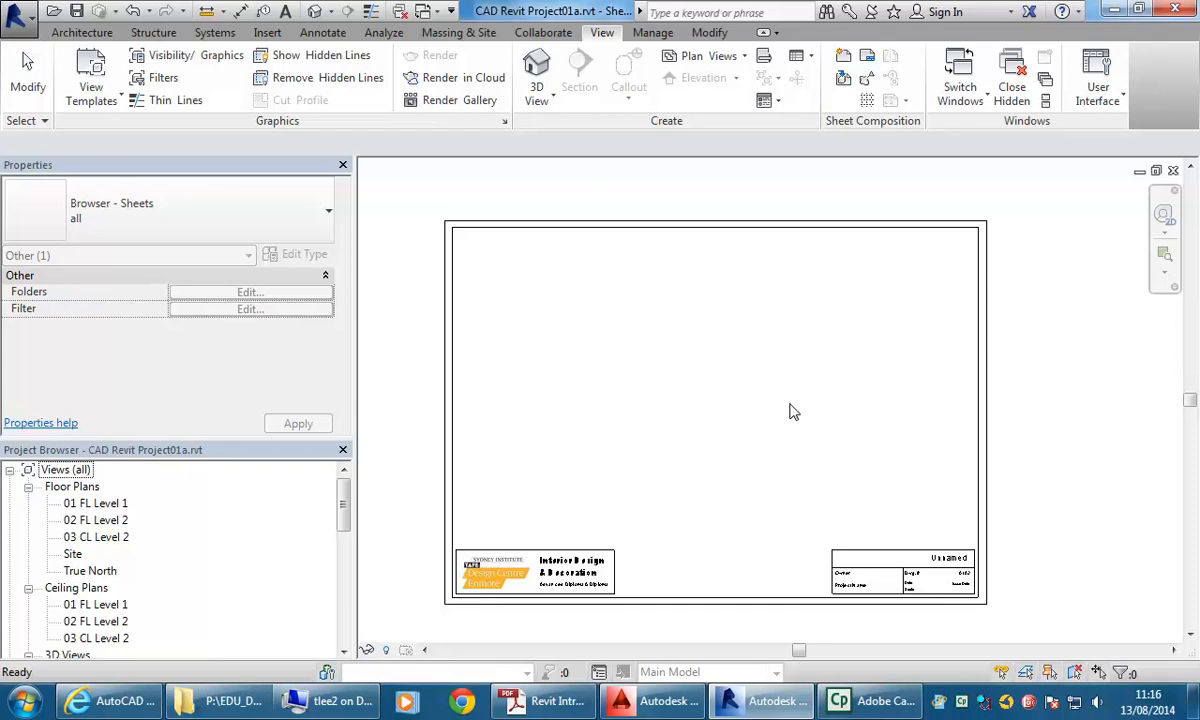
pyautogui.click(626, 381)
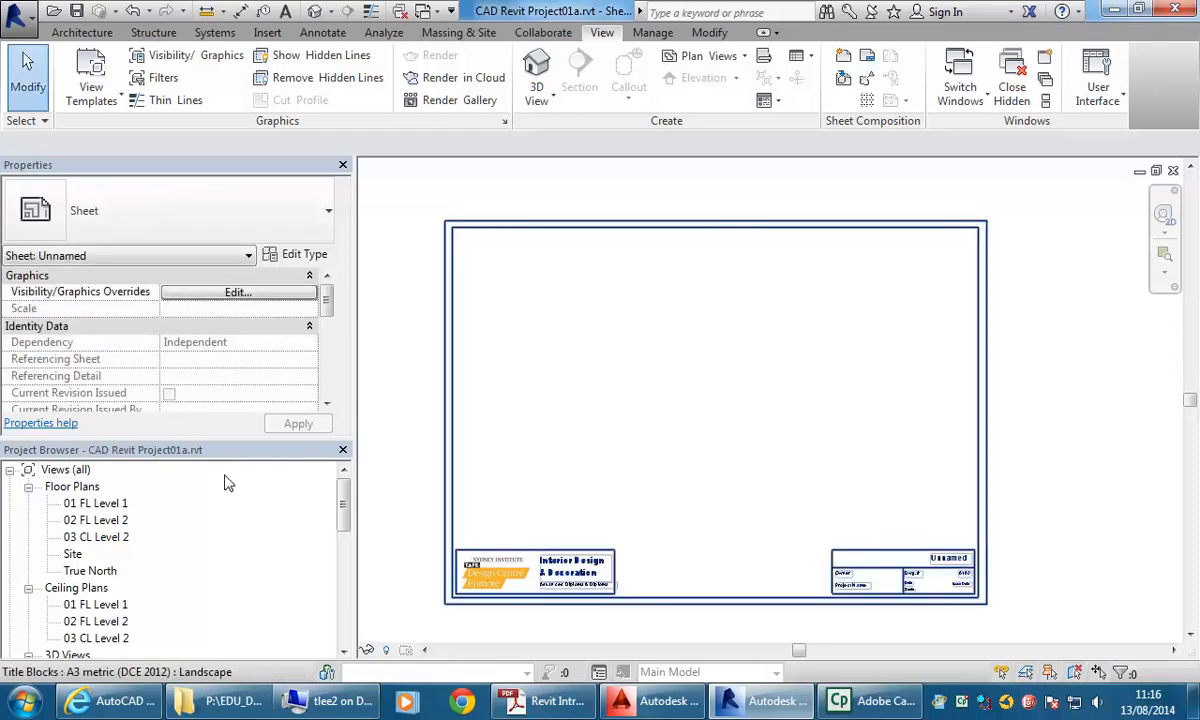
pyautogui.moveTo(343, 488)
pyautogui.mouseDown()
pyautogui.moveTo(343, 592)
pyautogui.moveTo(345, 488)
pyautogui.mouseUp()
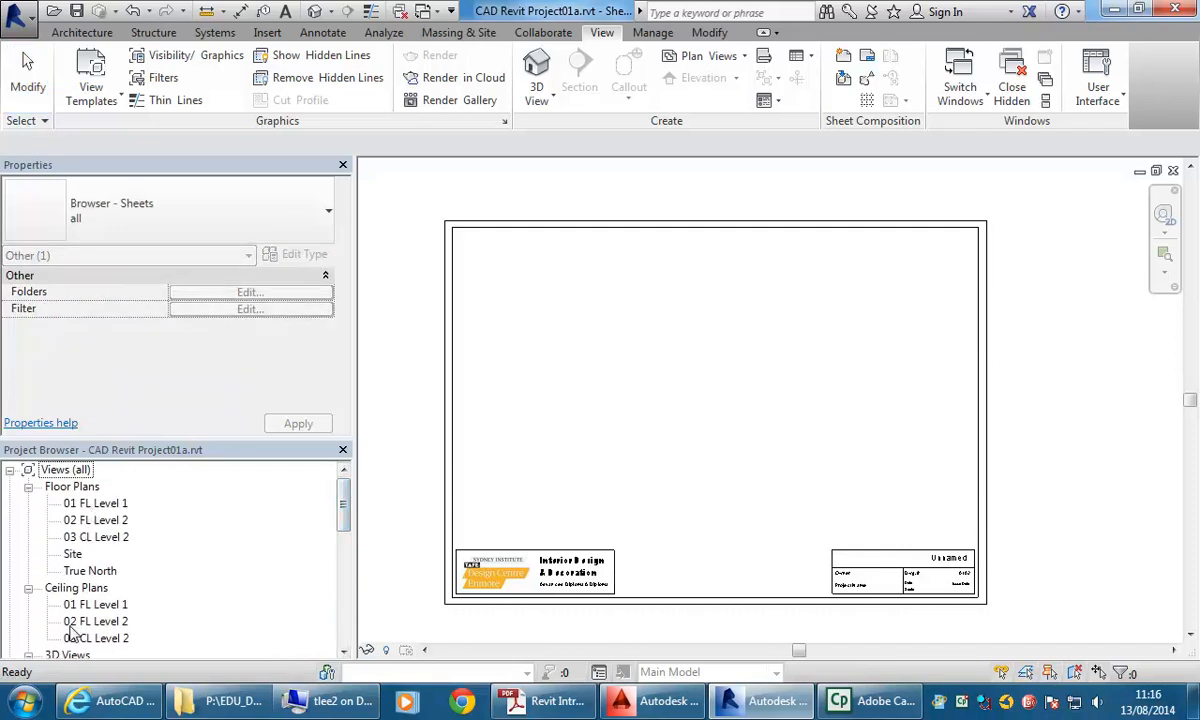
pyautogui.click(88, 505)
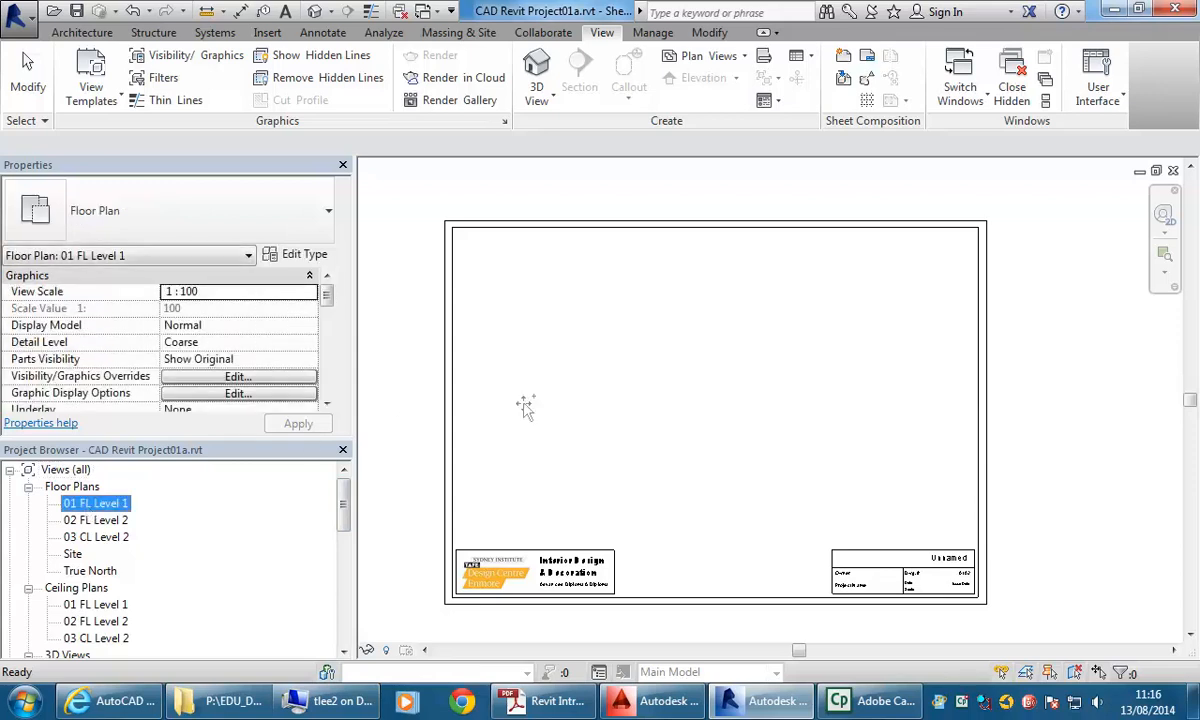
pyautogui.moveTo(738, 389); pyautogui.dragTo(730, 383)
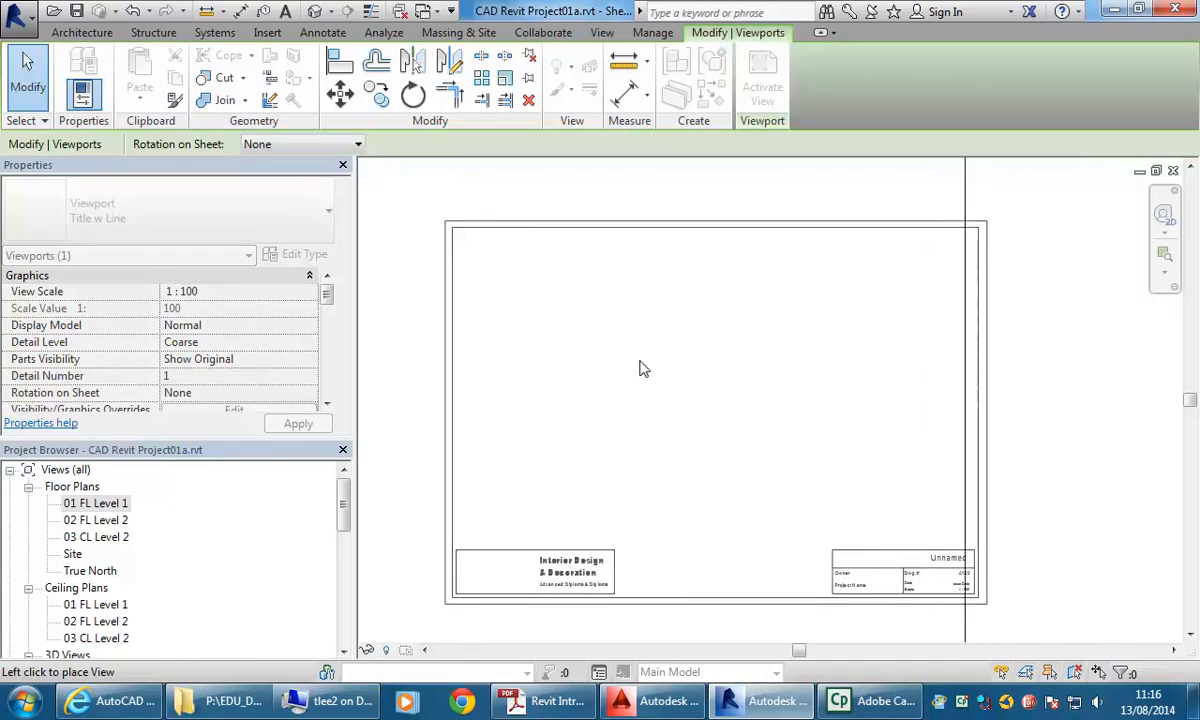
pyautogui.click(741, 444)
pyautogui.scroll(-1, 739, 441)
pyautogui.moveTo(741, 444); pyautogui.dragTo(723, 421)
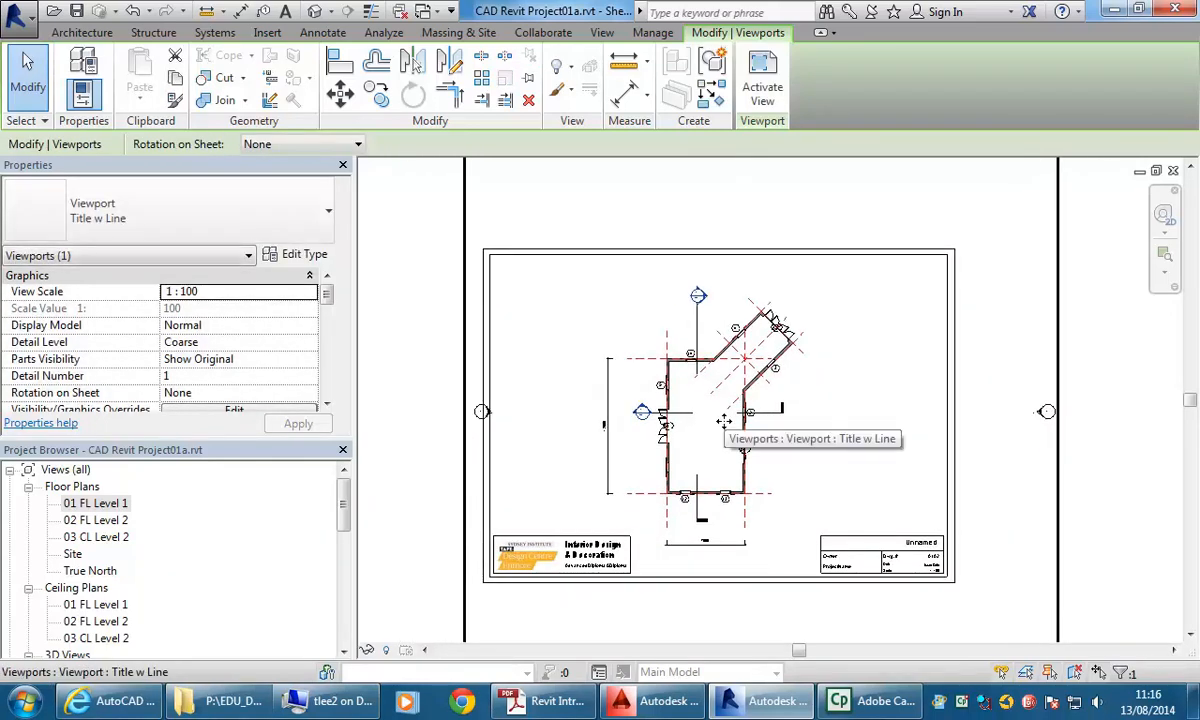
# Examine how the floor plan viewport's boundary and elevation markers fit against the A3 sheet border
pyautogui.scroll(-3, 723, 421)
pyautogui.moveTo(785, 485); pyautogui.dragTo(745, 468, button='middle')
pyautogui.scroll(1, 697, 407)
pyautogui.scroll(-2, 697, 407)
pyautogui.moveTo(667, 405); pyautogui.dragTo(640, 394, button='middle')
pyautogui.scroll(1, 640, 394)
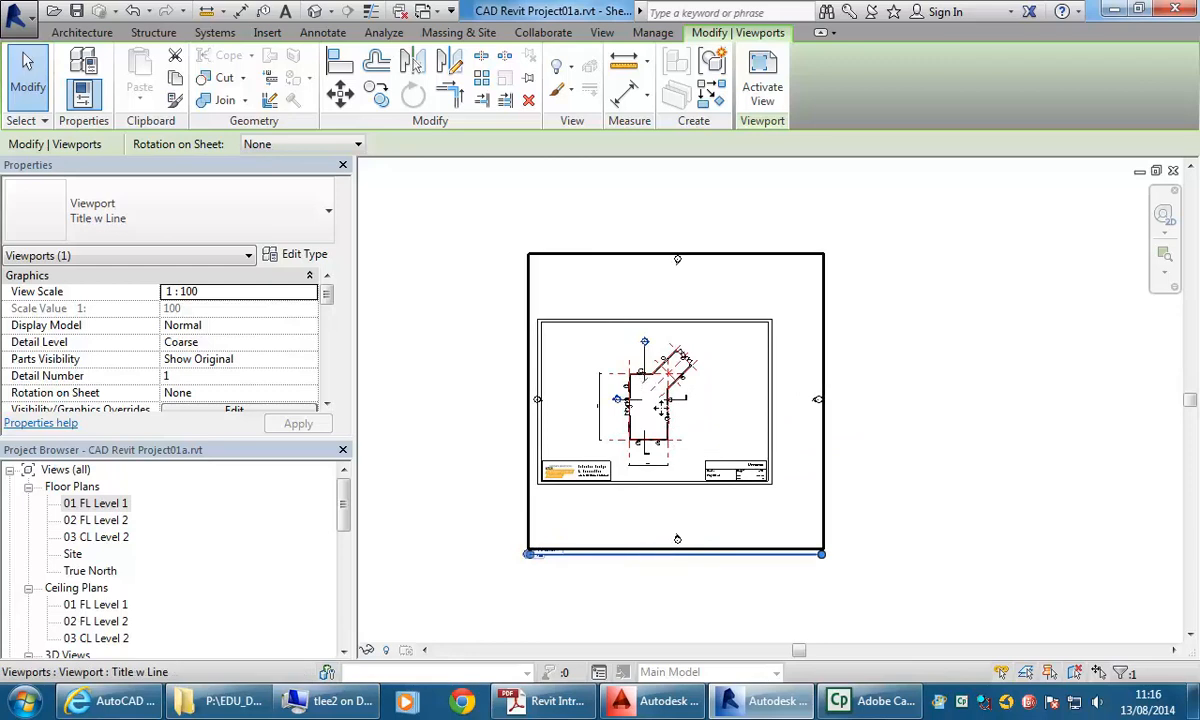
pyautogui.scroll(1, 660, 404)
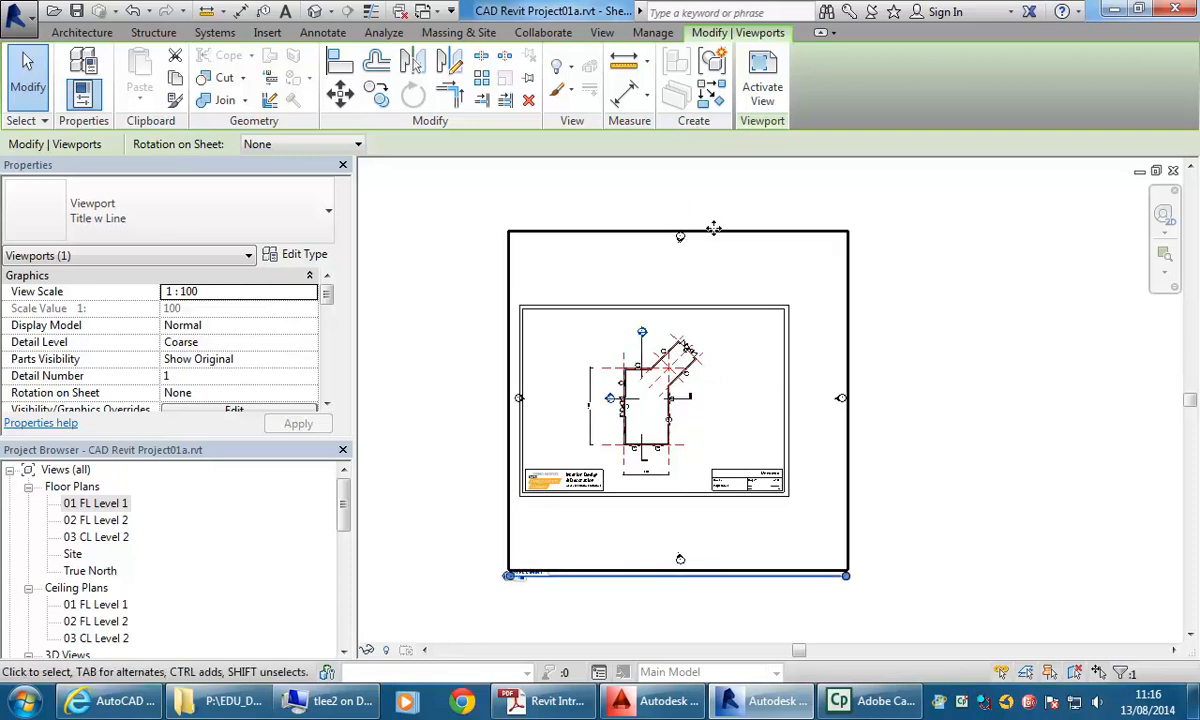
pyautogui.scroll(4, 685, 234)
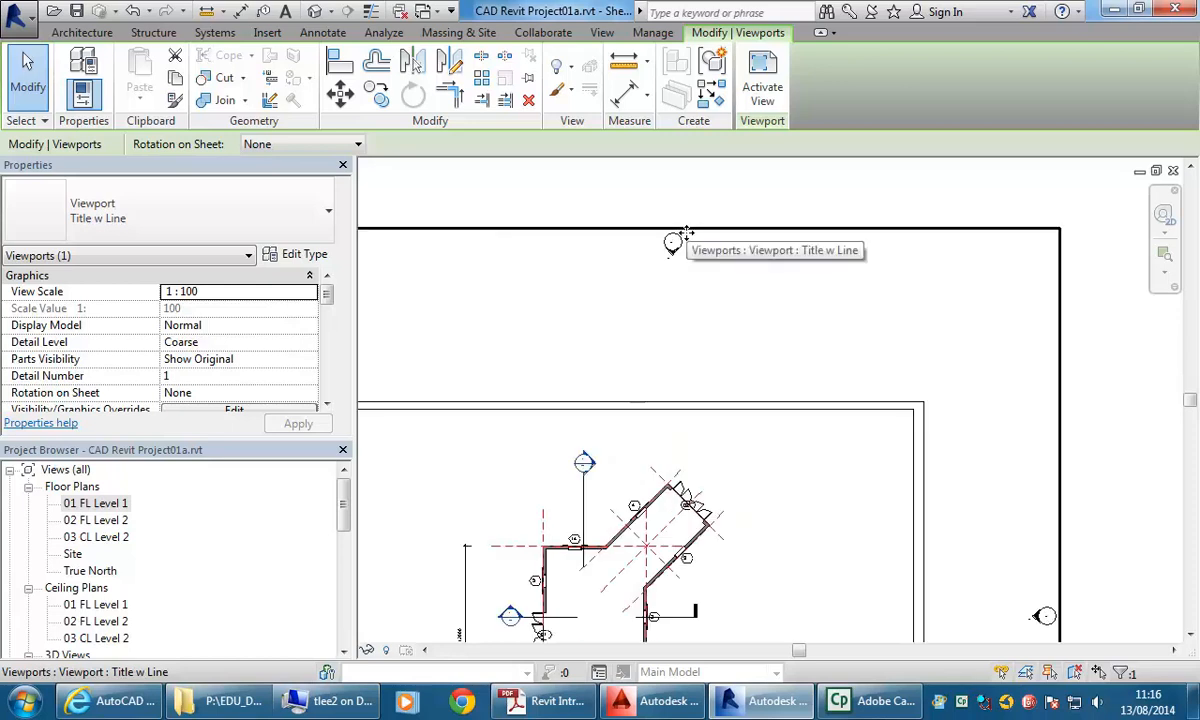
pyautogui.scroll(-5, 686, 234)
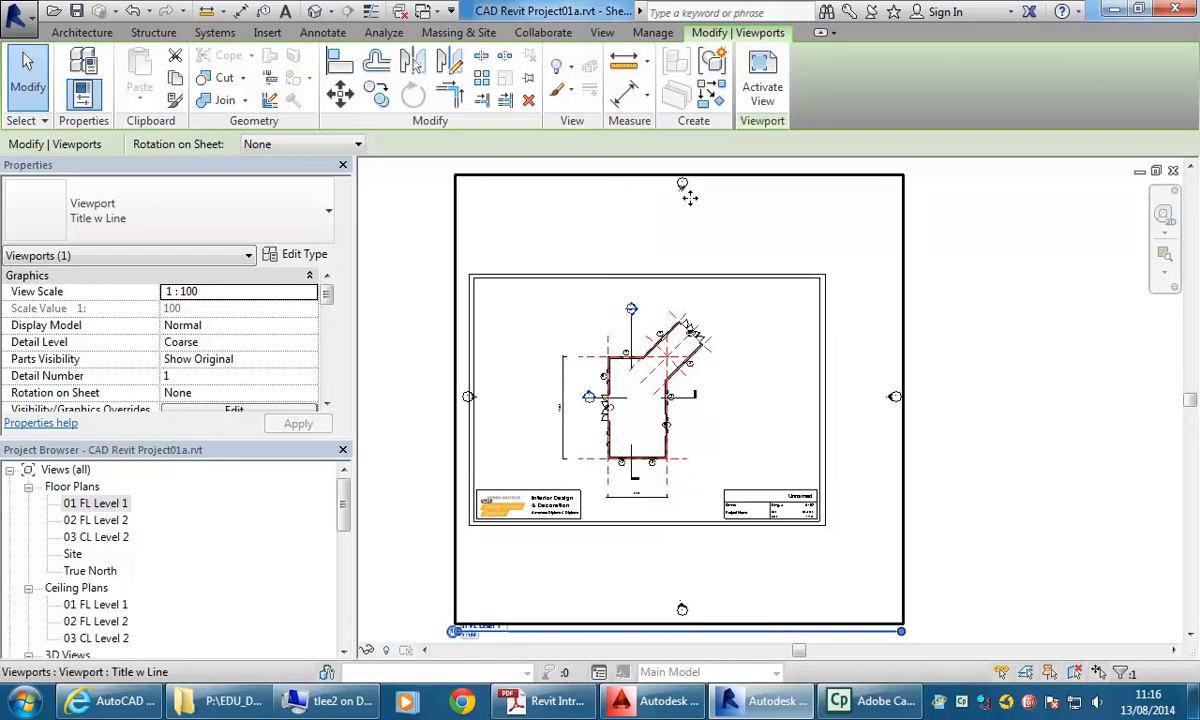
# Delete the 01 FL Level 1 viewport from the A3 sheet
pyautogui.click(988, 285)
pyautogui.click(785, 208)
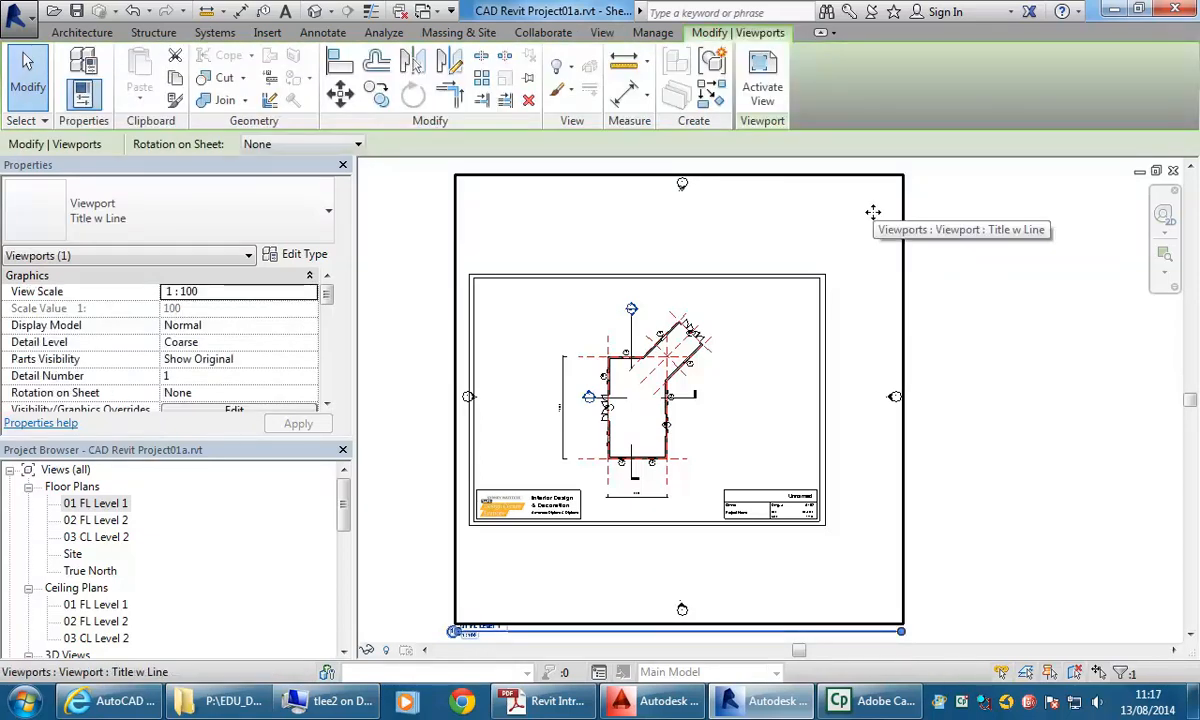
pyautogui.click(983, 289)
pyautogui.click(873, 257)
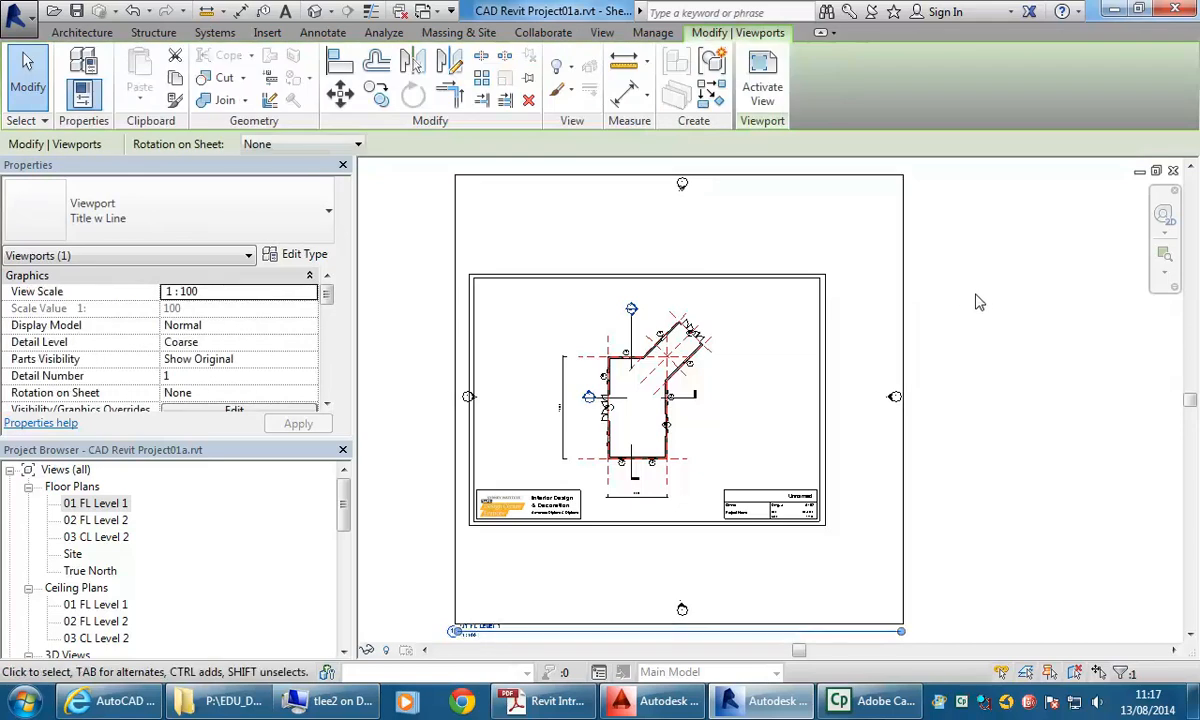
pyautogui.press('Delete')
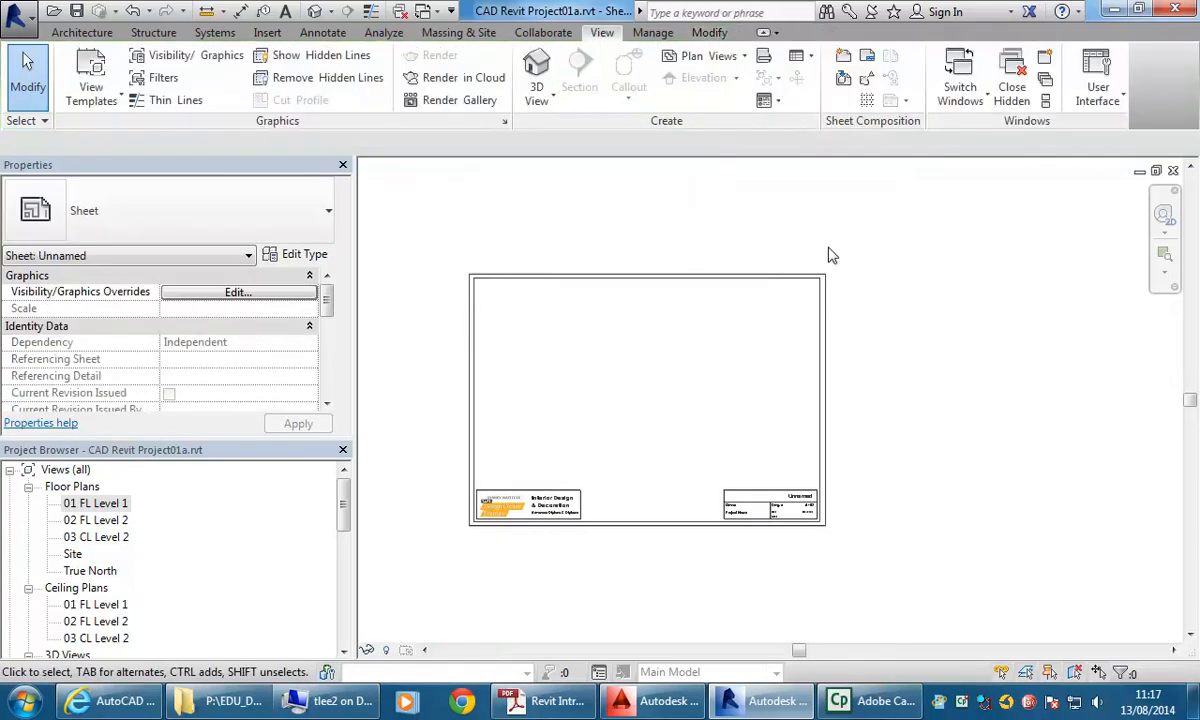
# Open the 01 FL Level 1 floor plan and examine the elevation markers placed around the building
pyautogui.doubleClick(95, 503)
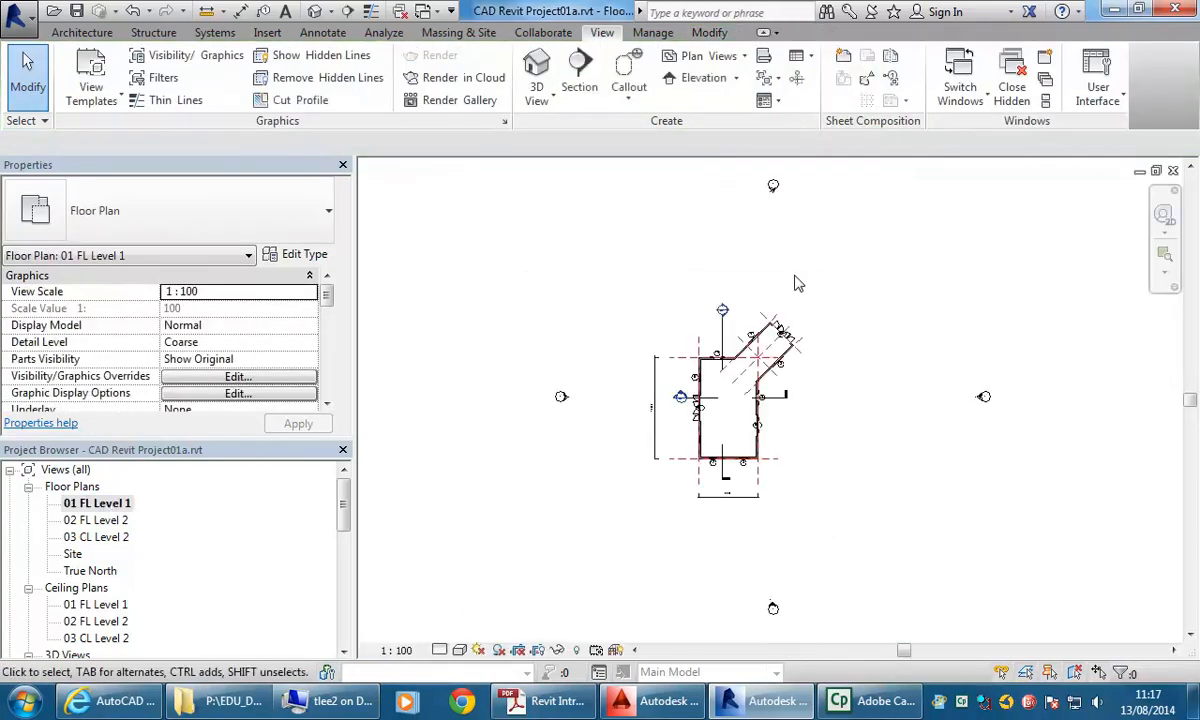
pyautogui.moveTo(750, 238); pyautogui.dragTo(722, 243, button='middle')
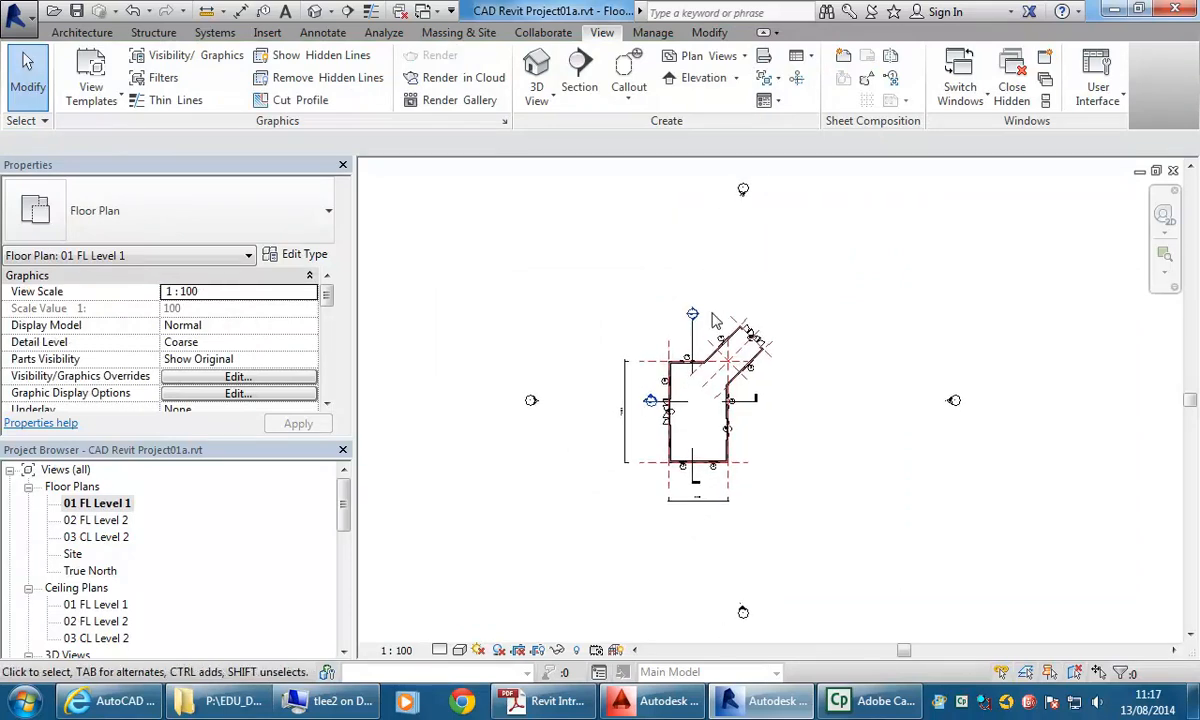
pyautogui.moveTo(718, 200); pyautogui.dragTo(651, 236, button='middle')
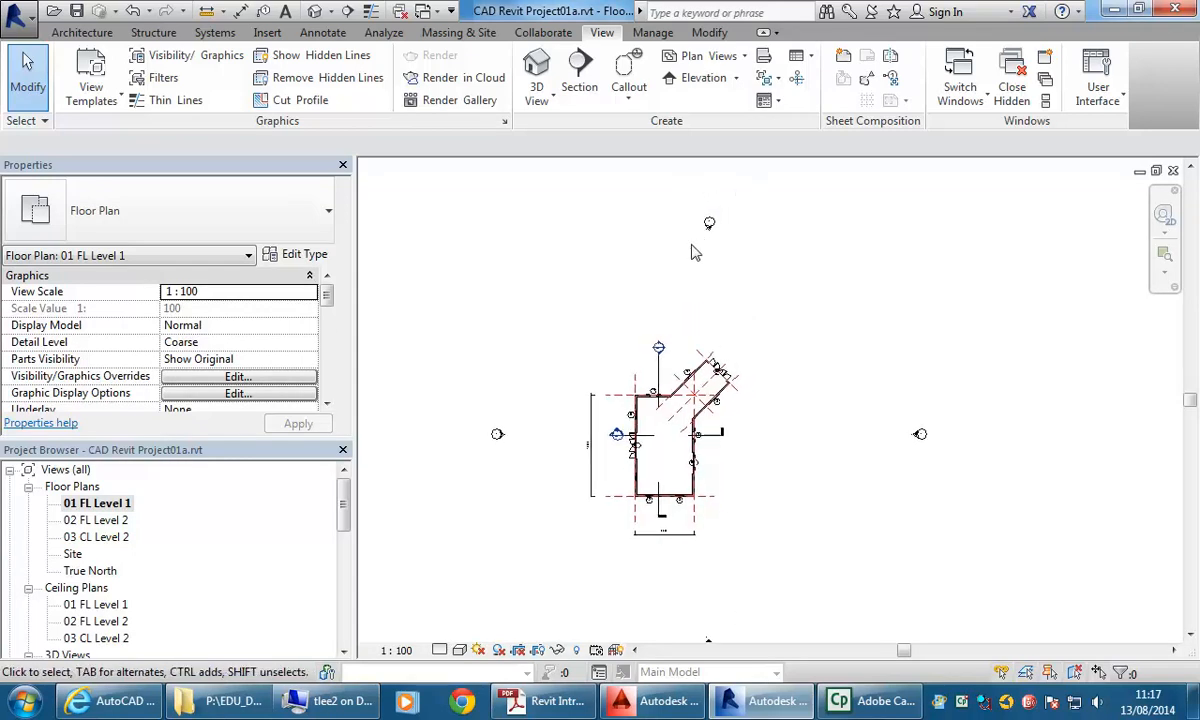
pyautogui.scroll(2, 651, 236)
pyautogui.moveTo(660, 185); pyautogui.dragTo(771, 254)
pyautogui.click(678, 200)
pyautogui.scroll(4, 704, 190)
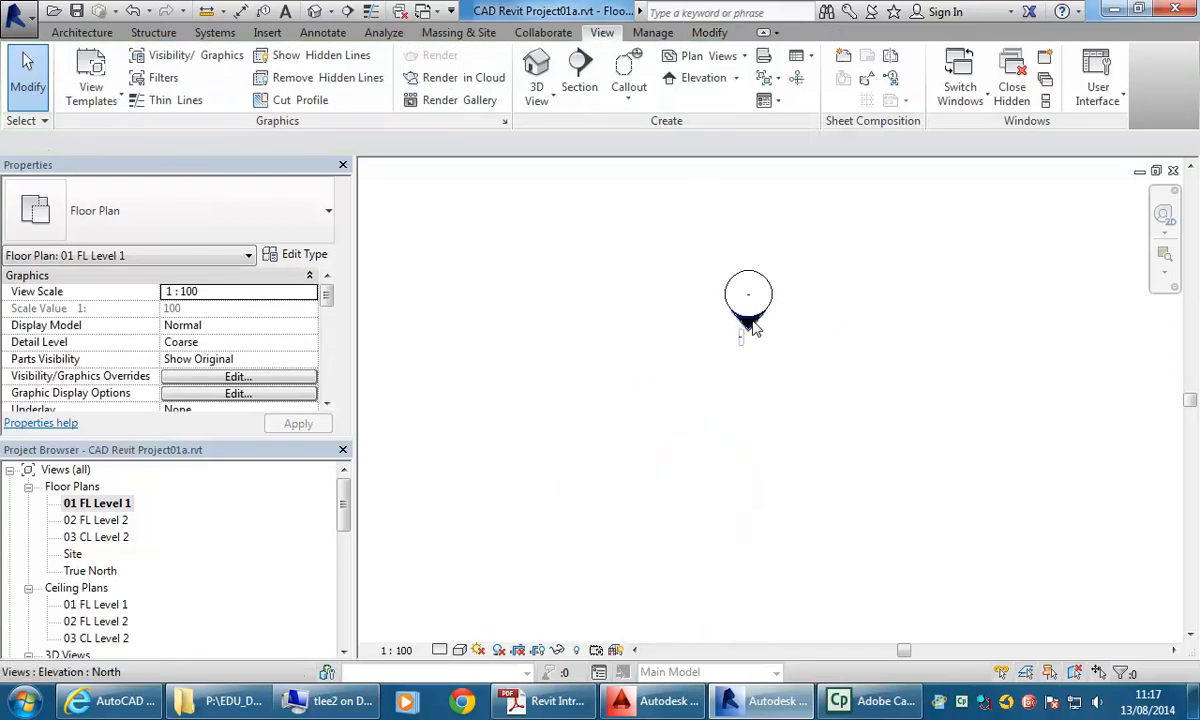
pyautogui.scroll(-3, 700, 340)
pyautogui.moveTo(718, 378); pyautogui.dragTo(731, 276, button='middle')
pyautogui.scroll(-3, 700, 280)
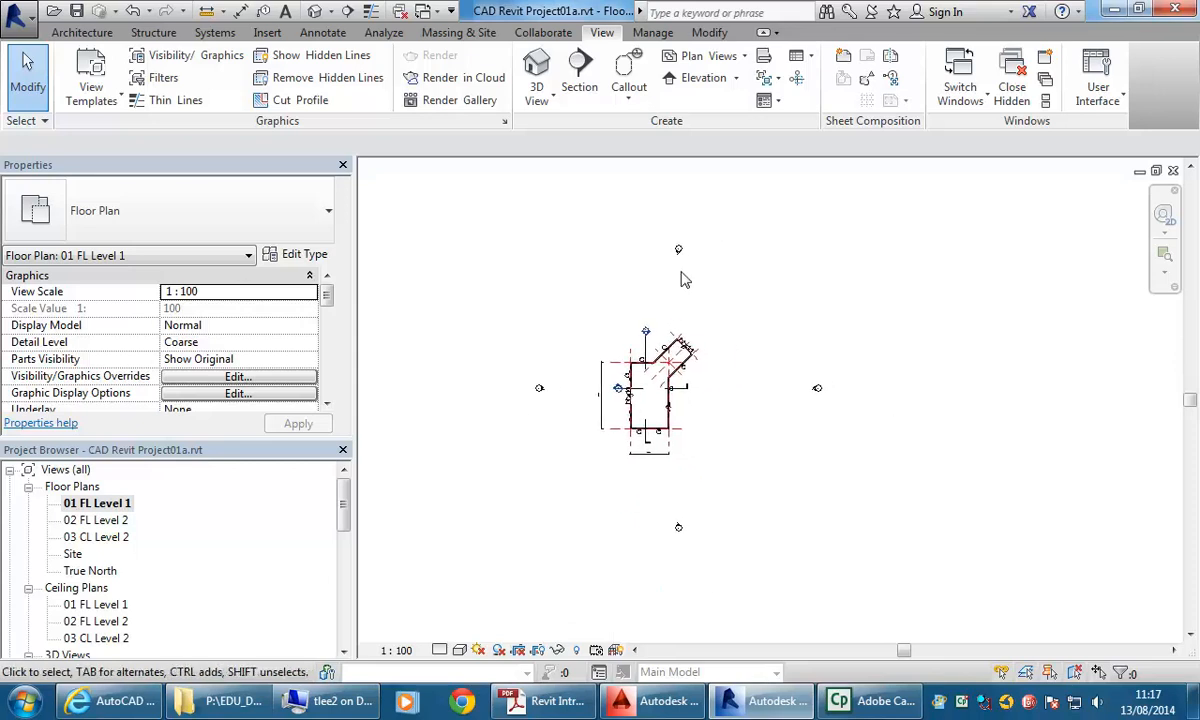
# Hide the whole elevation marker category in the 01 FL Level 1 floor plan, using the marker above the building
pyautogui.click(95, 504)
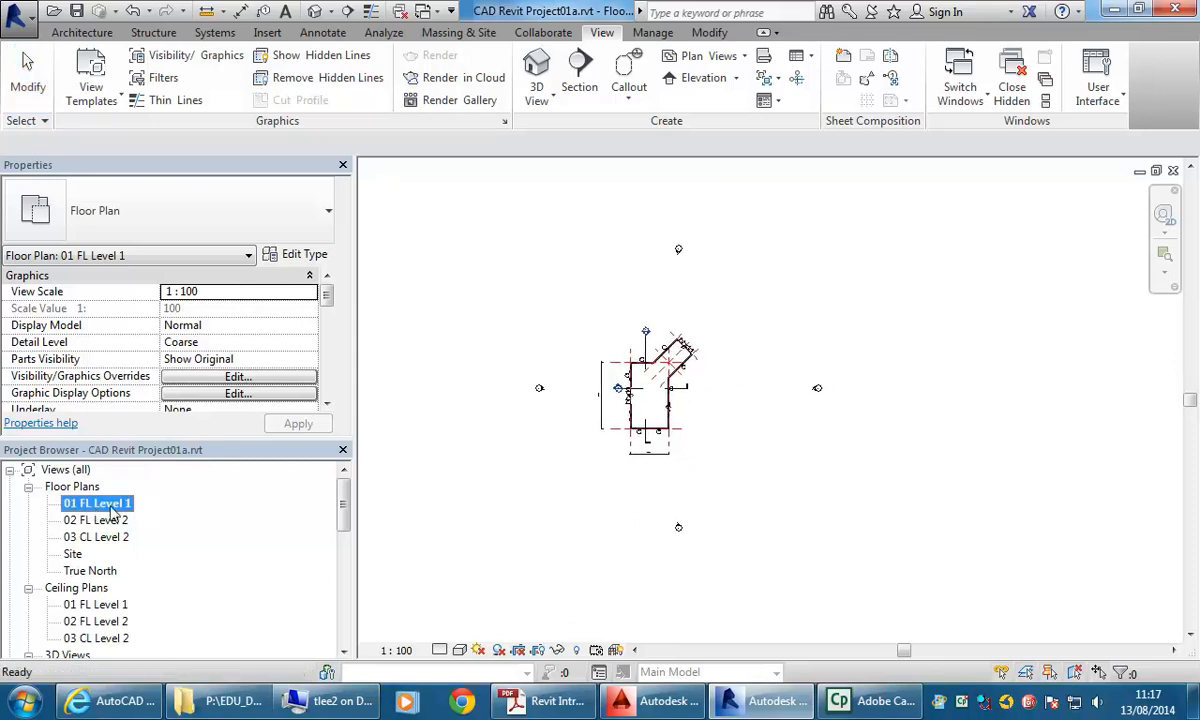
pyautogui.click(652, 281)
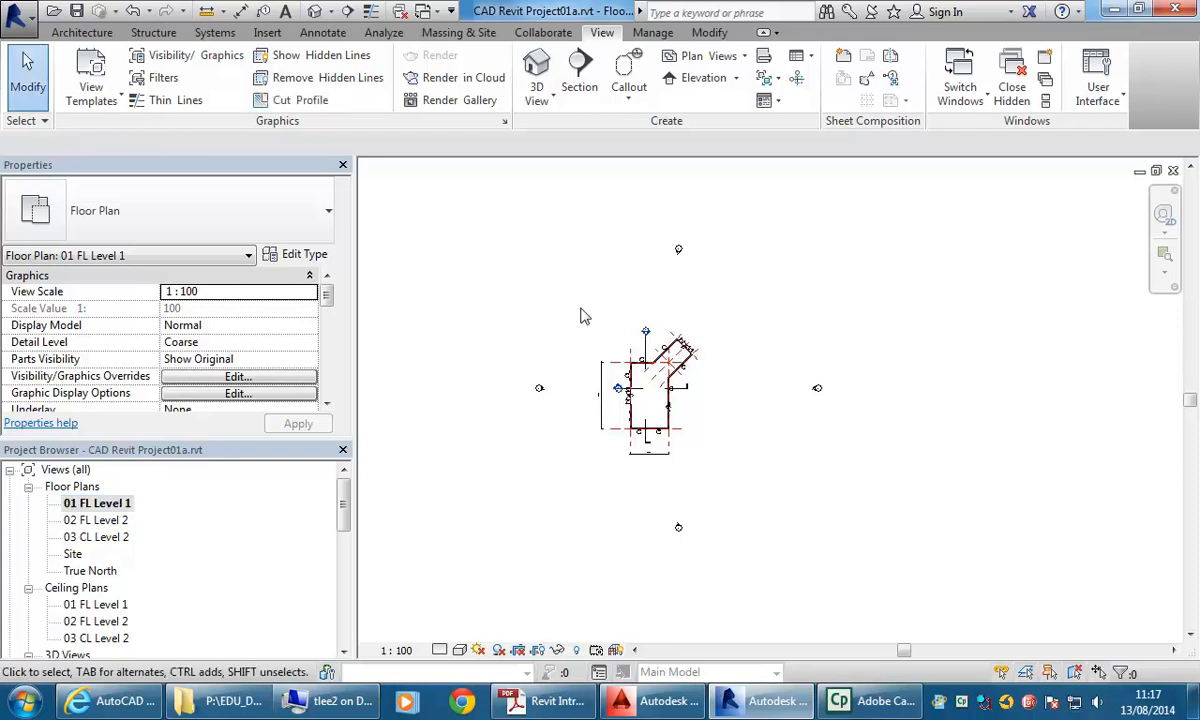
pyautogui.moveTo(609, 192)
pyautogui.mouseDown()
pyautogui.moveTo(712, 283)
pyautogui.moveTo(751, 292)
pyautogui.mouseUp()
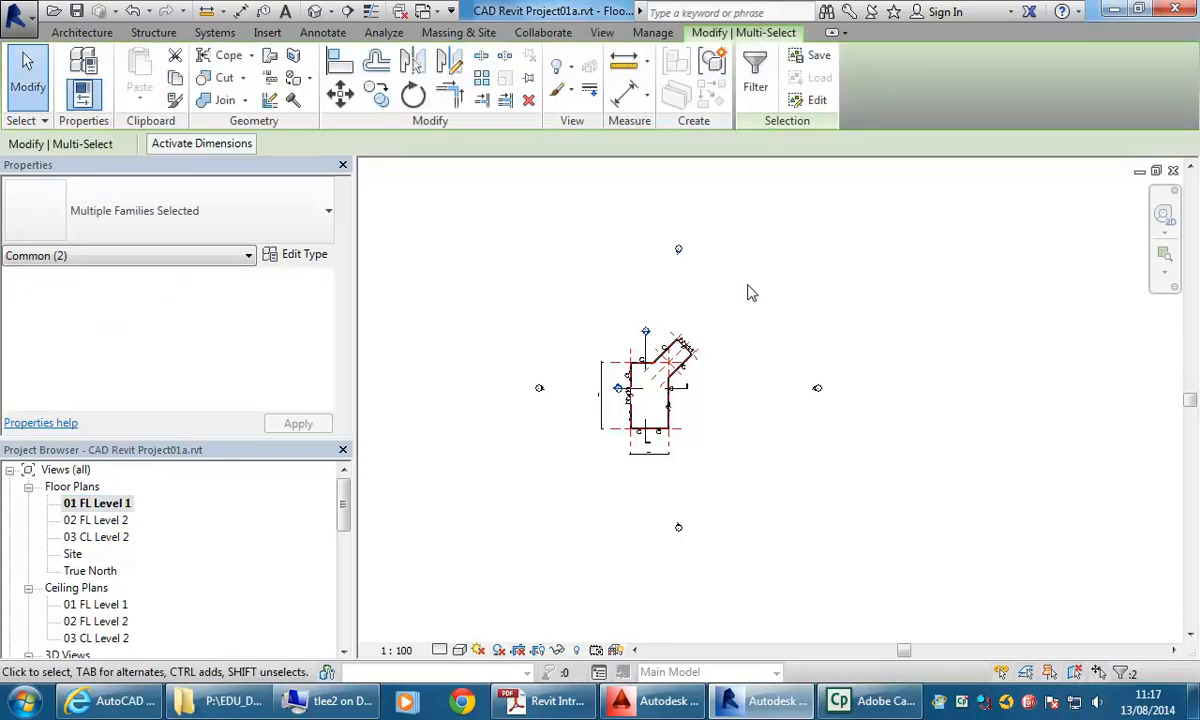
pyautogui.moveTo(617, 209); pyautogui.dragTo(749, 304)
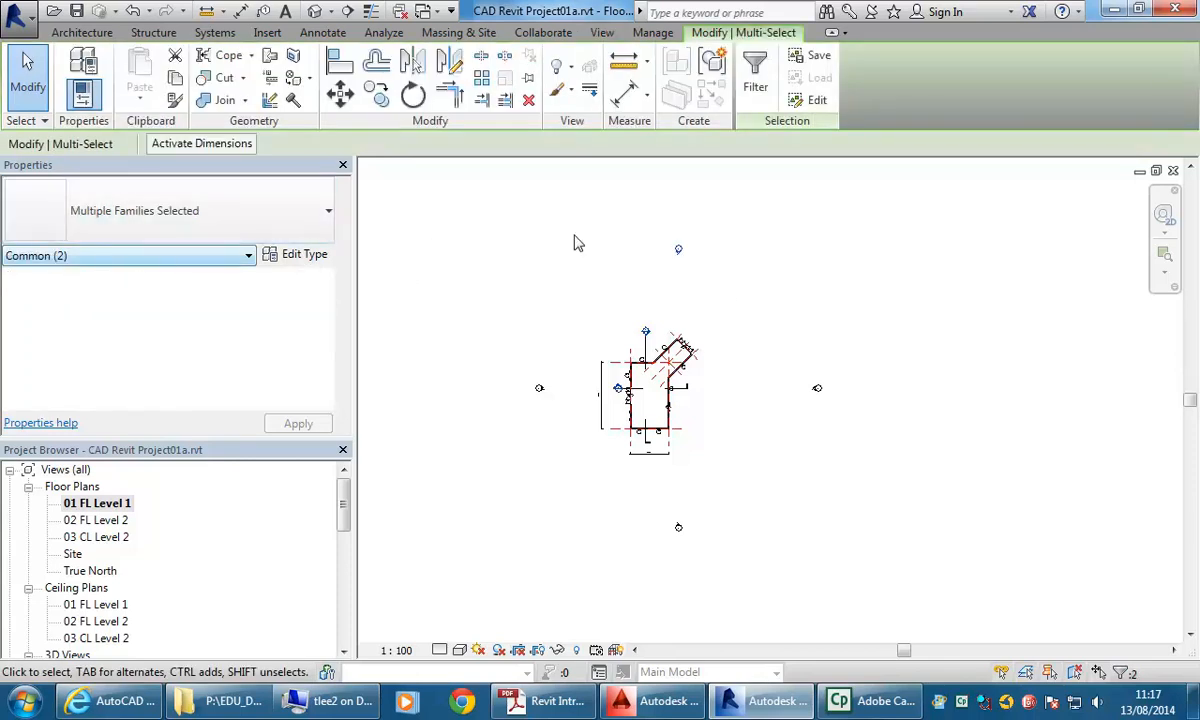
pyautogui.scroll(3, 680, 232)
pyautogui.scroll(2, 680, 232)
pyautogui.moveTo(614, 256); pyautogui.dragTo(774, 381)
pyautogui.scroll(2, 636, 350)
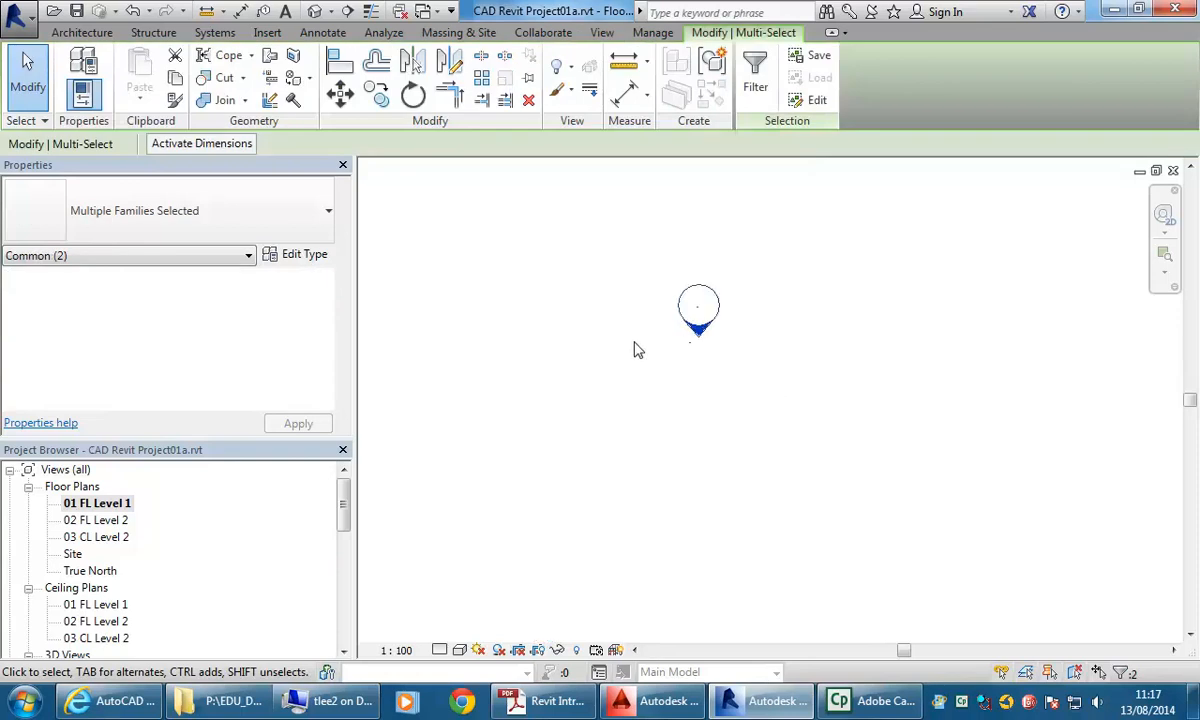
pyautogui.rightClick(703, 325)
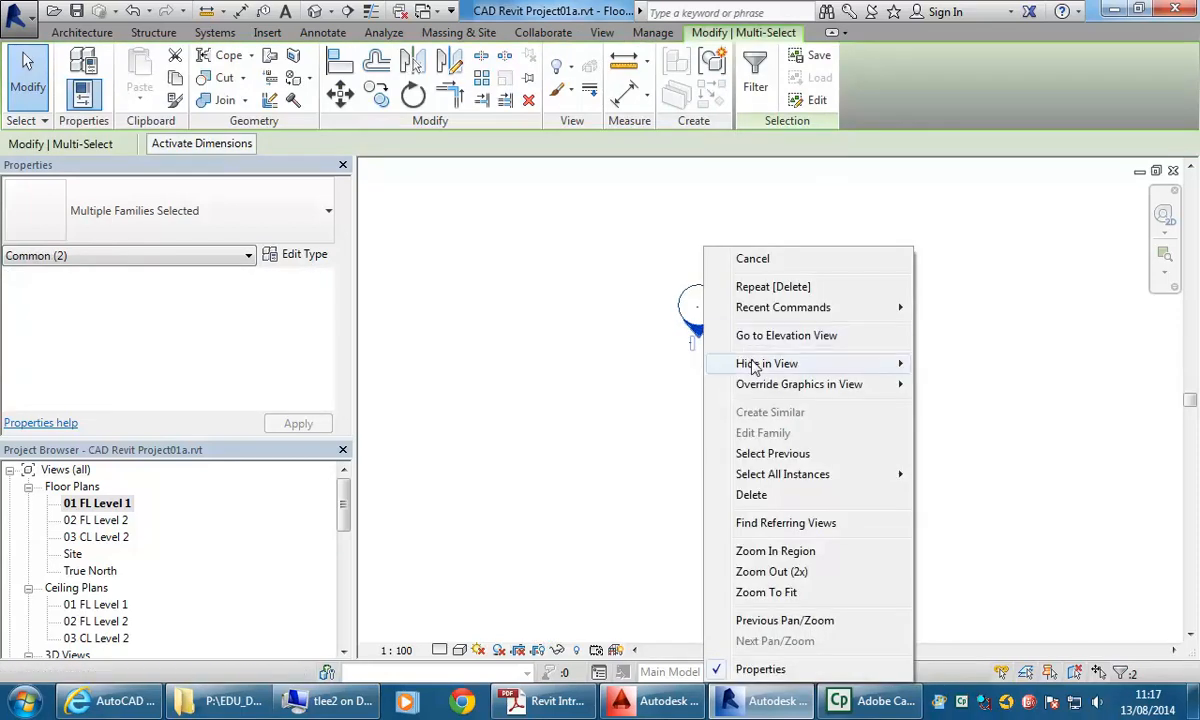
pyautogui.moveTo(753, 366)
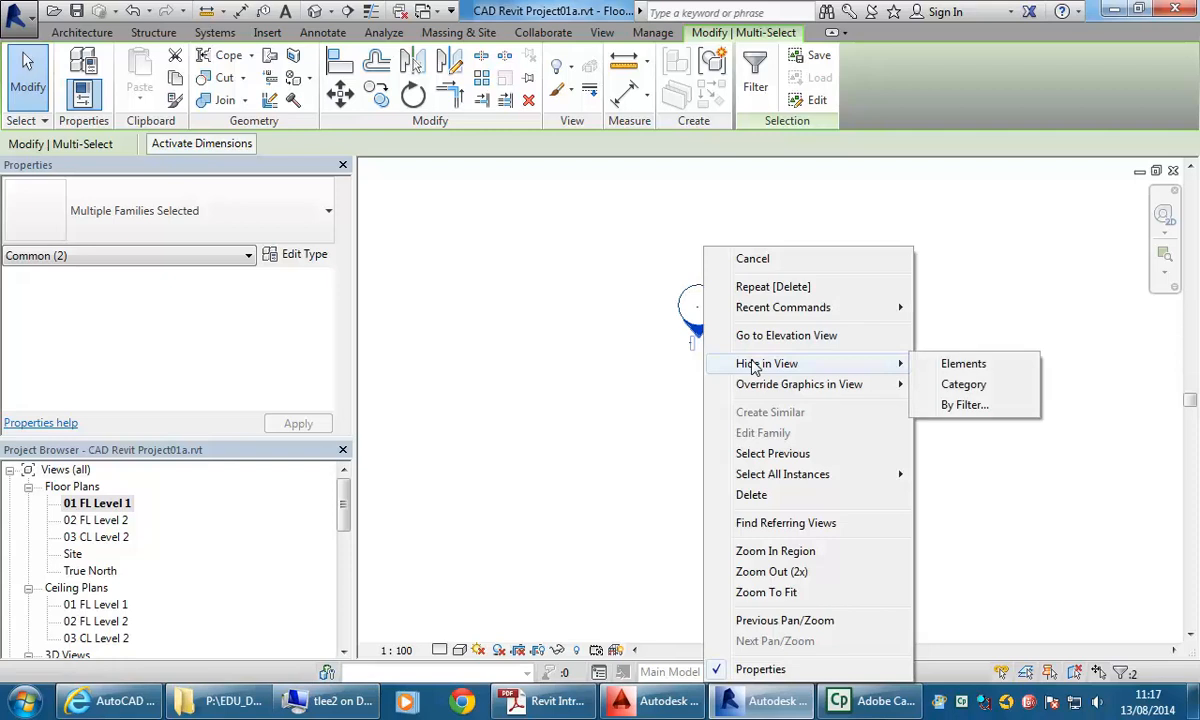
pyautogui.click(960, 386)
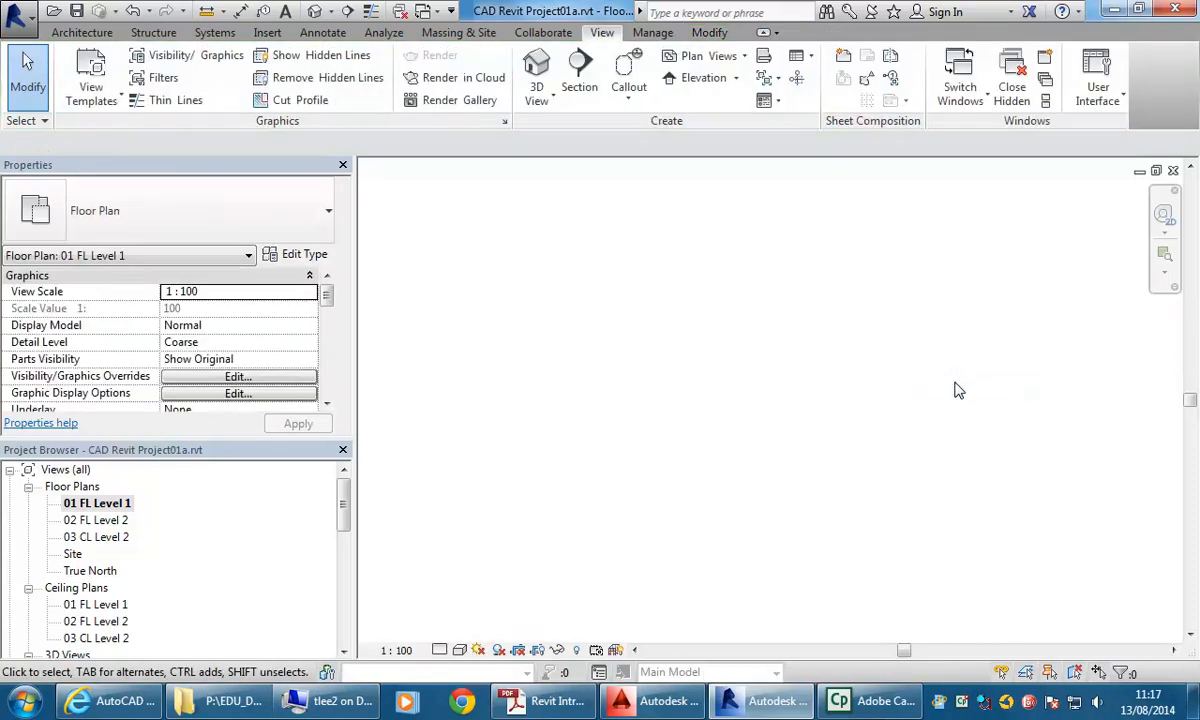
# Hide the reference planes category in the Level 1 floor plan, using the diagonal plane across the angled wing
pyautogui.moveTo(955, 390); pyautogui.dragTo(710, 300, button='middle')
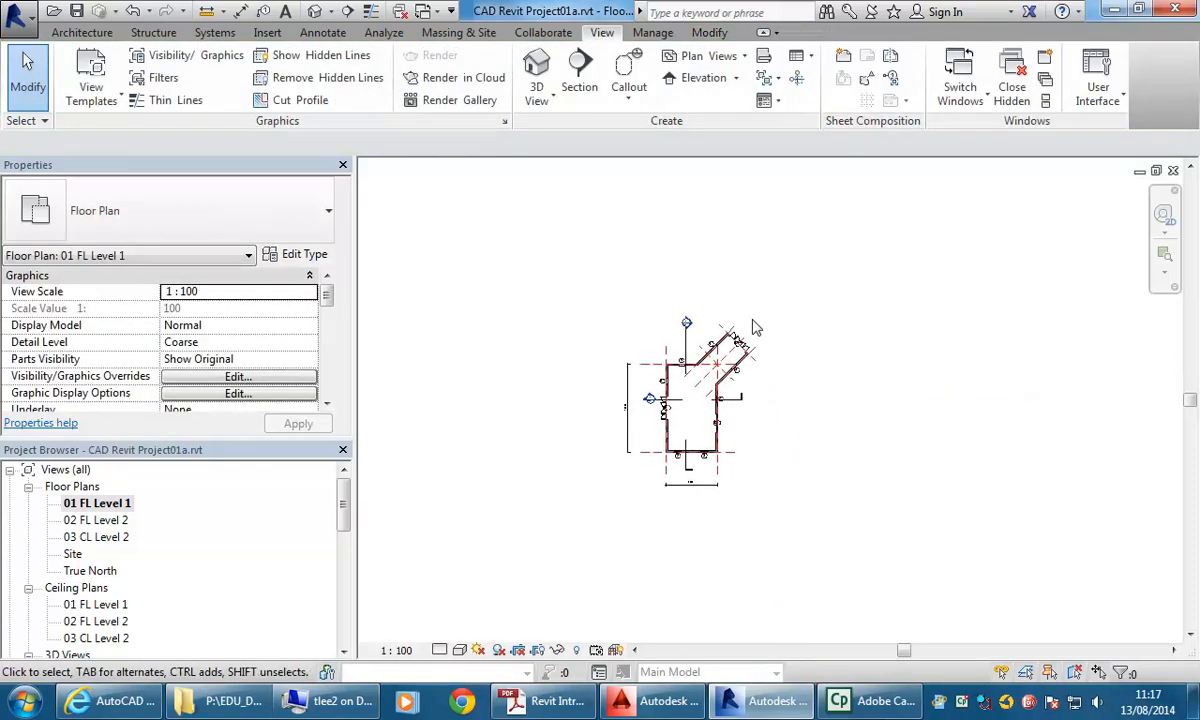
pyautogui.scroll(-3, 826, 372)
pyautogui.moveTo(820, 336); pyautogui.dragTo(848, 371, button='middle')
pyautogui.scroll(5, 720, 390)
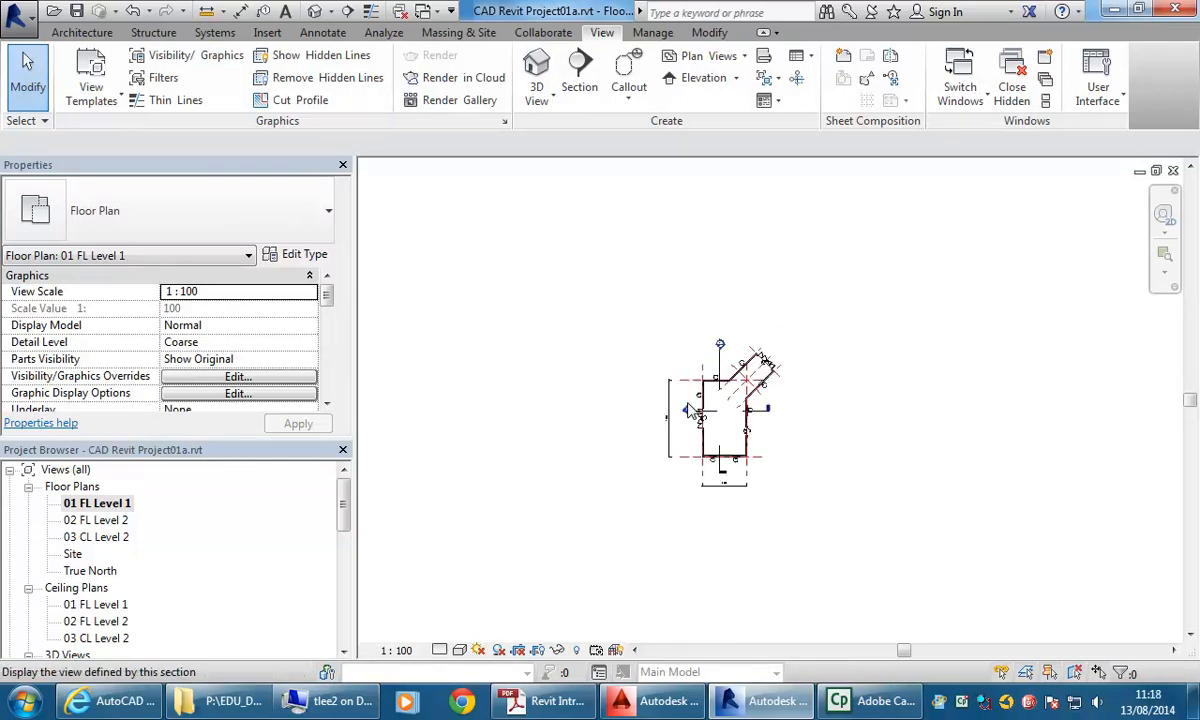
pyautogui.moveTo(703, 338); pyautogui.dragTo(717, 385, button='middle')
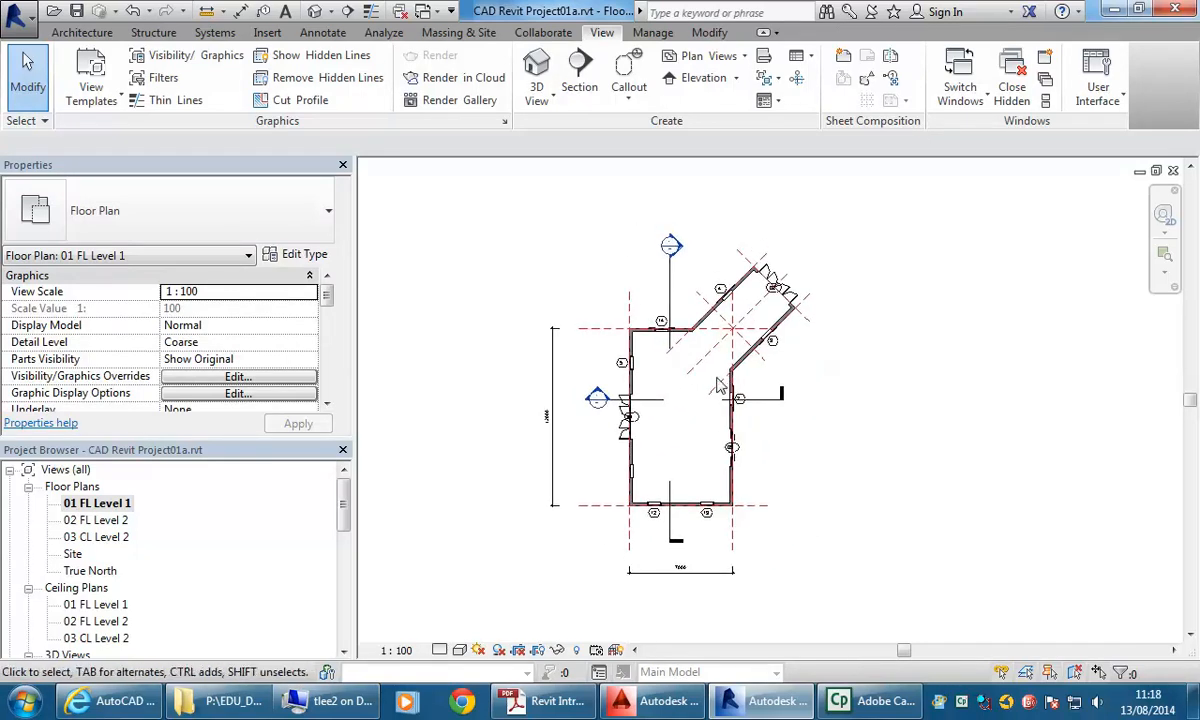
pyautogui.scroll(2, 716, 385)
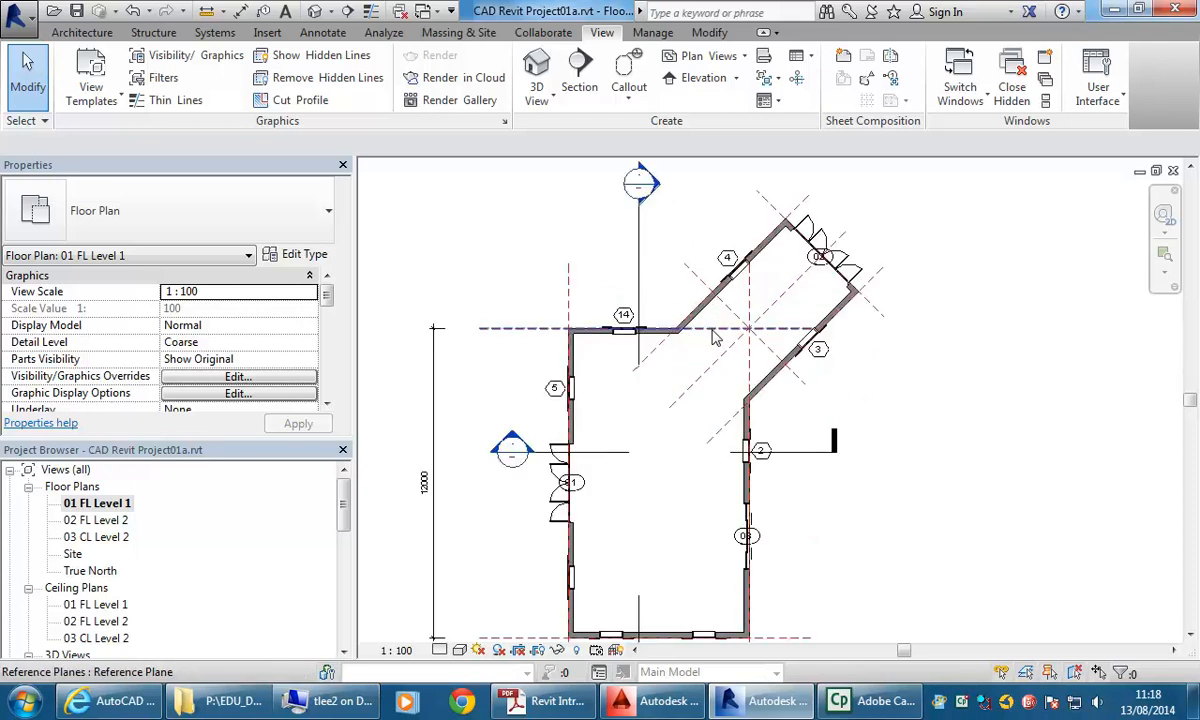
pyautogui.scroll(2, 735, 330)
pyautogui.scroll(2, 735, 330)
pyautogui.moveTo(718, 305); pyautogui.dragTo(710, 420, button='middle')
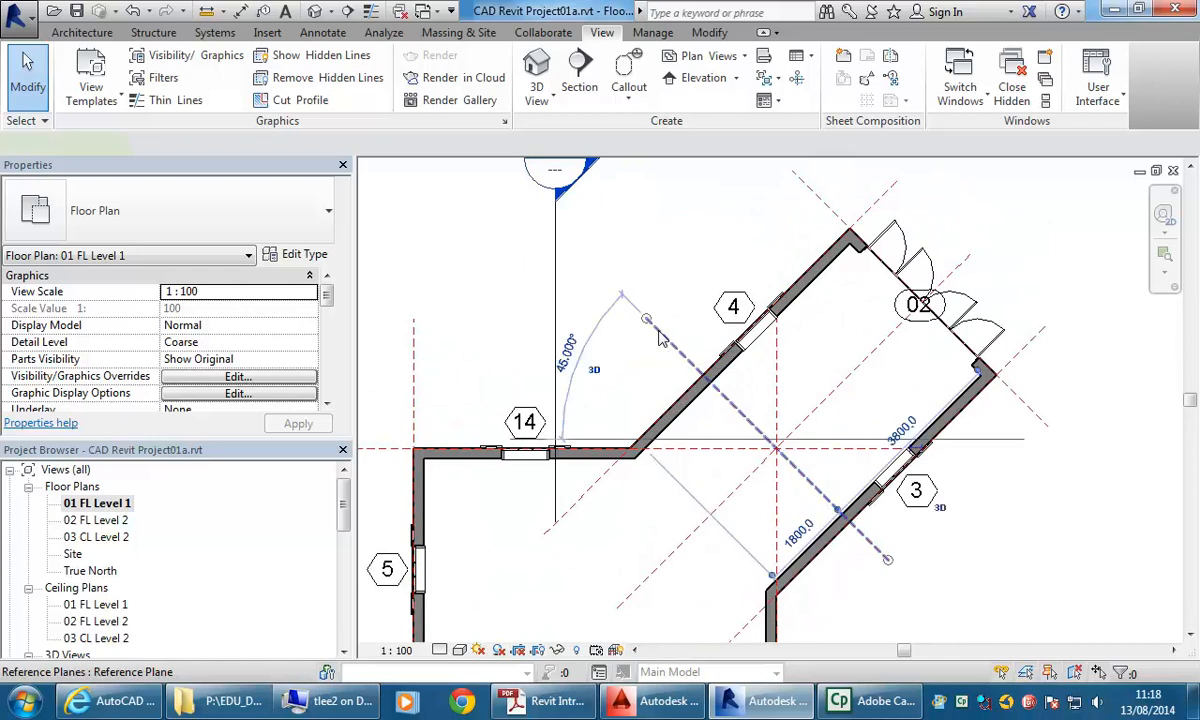
pyautogui.click(659, 334)
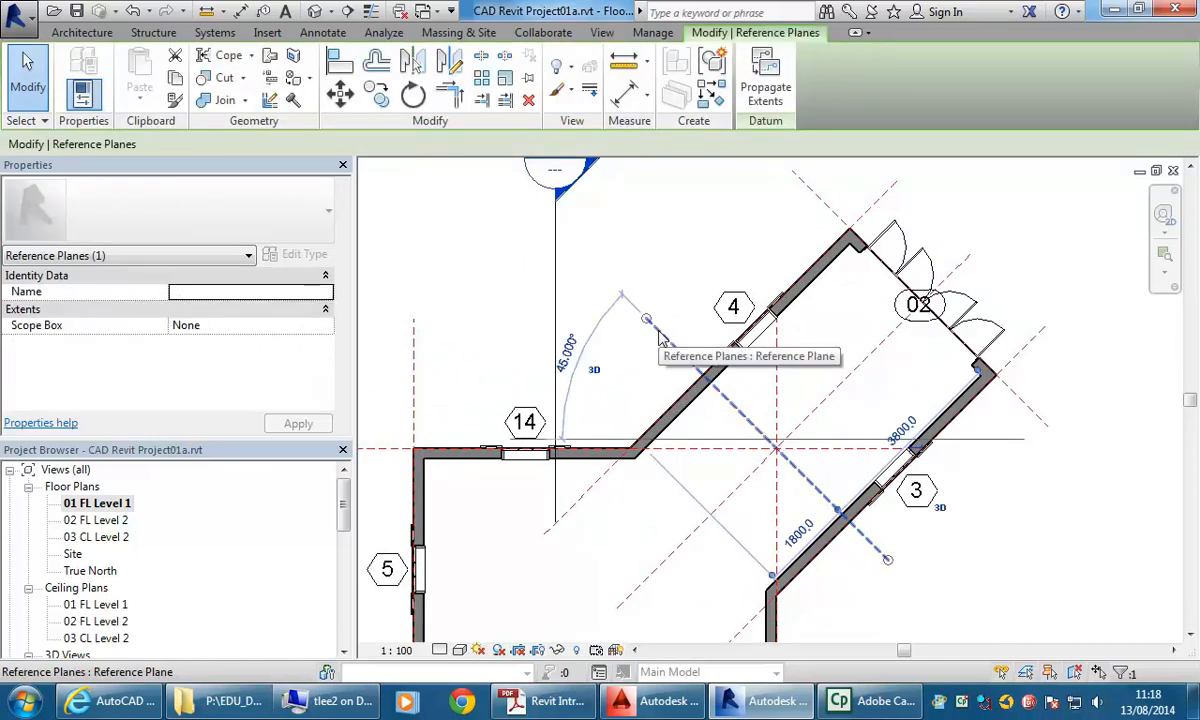
pyautogui.rightClick(660, 337)
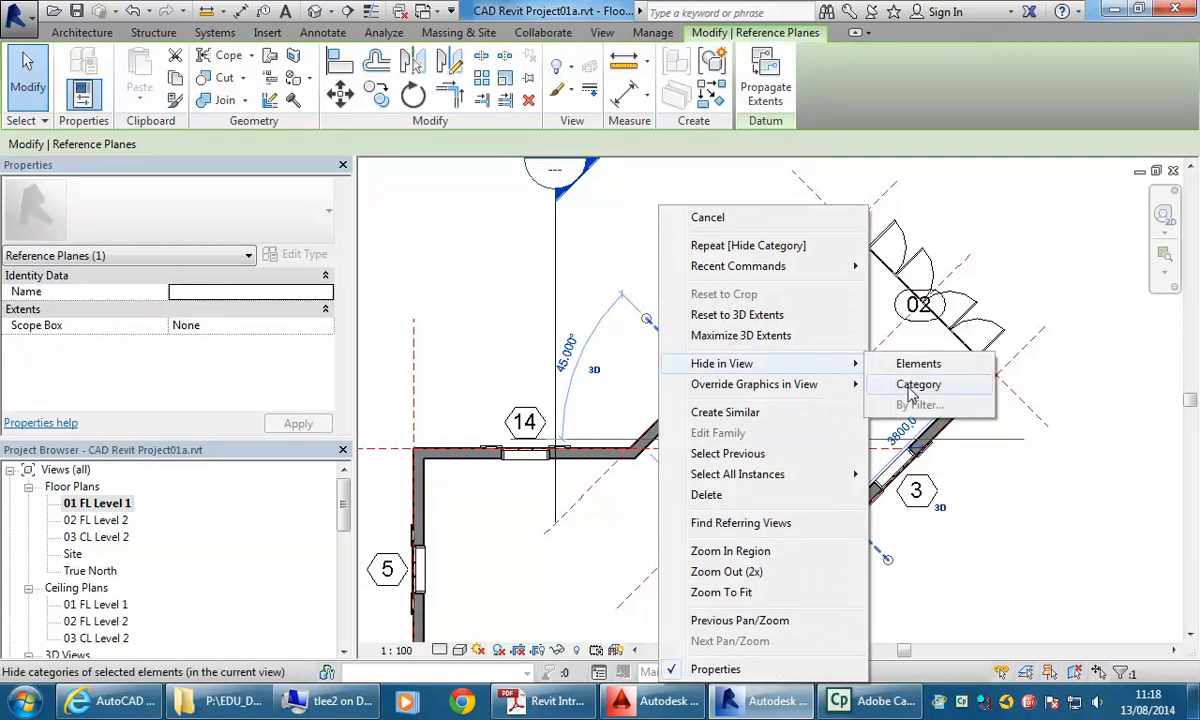
pyautogui.click(910, 388)
# Place an RPC Tree - Deciduous component of type Japanese Maple - 3.0 Meters outside the building's upper-left corner
pyautogui.scroll(-3, 910, 394)
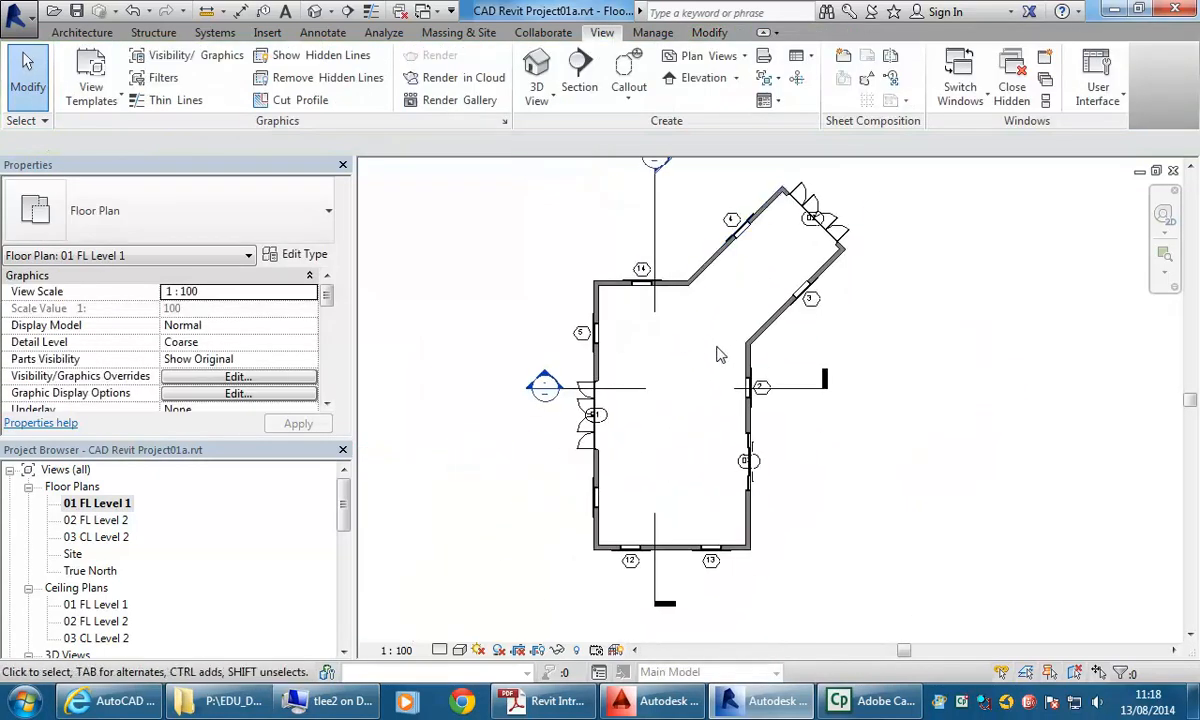
pyautogui.moveTo(679, 379); pyautogui.dragTo(661, 338, button='middle')
pyautogui.scroll(3, 715, 265)
pyautogui.scroll(-5, 592, 412)
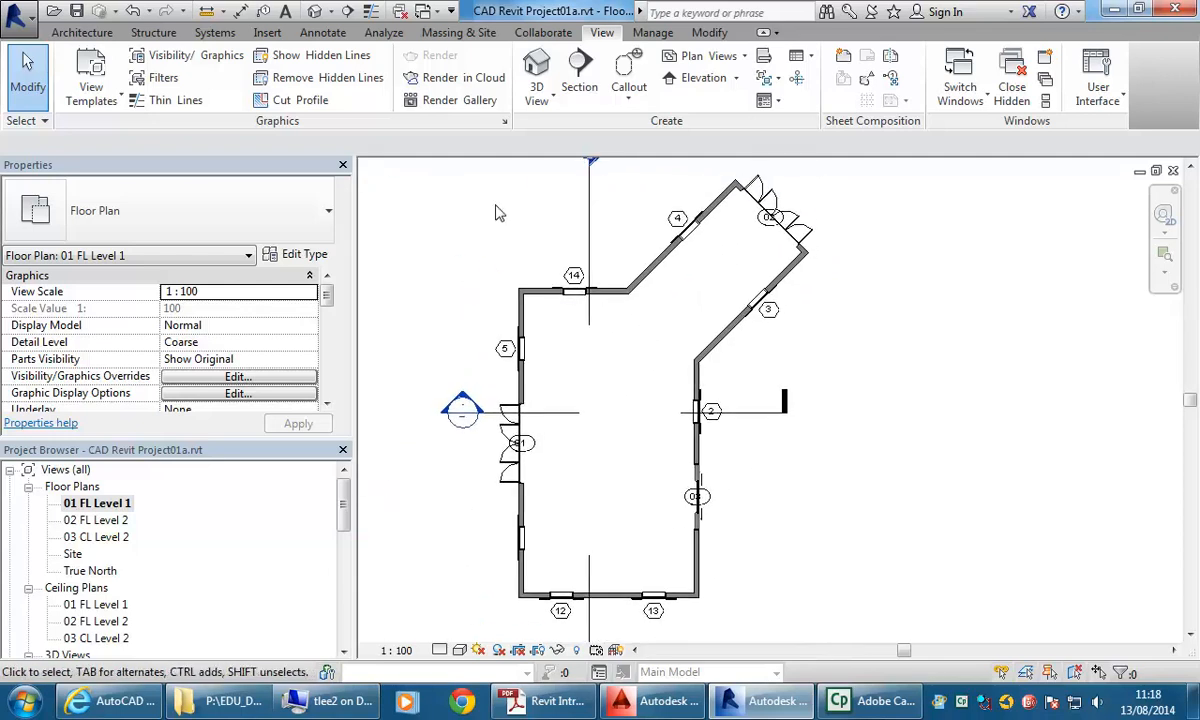
pyautogui.moveTo(493, 209); pyautogui.dragTo(448, 244, button='middle')
pyautogui.click(66, 34)
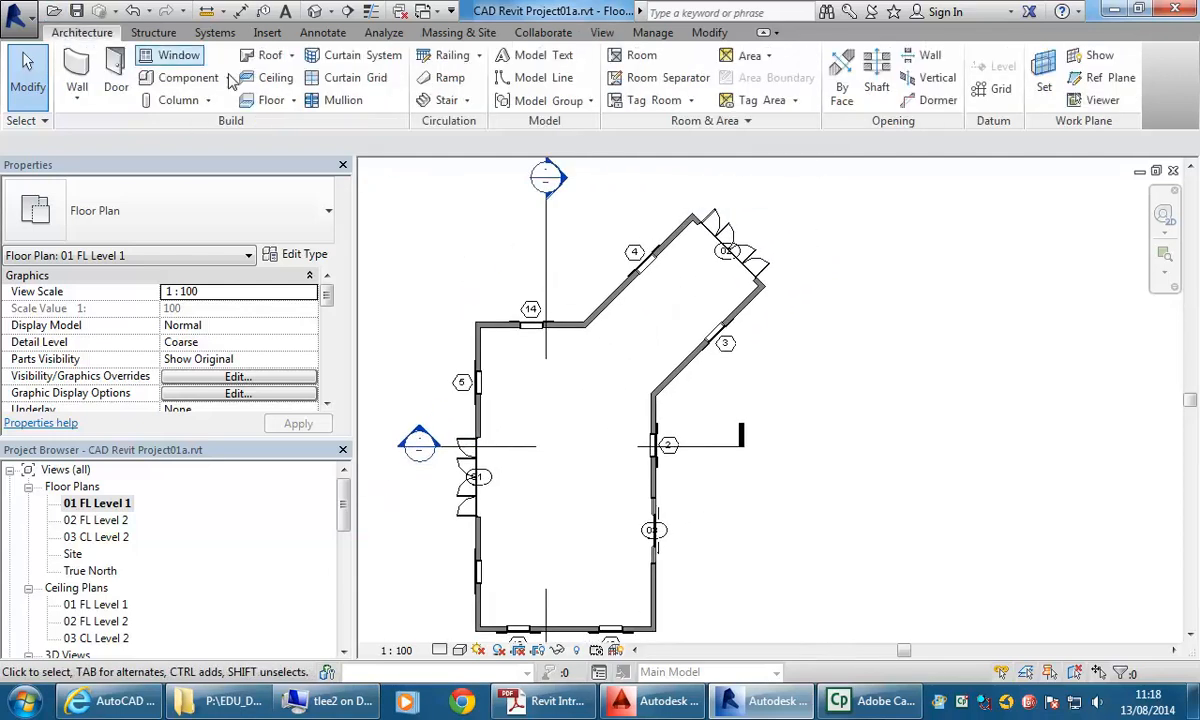
pyautogui.click(162, 80)
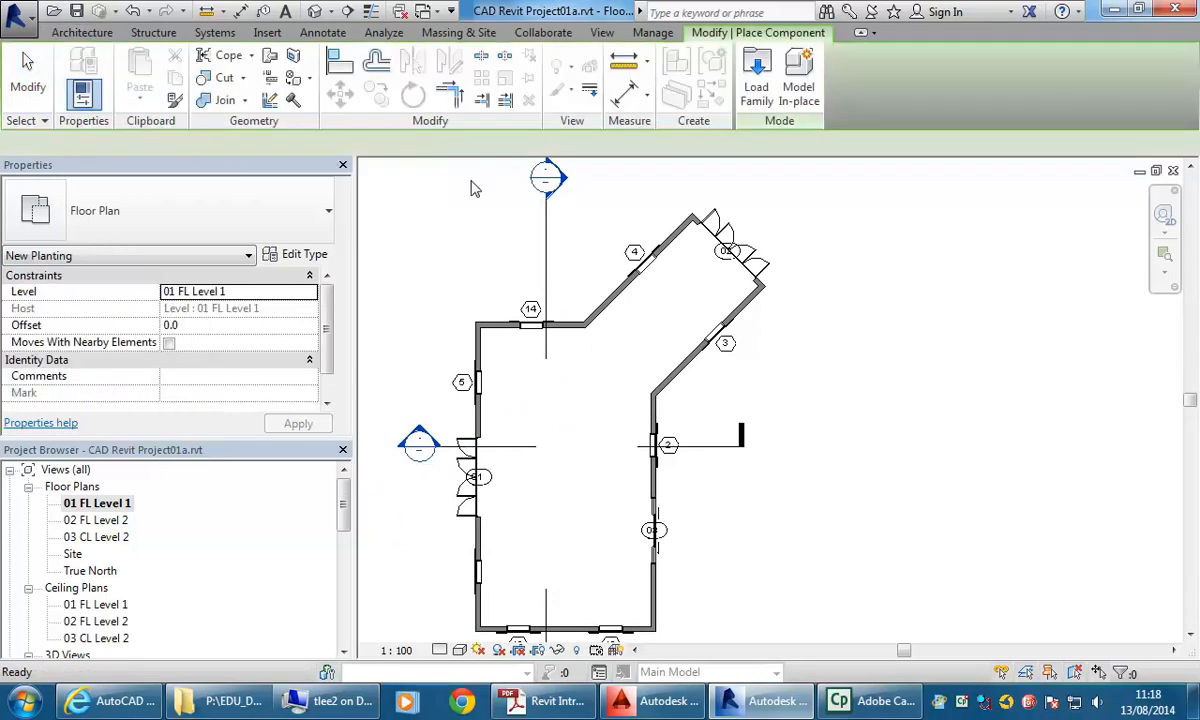
pyautogui.click(225, 218)
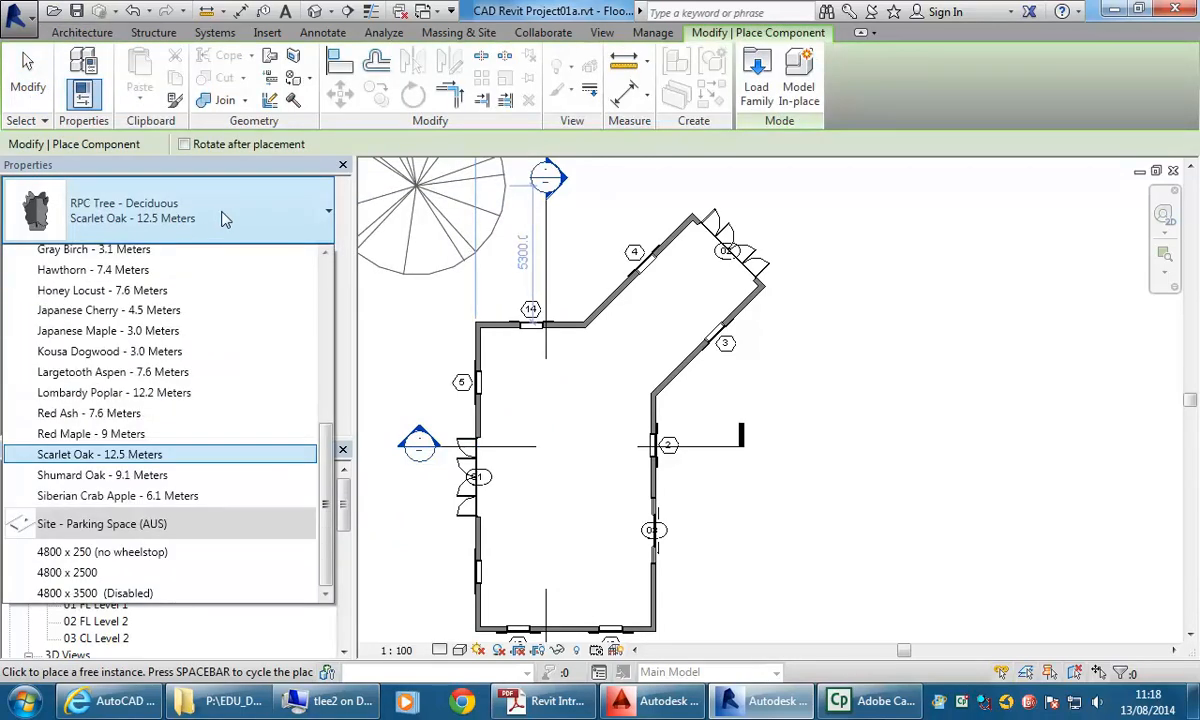
pyautogui.click(100, 454)
pyautogui.scroll(-3, 673, 346)
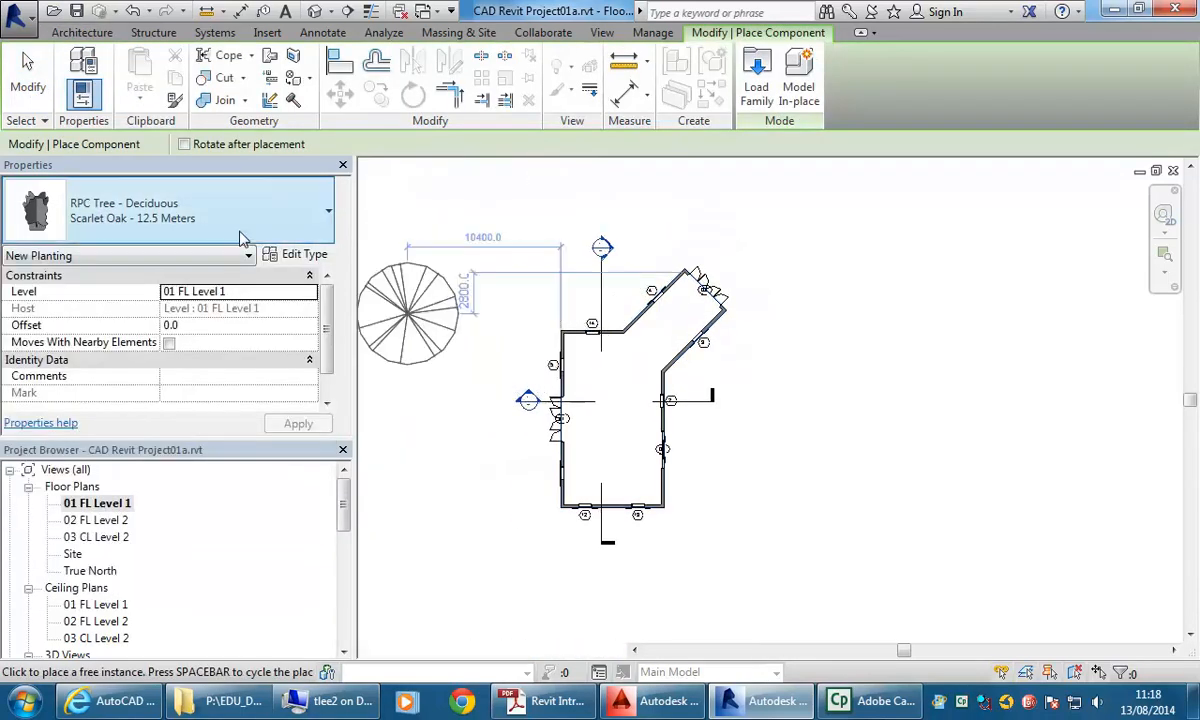
pyautogui.click(229, 225)
pyautogui.click(120, 338)
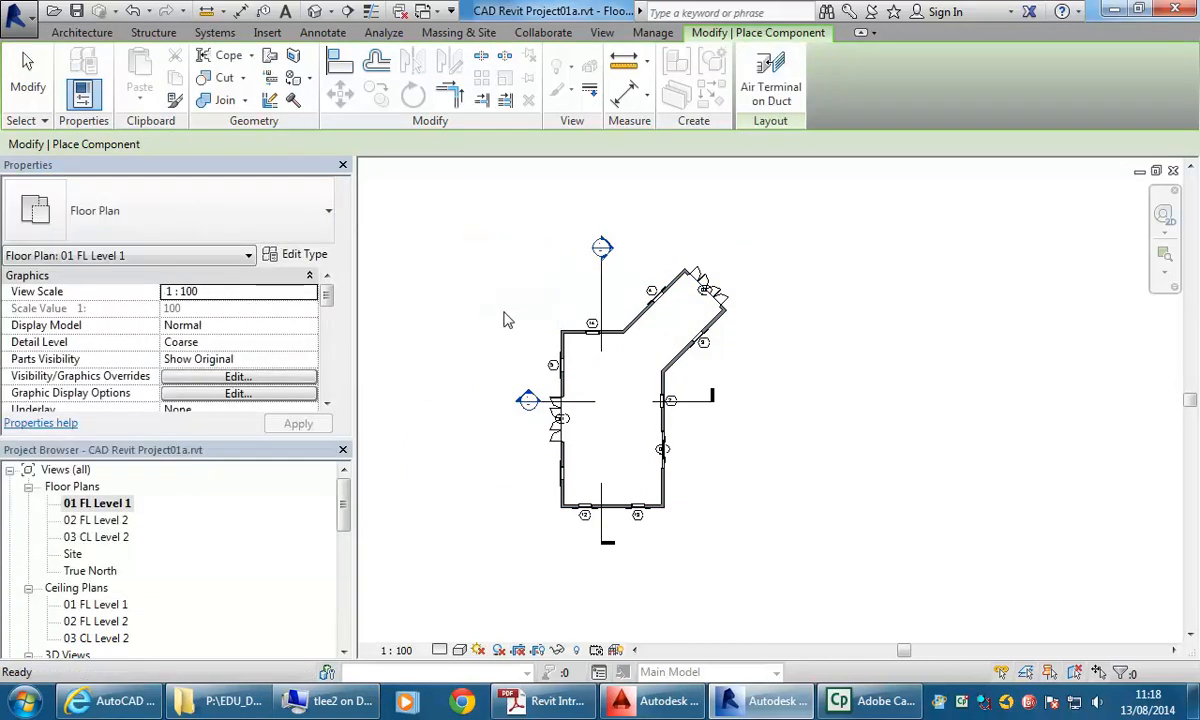
# Place a Largetooth Aspen - 7.6 Meters tree to the left of the Japanese Maple and end component placement
pyautogui.click(205, 210)
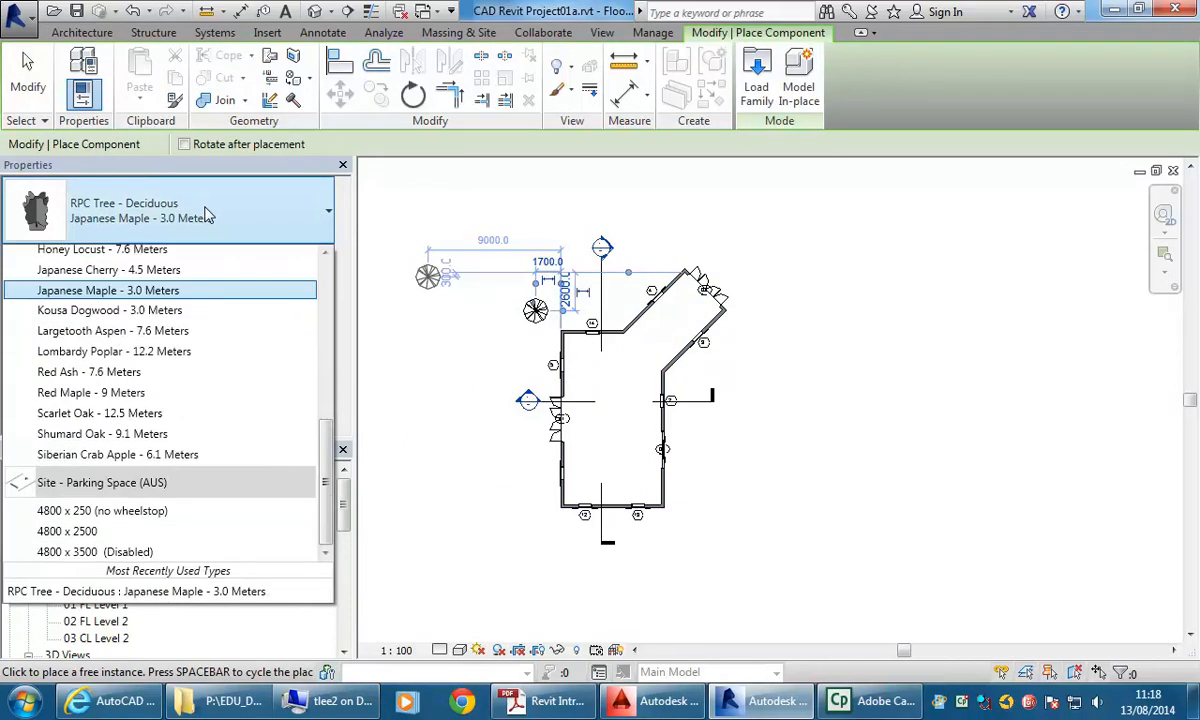
pyautogui.click(120, 332)
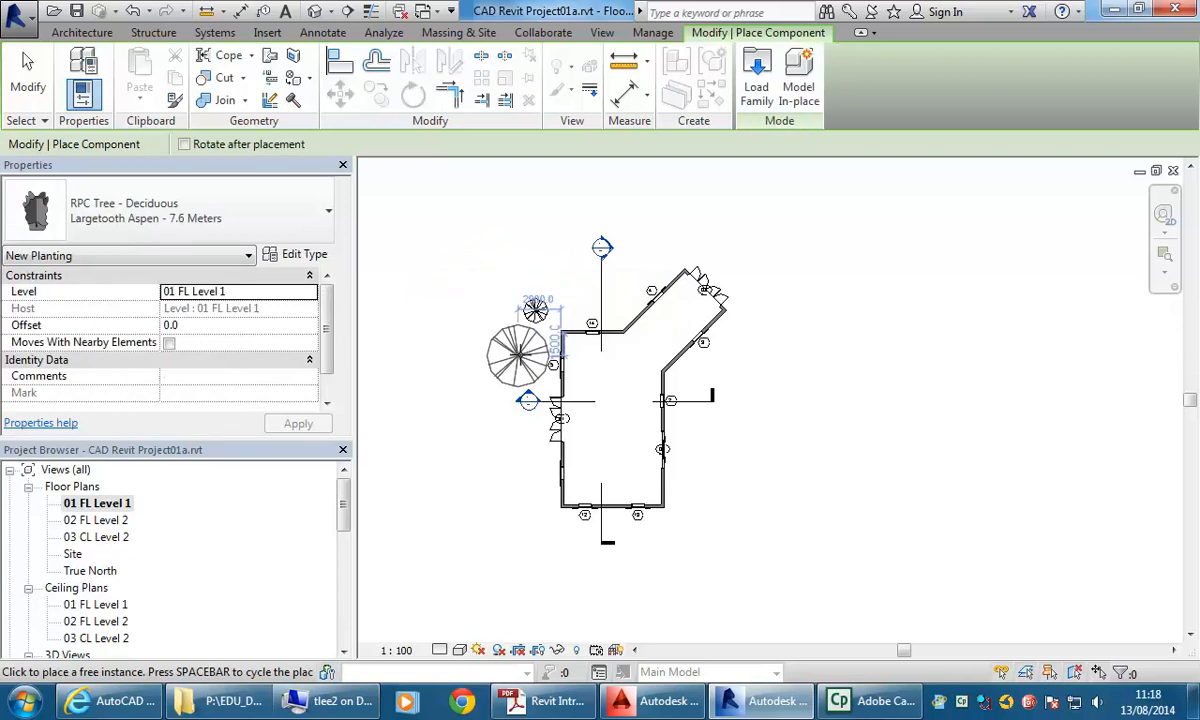
pyautogui.click(491, 333)
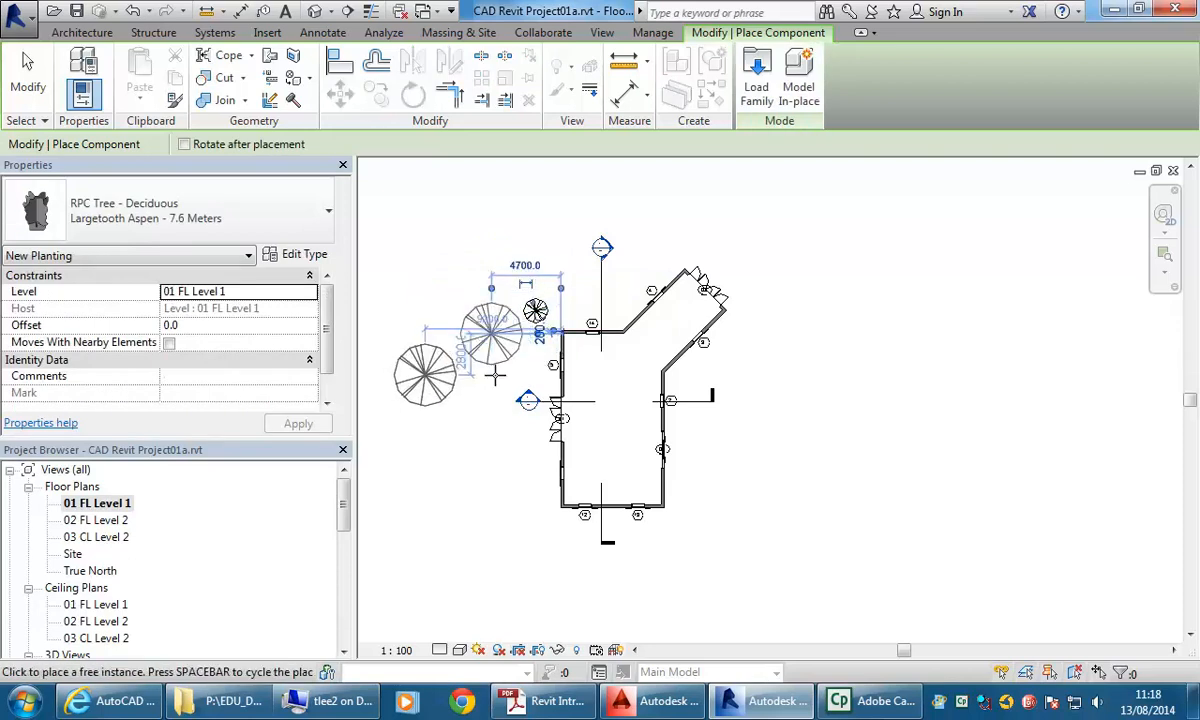
pyautogui.scroll(2, 472, 258)
pyautogui.scroll(3, 462, 240)
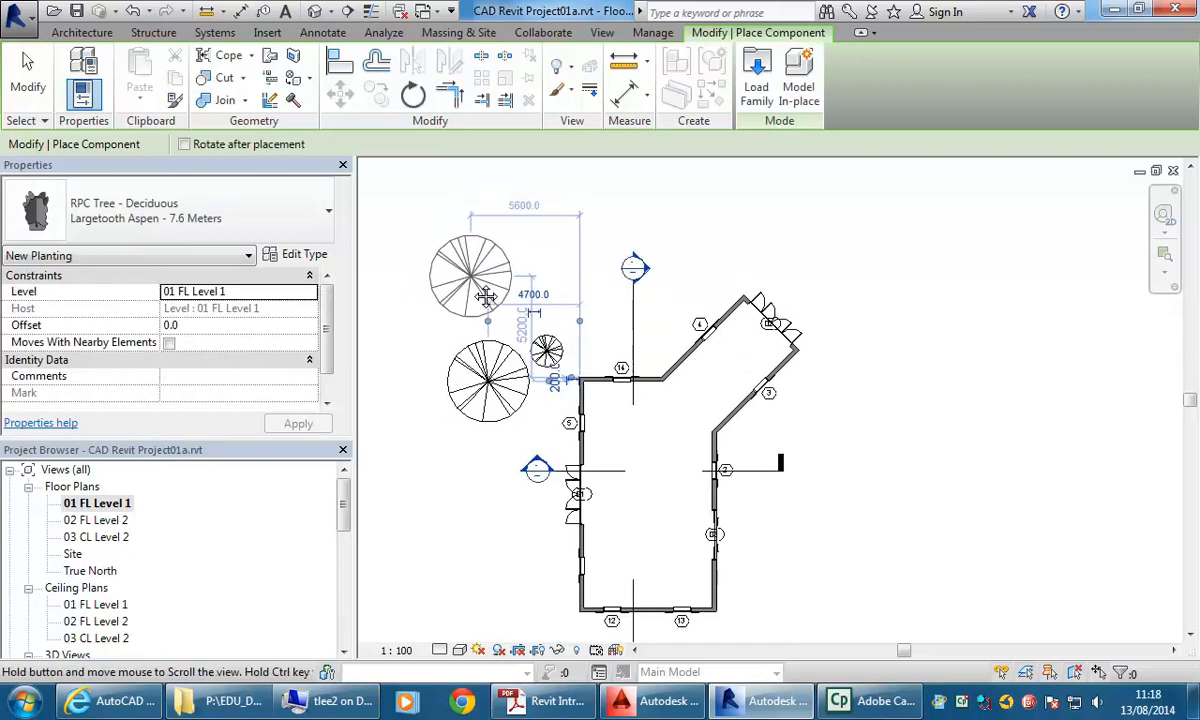
pyautogui.rightClick(482, 285)
pyautogui.click(505, 302)
pyautogui.rightClick(505, 302)
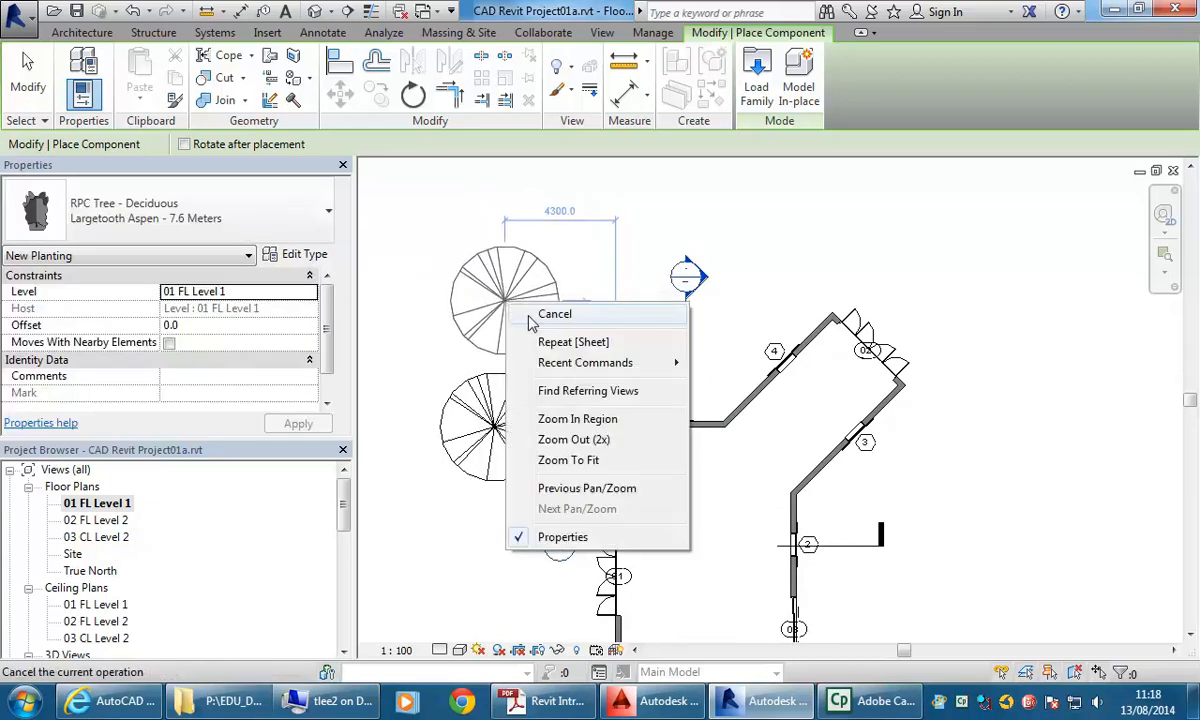
pyautogui.click(540, 316)
# Hide only the Largetooth Aspen tree element in the Level 1 floor plan, leaving its category displayed
pyautogui.scroll(1, 604, 488)
pyautogui.scroll(-2, 604, 488)
pyautogui.moveTo(664, 450); pyautogui.dragTo(676, 416, button='middle')
pyautogui.click(563, 402)
pyautogui.scroll(2, 576, 388)
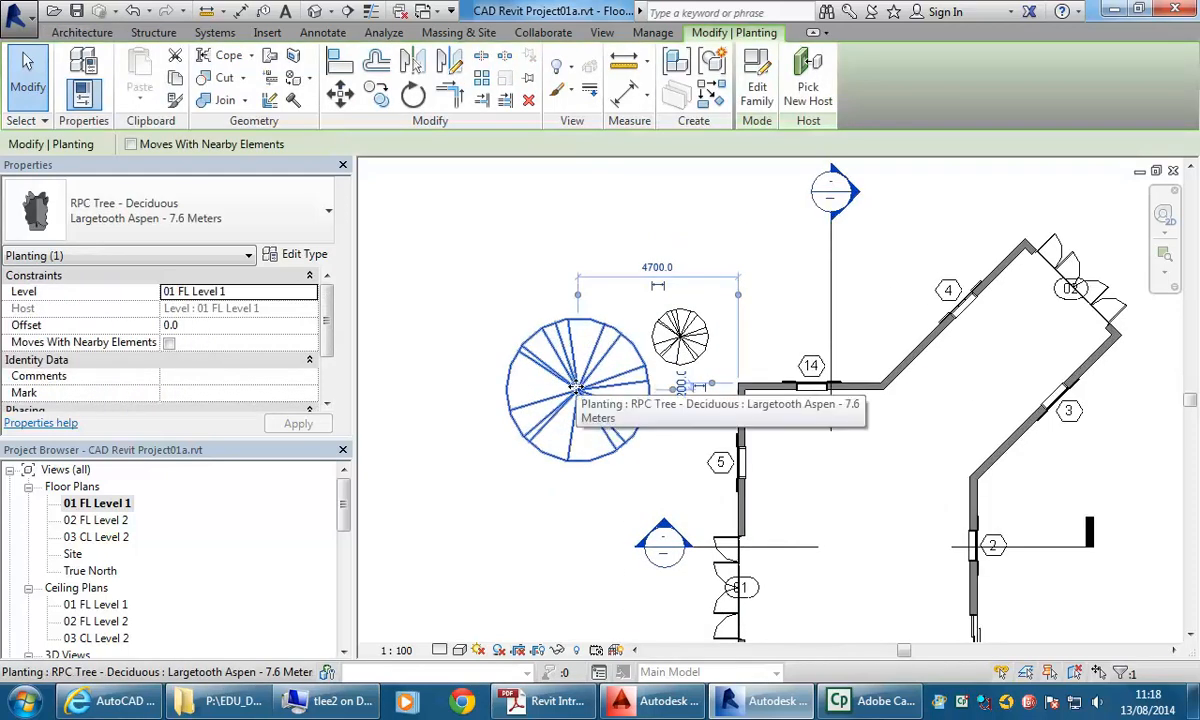
pyautogui.rightClick(576, 388)
pyautogui.moveTo(643, 375)
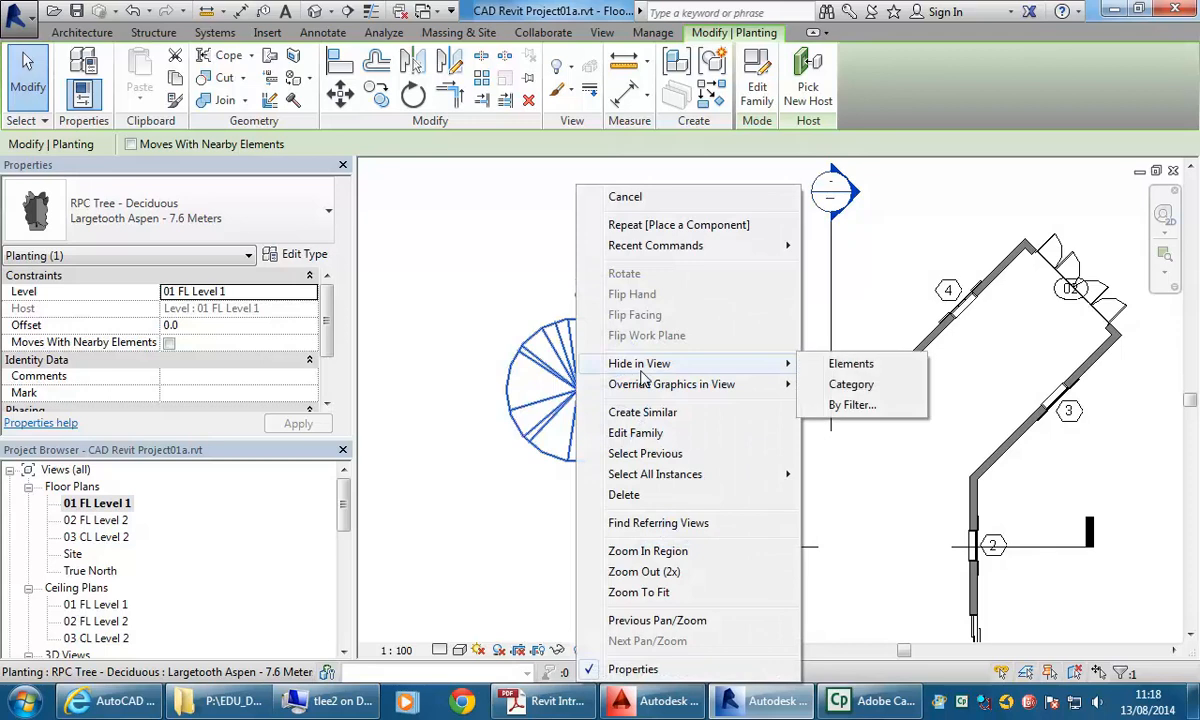
pyautogui.click(850, 364)
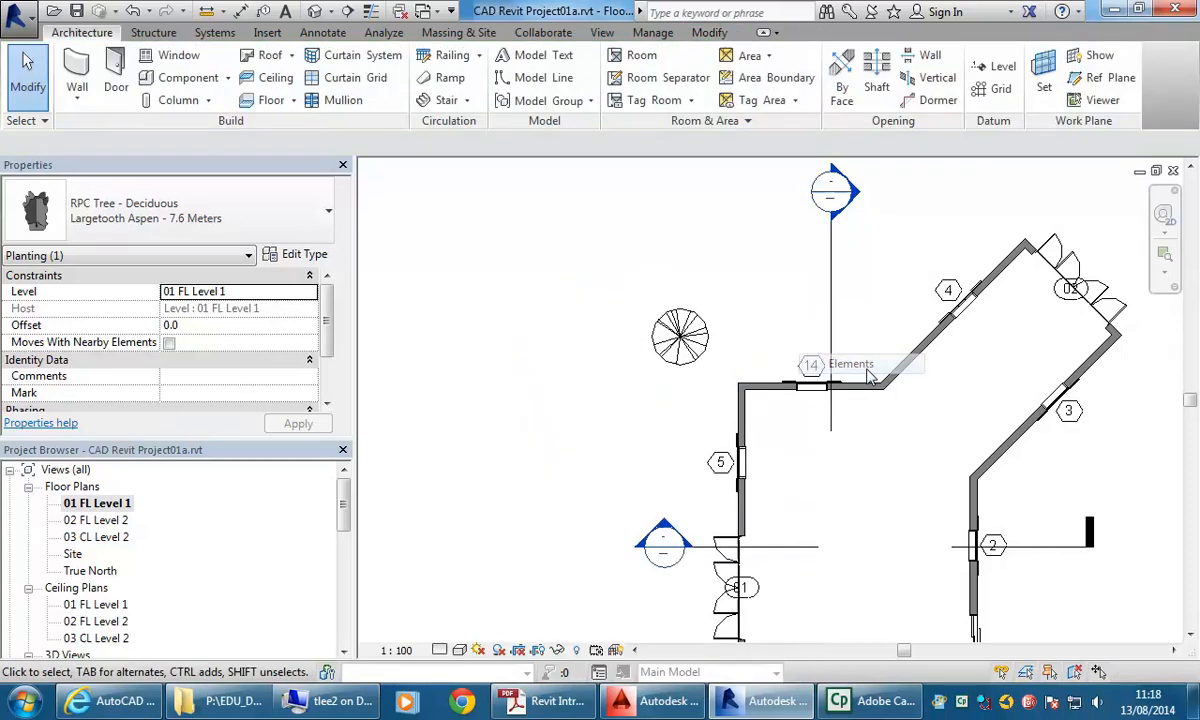
# Review the Japanese Maple's hide-in-view options without applying any, and move the tree closer to the building corner, about 1200 mm from the wall
pyautogui.click(676, 350)
pyautogui.moveTo(676, 350); pyautogui.dragTo(583, 345, button='middle')
pyautogui.scroll(2, 583, 345)
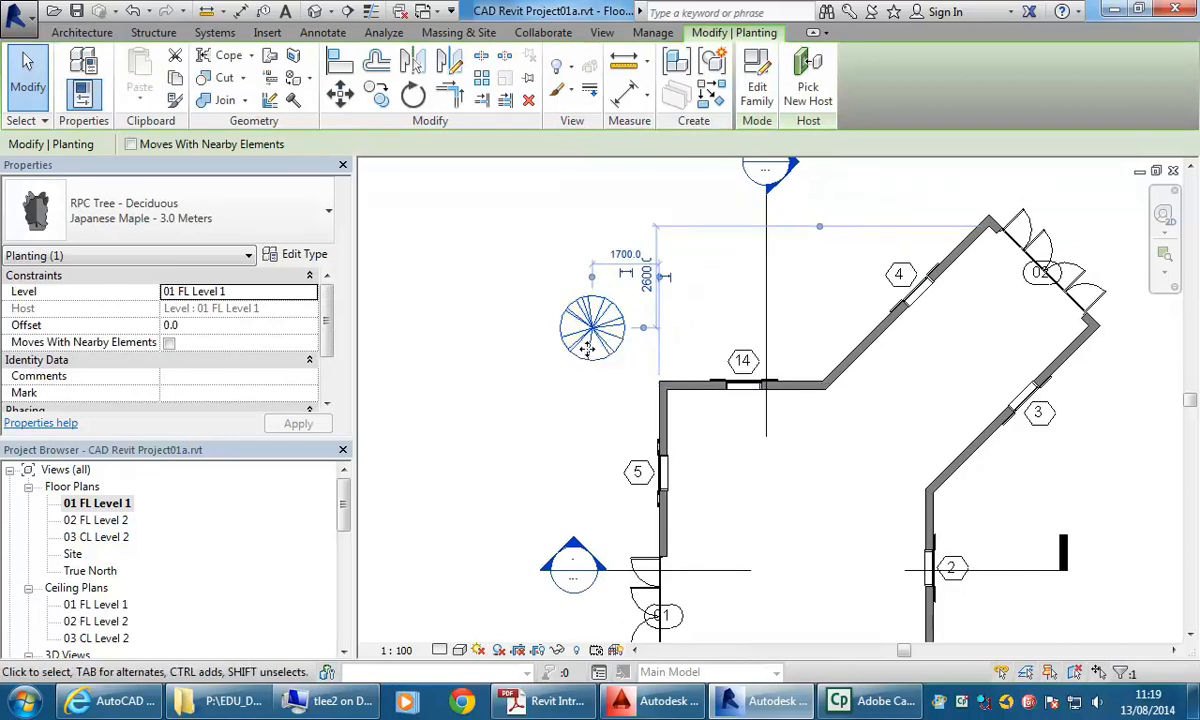
pyautogui.rightClick(586, 346)
pyautogui.moveTo(624, 367)
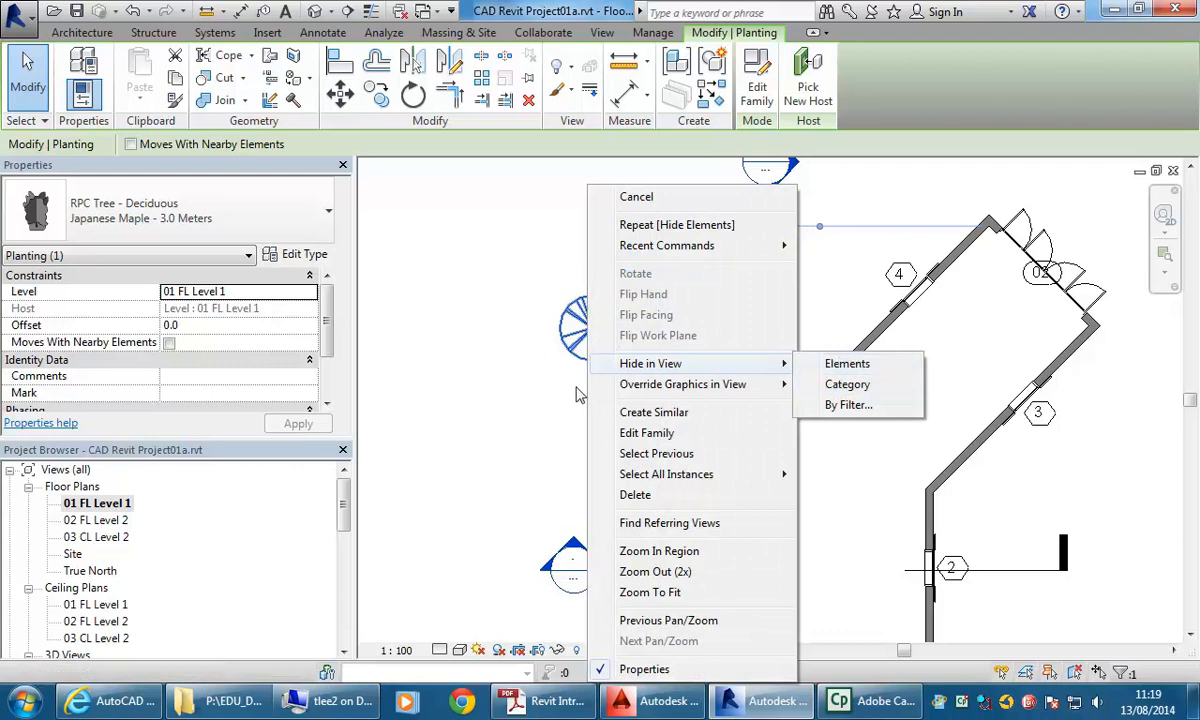
pyautogui.click(493, 377)
pyautogui.moveTo(594, 342); pyautogui.dragTo(612, 366)
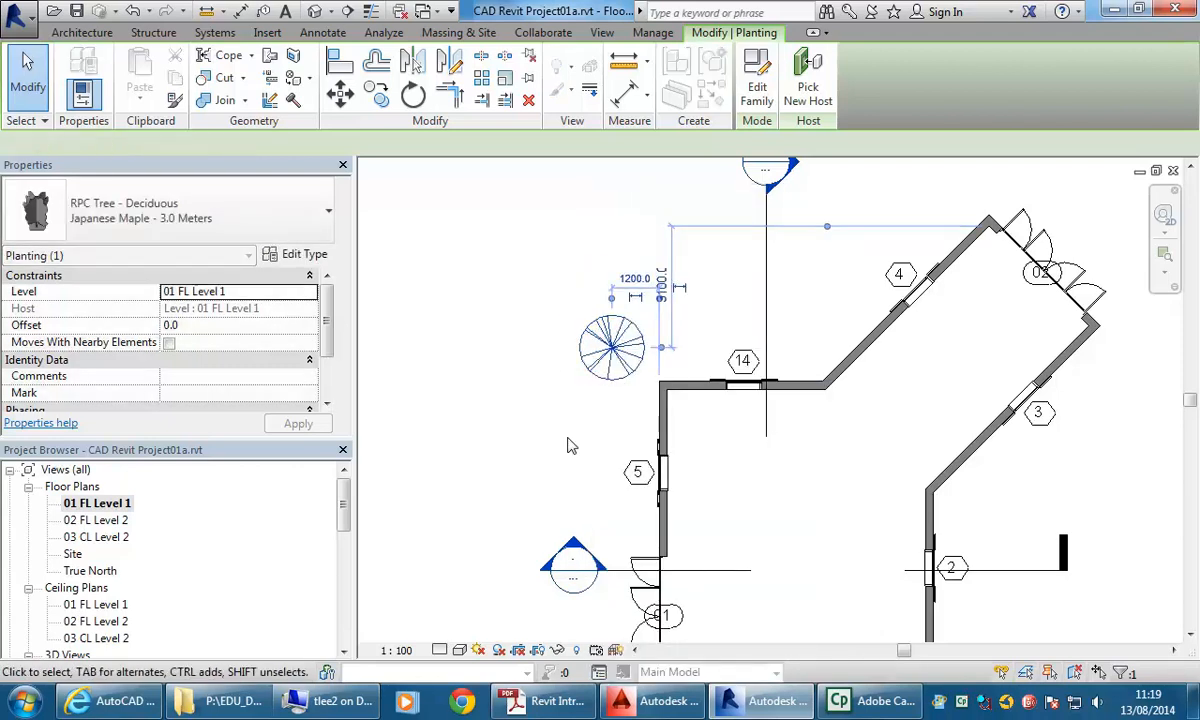
pyautogui.click(568, 445)
# Open sheet A102 - Unnamed from the project's sheet list
pyautogui.scroll(-5, 579, 378)
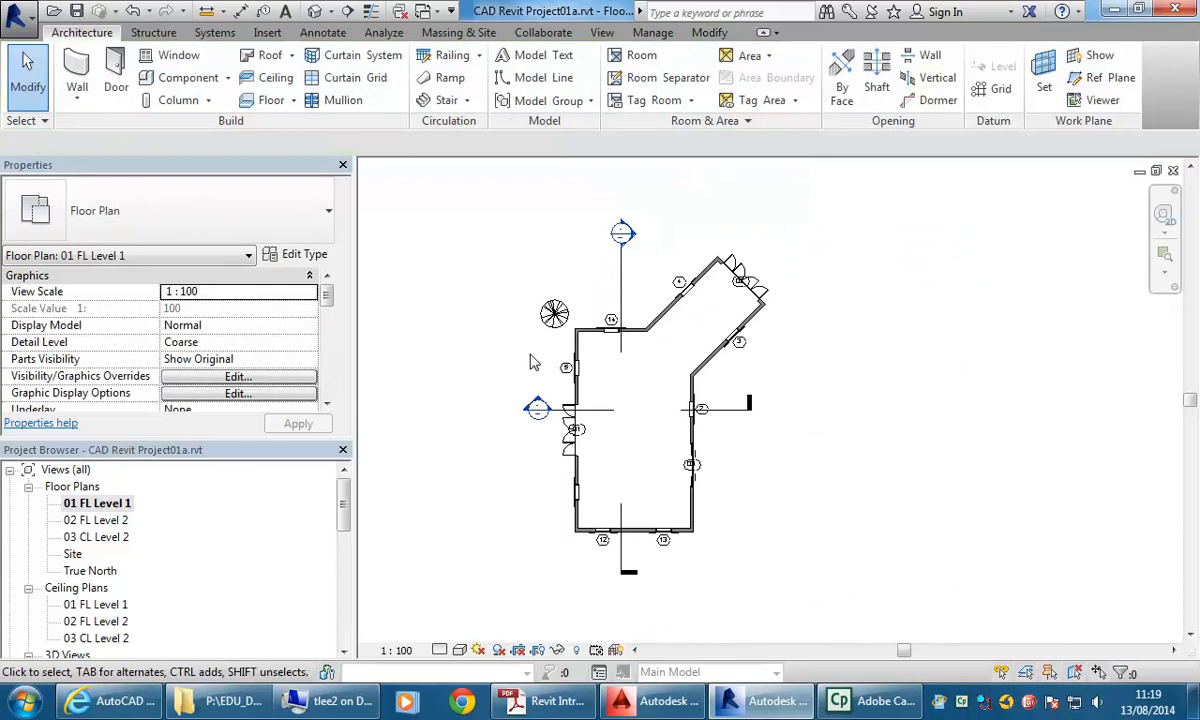
pyautogui.moveTo(340, 500); pyautogui.dragTo(340, 616)
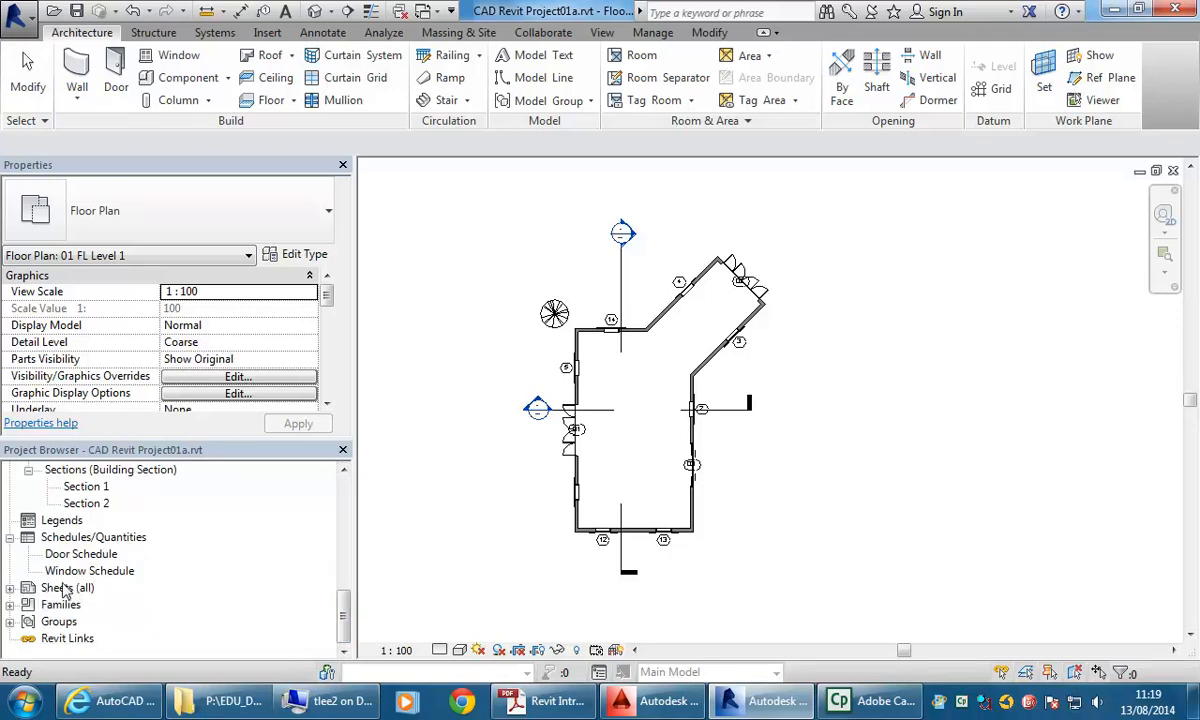
pyautogui.click(9, 589)
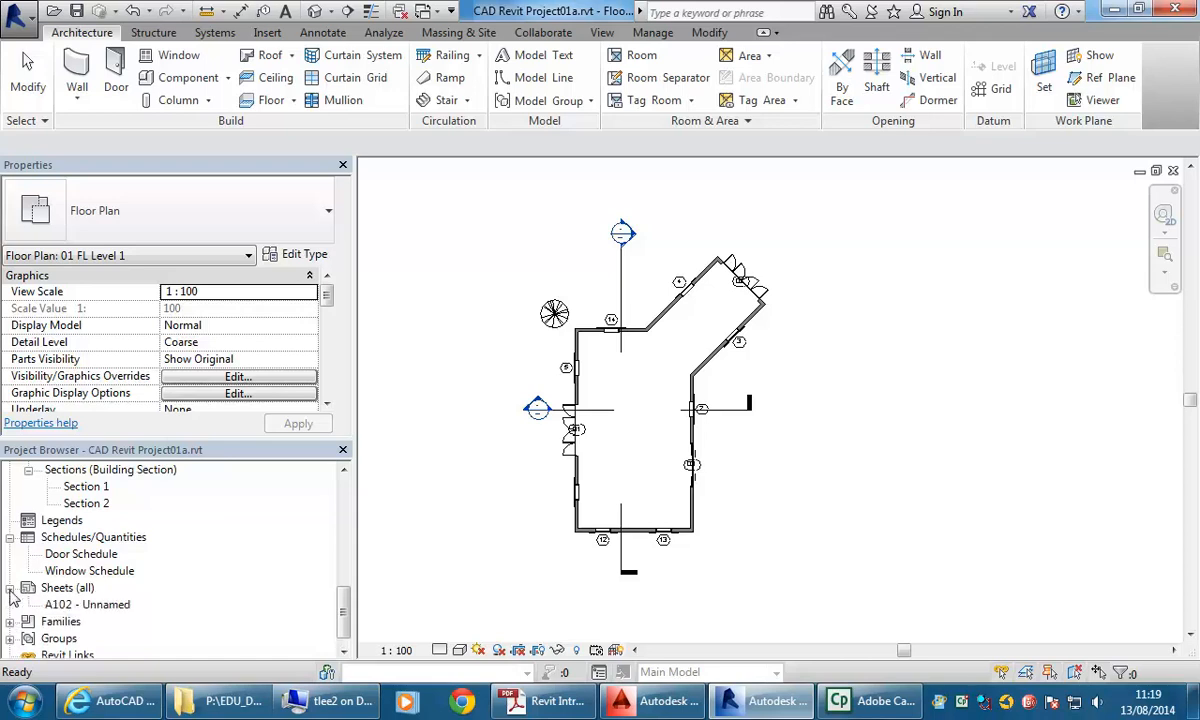
pyautogui.doubleClick(86, 605)
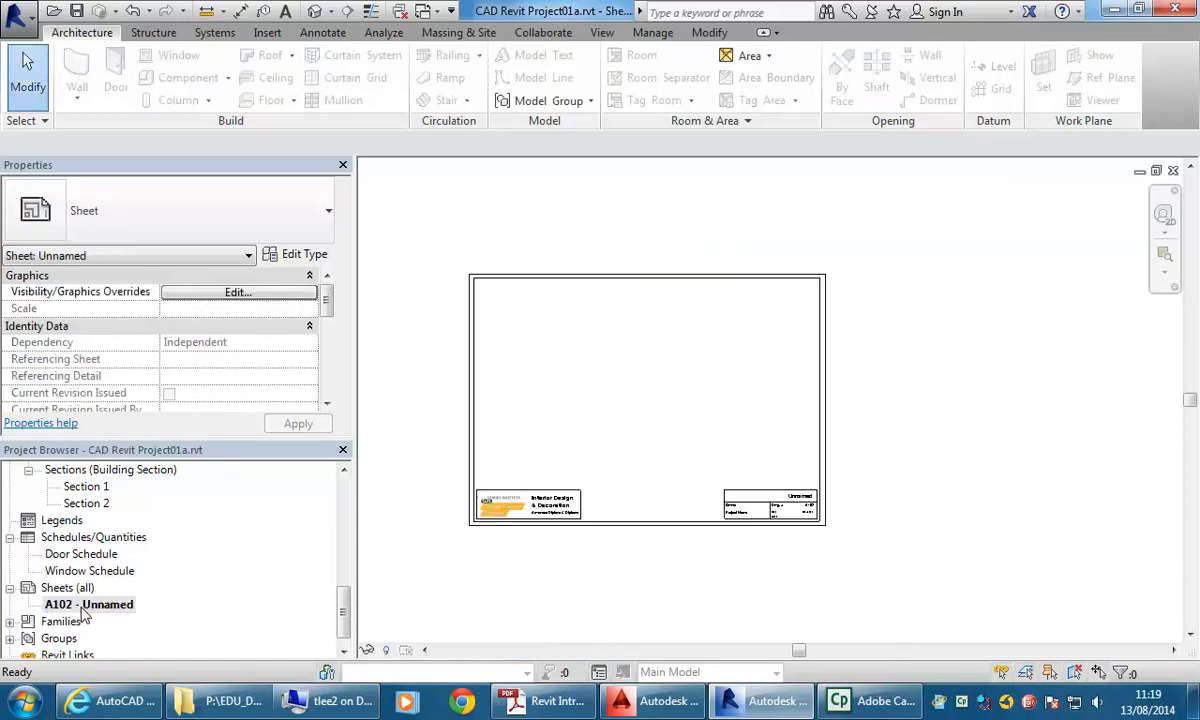
# Place the 01 FL Level 1 floor plan on the left half of the sheet, above the logo block
pyautogui.moveTo(343, 612); pyautogui.dragTo(343, 500)
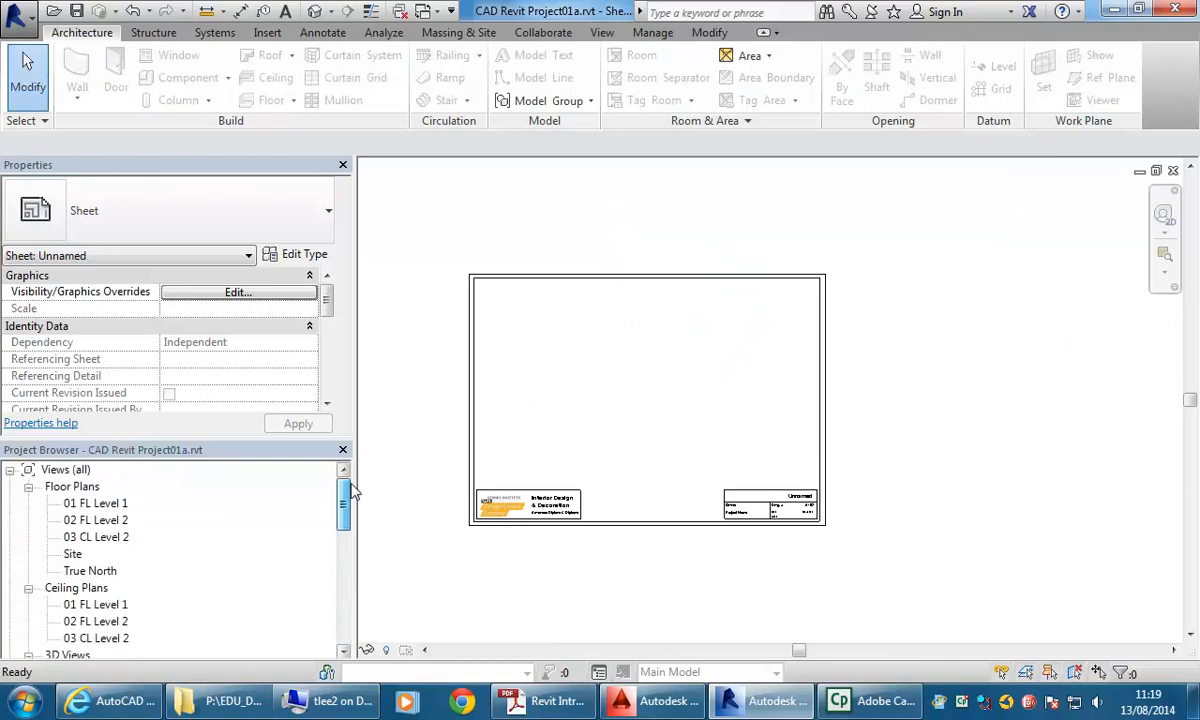
pyautogui.moveTo(90, 510); pyautogui.dragTo(621, 367)
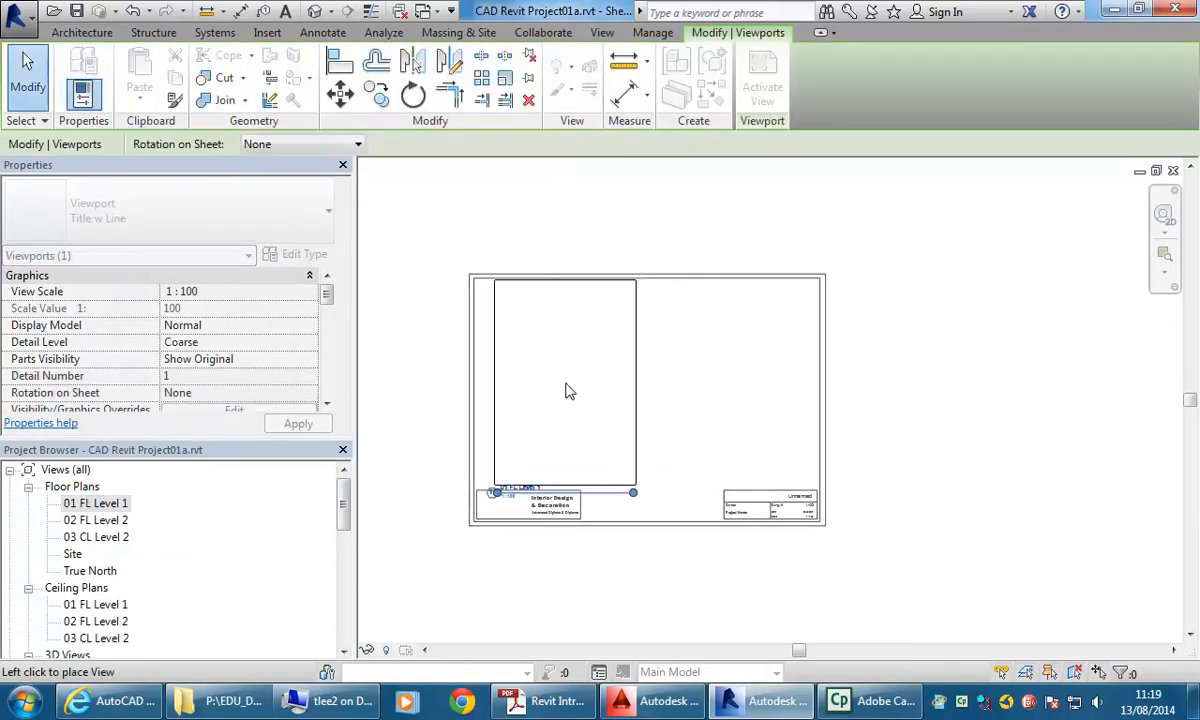
pyautogui.scroll(3, 610, 392)
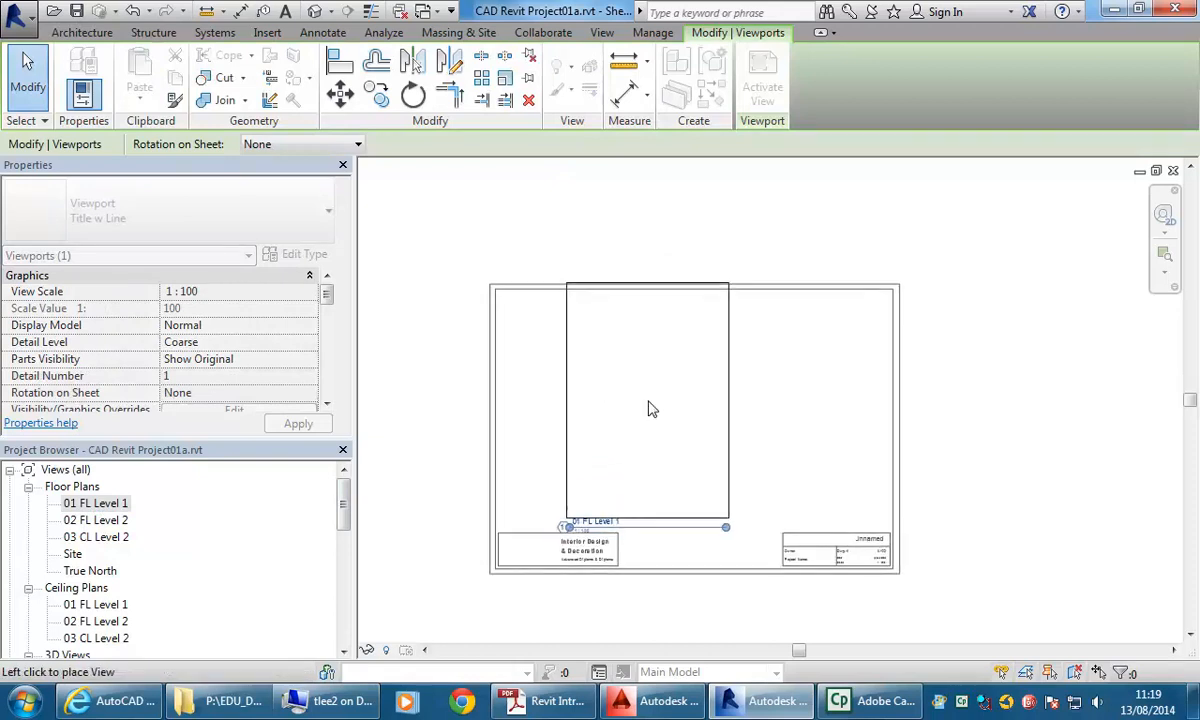
pyautogui.scroll(1, 597, 406)
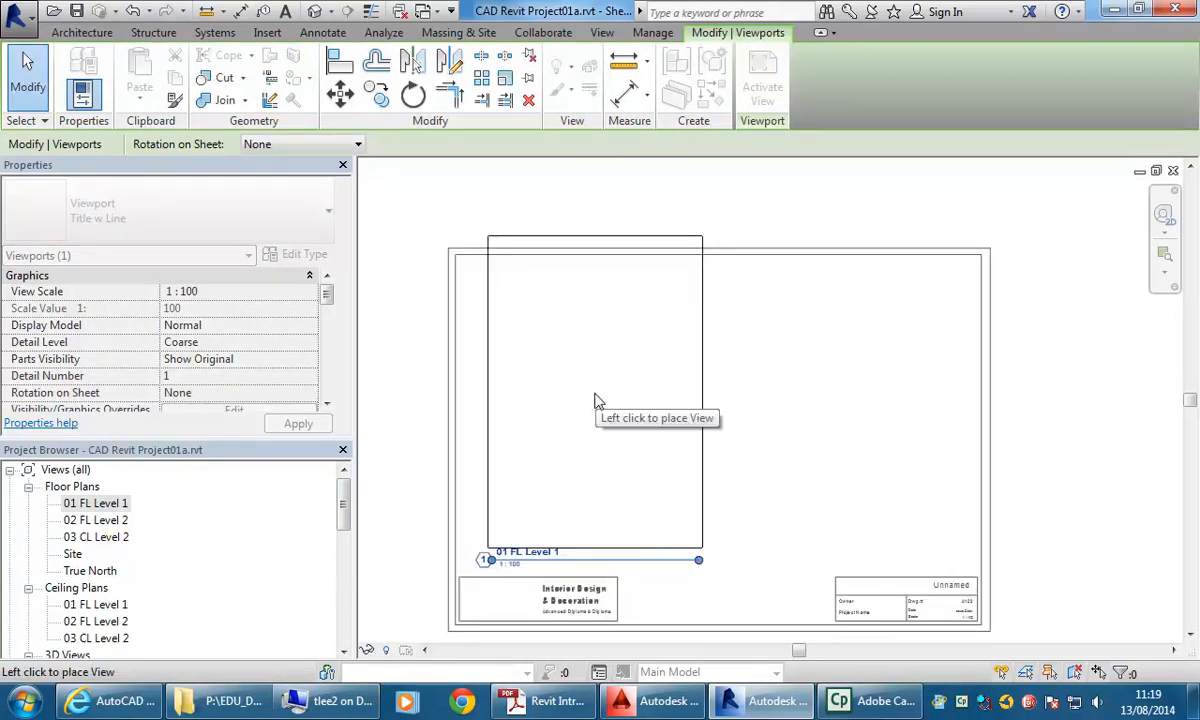
pyautogui.click(592, 404)
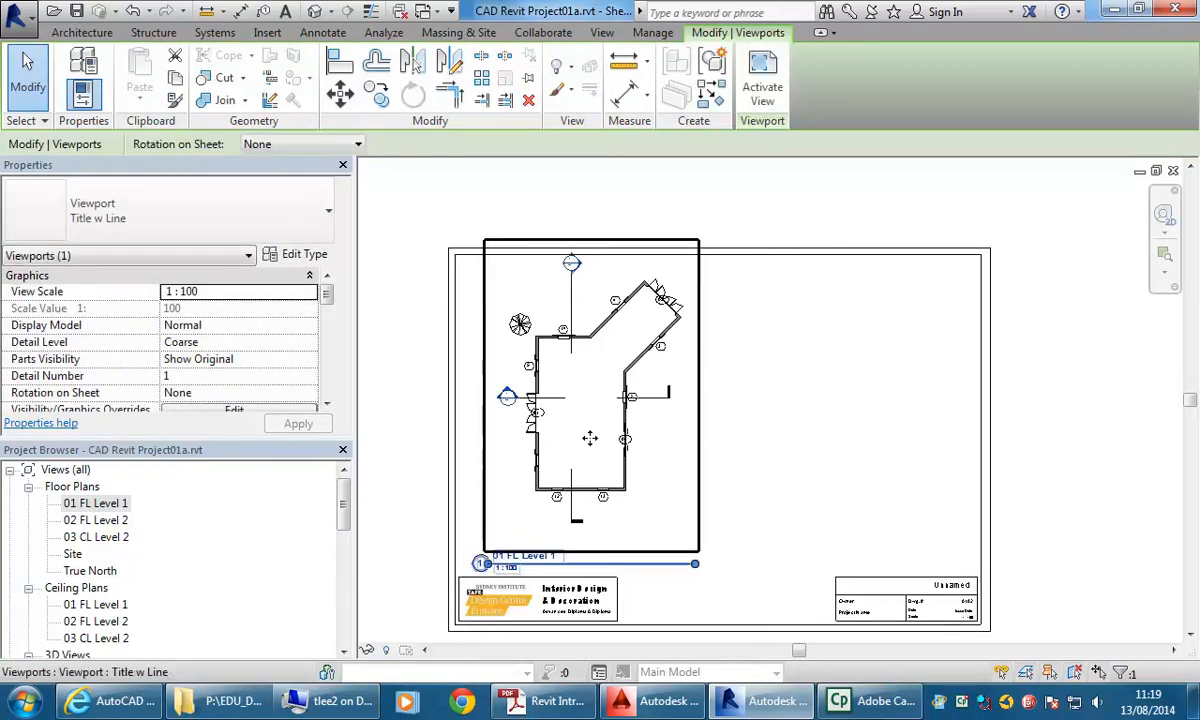
# Try shifting the Level 1 viewport vertically in small increments between the sheet border and the logo block, then deselect it
pyautogui.moveTo(590, 438); pyautogui.dragTo(640, 448)
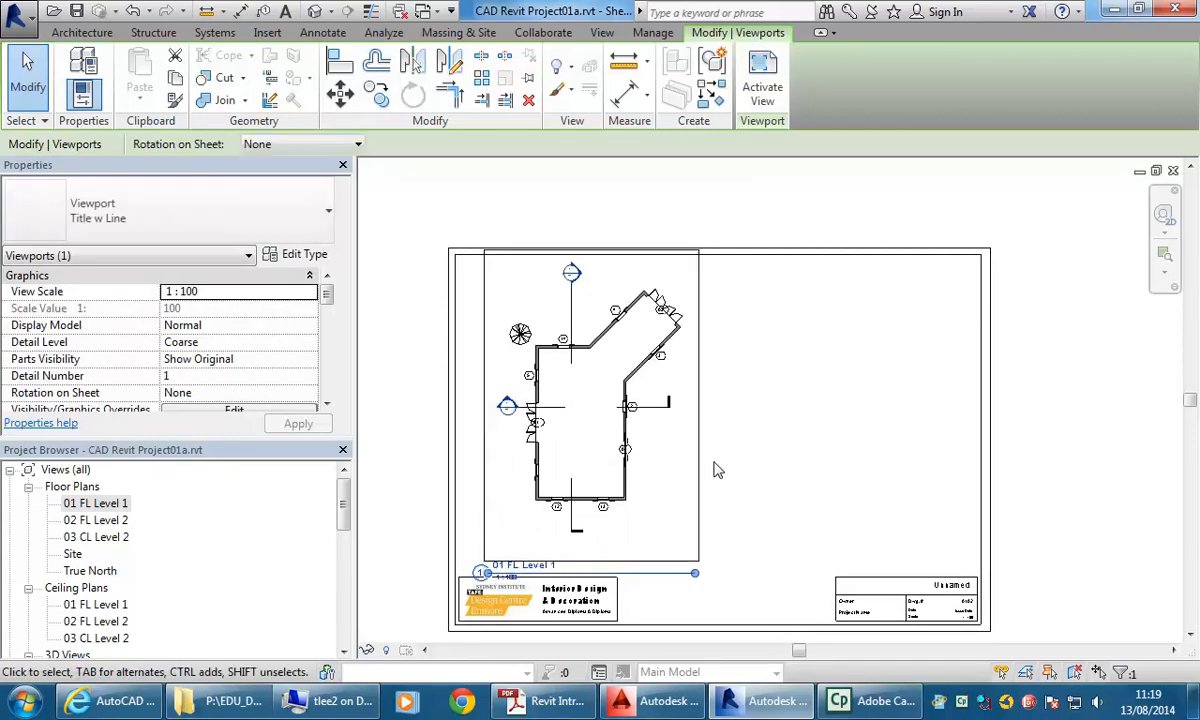
pyautogui.press('Up')
pyautogui.press('Up')
pyautogui.press('Up')
pyautogui.press('Down')
pyautogui.press('Down')
pyautogui.press('Up')
pyautogui.press('Up')
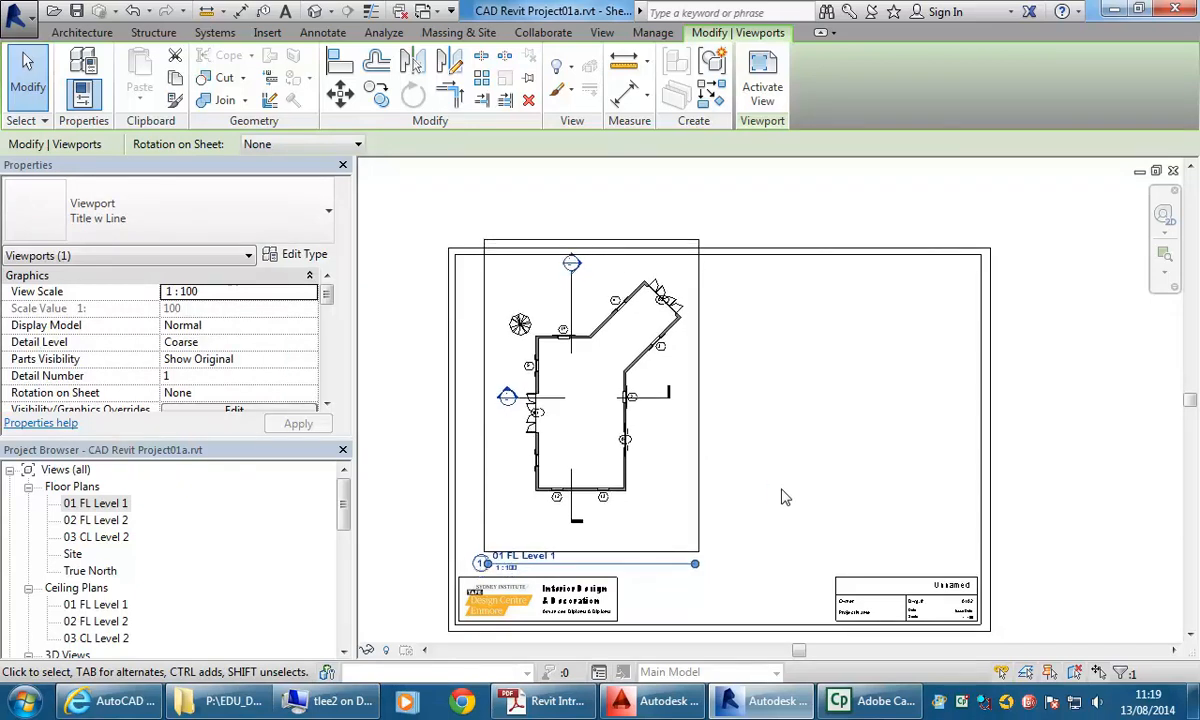
pyautogui.press('Escape')
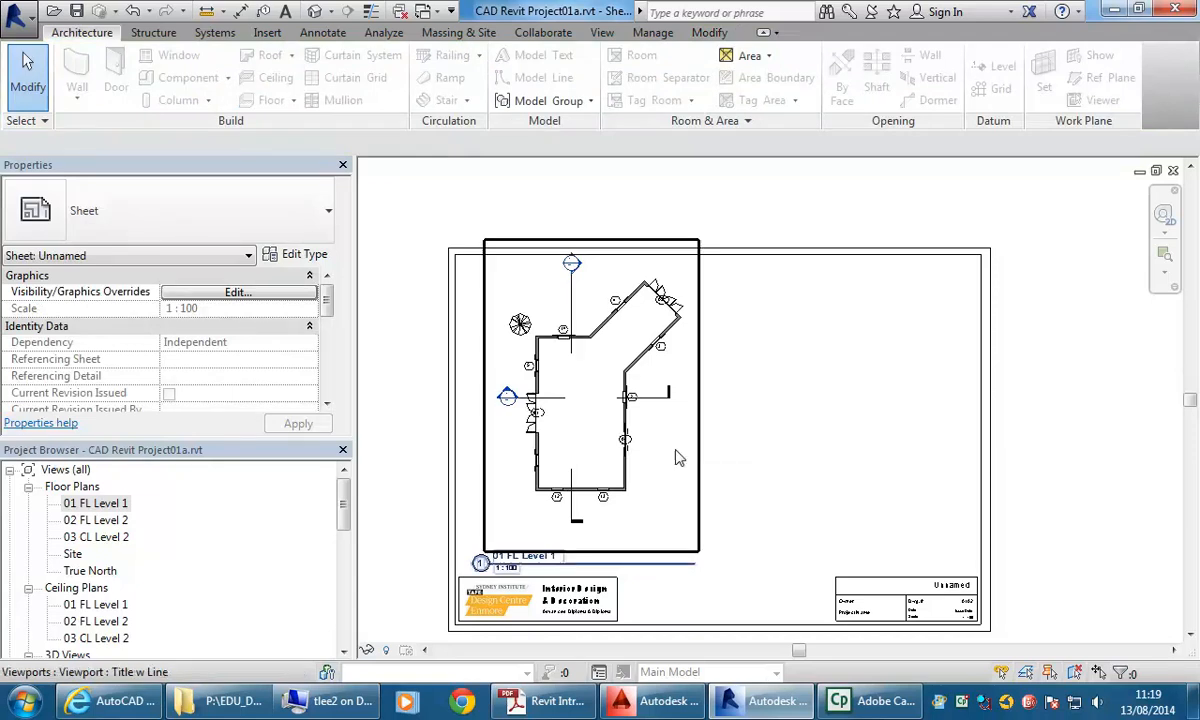
# Examine the clearance of the upper section head from the sheet border and of the view title from the logo block
pyautogui.scroll(5, 586, 236)
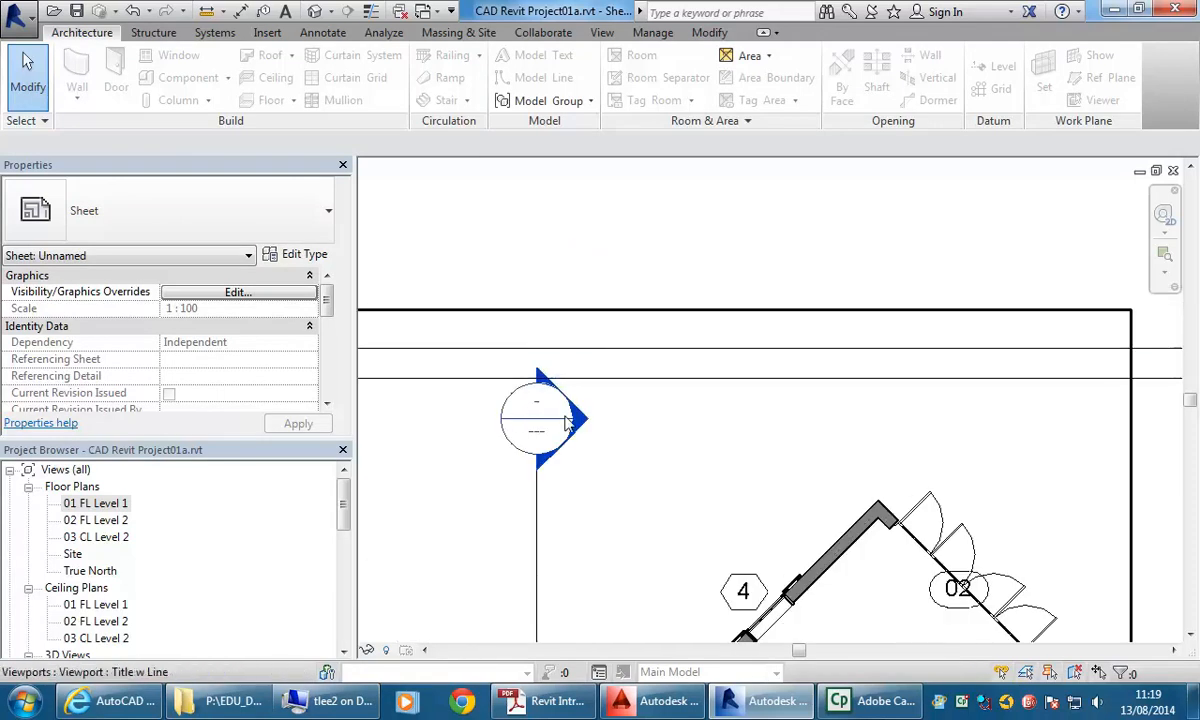
pyautogui.scroll(-3, 541, 340)
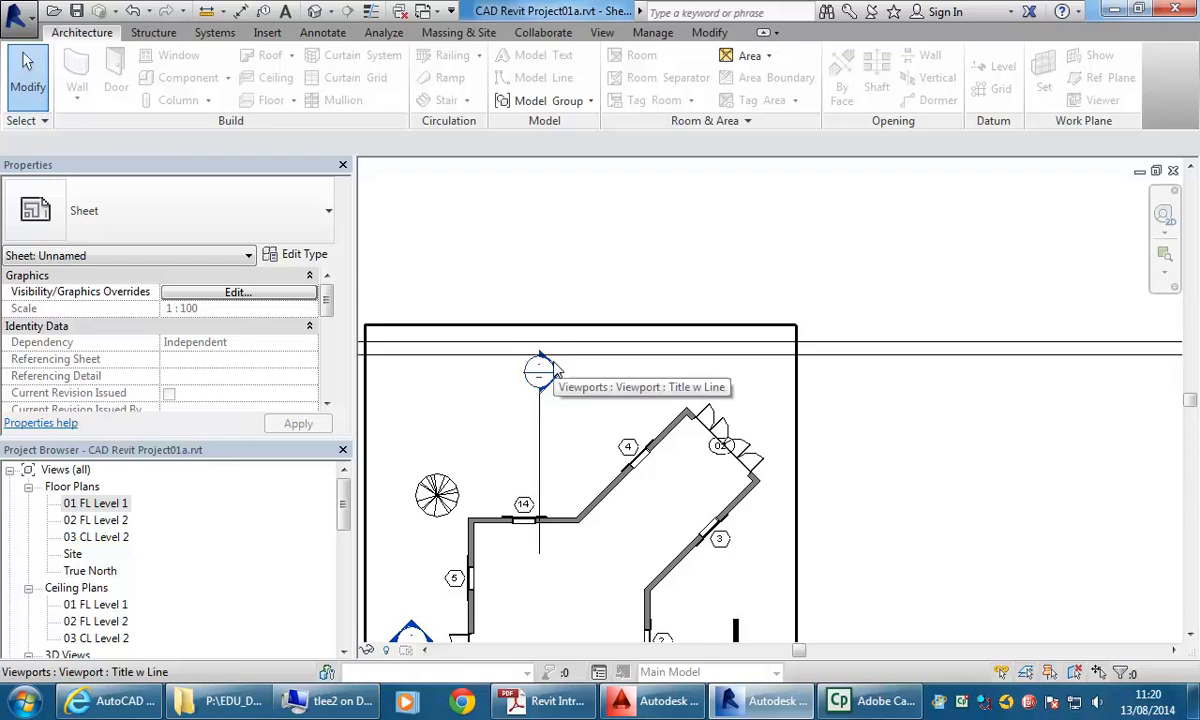
pyautogui.scroll(-3, 555, 372)
pyautogui.scroll(3, 572, 488)
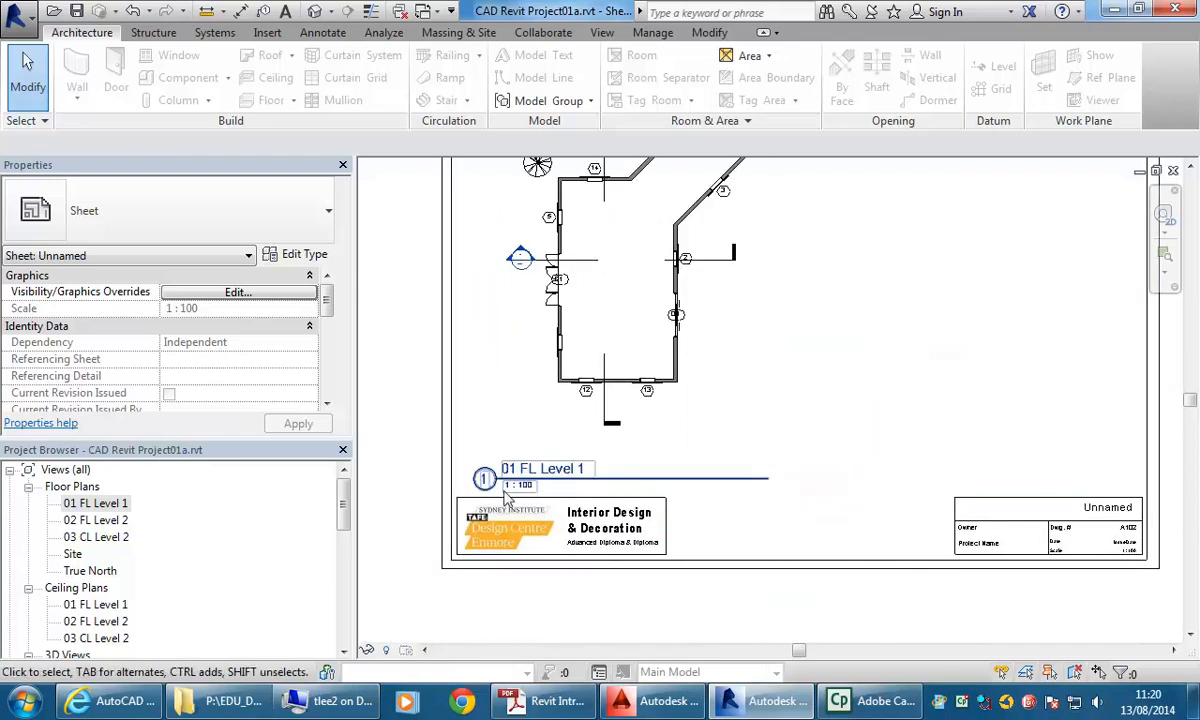
pyautogui.scroll(-4, 806, 450)
pyautogui.moveTo(806, 486); pyautogui.dragTo(794, 483, button='middle')
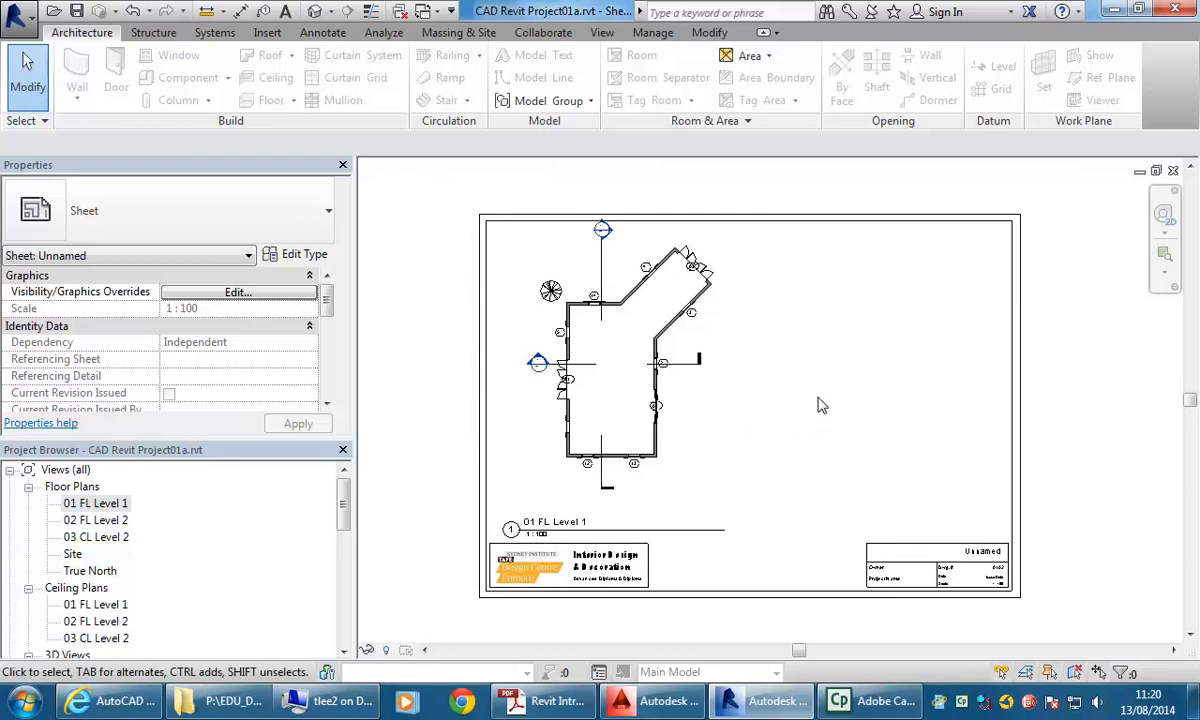
pyautogui.moveTo(817, 407); pyautogui.dragTo(800, 420, button='middle')
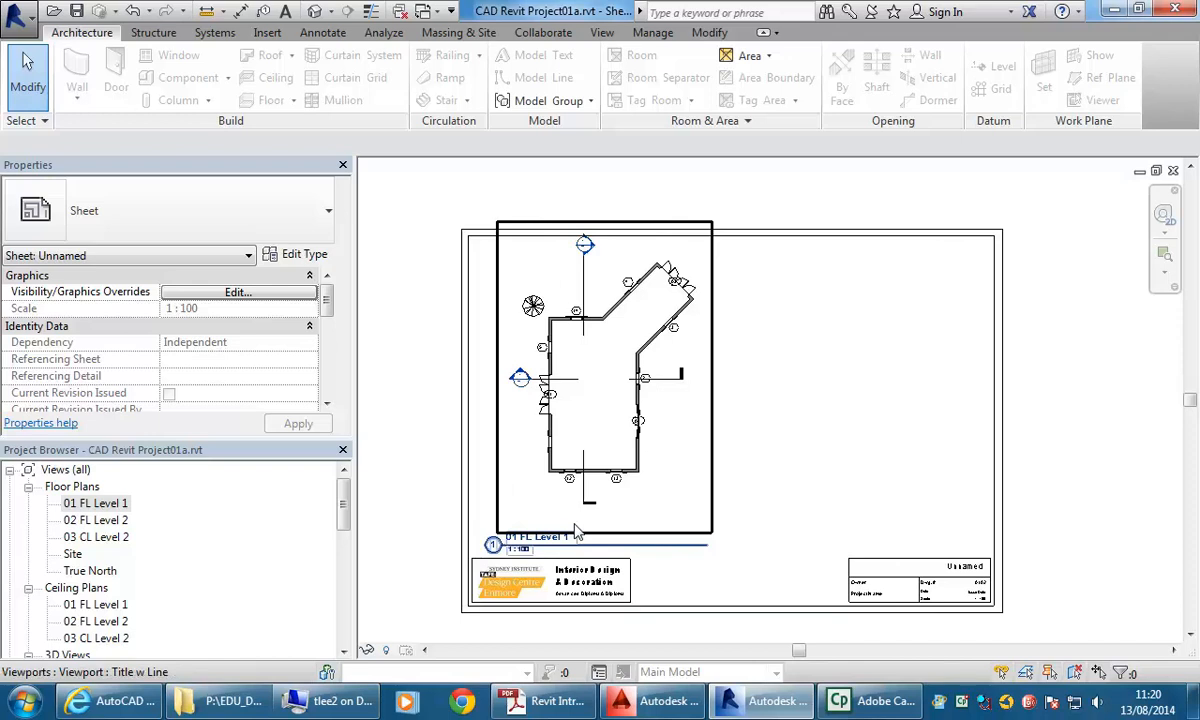
# Open the 01 FL Level 1 floor plan and shorten the vertical section line by moving both ends closer to the building
pyautogui.doubleClick(98, 504)
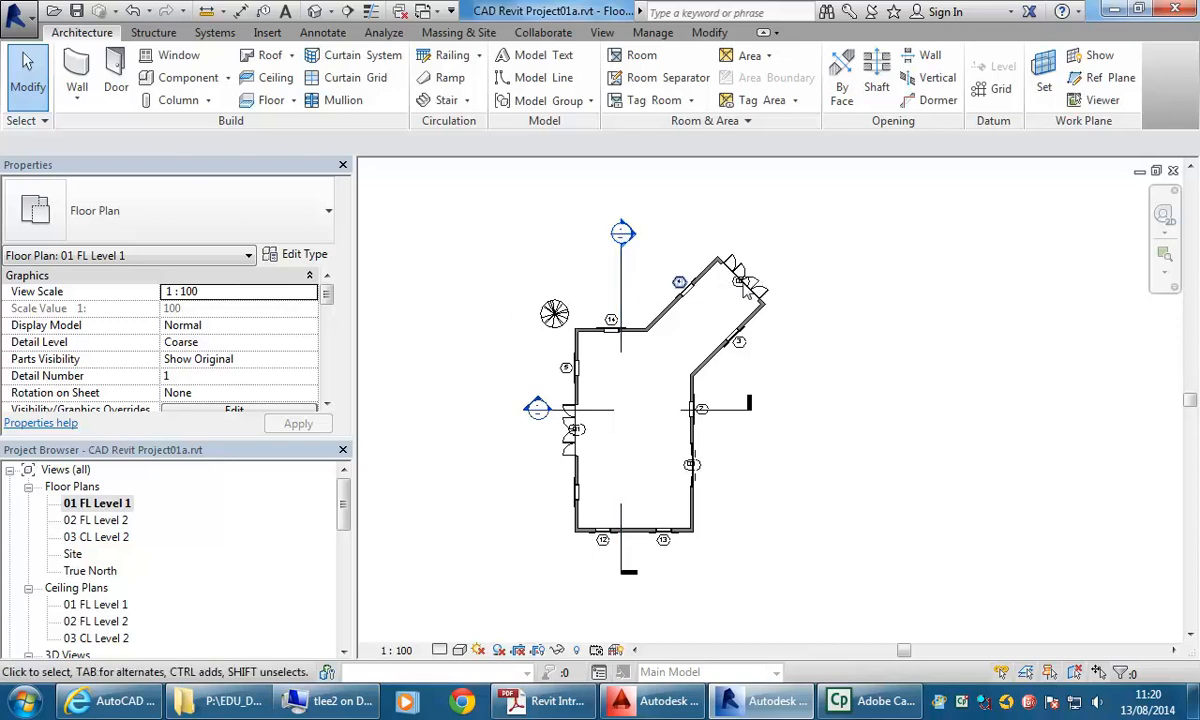
pyautogui.click(618, 260)
pyautogui.click(622, 252)
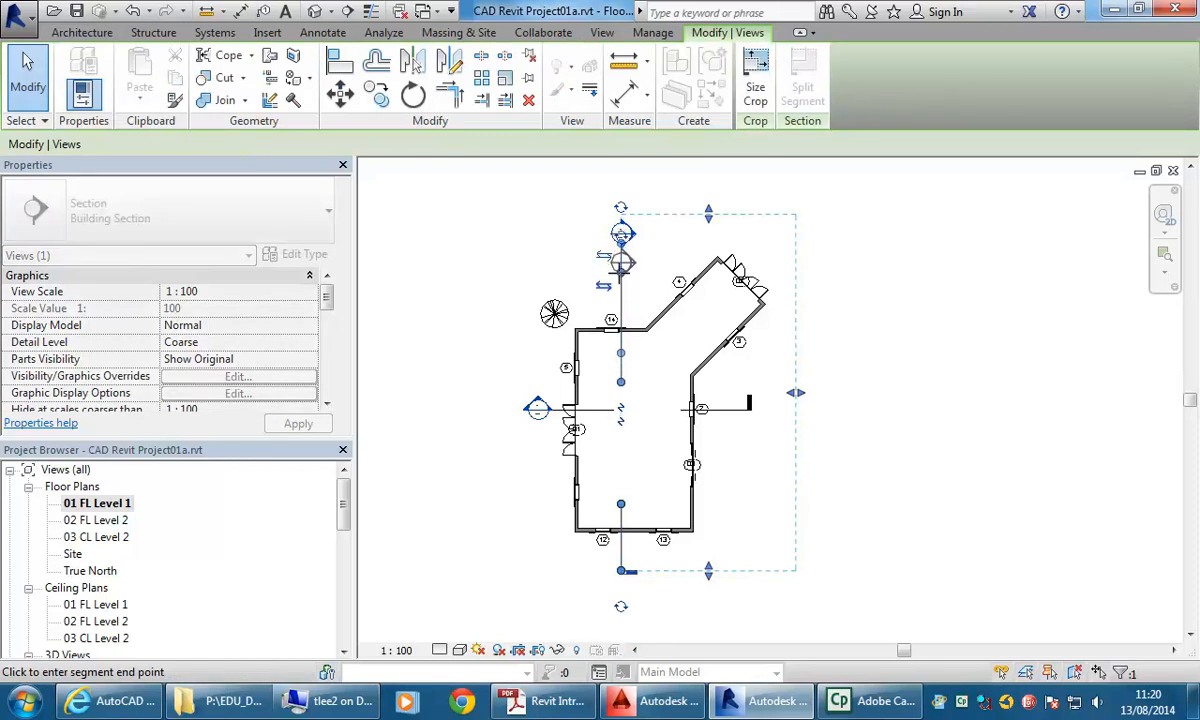
pyautogui.click(621, 262)
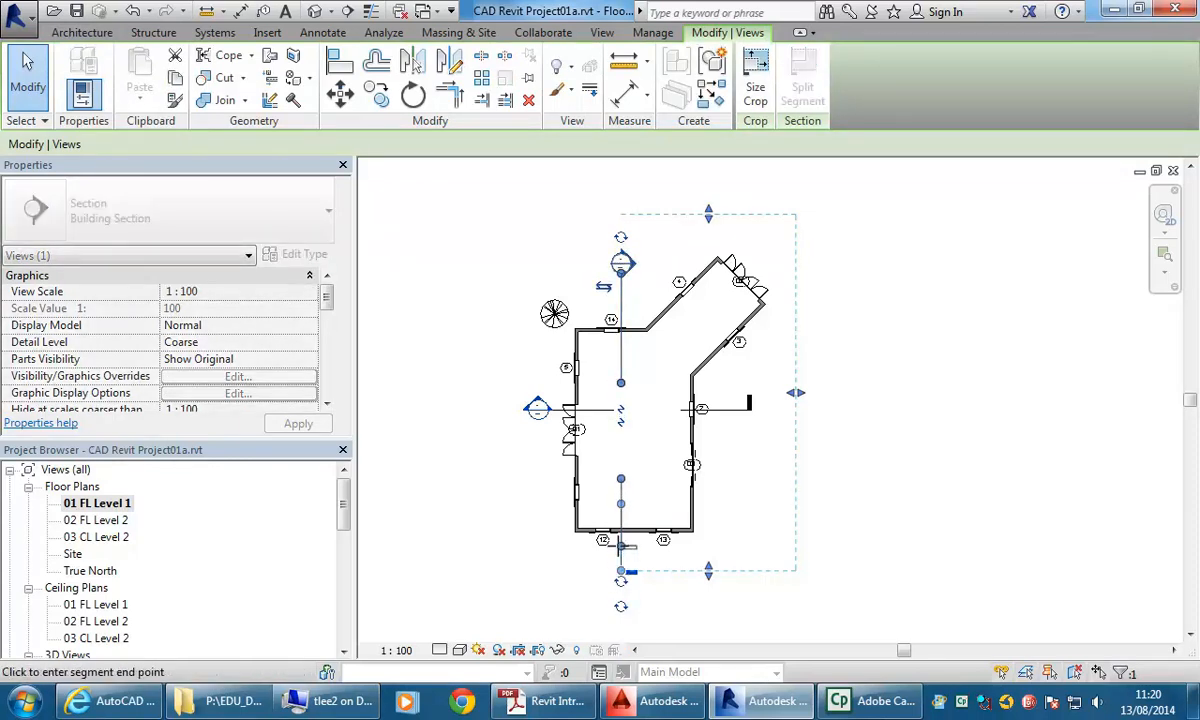
pyautogui.click(622, 547)
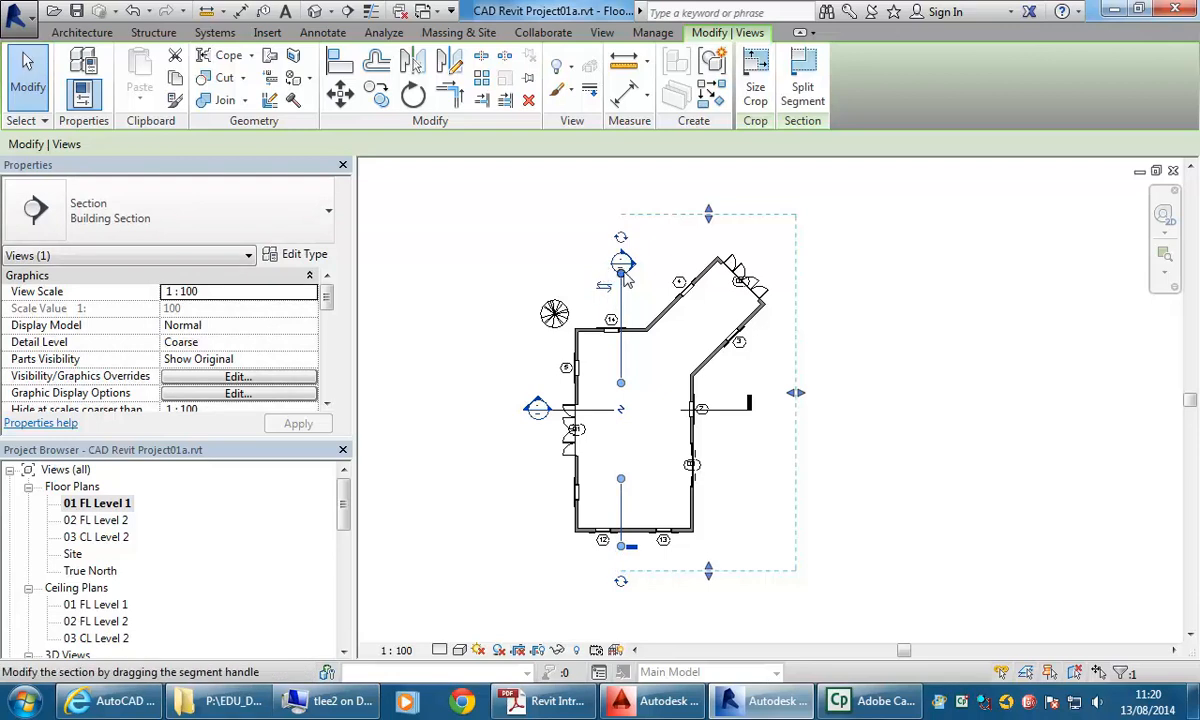
pyautogui.click(556, 268)
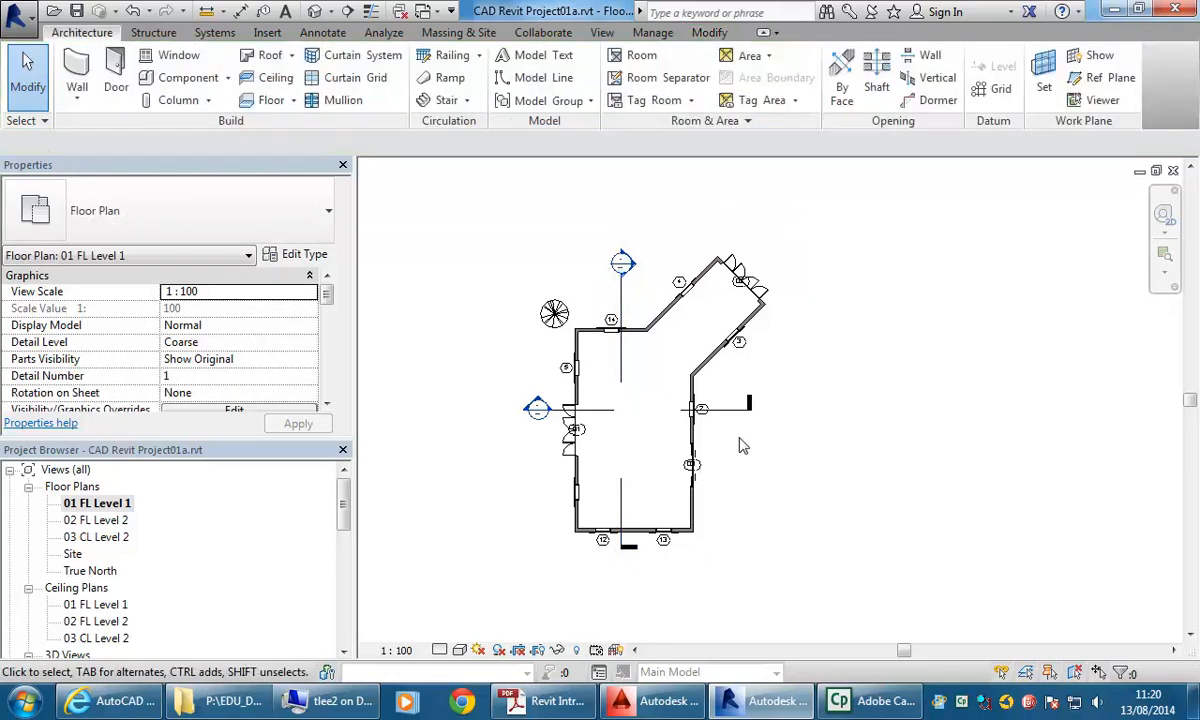
# Shorten the horizontal section line slightly by moving its tail end closer to the building's right wall
pyautogui.click(728, 411)
pyautogui.moveTo(748, 410); pyautogui.dragTo(743, 411)
pyautogui.press('Escape')
pyautogui.press('Escape')
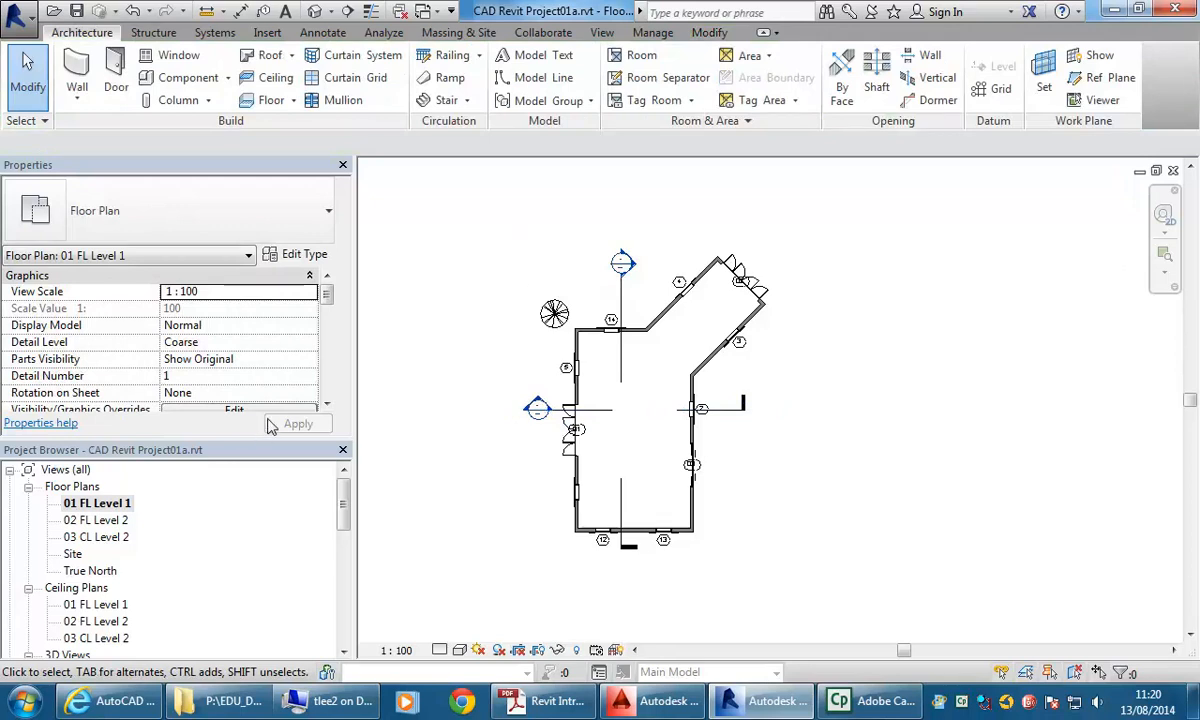
# Return to sheet A102 and nudge the Level 1 viewport slightly down and right, between the border and the logo block
pyautogui.moveTo(343, 490); pyautogui.dragTo(343, 605)
pyautogui.doubleClick(108, 589)
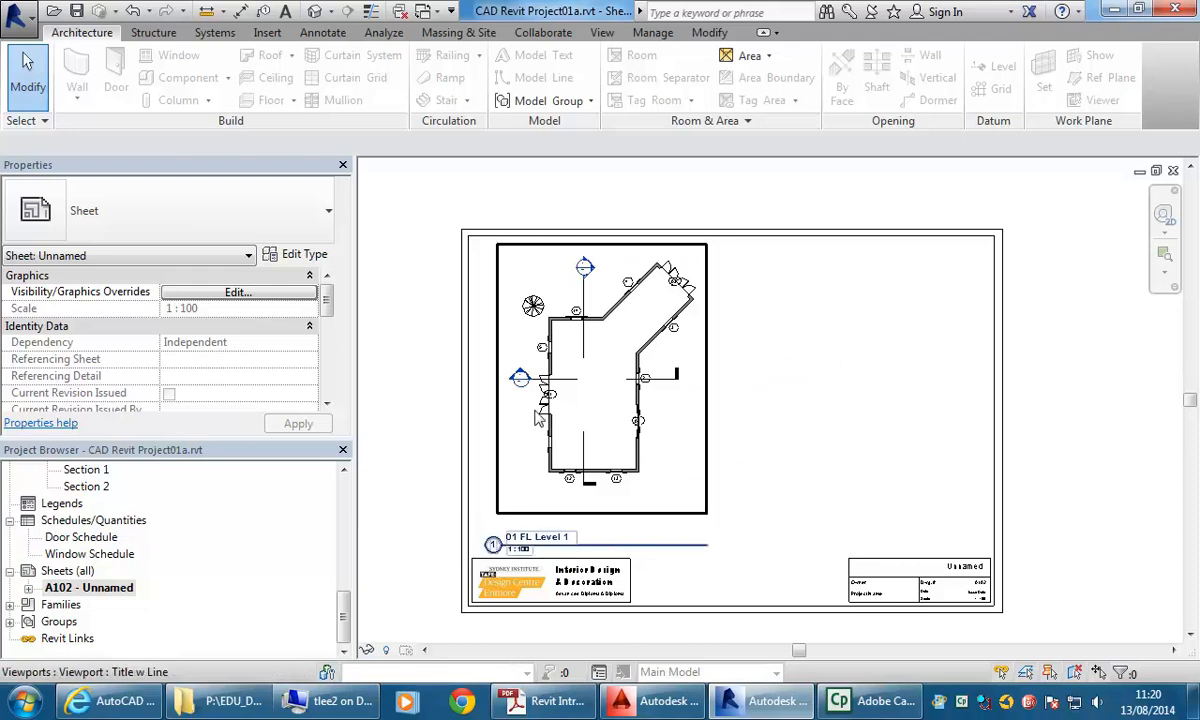
pyautogui.moveTo(535, 411); pyautogui.dragTo(535, 408)
pyautogui.press('Down')
pyautogui.press('Down')
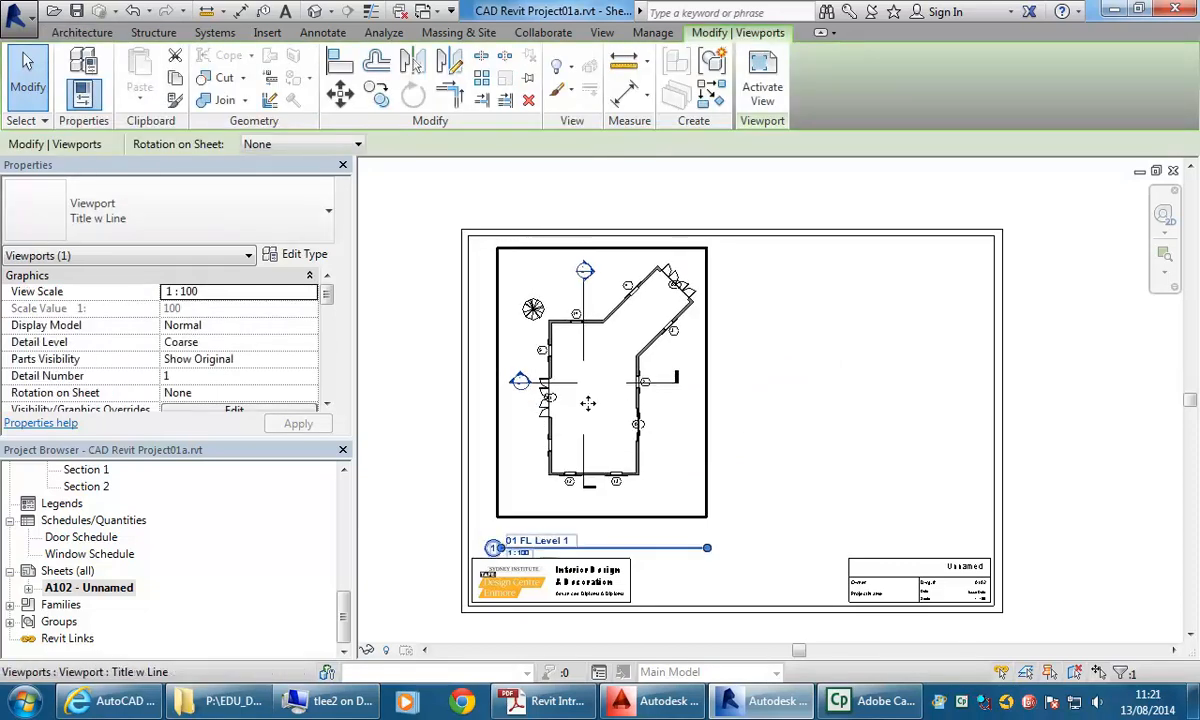
pyautogui.press('Up')
pyautogui.press('Up')
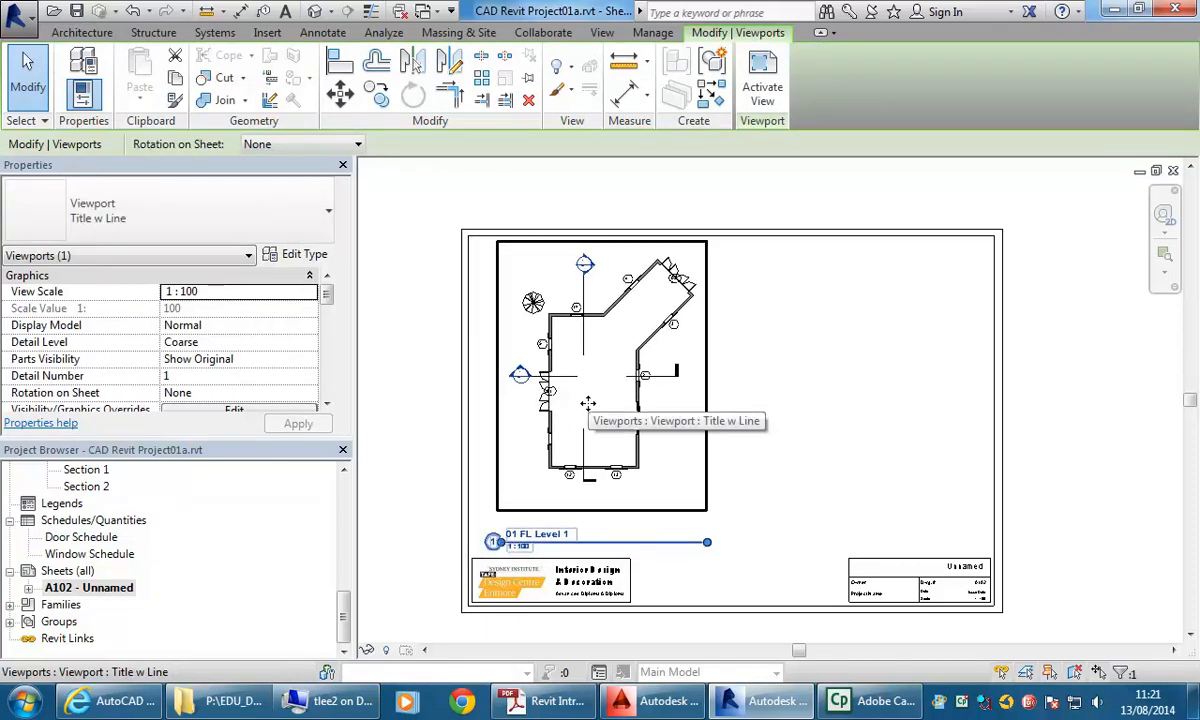
pyautogui.press('Down')
pyautogui.press('Down')
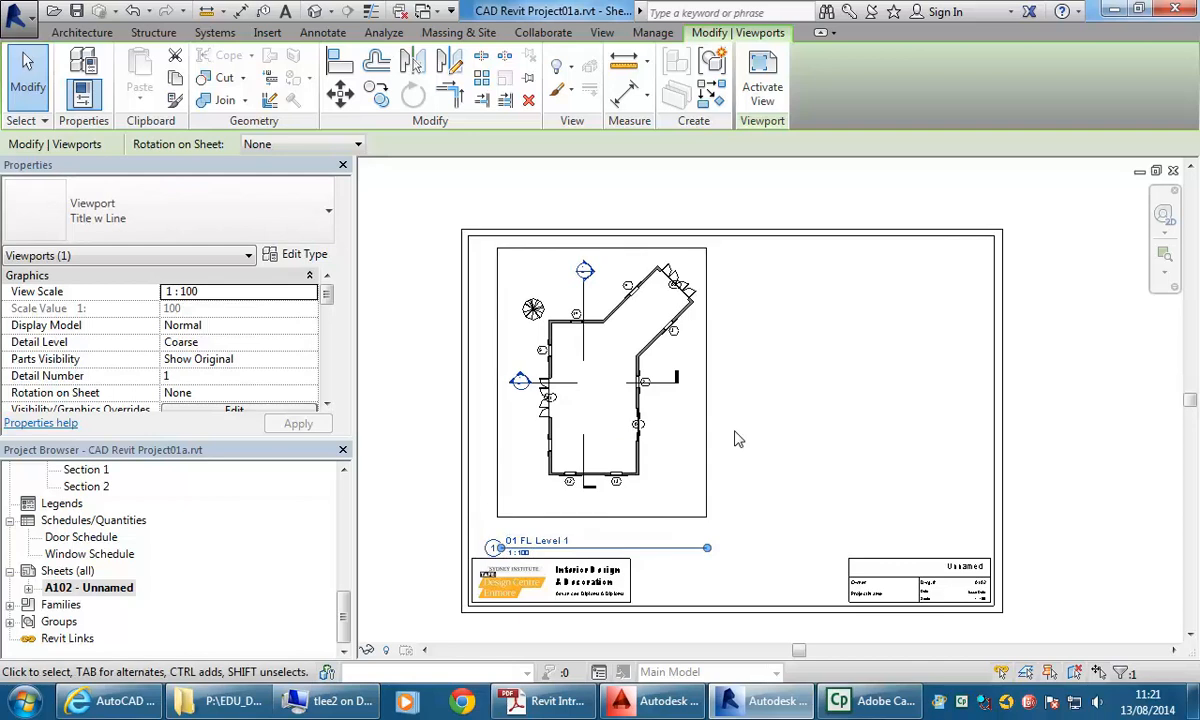
pyautogui.press('Right')
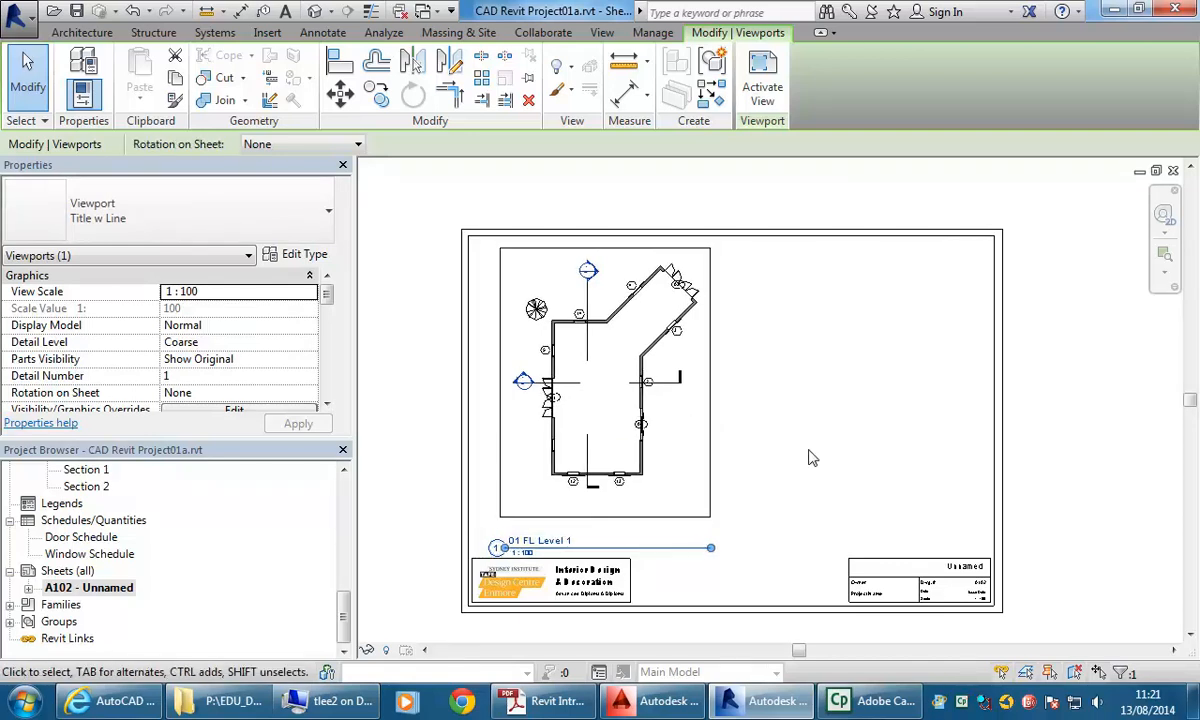
# Check the view title's clearance above the logo block and review the sheet layout with the viewport deselected
pyautogui.scroll(3, 583, 533)
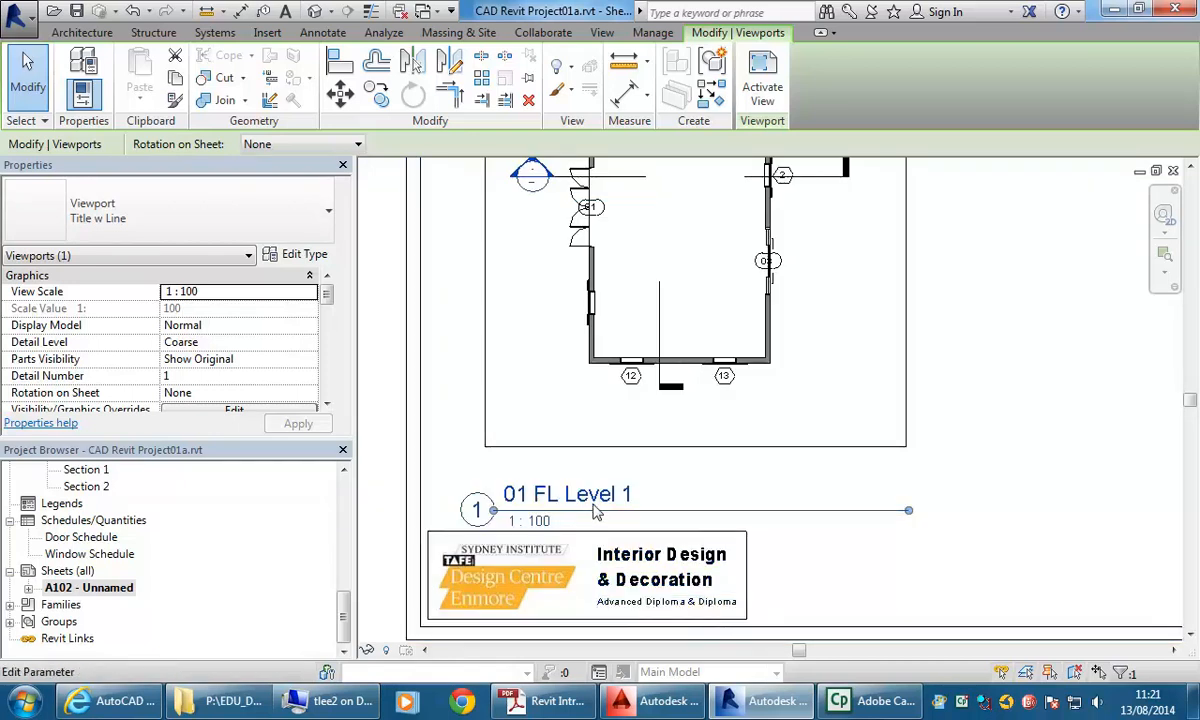
pyautogui.scroll(-4, 760, 450)
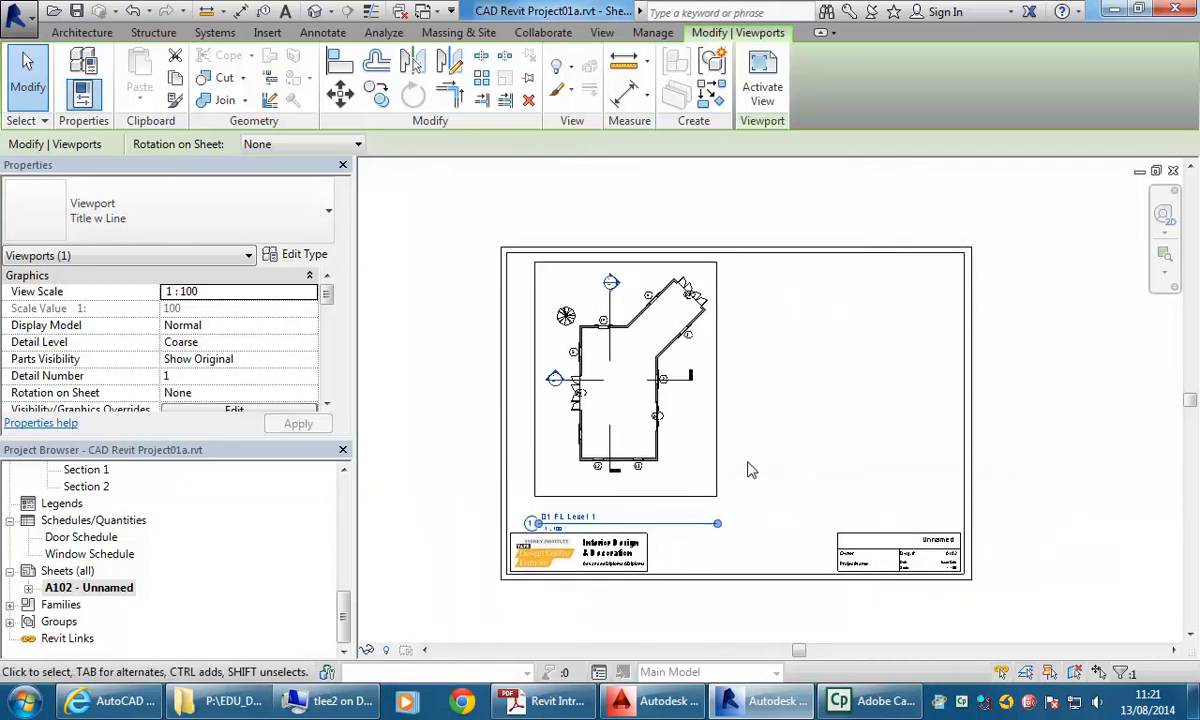
pyautogui.scroll(1, 752, 470)
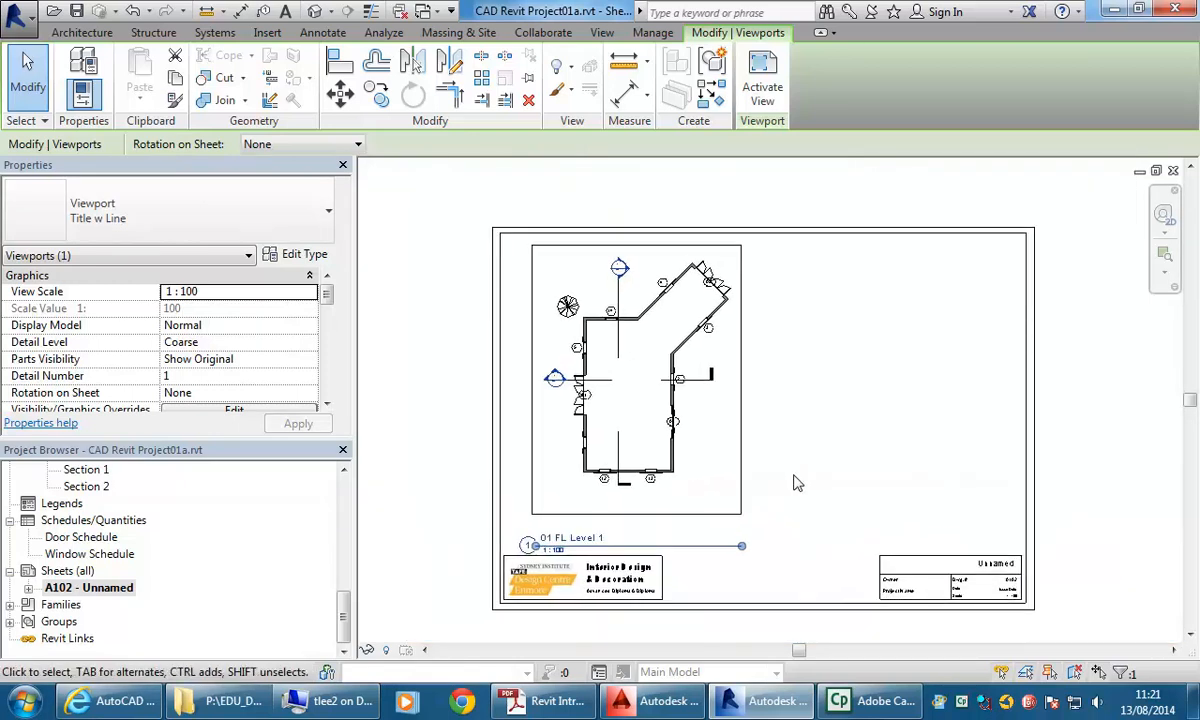
pyautogui.click(797, 483)
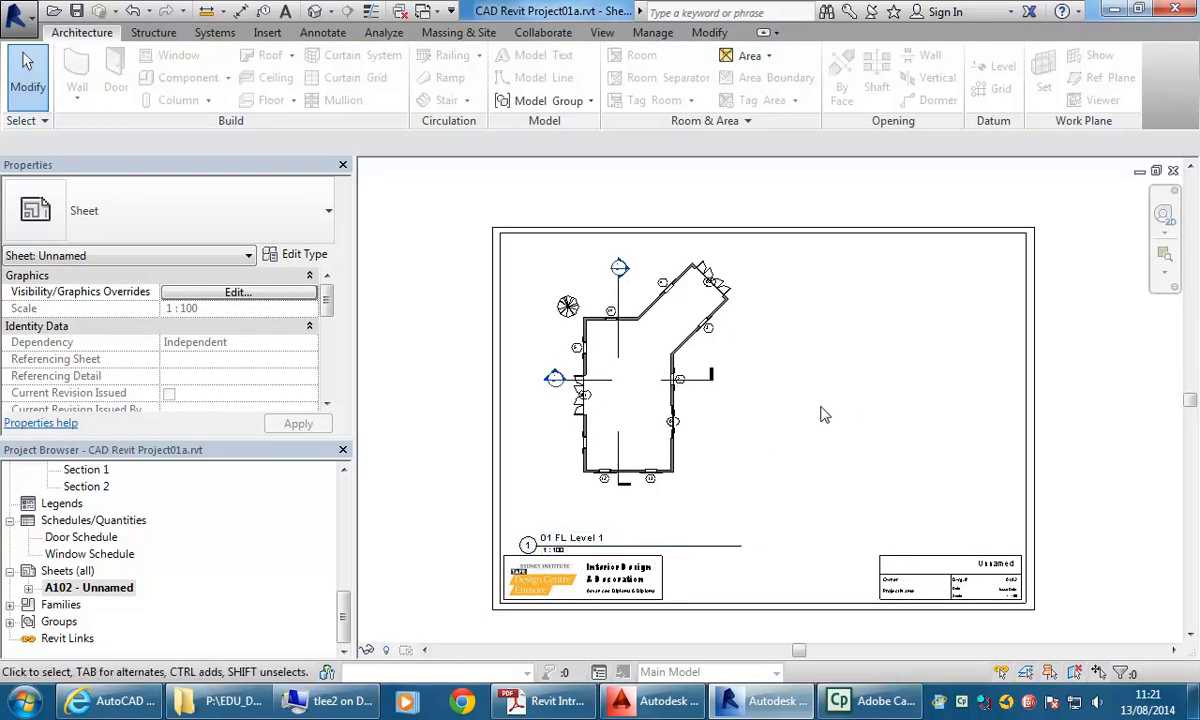
pyautogui.scroll(1, 833, 420)
pyautogui.scroll(-1, 885, 423)
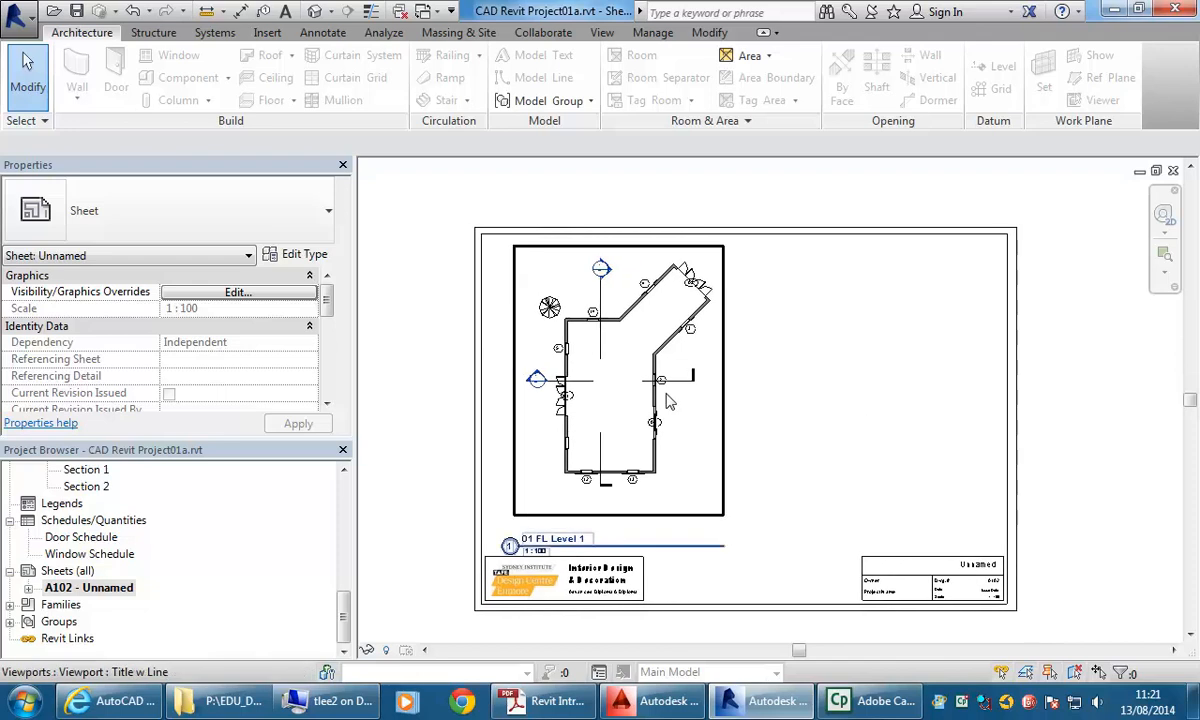
# Select the Level 1 viewport and nudge it up one increment and back down
pyautogui.click(630, 387)
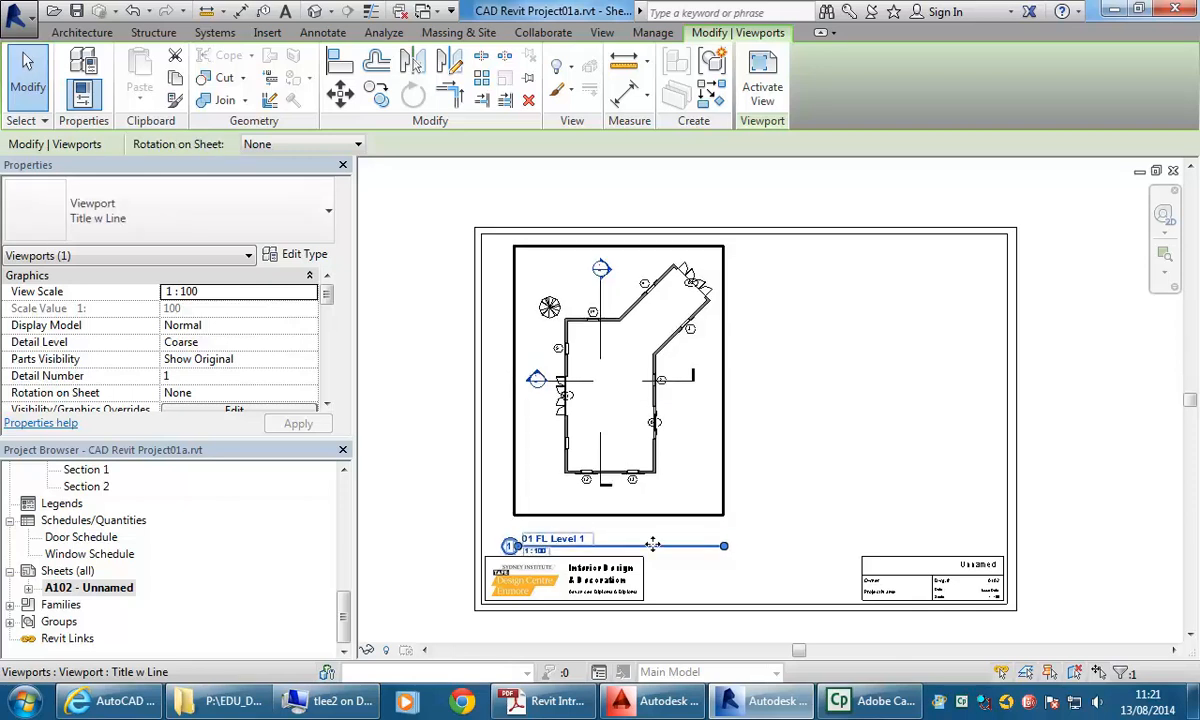
pyautogui.press('Up')
pyautogui.press('Down')
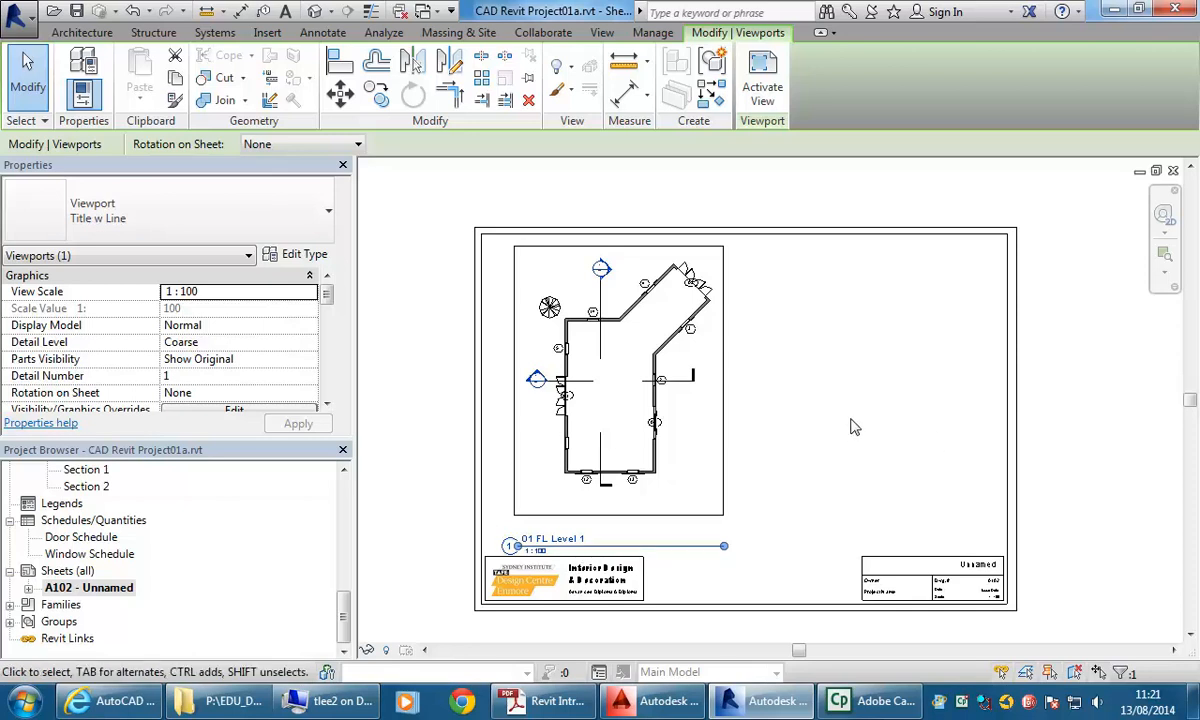
# Move the Level 1 view title up on the sheet, away from the logo block and closer to the plan
pyautogui.press('Escape')
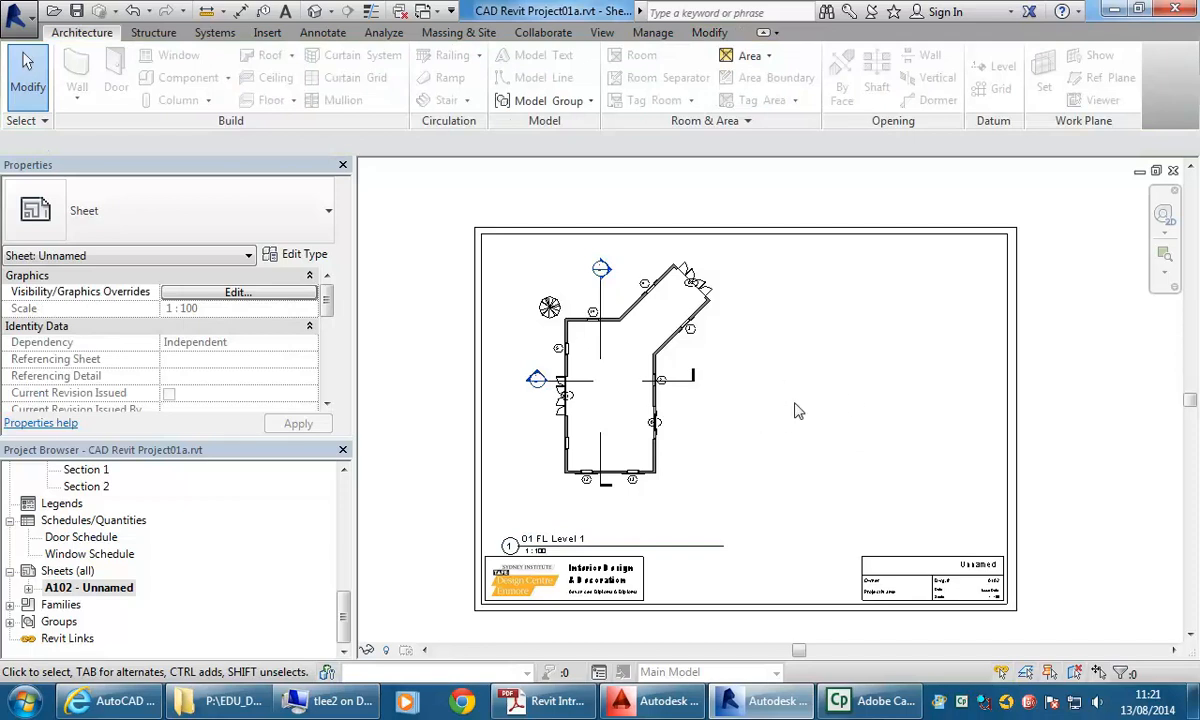
pyautogui.click(697, 556)
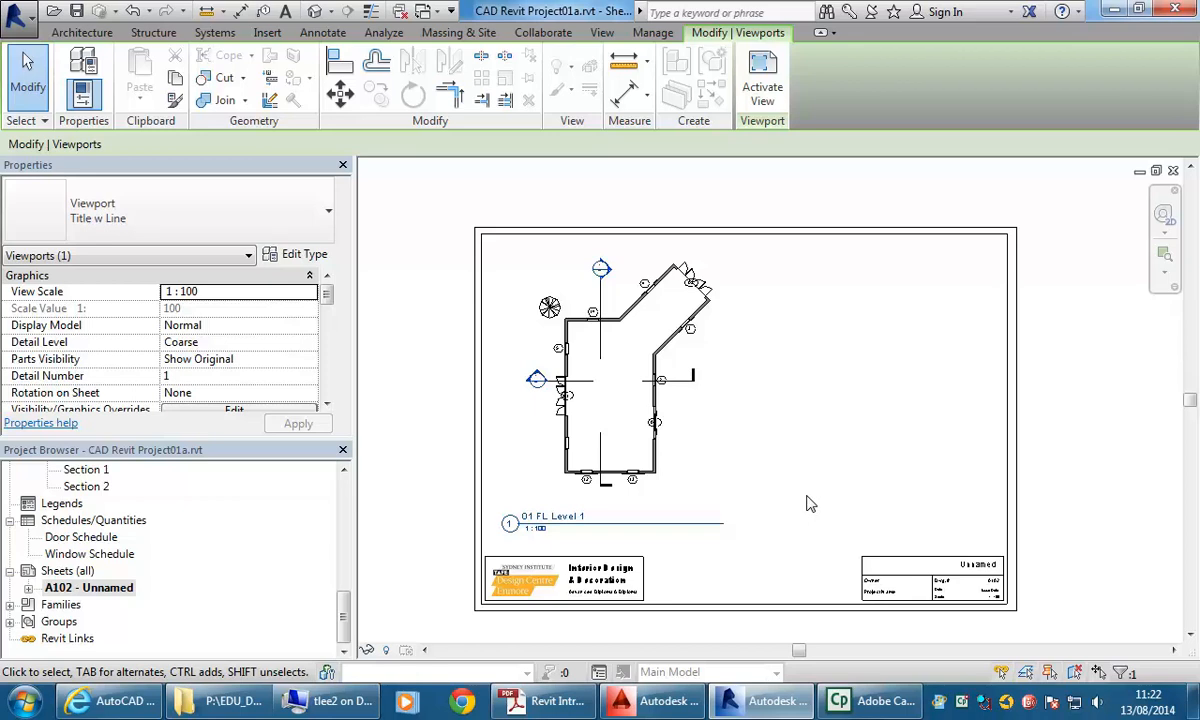
pyautogui.click(656, 430)
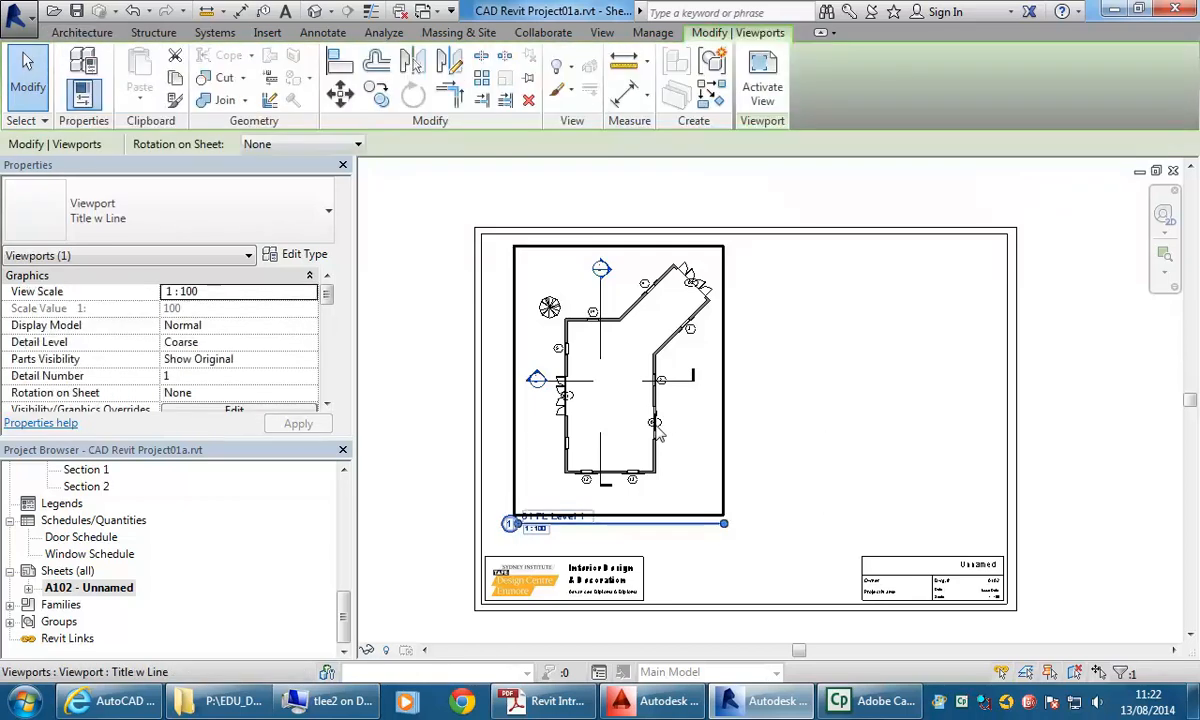
pyautogui.click(793, 437)
# Open the 02 FL Level 2 floor plan
pyautogui.scroll(-1, 806, 449)
pyautogui.moveTo(807, 450); pyautogui.dragTo(711, 455, button='middle')
pyautogui.scroll(1, 733, 450)
pyautogui.click(343, 617)
pyautogui.moveTo(343, 617); pyautogui.dragTo(344, 503)
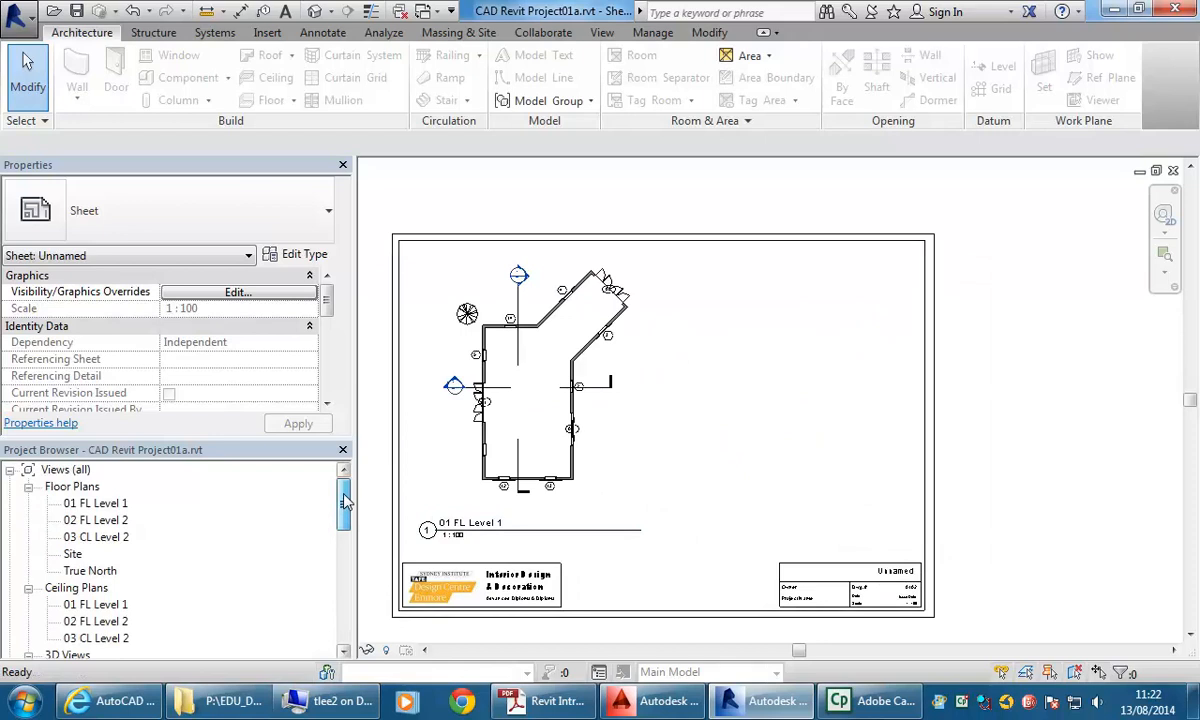
pyautogui.doubleClick(85, 522)
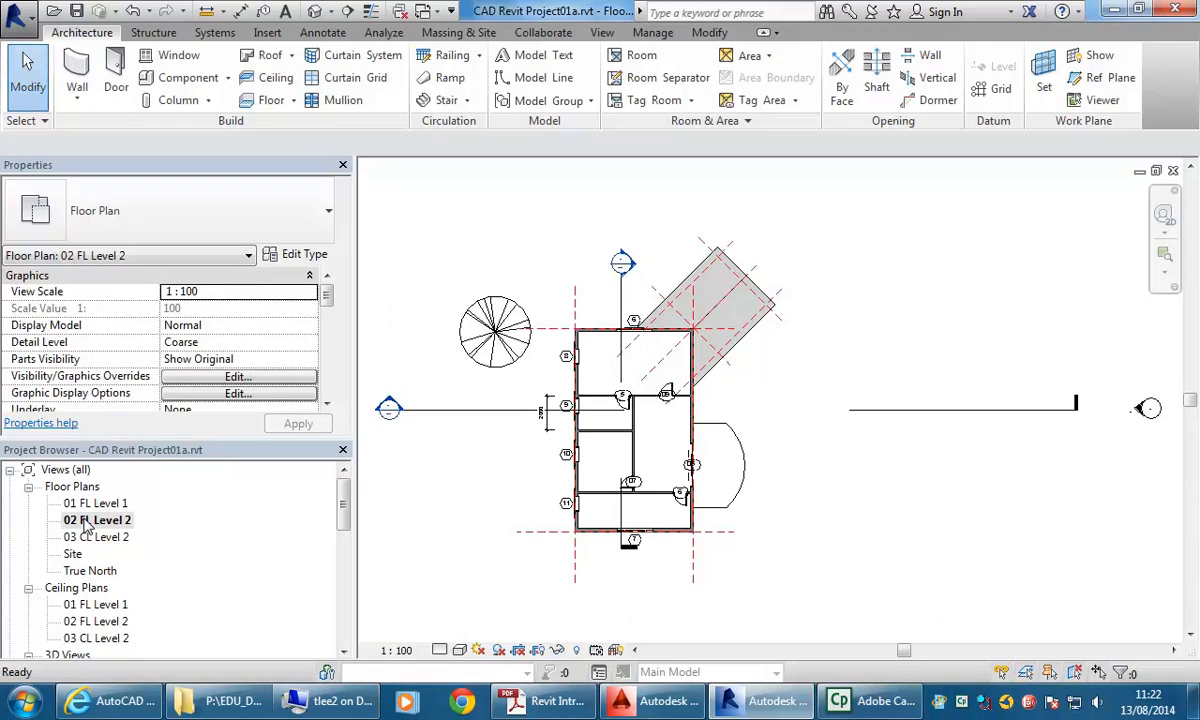
# Hide the elevation markers around the Level 2 plan by category in this view
pyautogui.scroll(-2, 458, 248)
pyautogui.moveTo(460, 250)
pyautogui.mouseDown(button='middle')
pyautogui.moveTo(513, 278)
pyautogui.moveTo(490, 284)
pyautogui.moveTo(528, 330)
pyautogui.moveTo(545, 330)
pyautogui.mouseUp(button='middle')
pyautogui.scroll(-1, 528, 330)
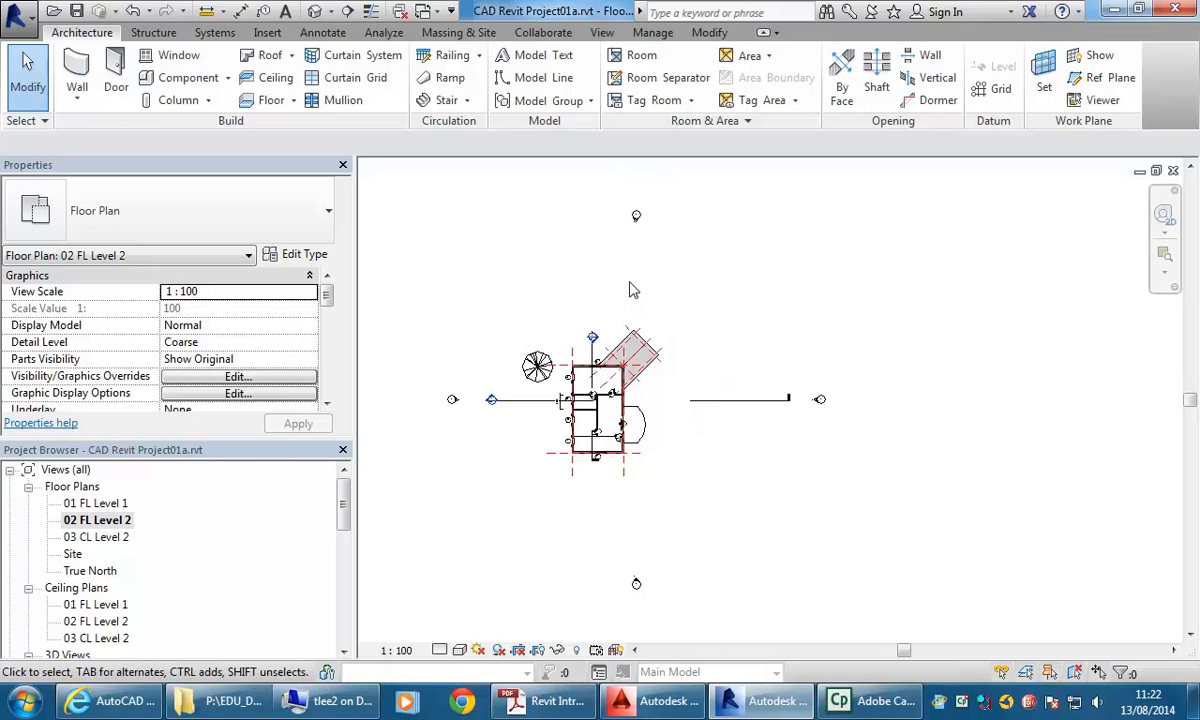
pyautogui.moveTo(585, 189); pyautogui.dragTo(702, 244)
pyautogui.rightClick(638, 218)
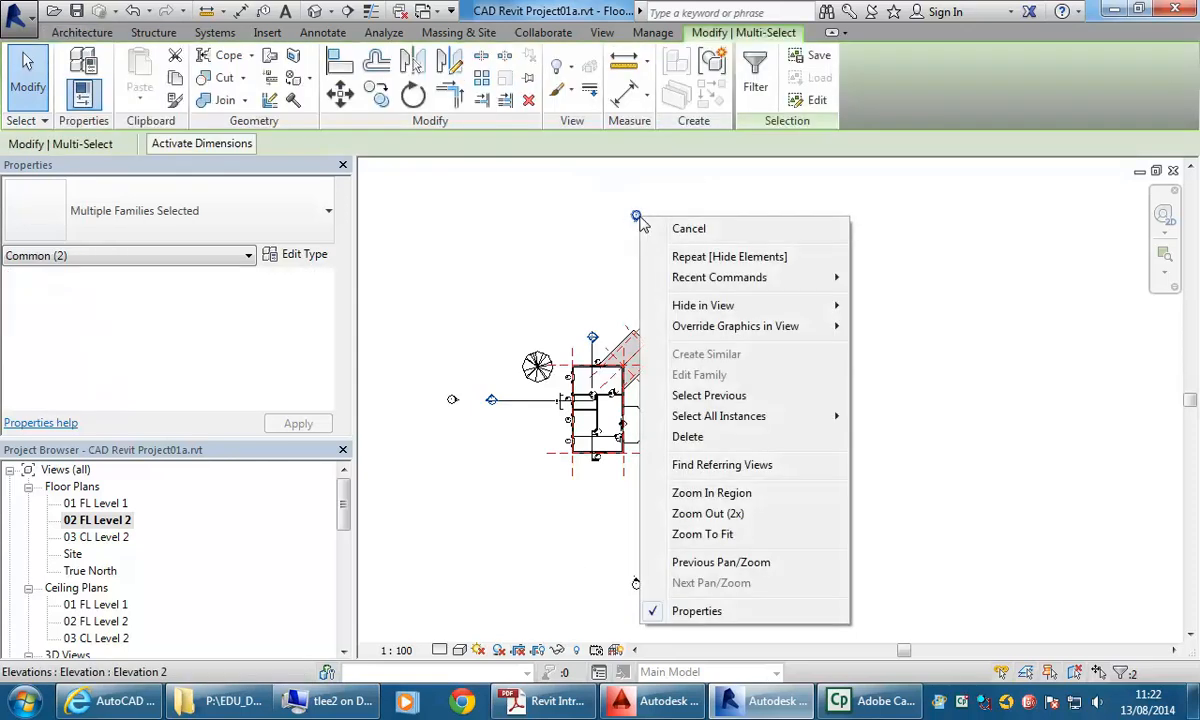
pyautogui.moveTo(716, 308)
pyautogui.click(899, 327)
# Shorten the horizontal section line by pulling its tail and its head in close to the building's side walls
pyautogui.click(729, 400)
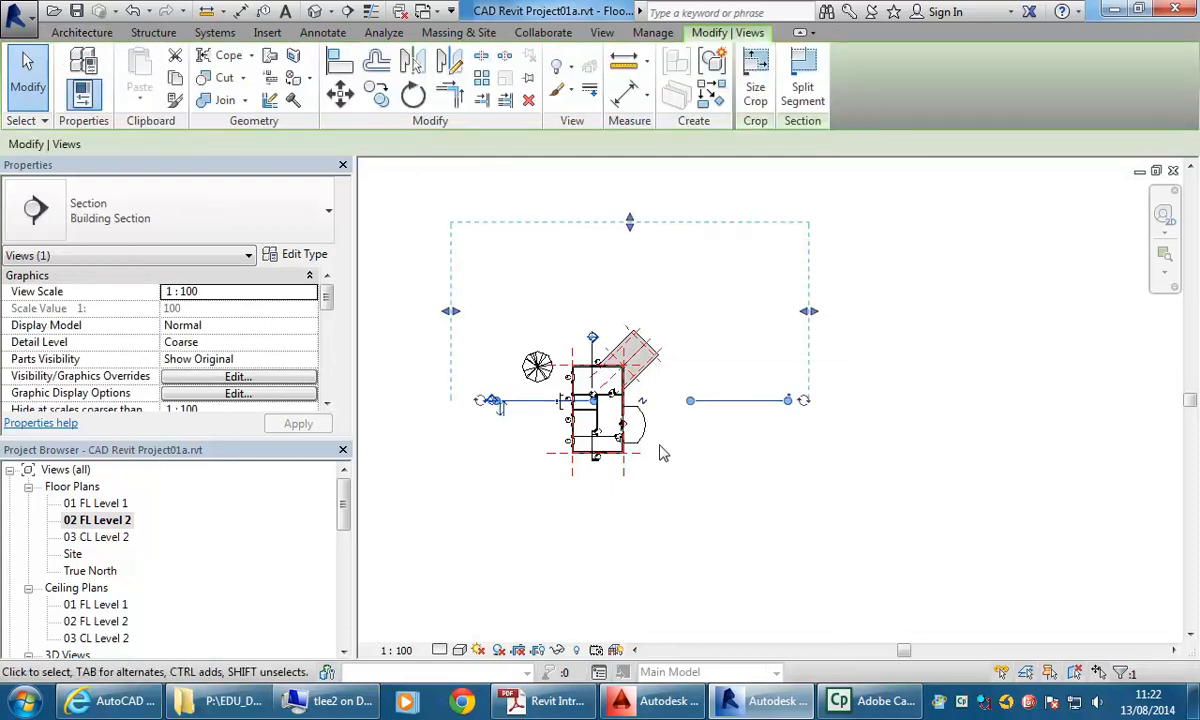
pyautogui.scroll(2, 730, 405)
pyautogui.moveTo(838, 391); pyautogui.dragTo(598, 391)
pyautogui.scroll(1, 422, 400)
pyautogui.moveTo(422, 400); pyautogui.dragTo(600, 431, button='middle')
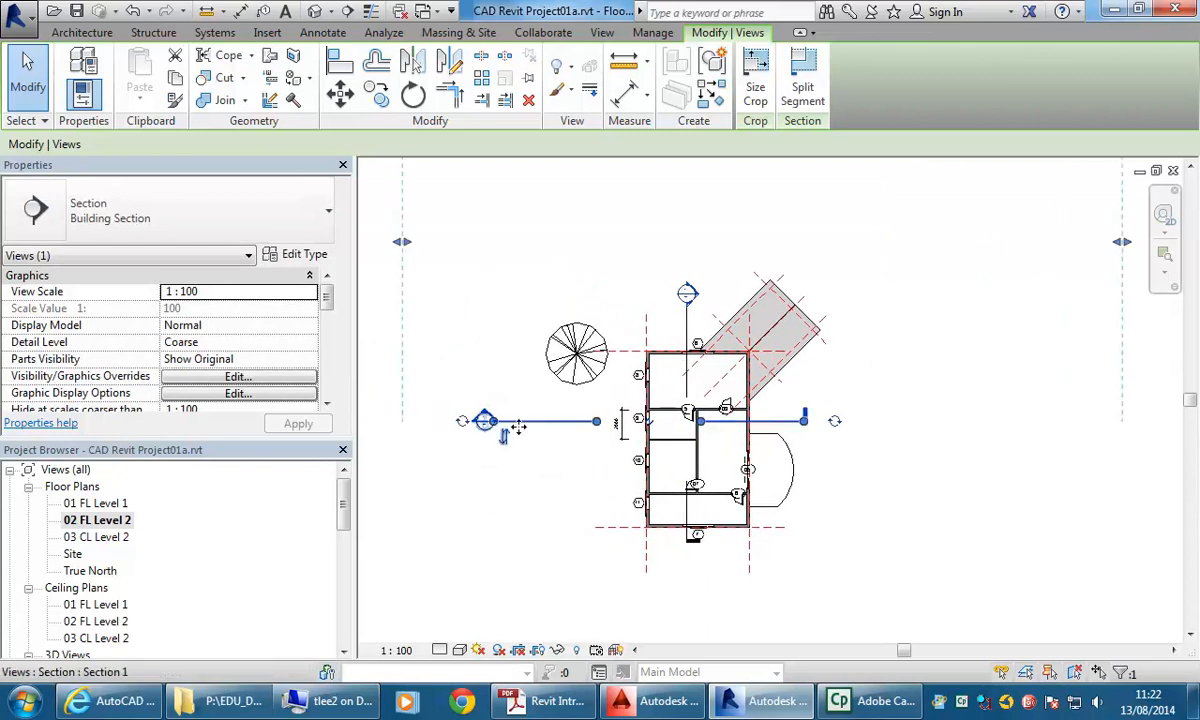
pyautogui.moveTo(493, 421); pyautogui.dragTo(610, 419)
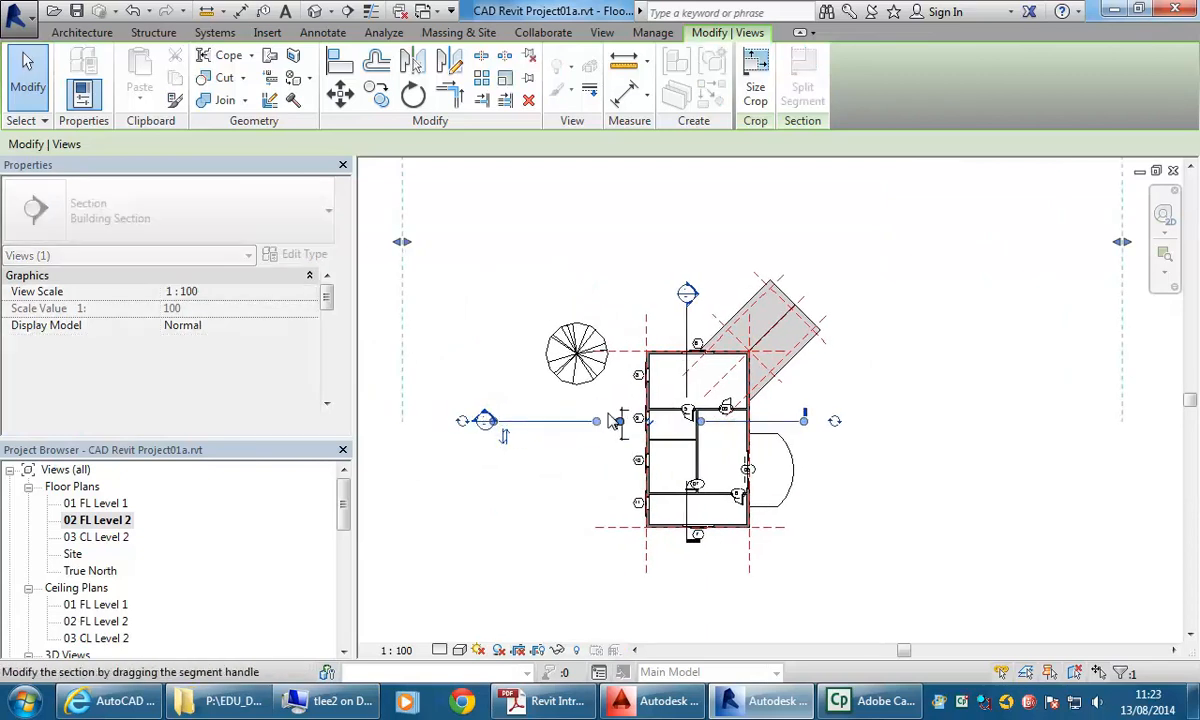
pyautogui.click(595, 397)
pyautogui.scroll(1, 595, 397)
pyautogui.click(578, 388)
pyautogui.rightClick(578, 390)
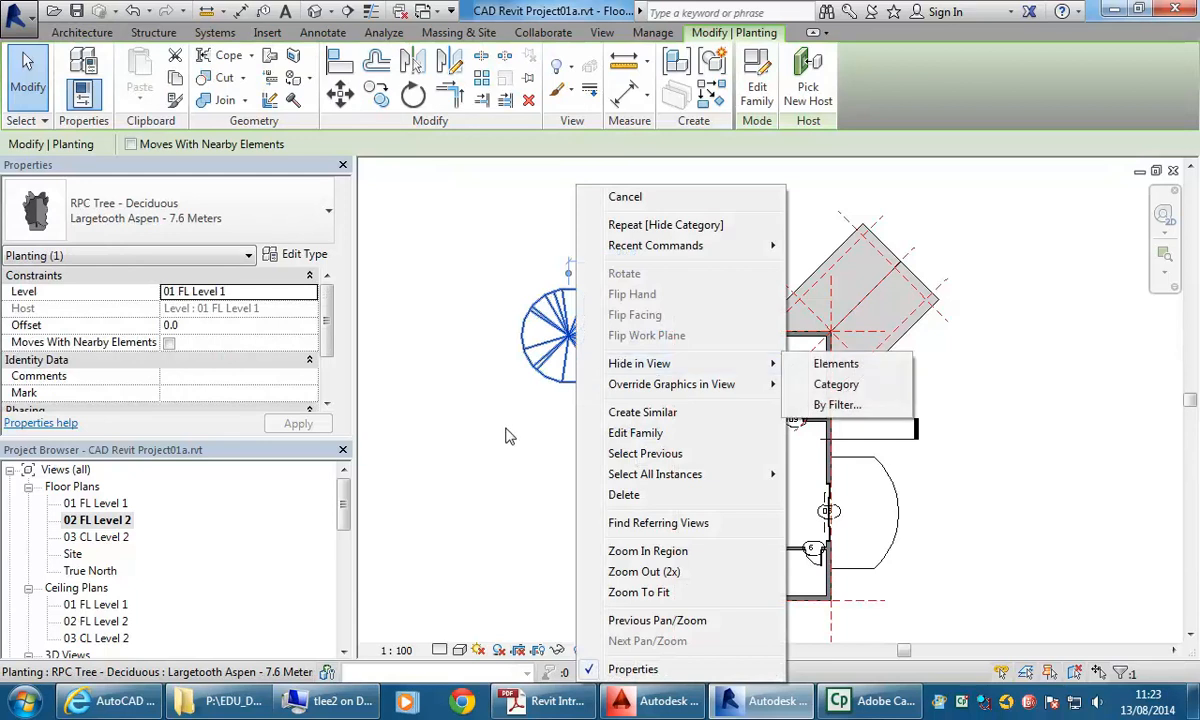
pyautogui.click(509, 434)
pyautogui.click(508, 436)
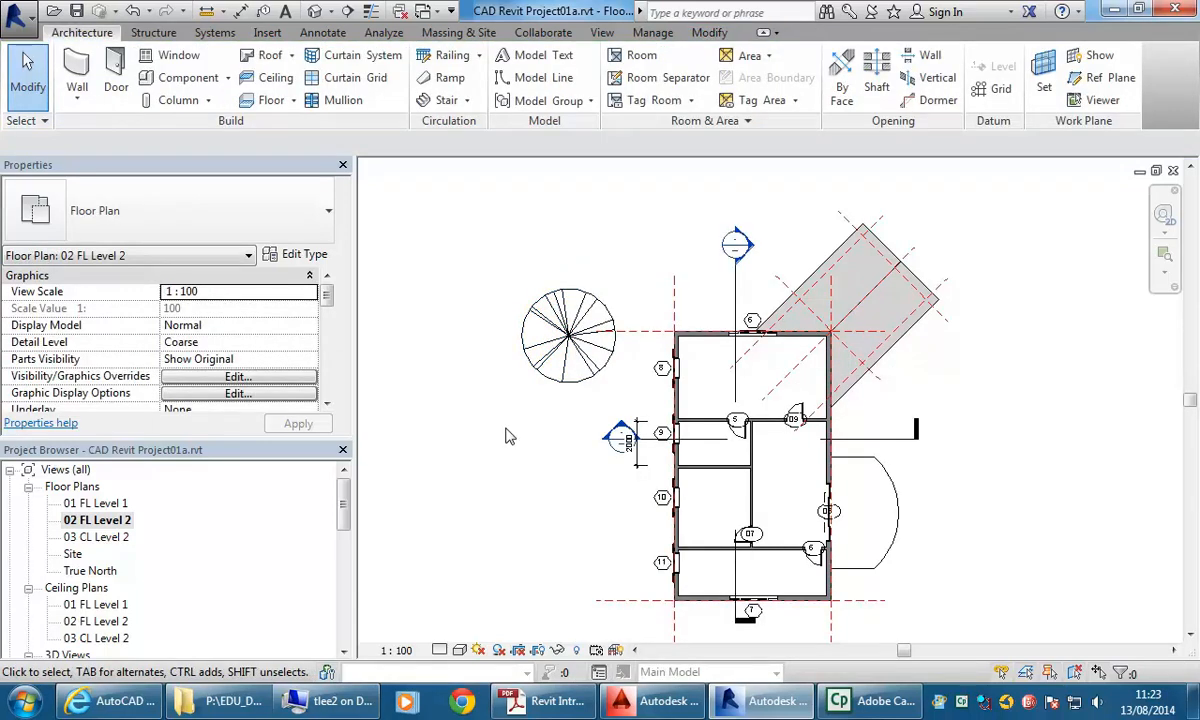
# Move the vertical section line's head slightly down, closer to the building's upper wall
pyautogui.click(740, 300)
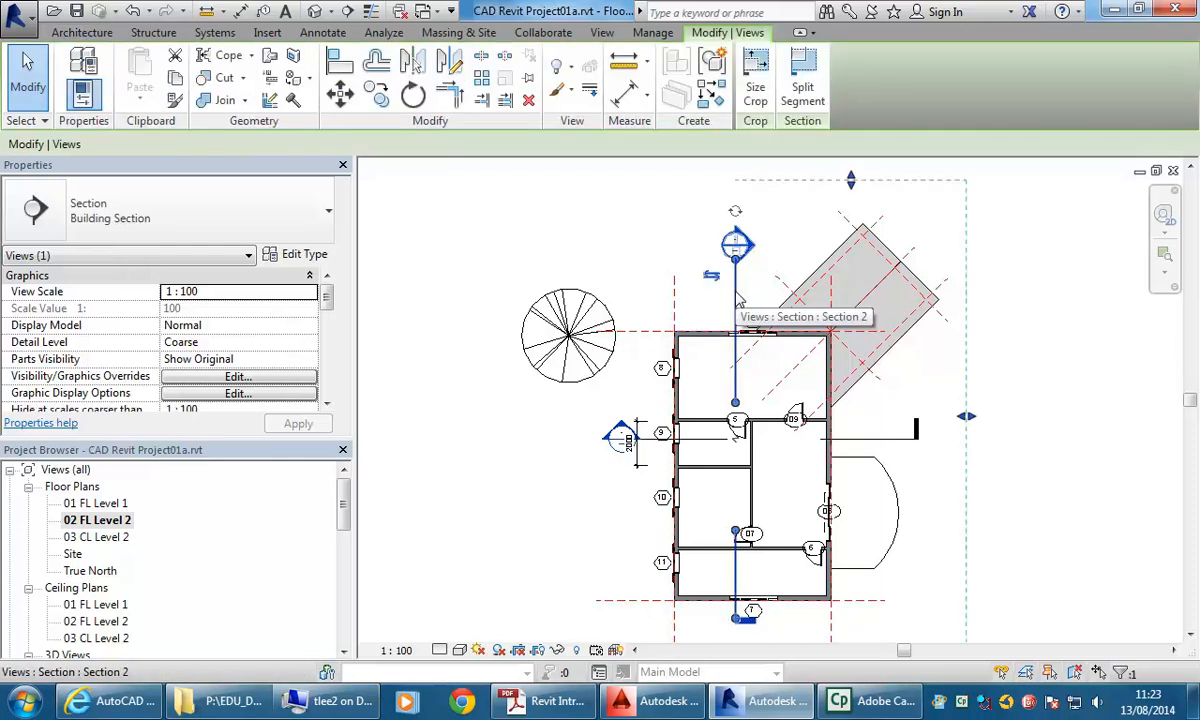
pyautogui.moveTo(740, 265); pyautogui.dragTo(742, 278)
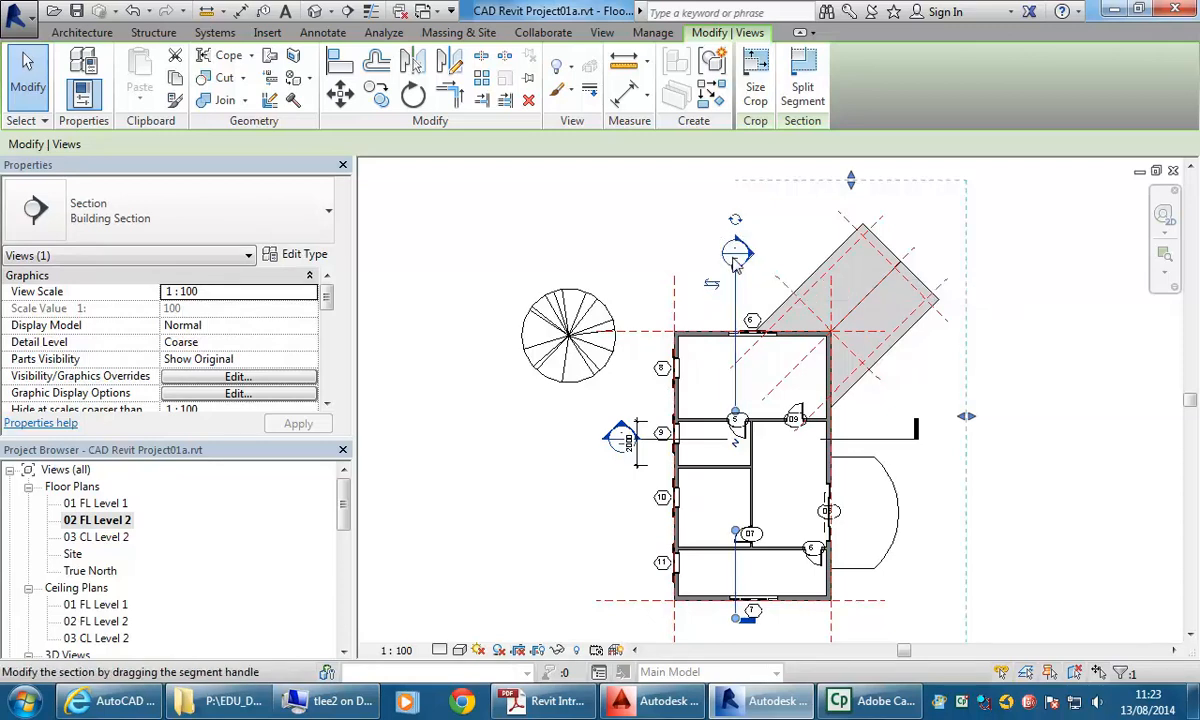
pyautogui.moveTo(736, 267)
pyautogui.mouseDown()
pyautogui.moveTo(736, 279)
pyautogui.moveTo(735, 254)
pyautogui.moveTo(736, 268)
pyautogui.mouseUp()
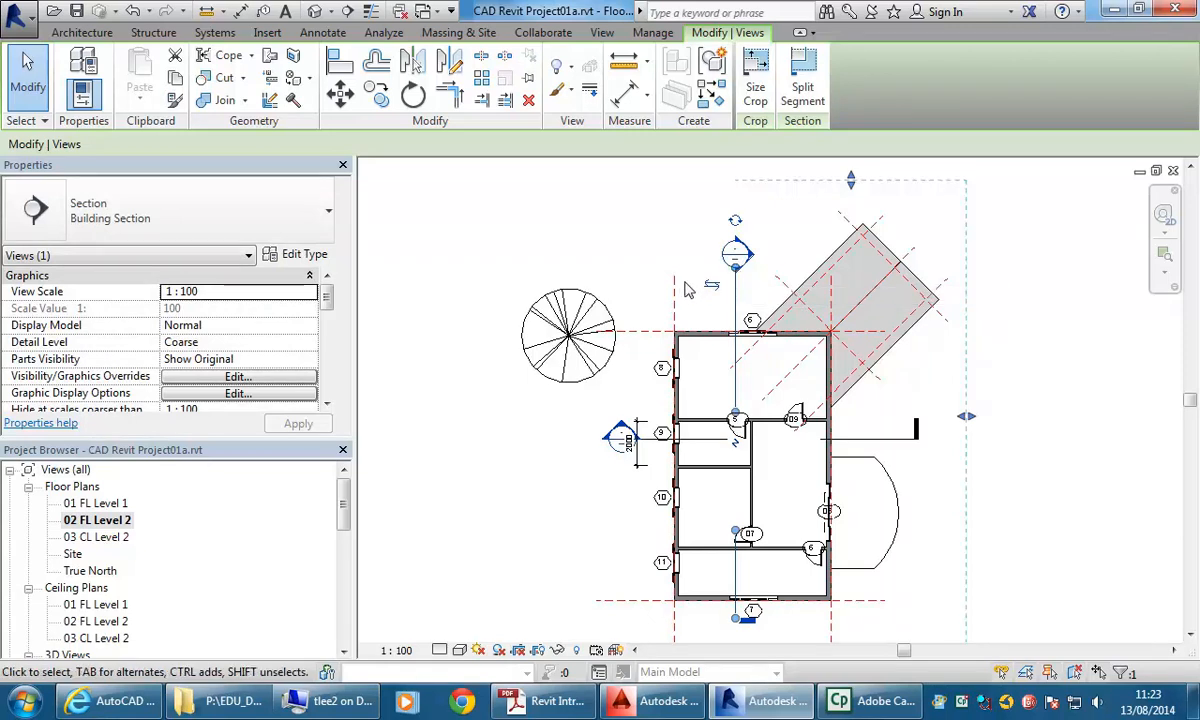
# Hide the tree beside the building in the Level 2 view as an individual element
pyautogui.scroll(-2, 727, 383)
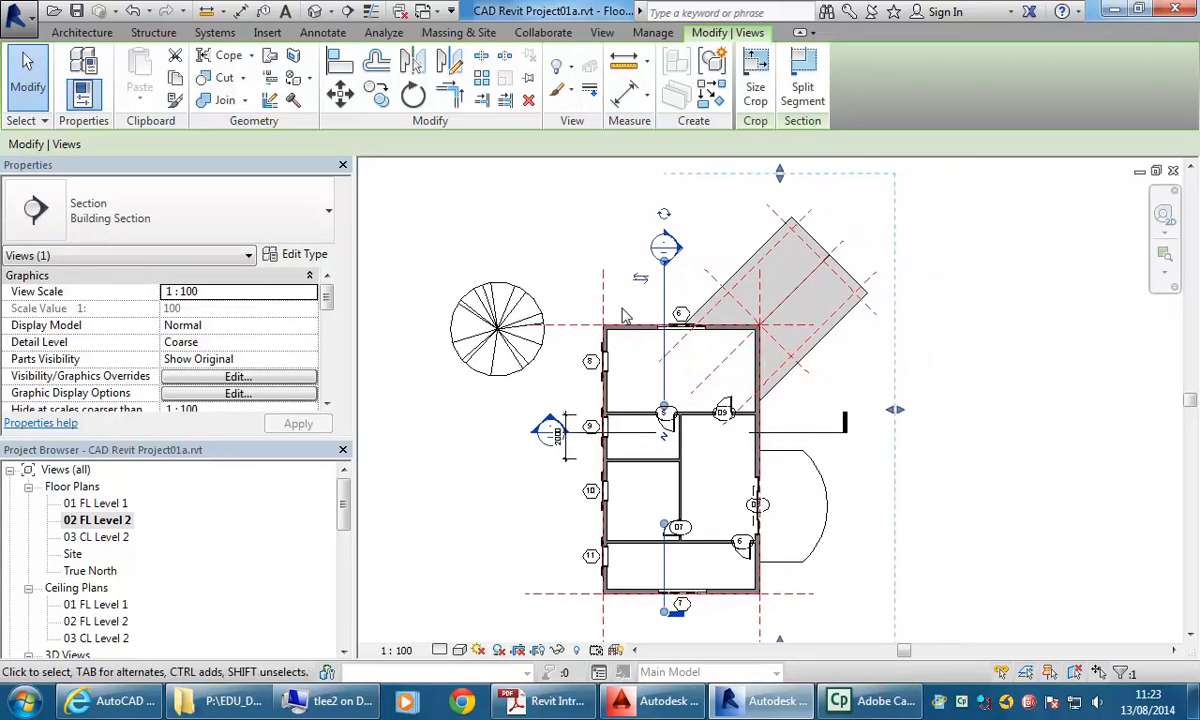
pyautogui.click(497, 326)
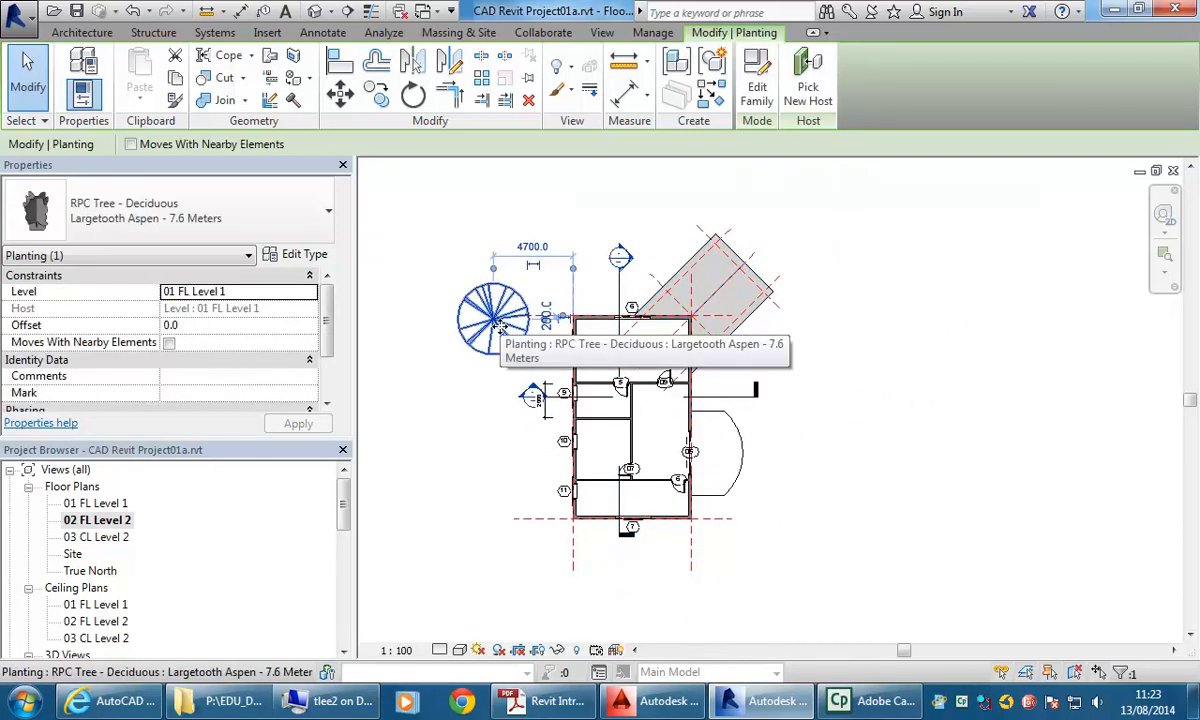
pyautogui.rightClick(497, 326)
pyautogui.moveTo(566, 370)
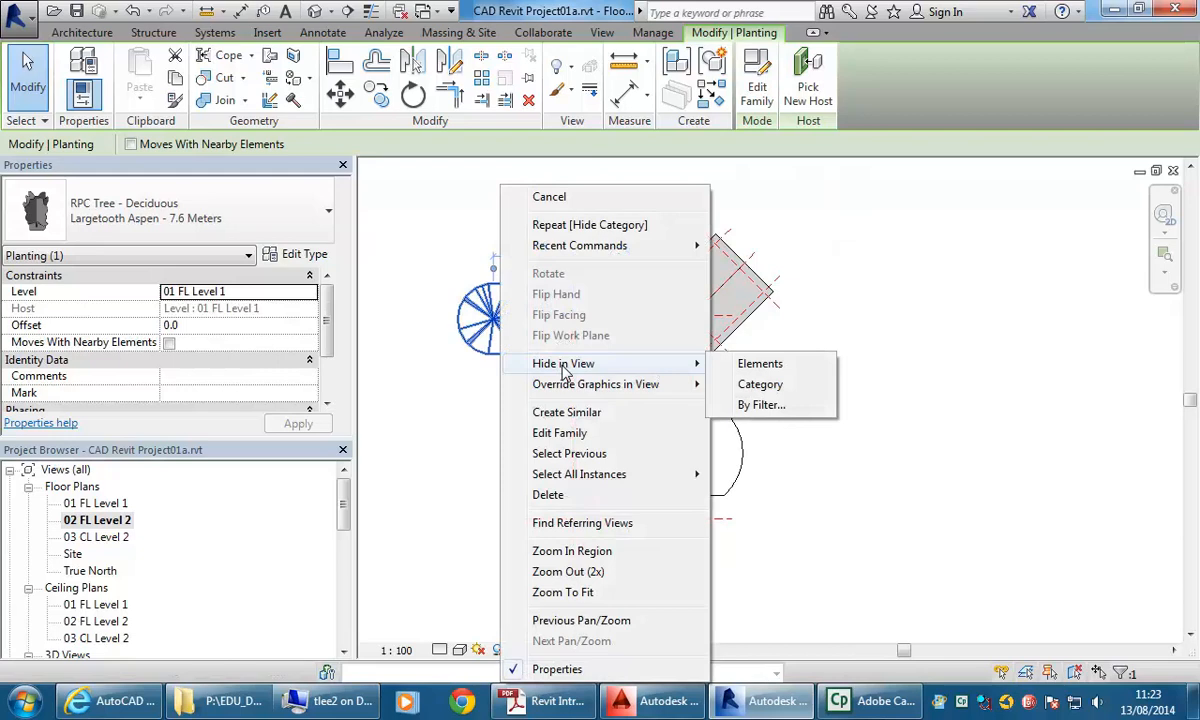
pyautogui.click(757, 366)
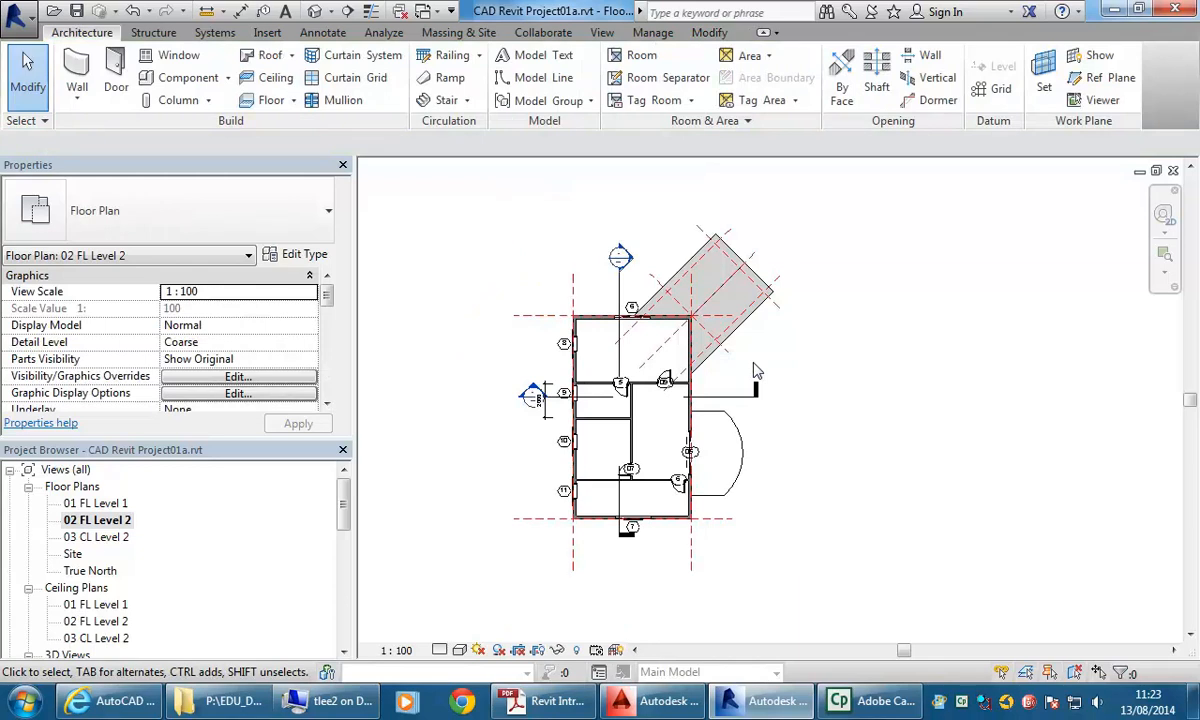
# Hide all reference planes in the Level 2 view by category
pyautogui.click(691, 485)
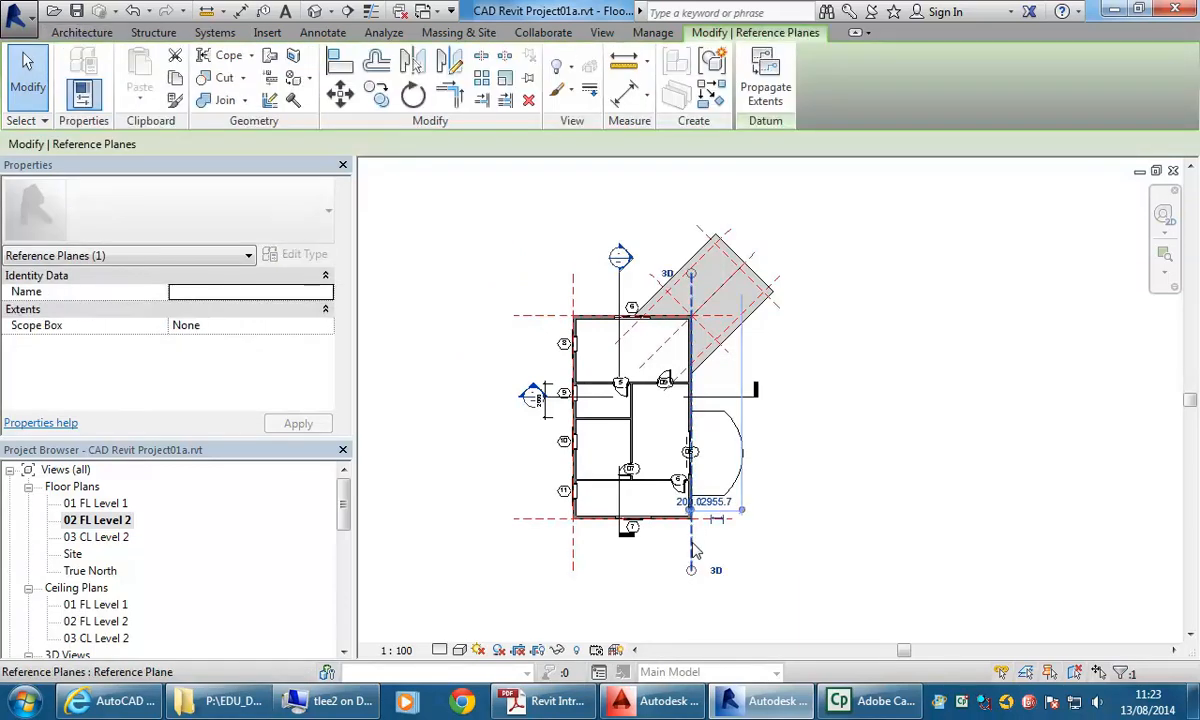
pyautogui.rightClick(691, 542)
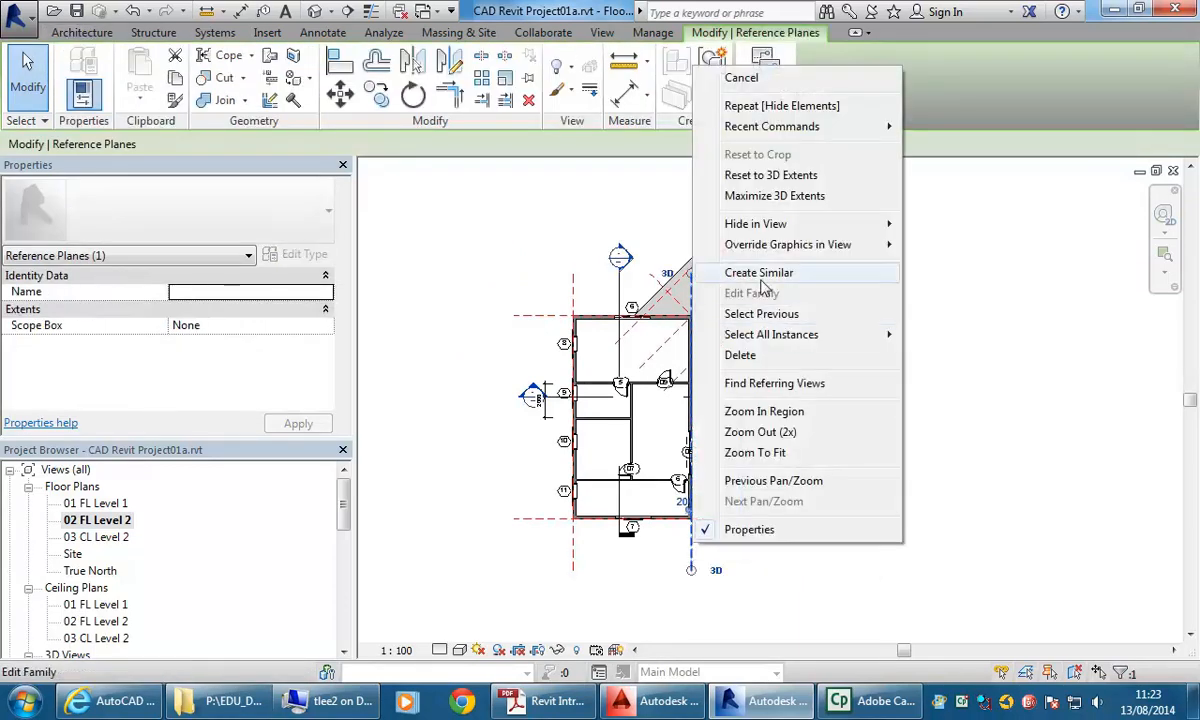
pyautogui.moveTo(750, 224)
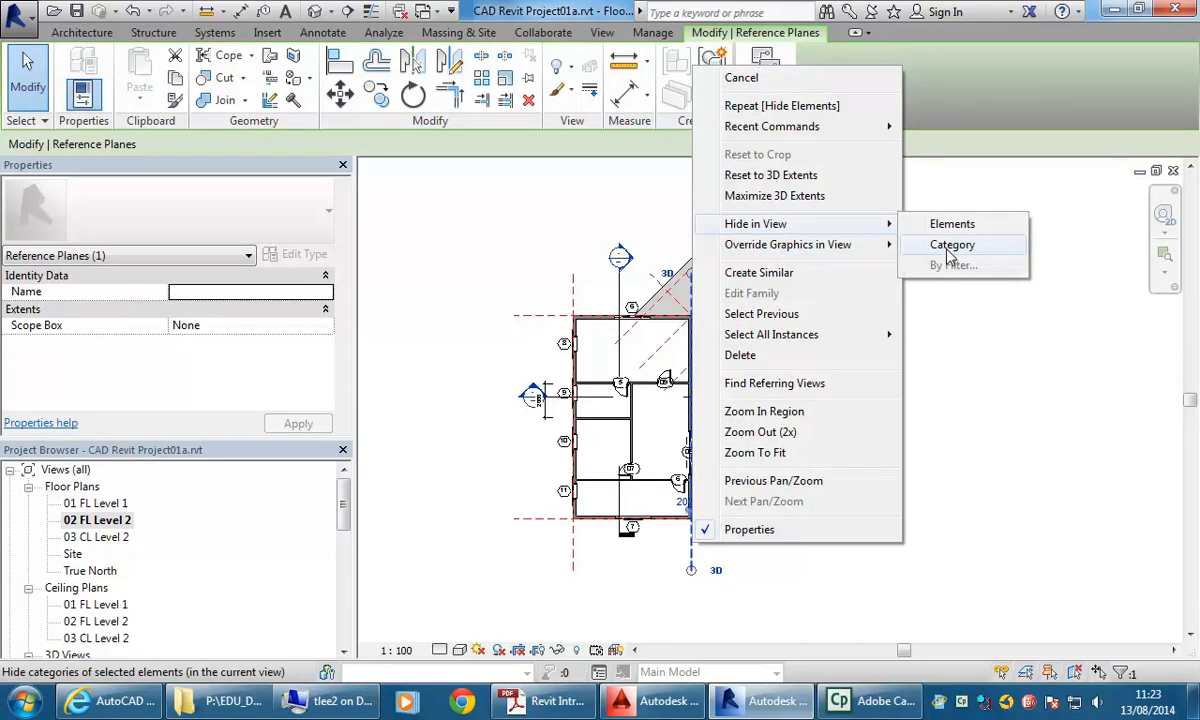
pyautogui.click(950, 245)
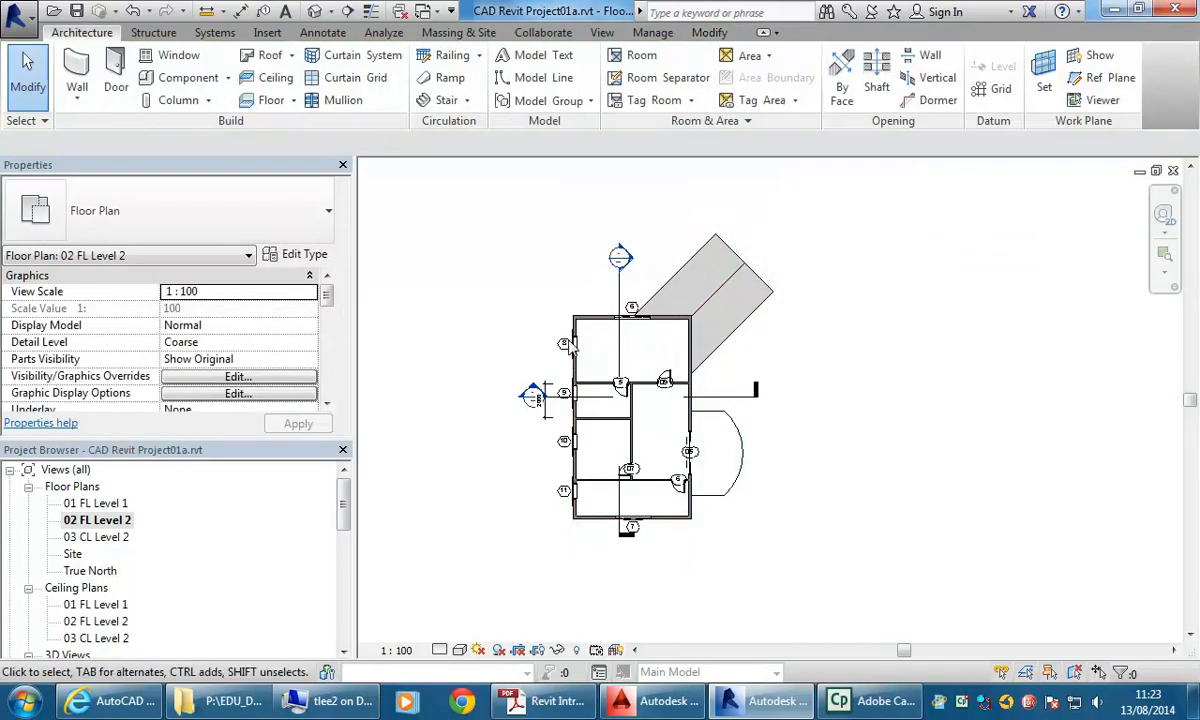
# Delete the 2000 dimension next to window 9 that overlaps the section head
pyautogui.scroll(2, 517, 380)
pyautogui.moveTo(517, 380); pyautogui.dragTo(490, 325, button='middle')
pyautogui.scroll(1, 486, 318)
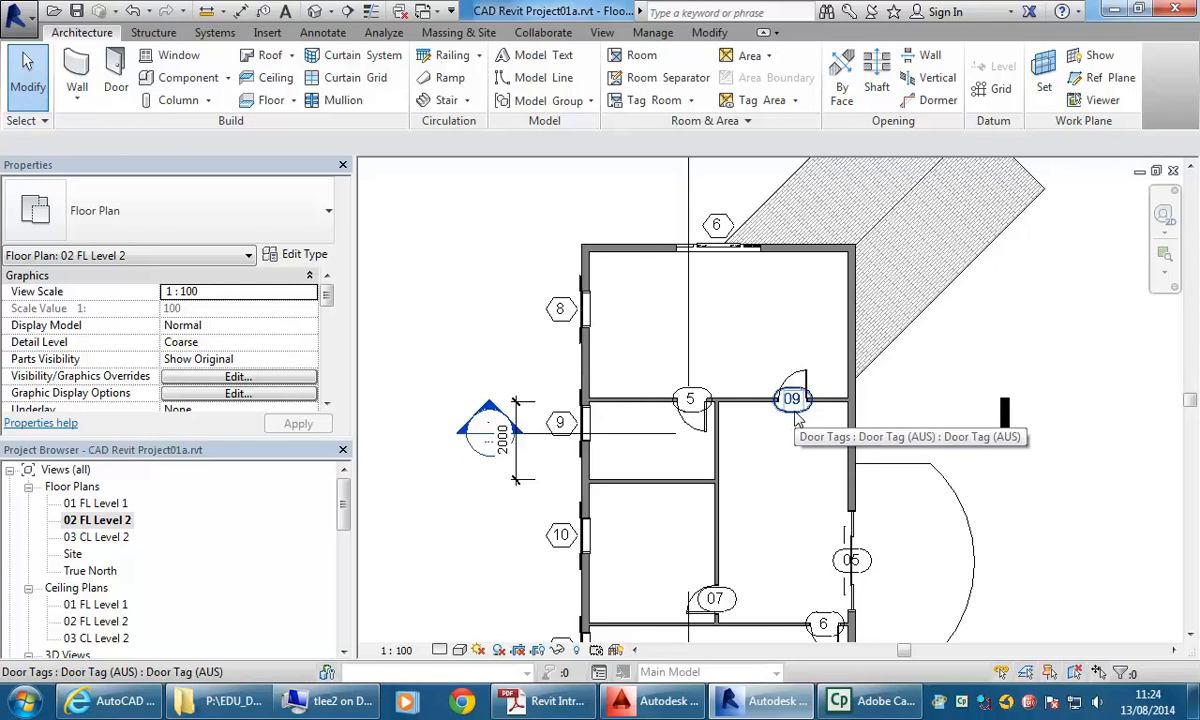
pyautogui.scroll(-1, 445, 324)
pyautogui.scroll(2, 530, 313)
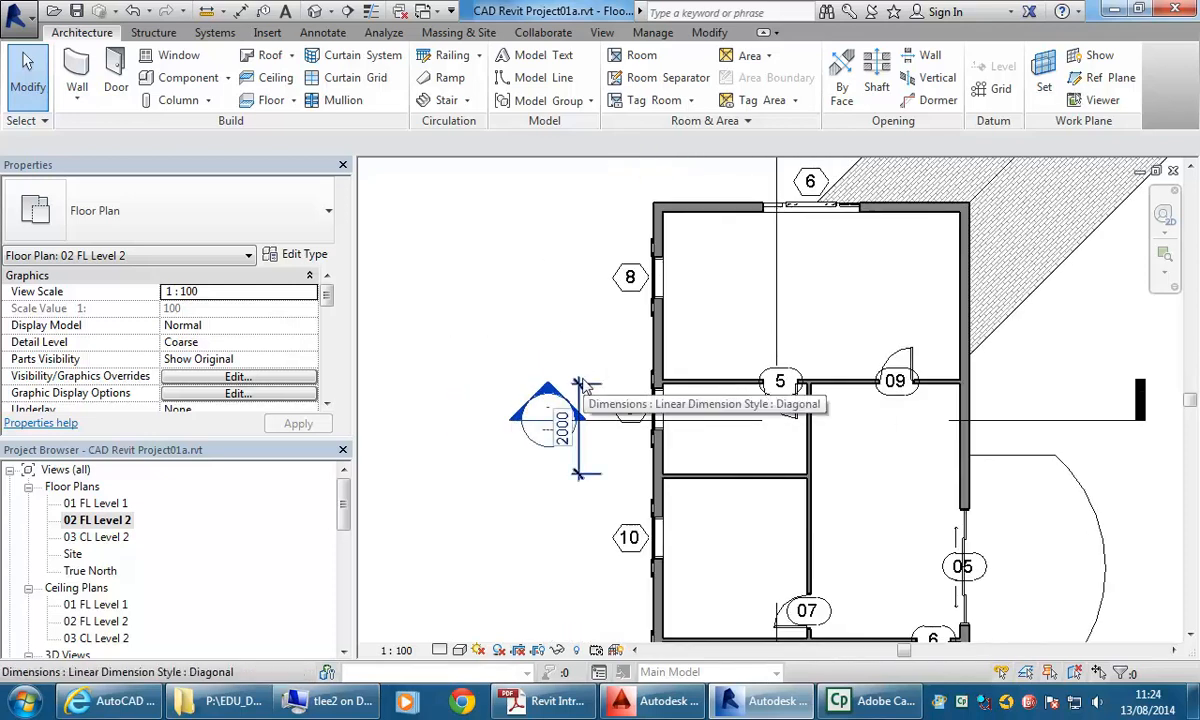
pyautogui.moveTo(583, 388); pyautogui.dragTo(538, 303, button='middle')
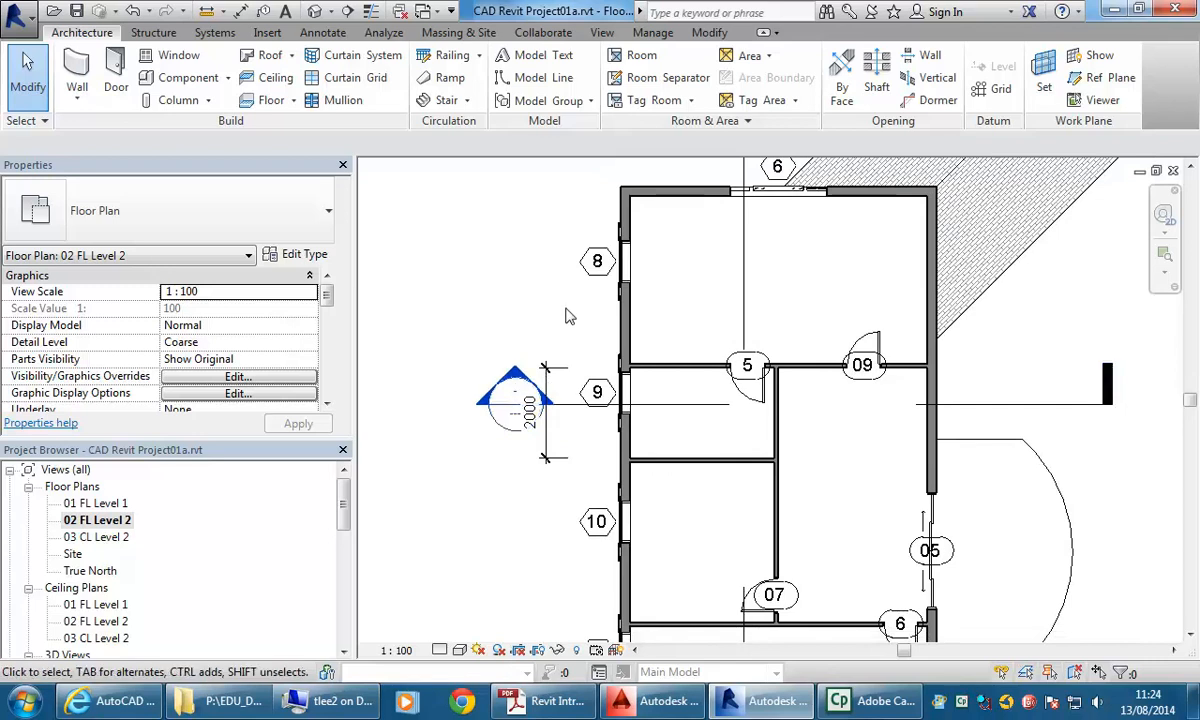
pyautogui.click(529, 345)
pyautogui.press('Delete')
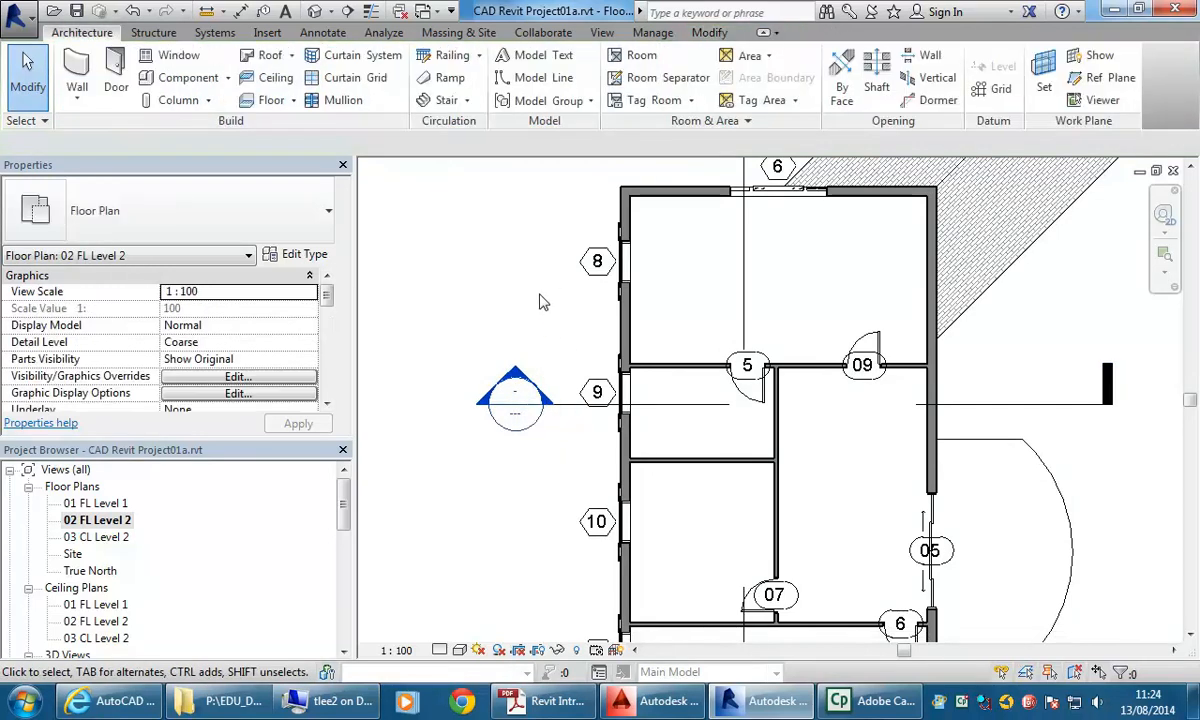
# Return to sheet A102 after bringing the whole Level 2 plan into view
pyautogui.scroll(-5, 520, 320)
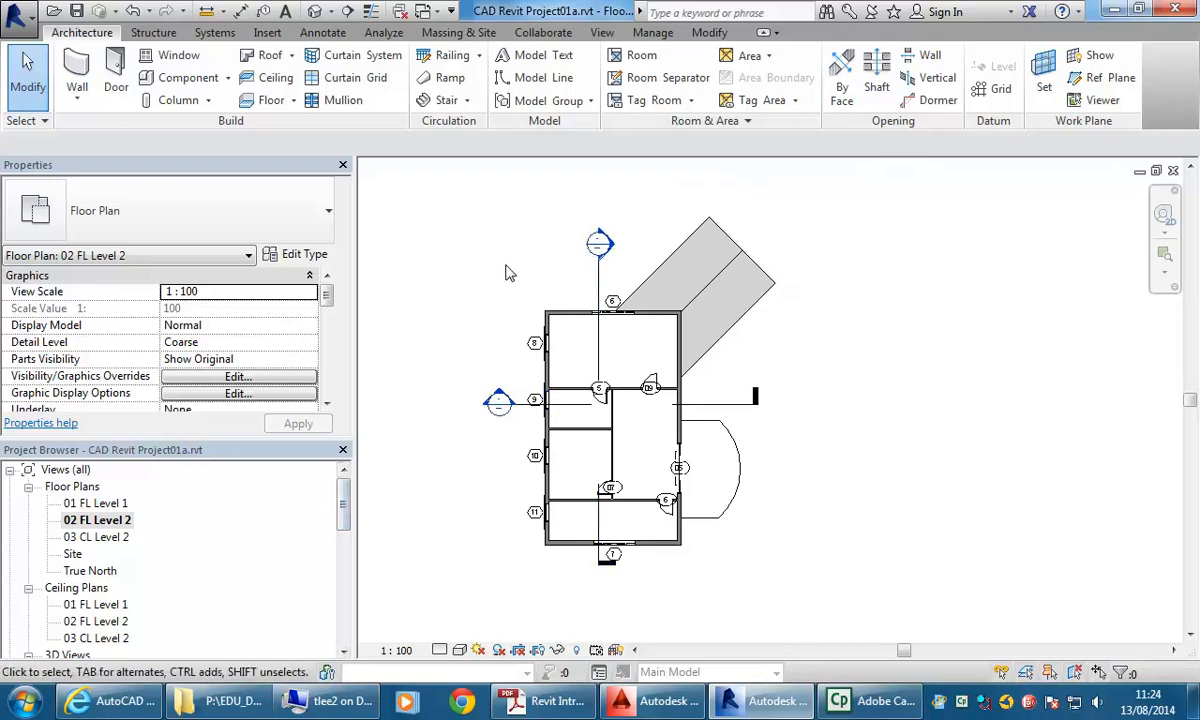
pyautogui.moveTo(507, 272); pyautogui.dragTo(492, 288, button='middle')
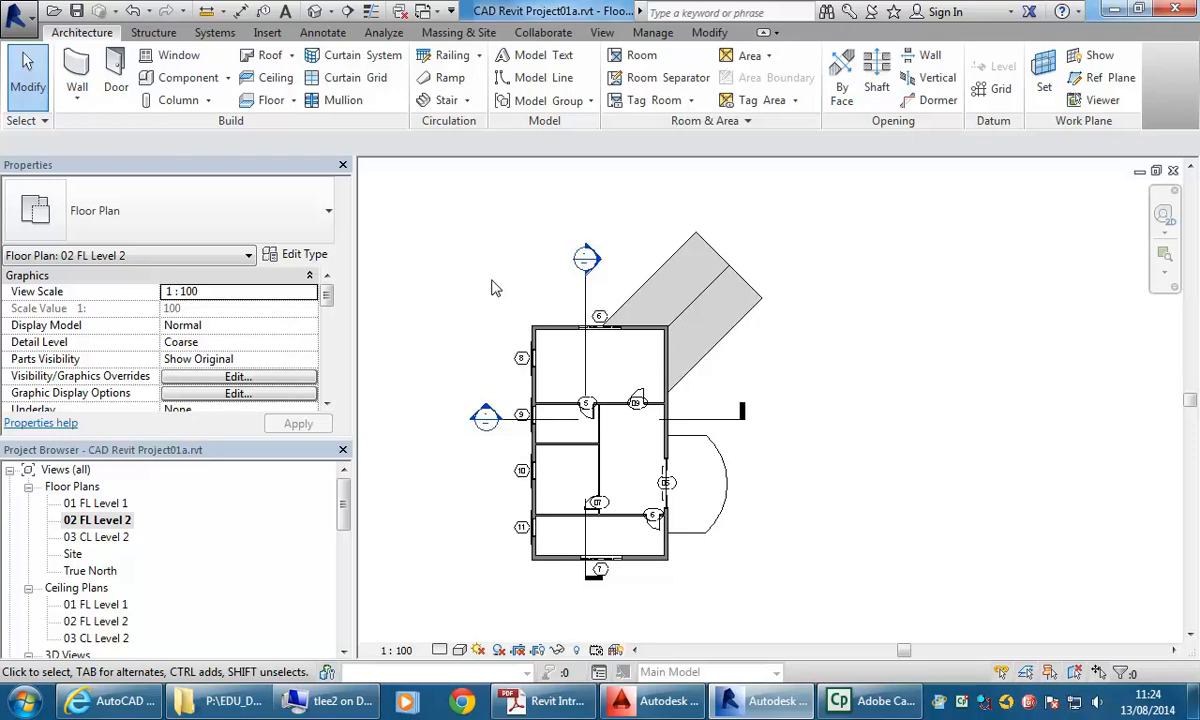
pyautogui.moveTo(341, 497); pyautogui.dragTo(343, 615)
pyautogui.doubleClick(100, 589)
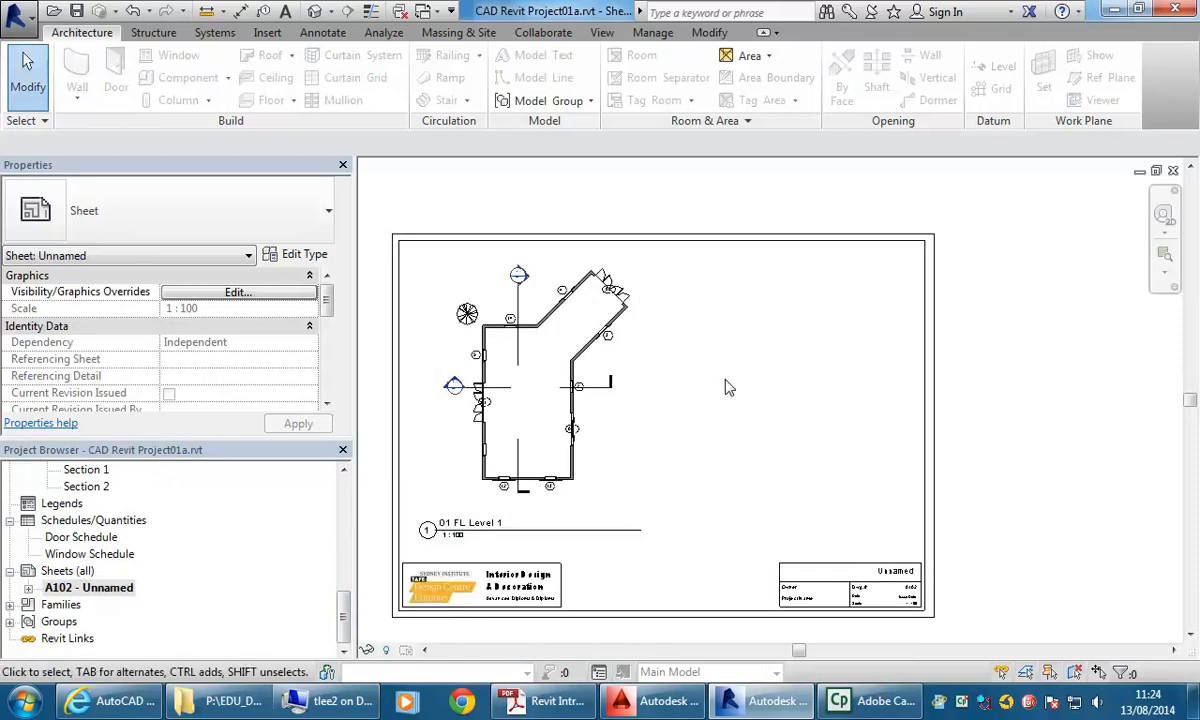
# Place the 02 FL Level 2 floor plan on the sheet to the right of Level 1, aligned horizontally with it
pyautogui.scroll(-2, 728, 390)
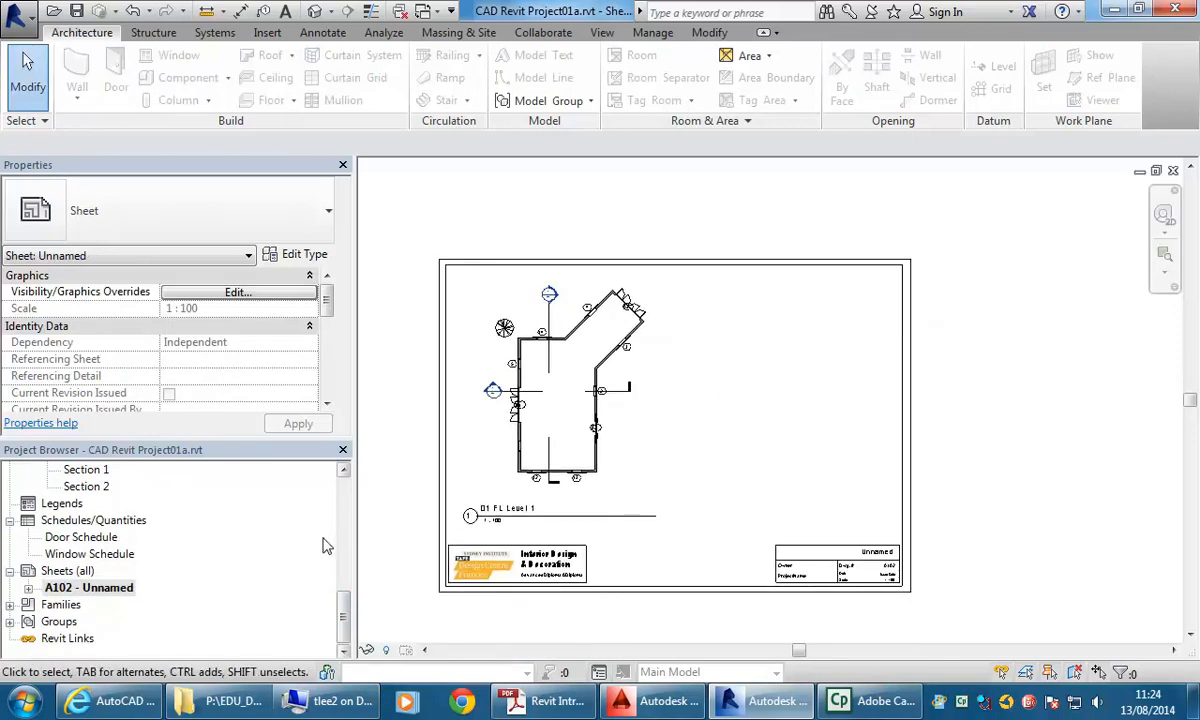
pyautogui.moveTo(341, 611); pyautogui.dragTo(341, 507)
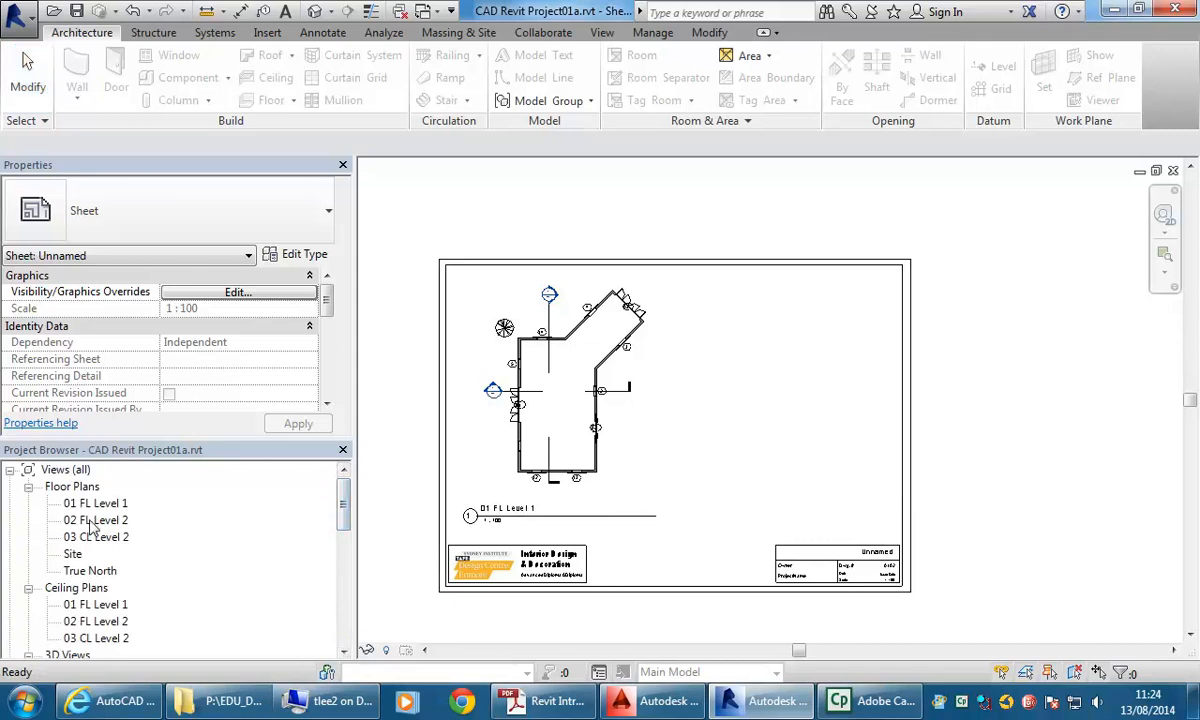
pyautogui.moveTo(90, 530); pyautogui.dragTo(784, 388)
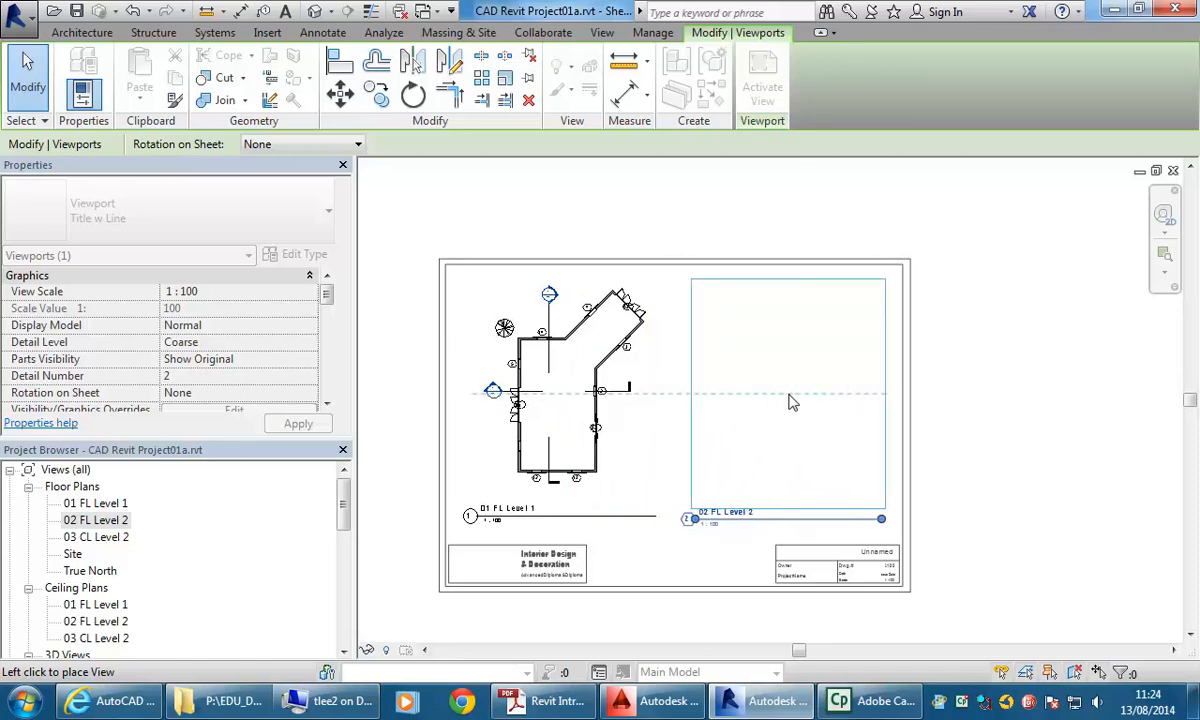
pyautogui.click(789, 401)
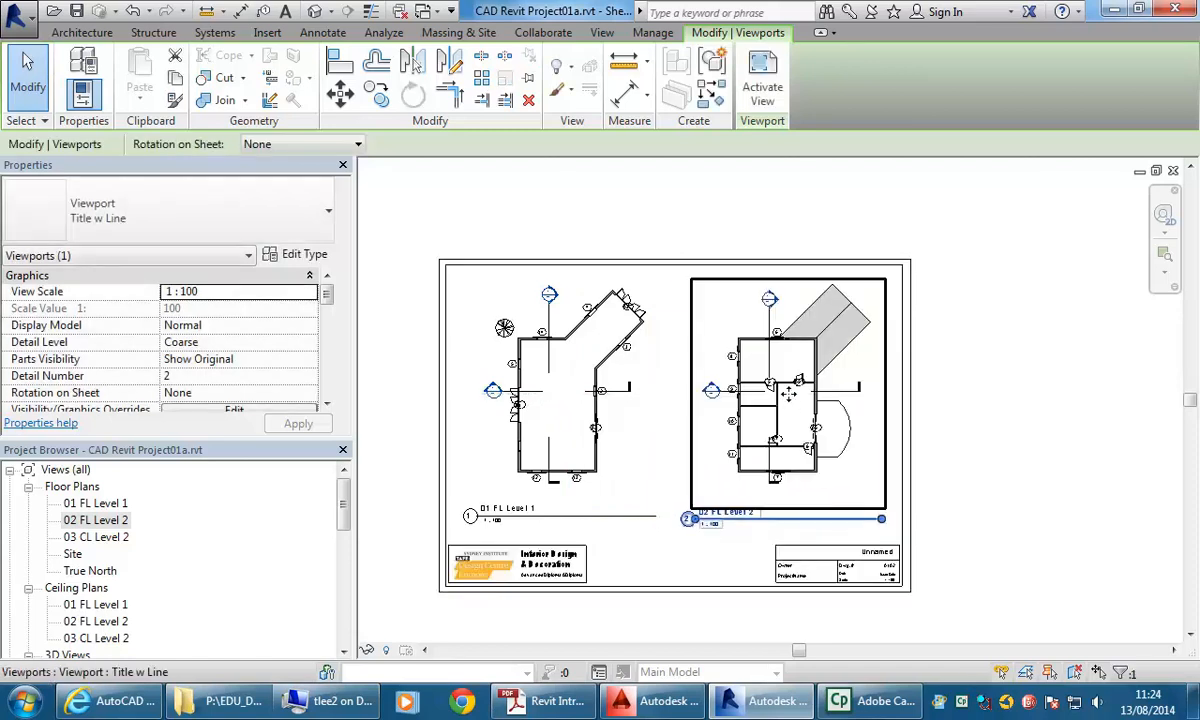
pyautogui.click(702, 528)
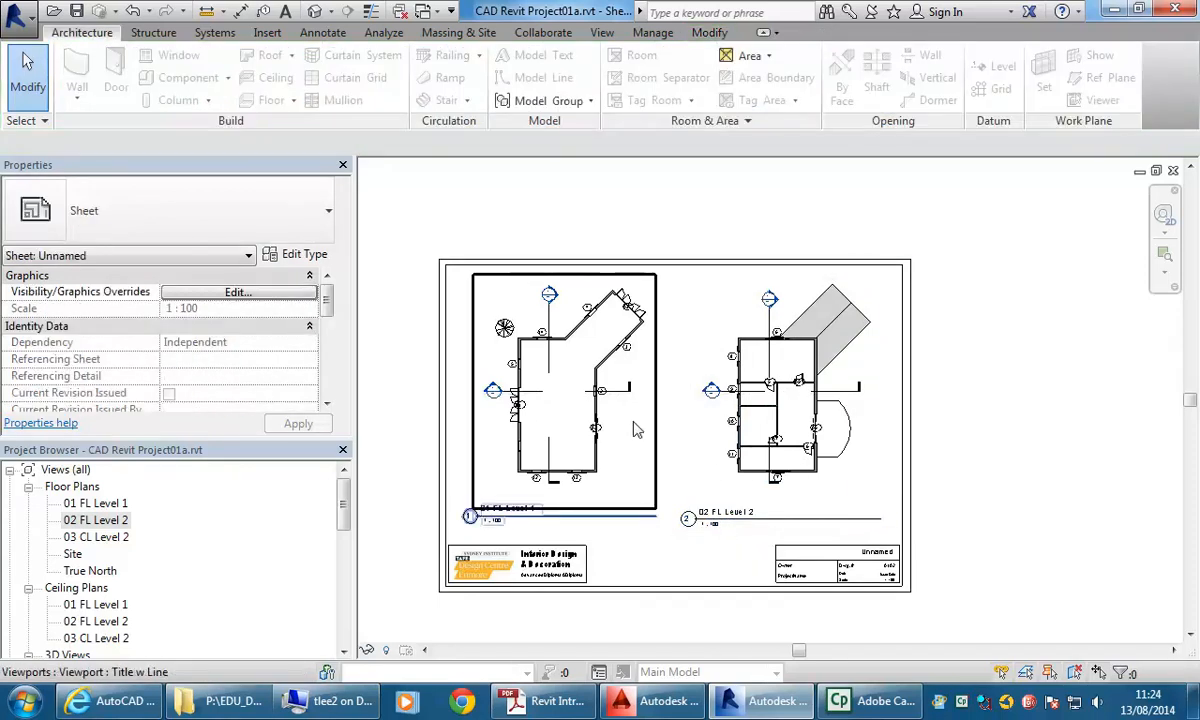
# Open the 01 FL Level 1 floor plan and examine the view scales available for it, leaving the scale at 1:100
pyautogui.scroll(1, 636, 430)
pyautogui.moveTo(710, 561); pyautogui.dragTo(758, 567, button='middle')
pyautogui.scroll(-1, 712, 562)
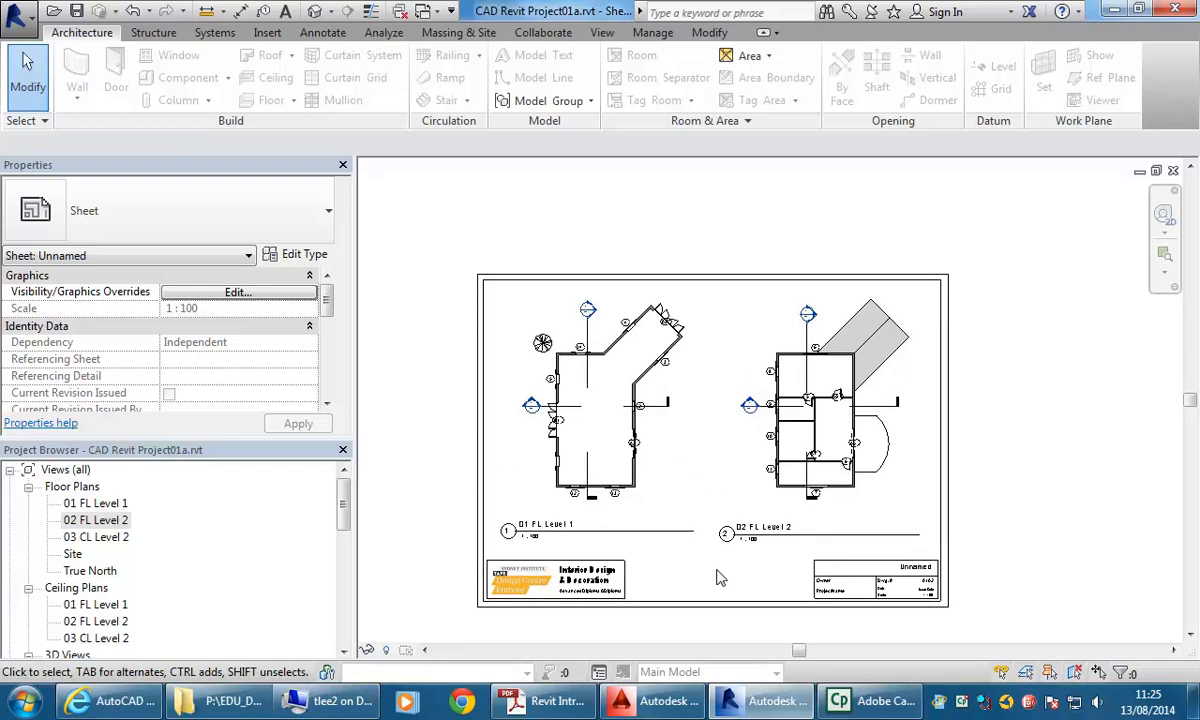
pyautogui.doubleClick(90, 503)
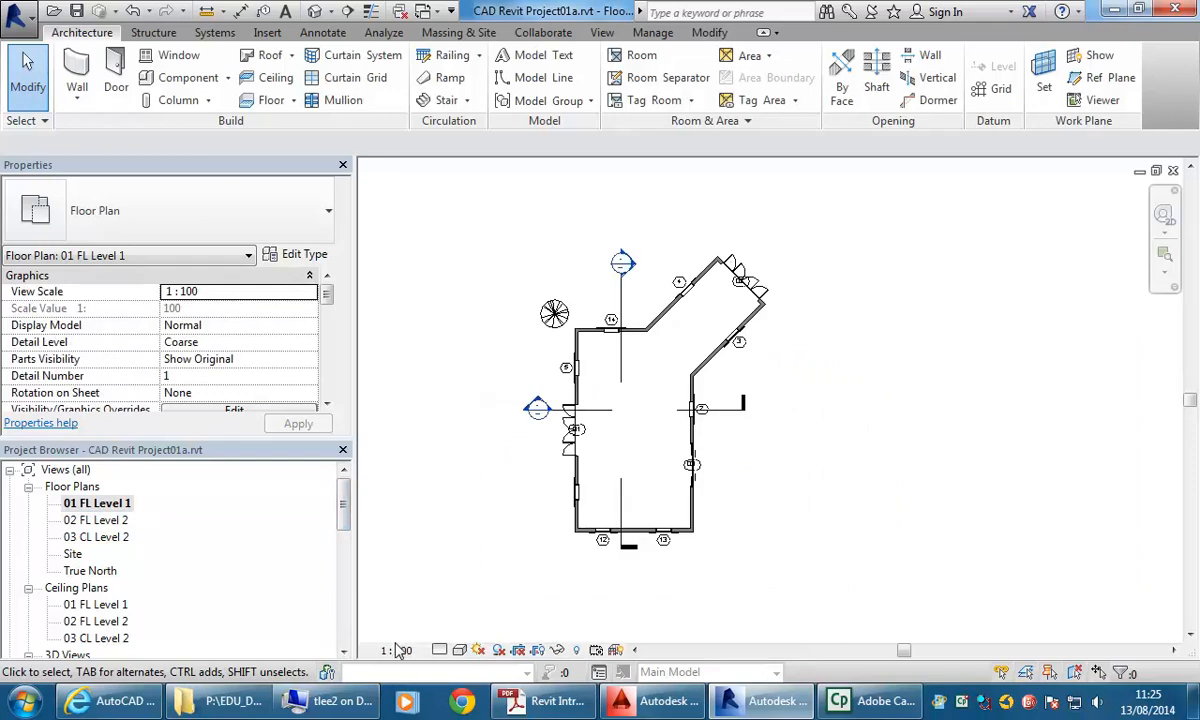
pyautogui.click(396, 650)
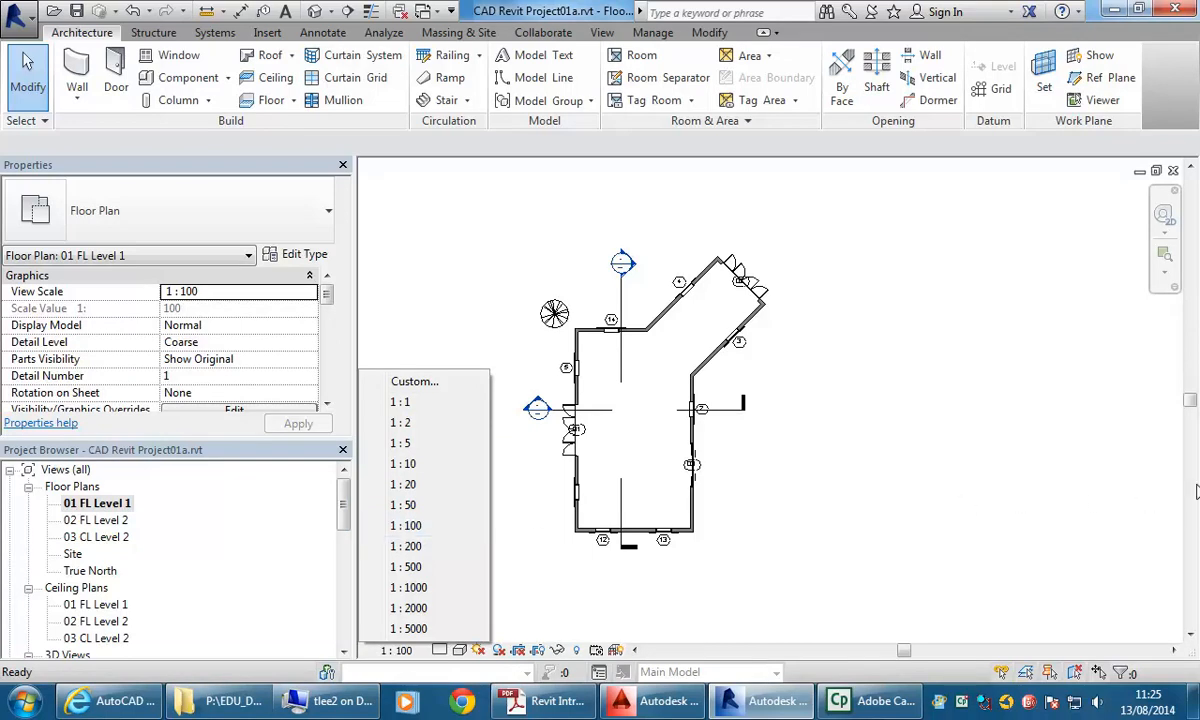
pyautogui.click(976, 387)
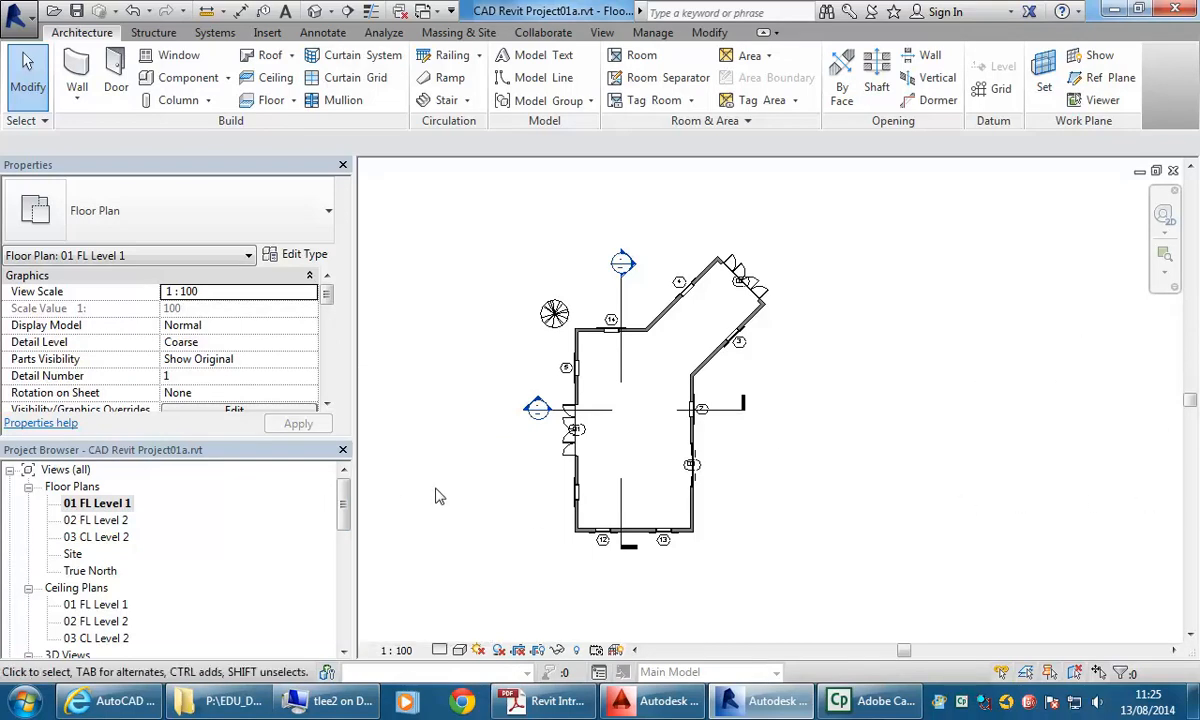
# Create a new sheet using the A3 metric (DCE 2012) Landscape title block
pyautogui.moveTo(342, 502); pyautogui.dragTo(338, 640)
pyautogui.click(66, 573)
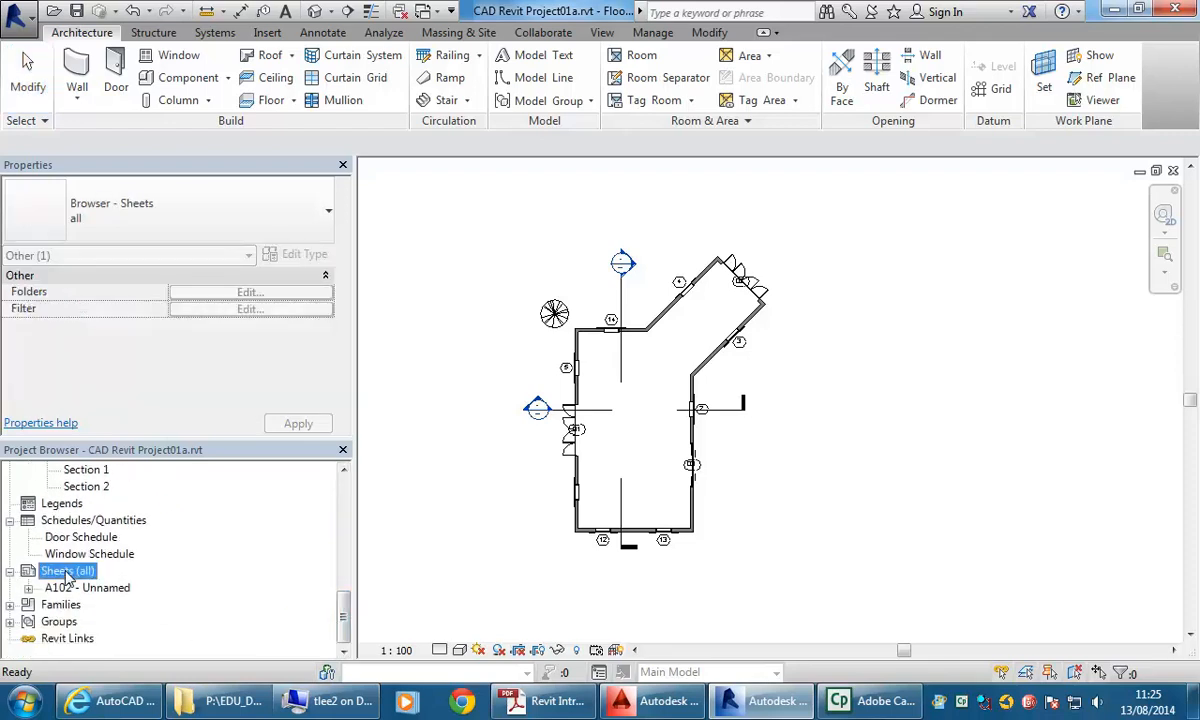
pyautogui.rightClick(67, 577)
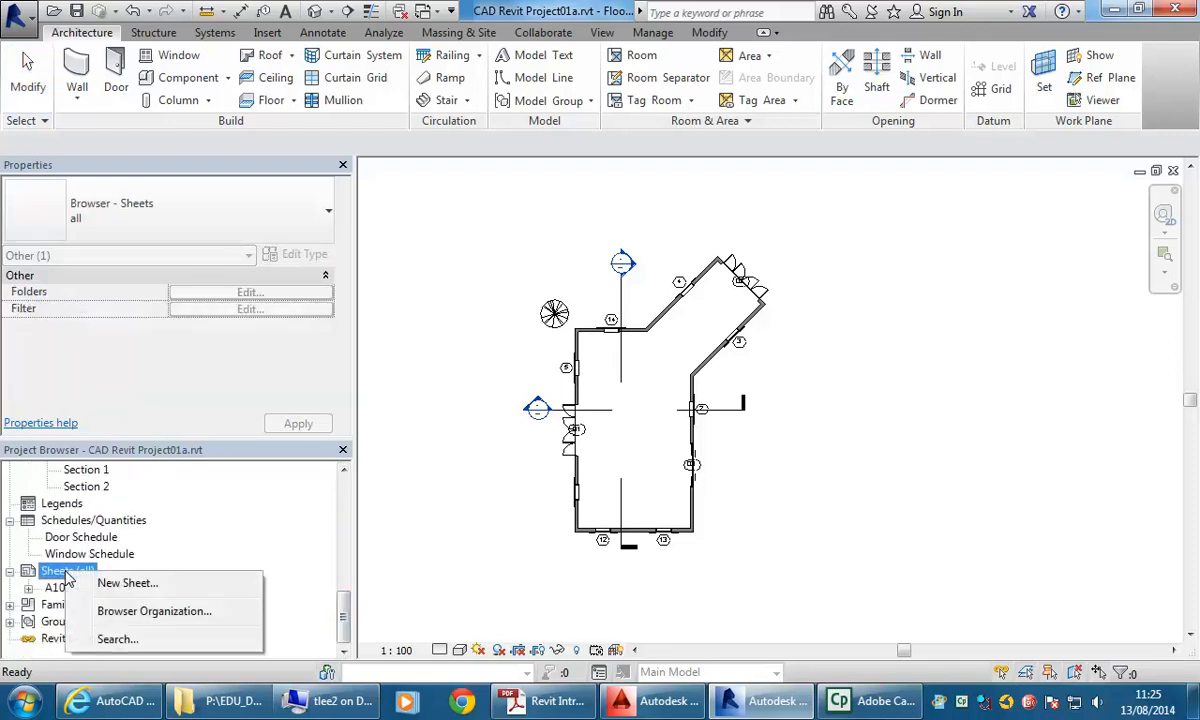
pyautogui.click(226, 538)
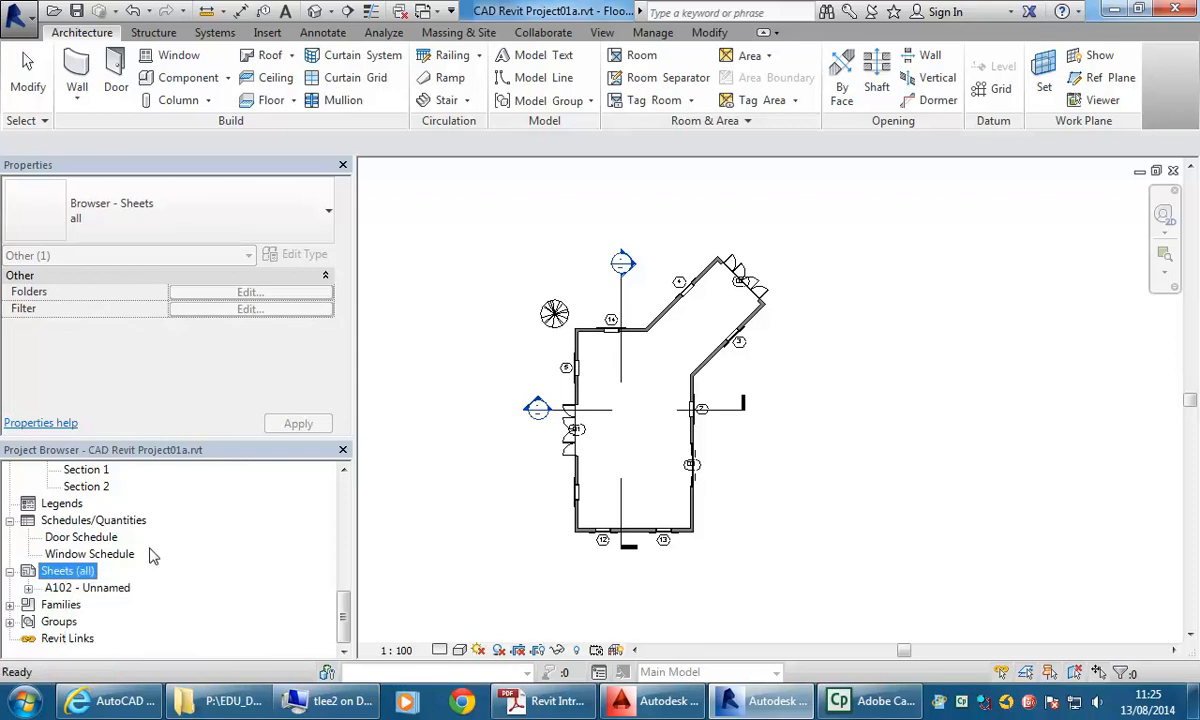
pyautogui.rightClick(68, 577)
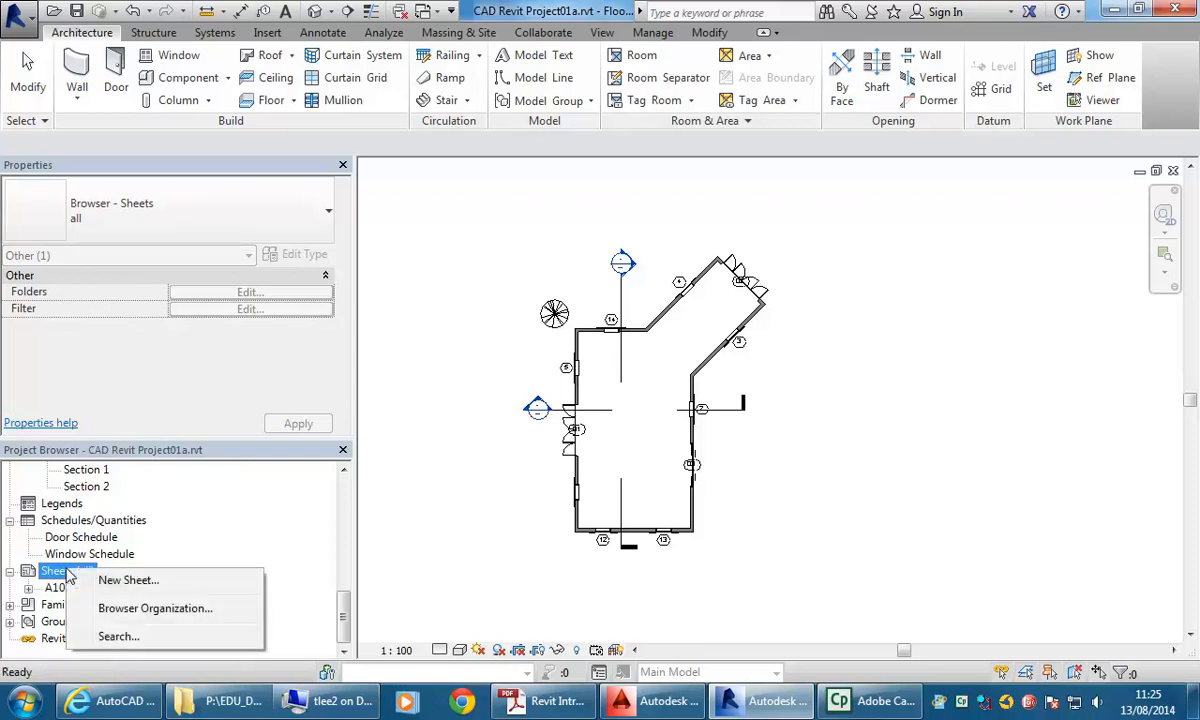
pyautogui.click(104, 584)
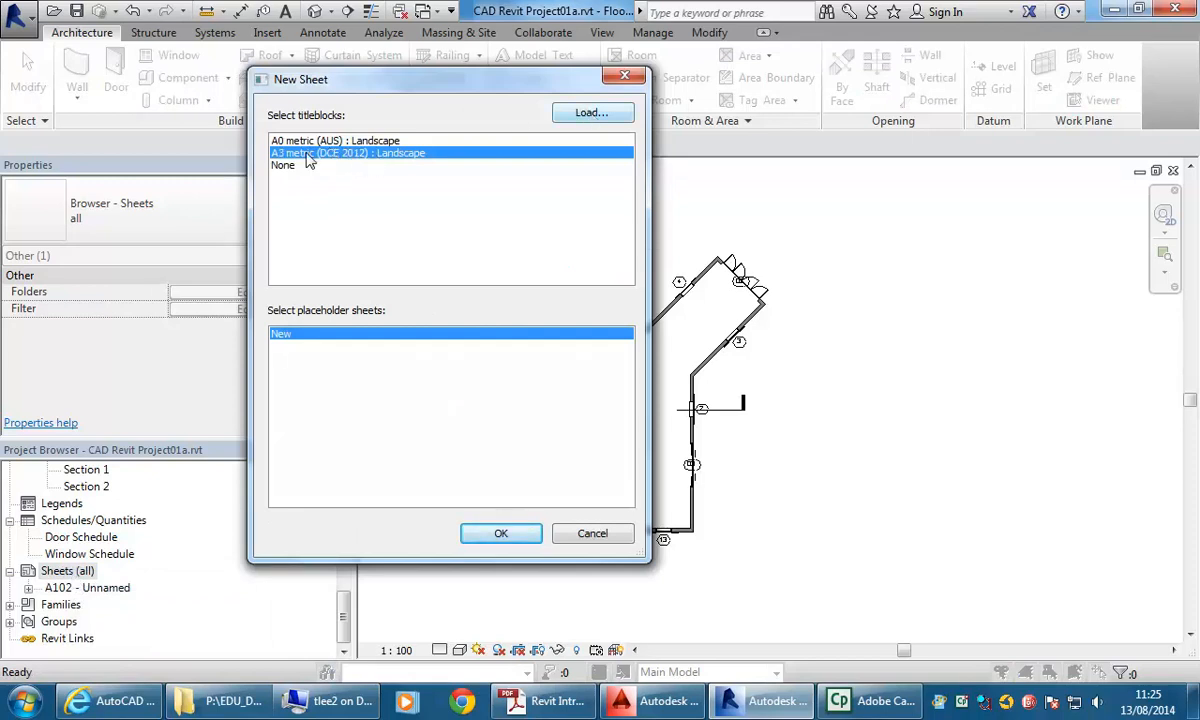
pyautogui.click(490, 533)
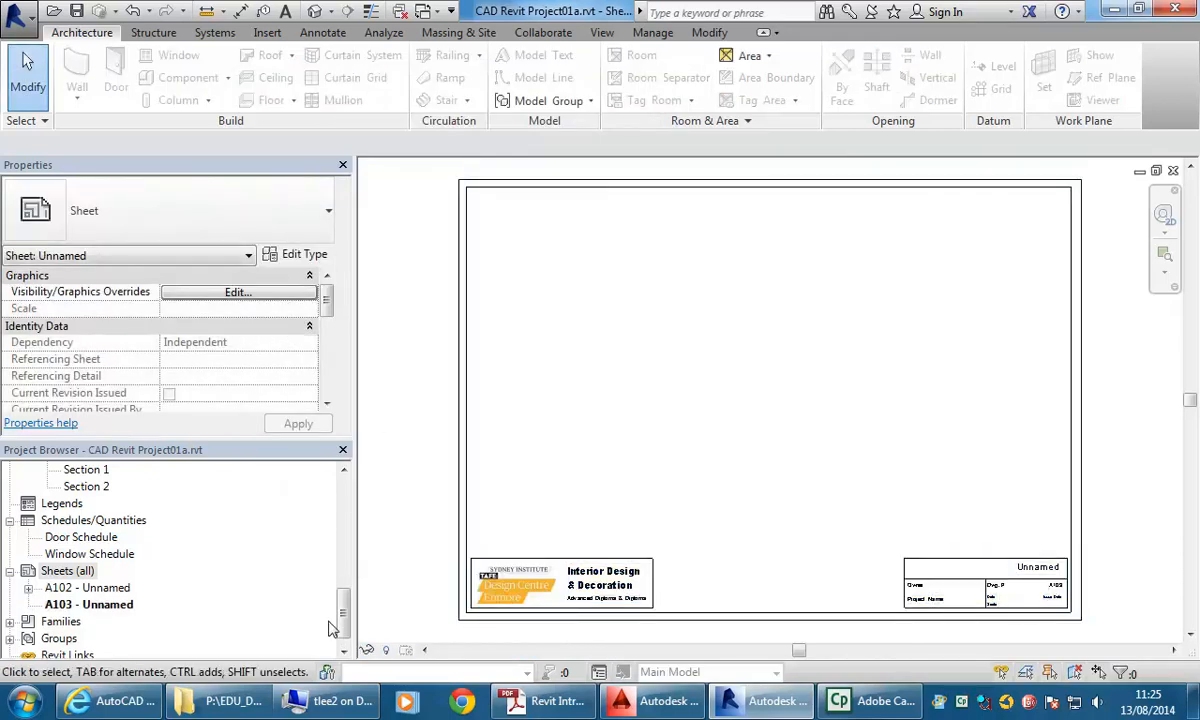
# Open the Site floor plan and hide all elevation markers in it by category
pyautogui.moveTo(338, 620); pyautogui.dragTo(348, 502)
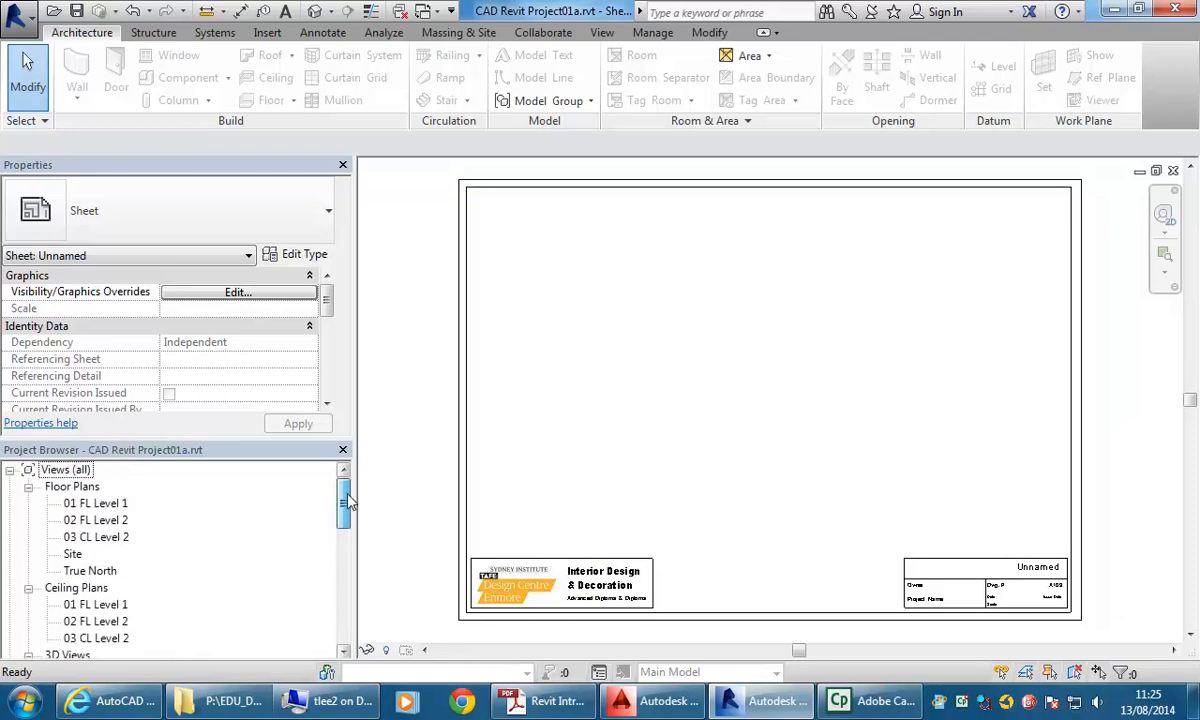
pyautogui.doubleClick(72, 555)
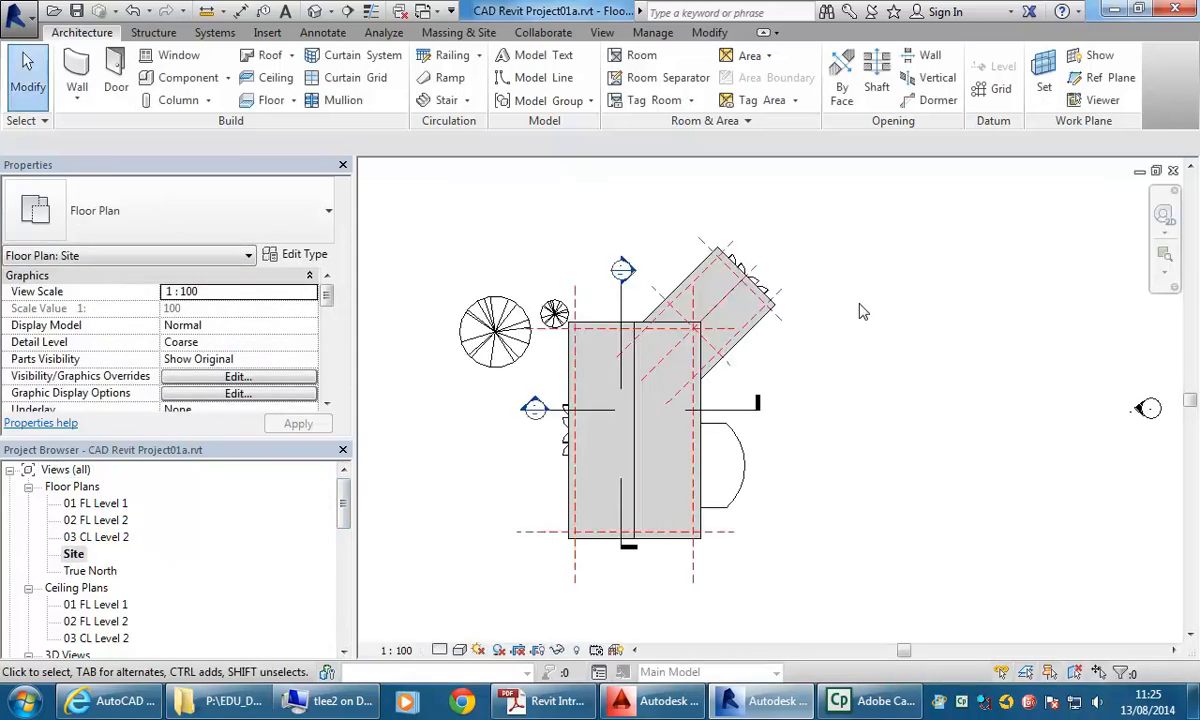
pyautogui.scroll(-5, 841, 372)
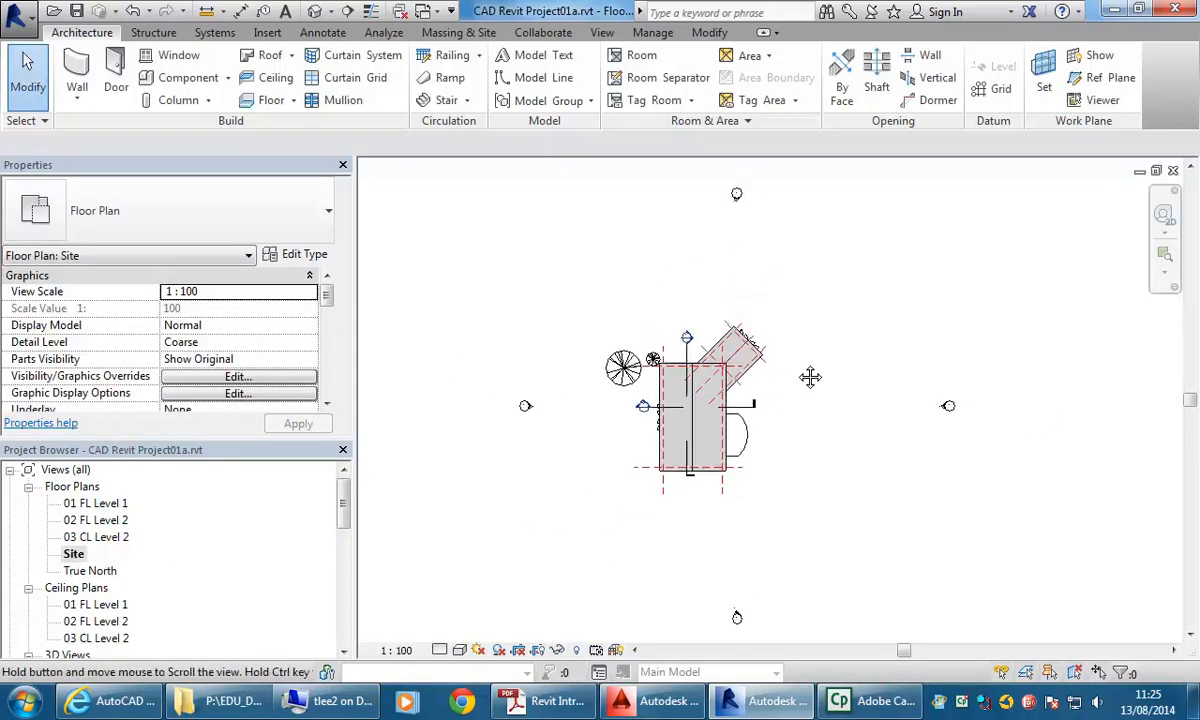
pyautogui.moveTo(782, 419); pyautogui.dragTo(796, 356, button='middle')
pyautogui.scroll(-2, 771, 367)
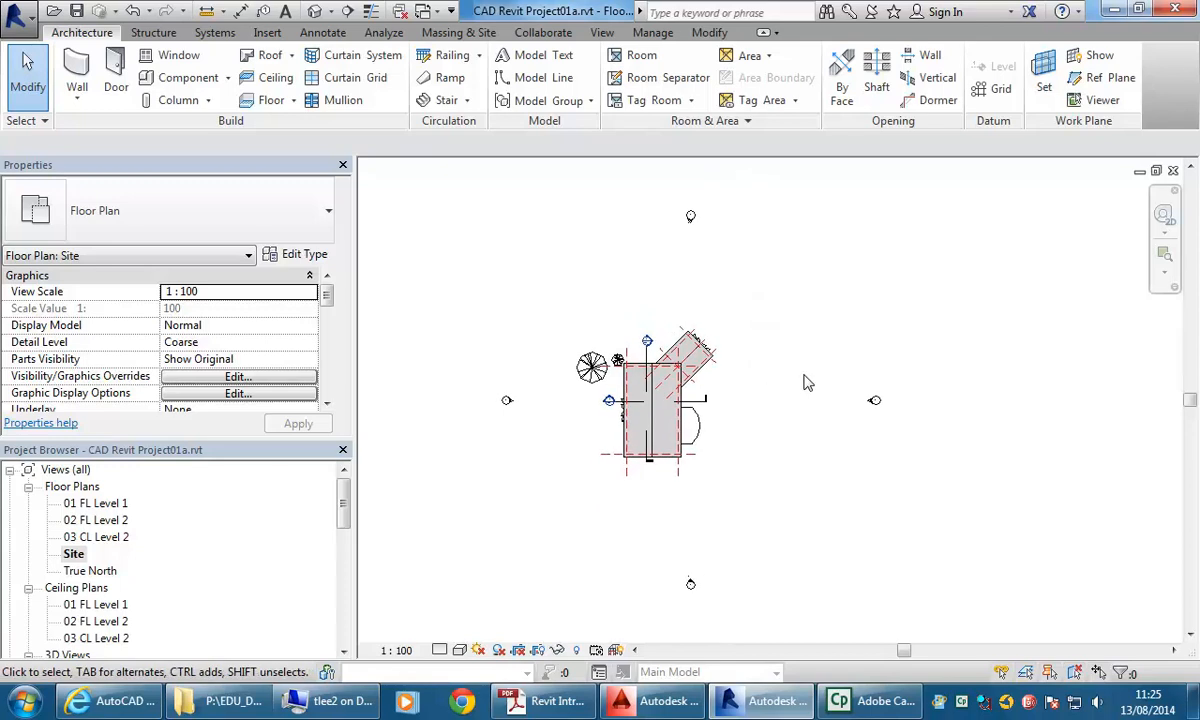
pyautogui.moveTo(776, 340)
pyautogui.mouseDown()
pyautogui.moveTo(900, 431)
pyautogui.moveTo(893, 422)
pyautogui.mouseUp()
pyautogui.rightClick(877, 406)
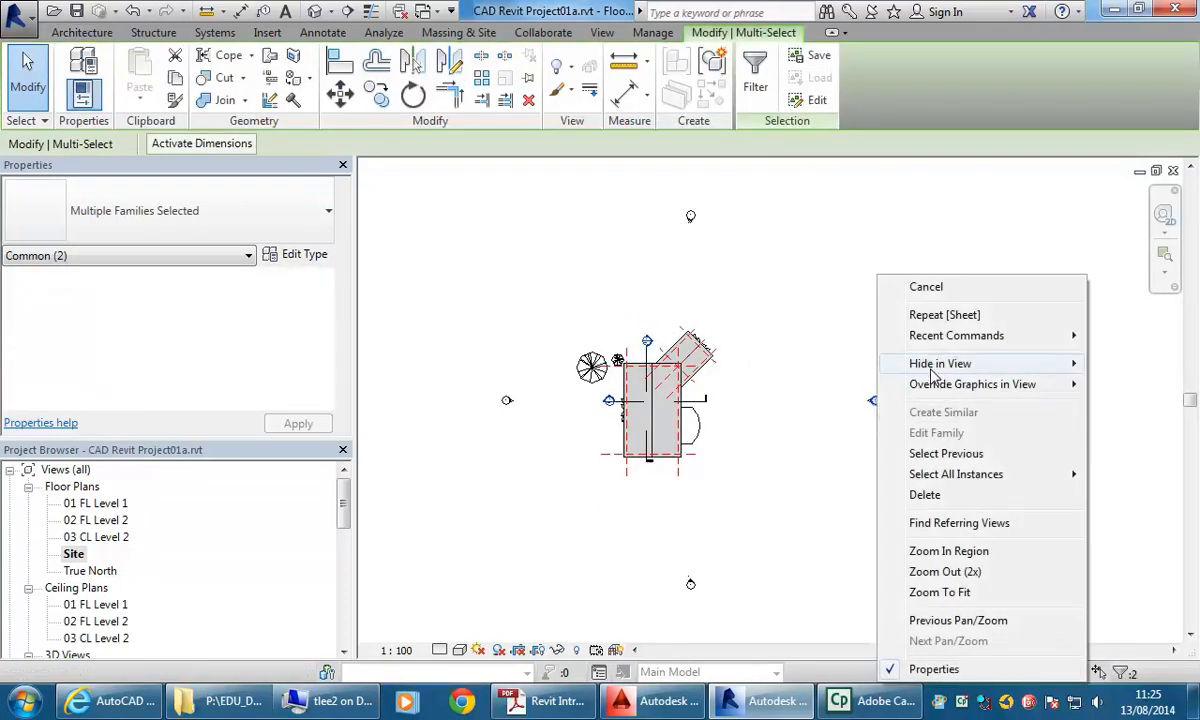
pyautogui.moveTo(920, 372)
pyautogui.click(834, 388)
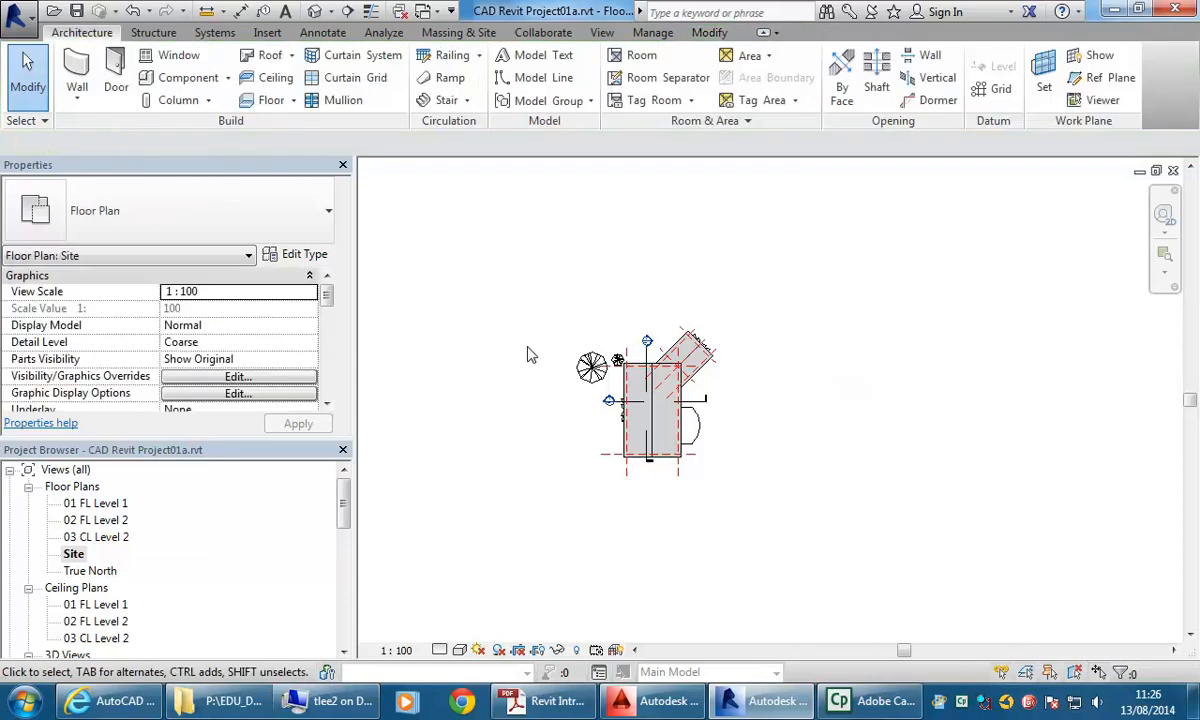
# Hide all reference planes in the Site view by category
pyautogui.scroll(3, 535, 357)
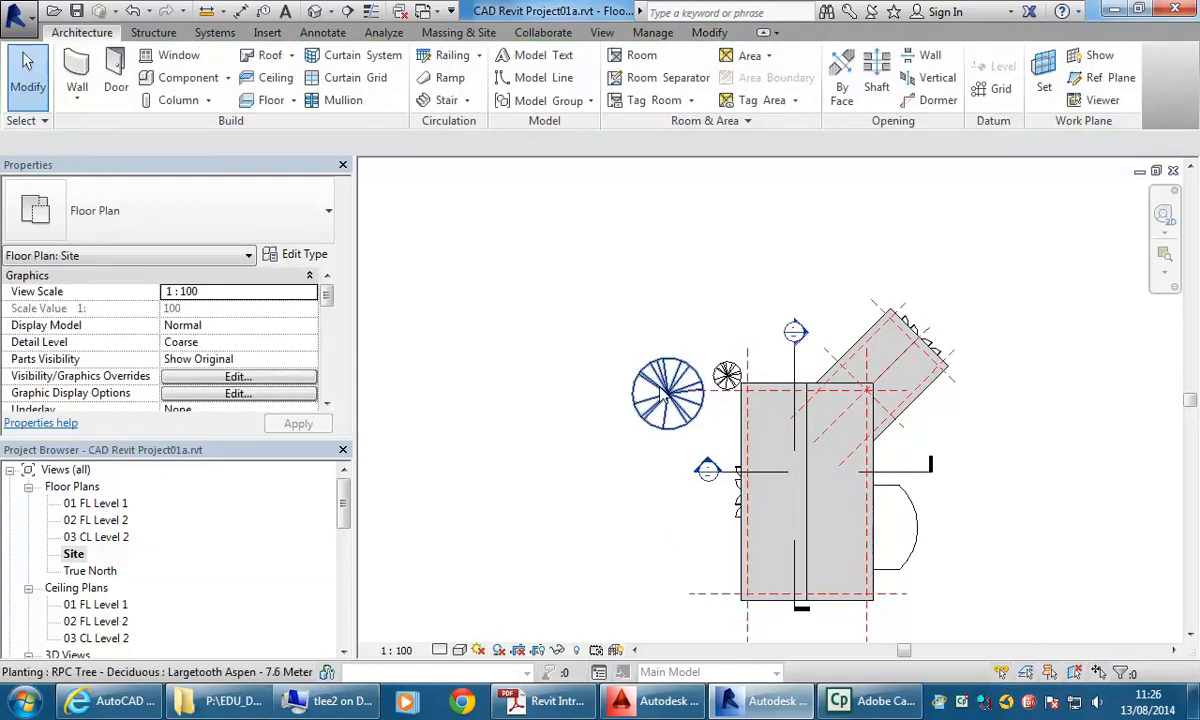
pyautogui.moveTo(734, 508); pyautogui.dragTo(680, 420, button='middle')
pyautogui.click(694, 544)
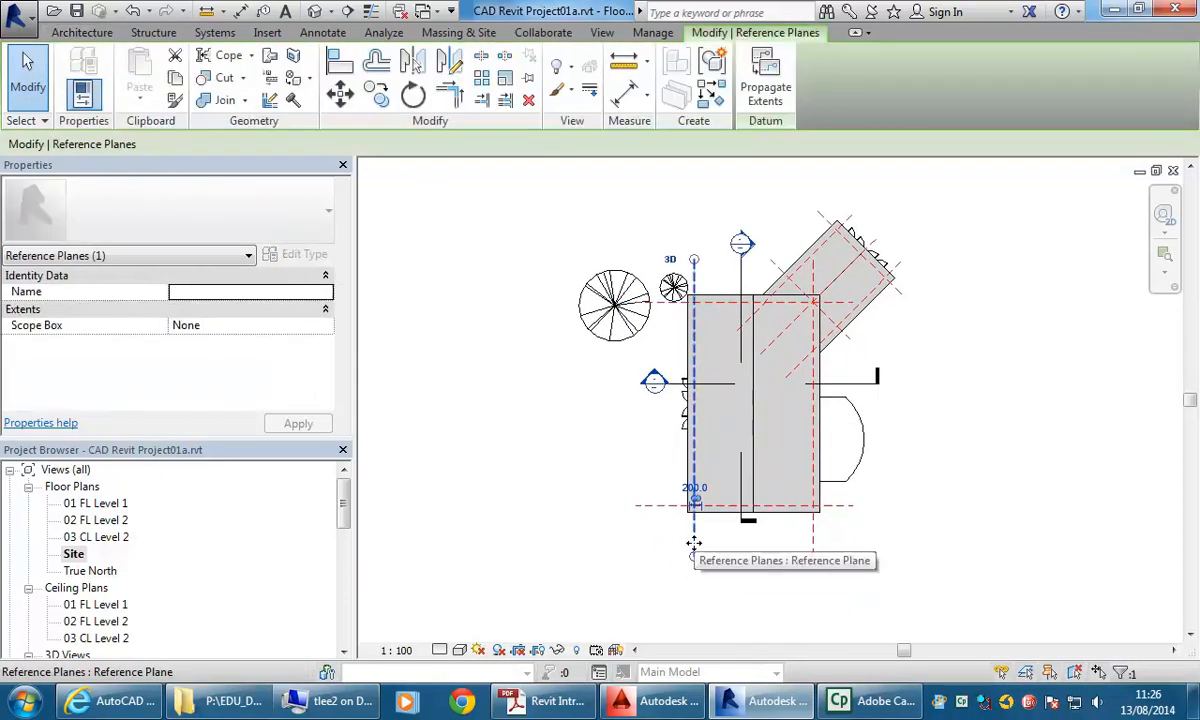
pyautogui.rightClick(694, 544)
pyautogui.moveTo(800, 224)
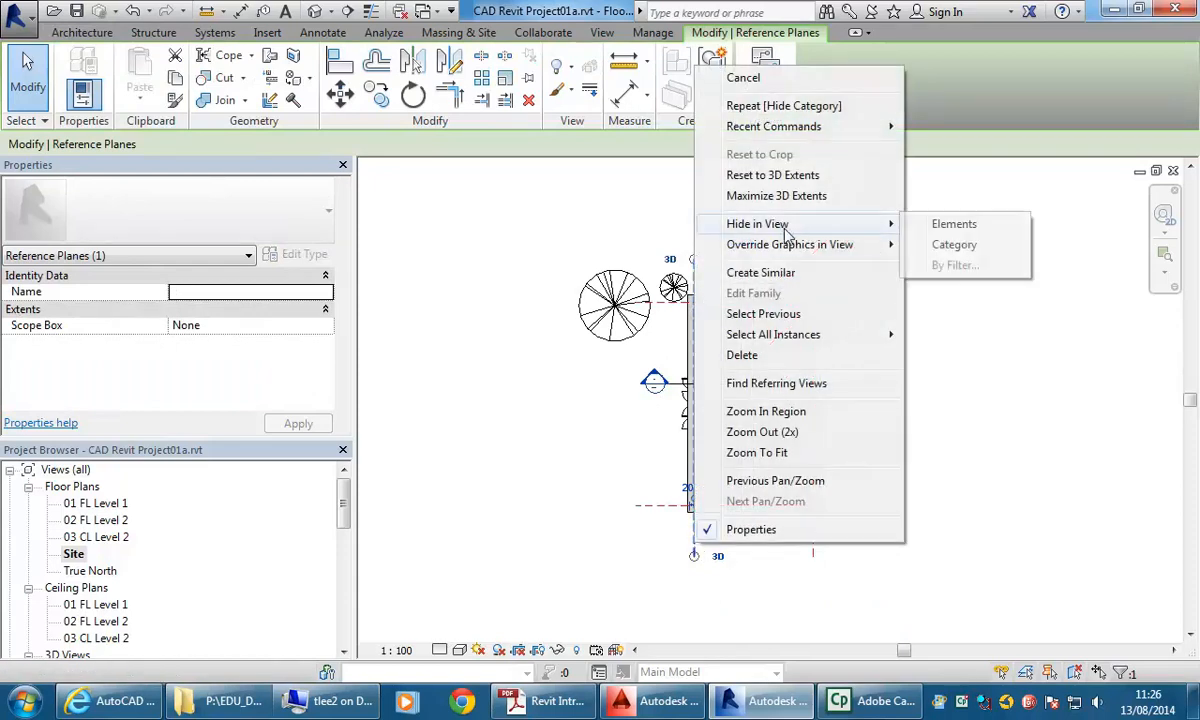
pyautogui.click(932, 245)
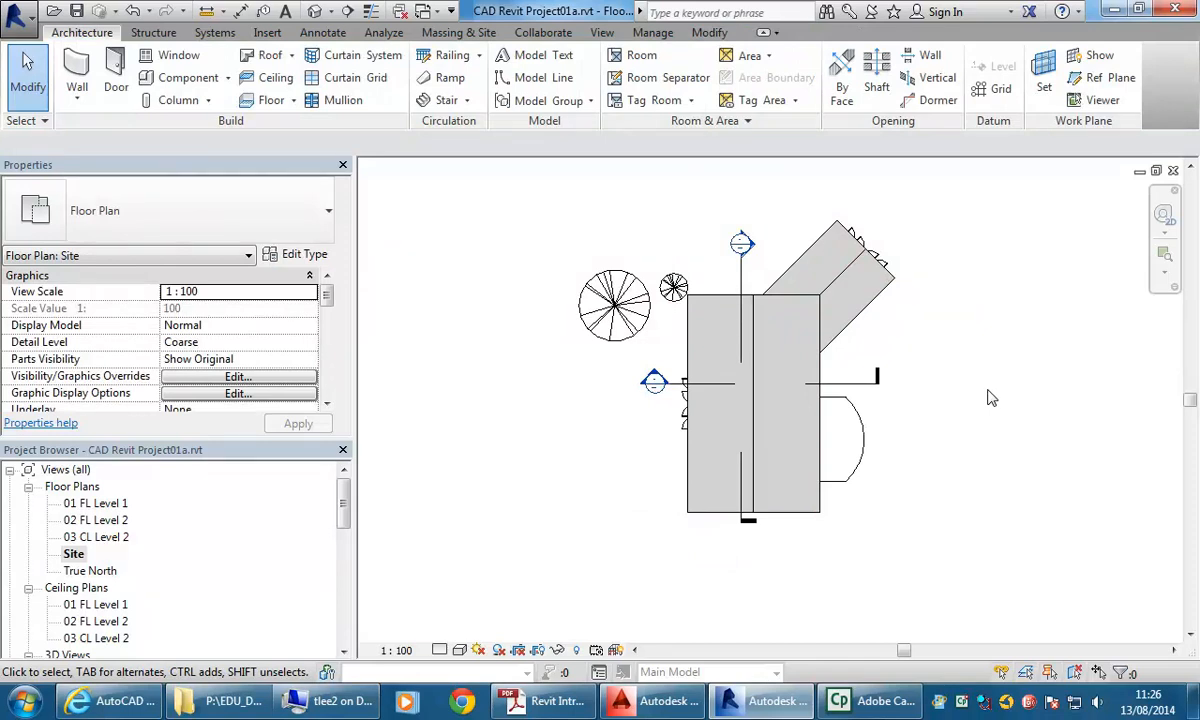
# Reveal the hidden elements in the Site view, unhide the reference planes category, and leave the reveal mode
pyautogui.click(576, 652)
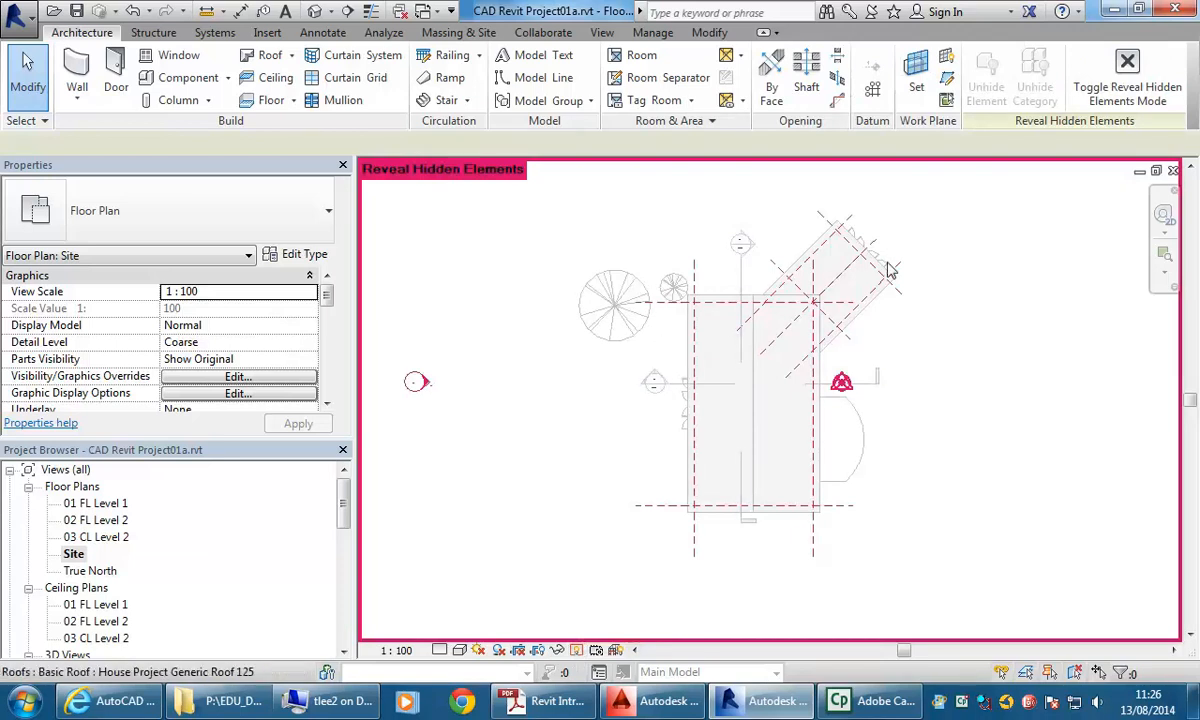
pyautogui.click(815, 546)
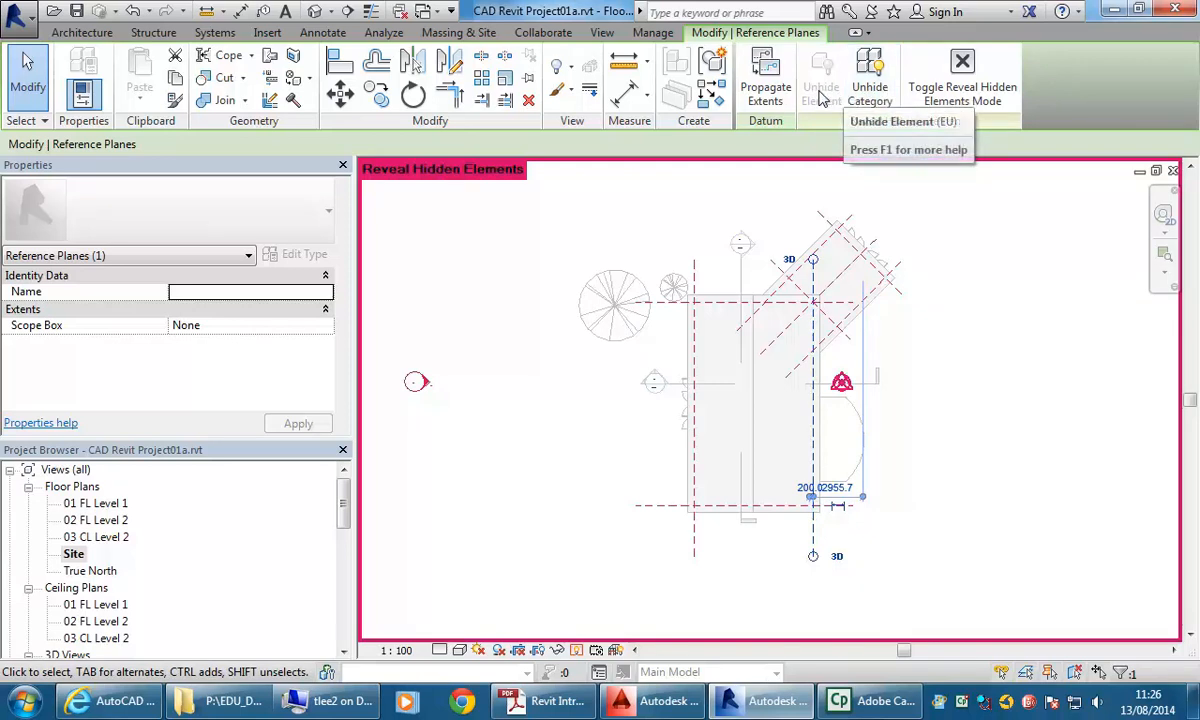
pyautogui.click(869, 90)
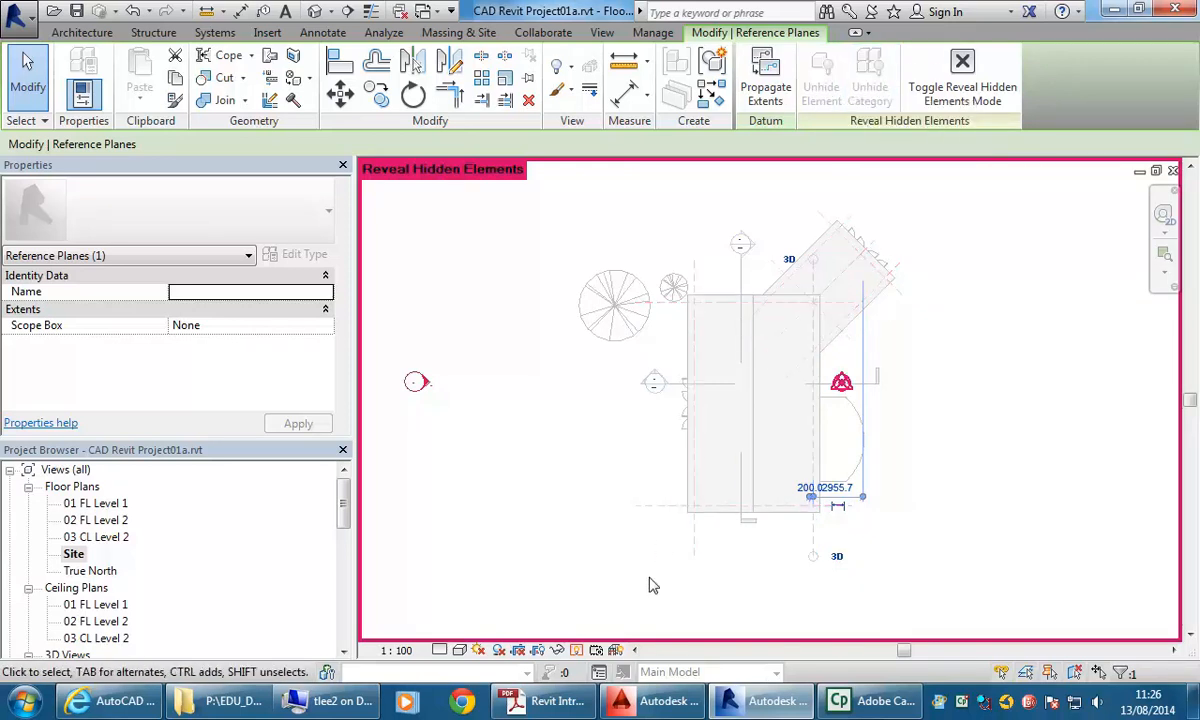
pyautogui.click(578, 651)
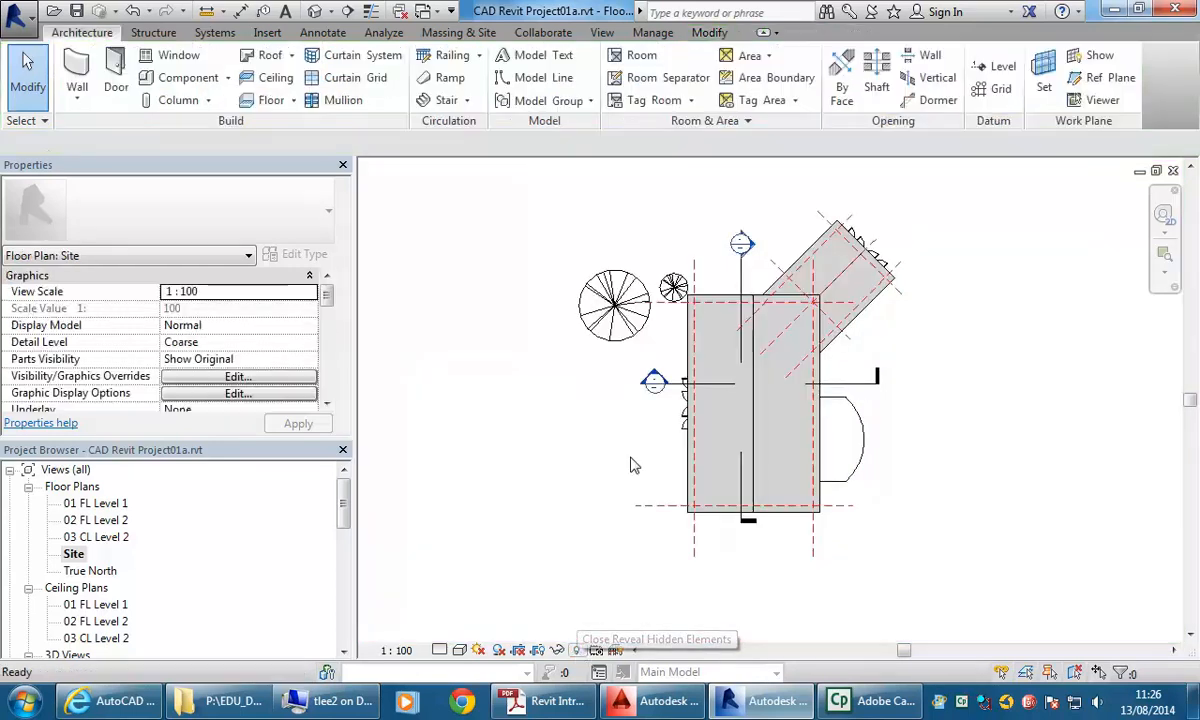
# Hide the reference planes category in the Site view again, starting from the plane along the house's west wall
pyautogui.click(695, 545)
pyautogui.rightClick(697, 545)
pyautogui.moveTo(860, 217)
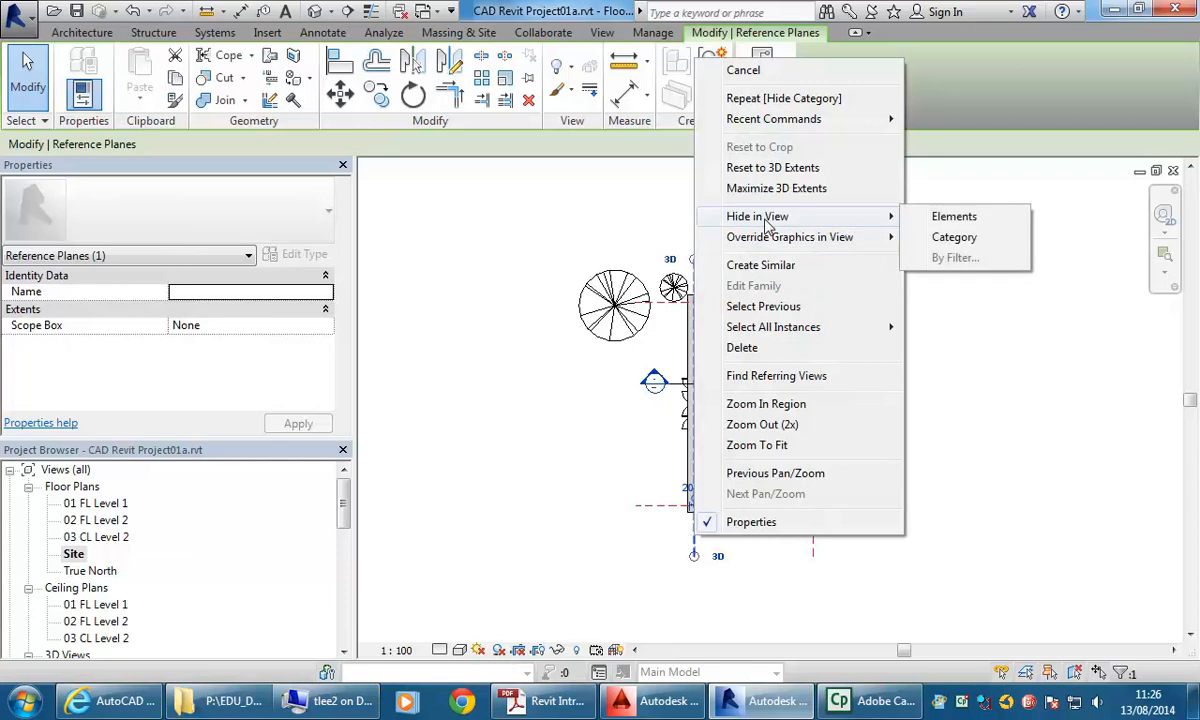
pyautogui.click(955, 240)
pyautogui.moveTo(951, 461); pyautogui.dragTo(883, 482, button='middle')
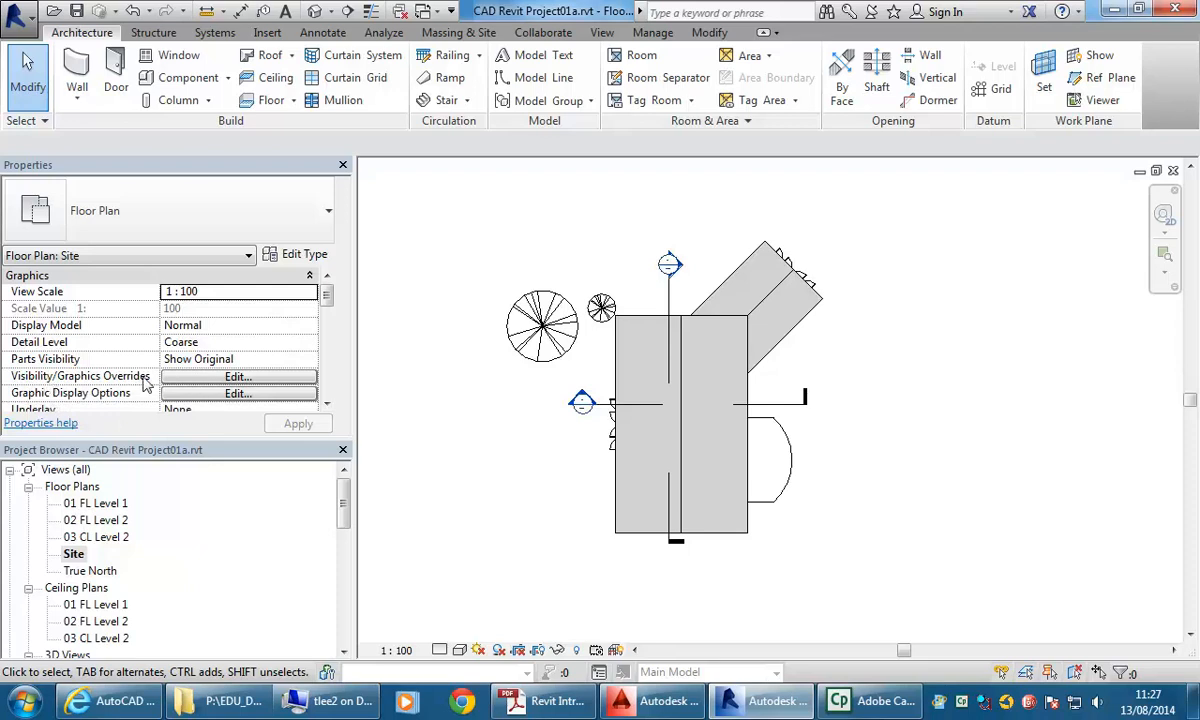
# Review the Site view's visibility overrides for model and annotation categories, including Reference Planes, and close the settings
pyautogui.click(234, 377)
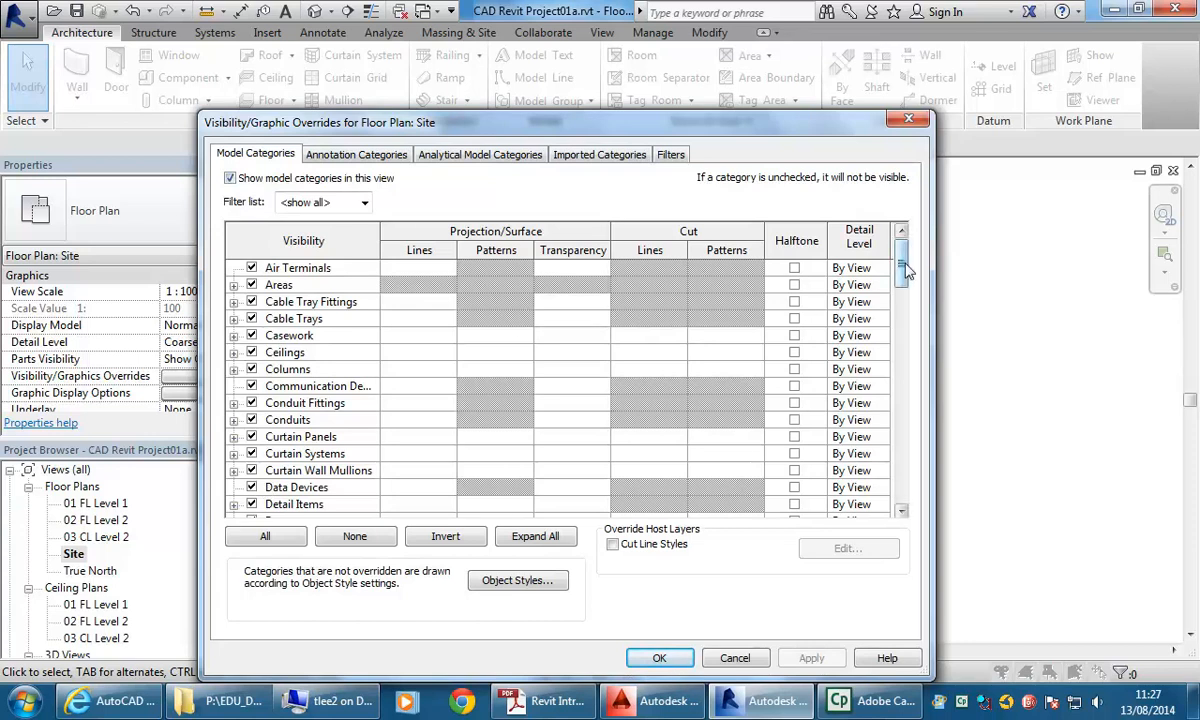
pyautogui.moveTo(903, 275)
pyautogui.mouseDown()
pyautogui.moveTo(906, 498)
pyautogui.moveTo(903, 265)
pyautogui.moveTo(910, 480)
pyautogui.moveTo(903, 340)
pyautogui.mouseUp()
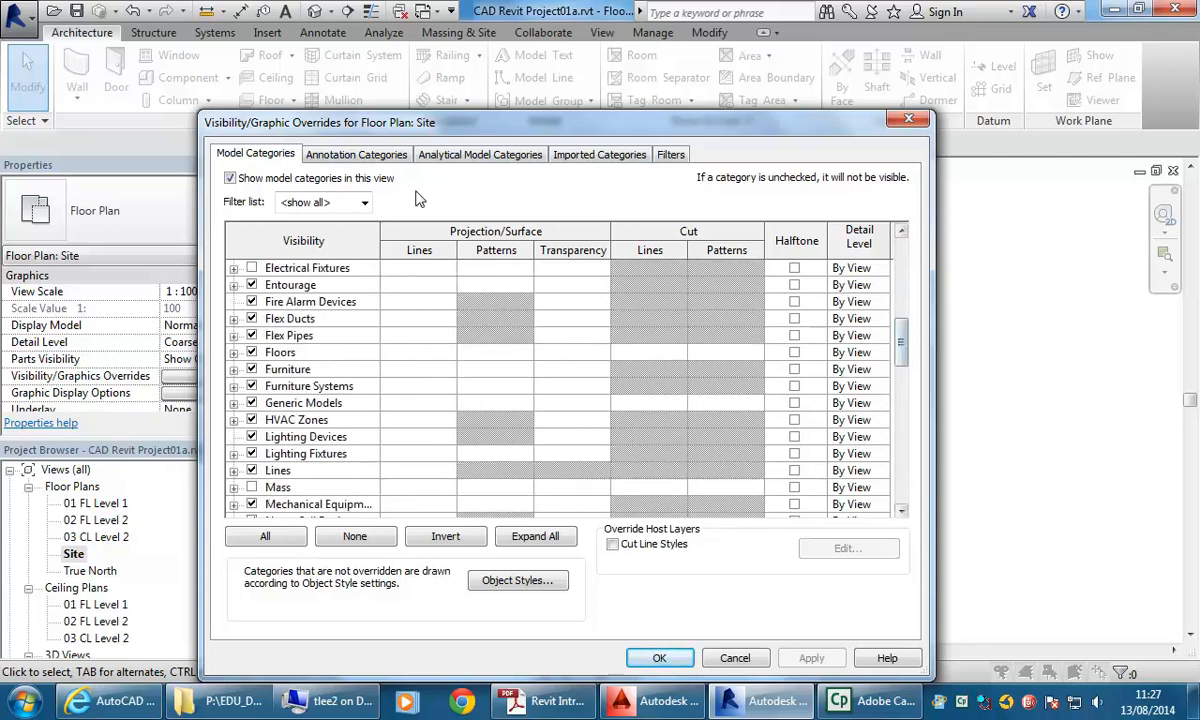
pyautogui.click(353, 157)
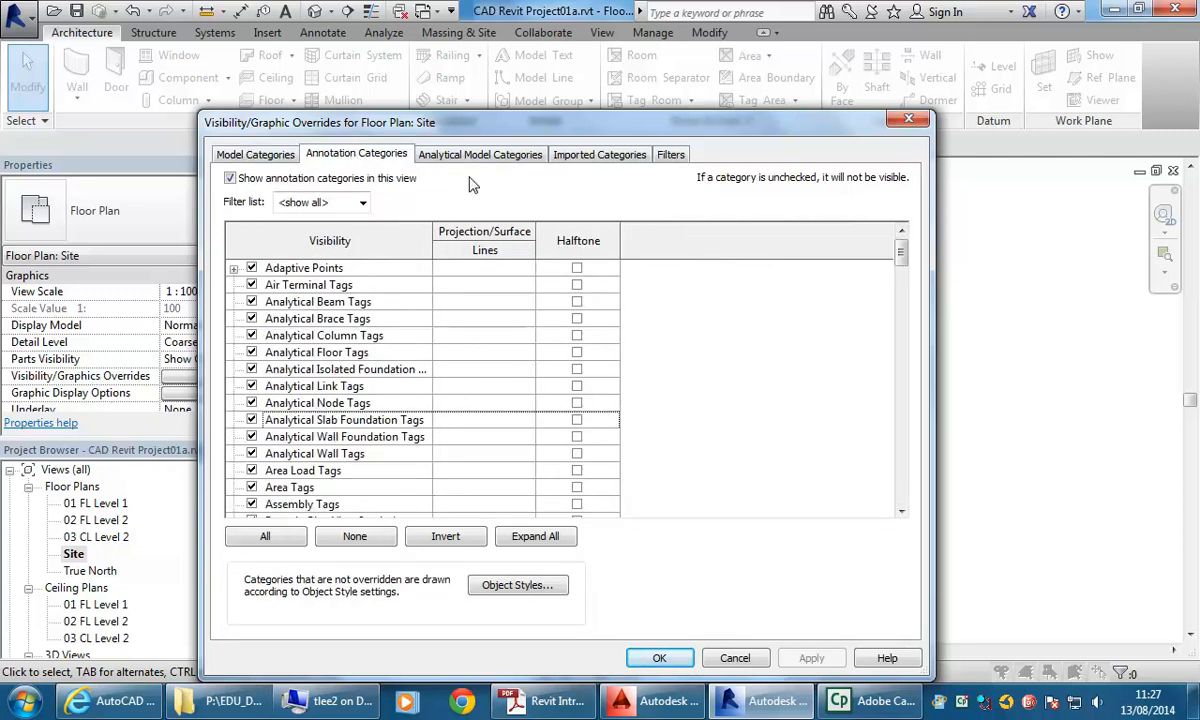
pyautogui.moveTo(900, 249); pyautogui.dragTo(898, 411)
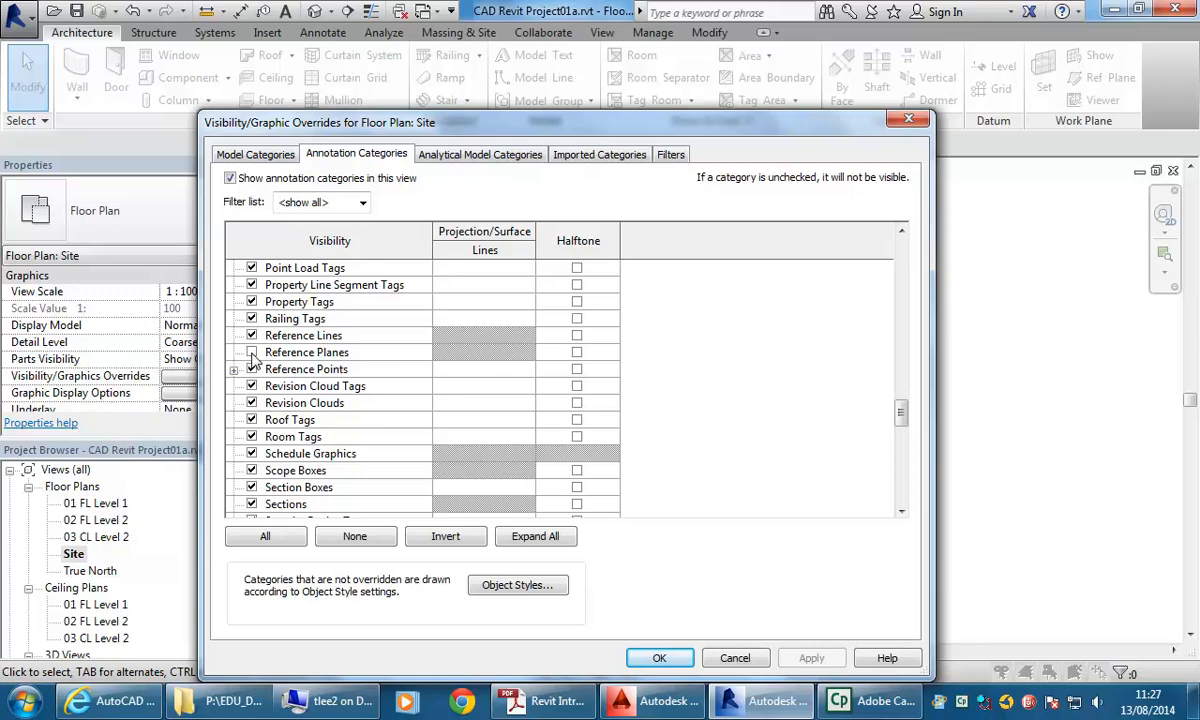
pyautogui.click(659, 657)
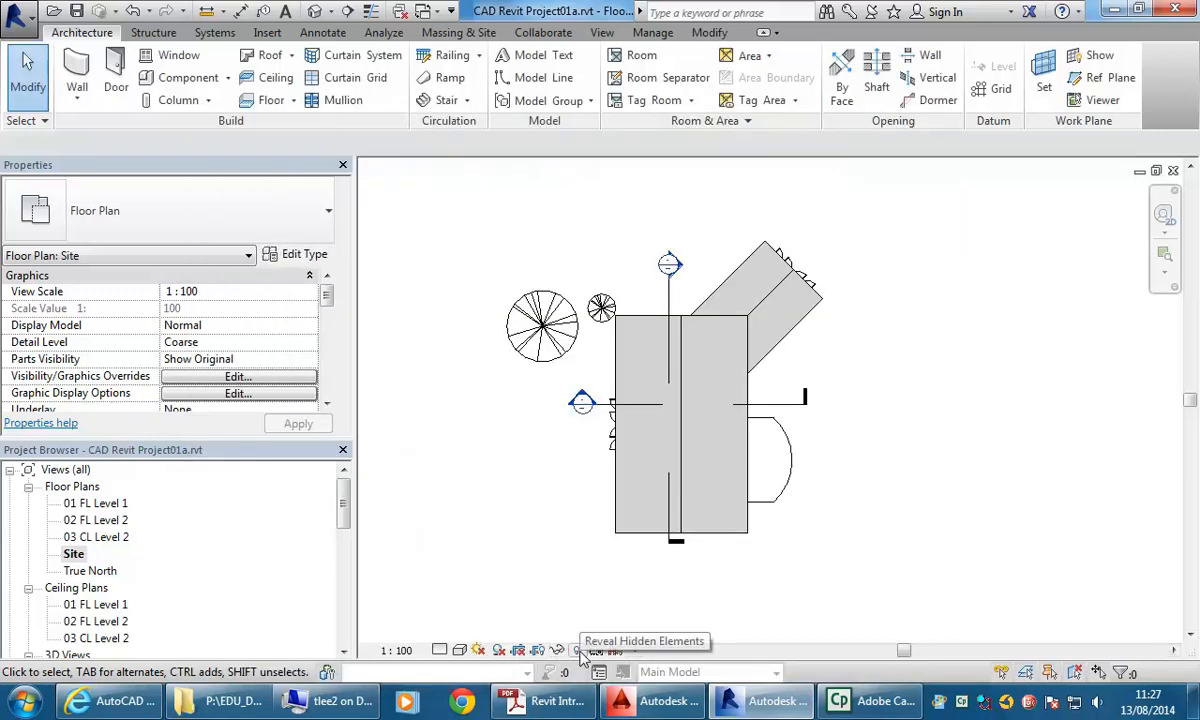
# Hide the doors category in the Site view, starting from the four-leaf glass panel door on the angled wing
pyautogui.scroll(3, 790, 290)
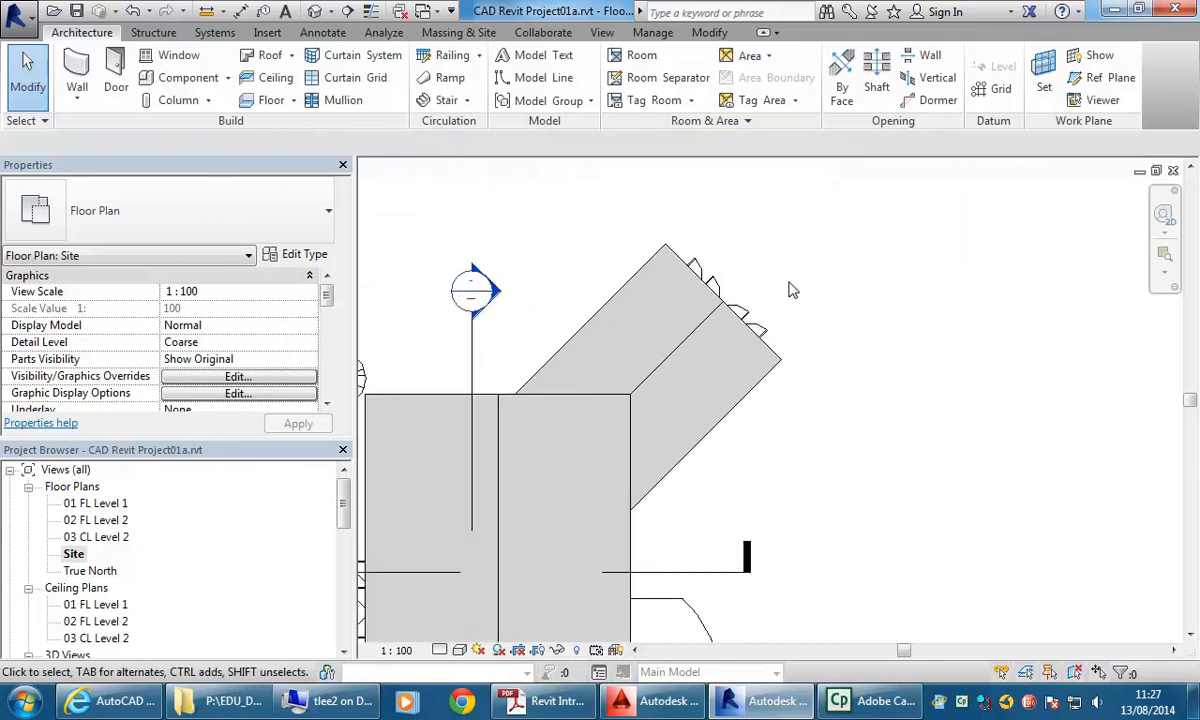
pyautogui.scroll(3, 757, 265)
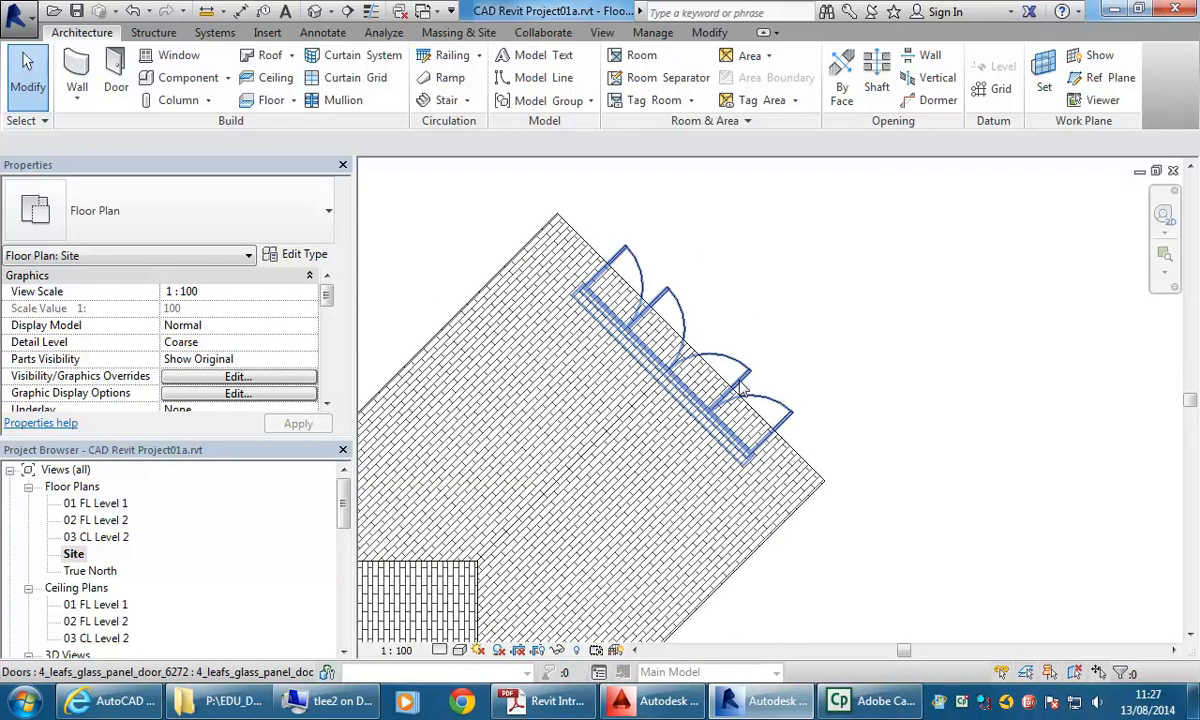
pyautogui.click(745, 382)
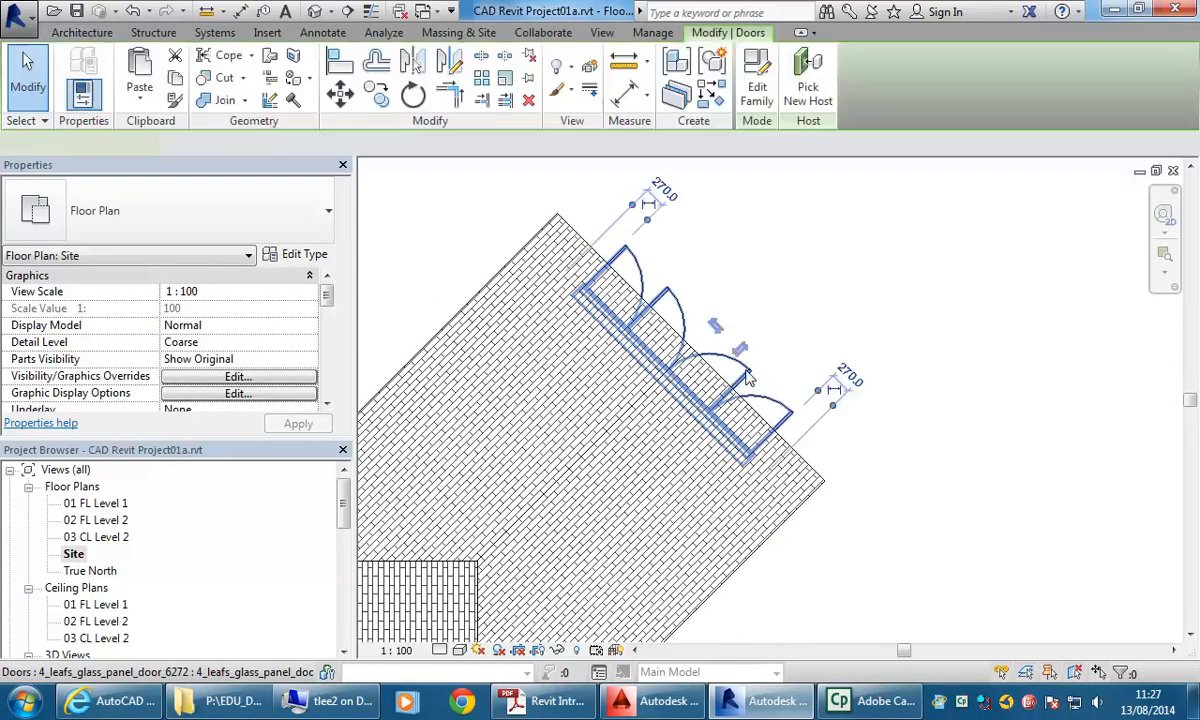
pyautogui.rightClick(748, 377)
pyautogui.moveTo(808, 366)
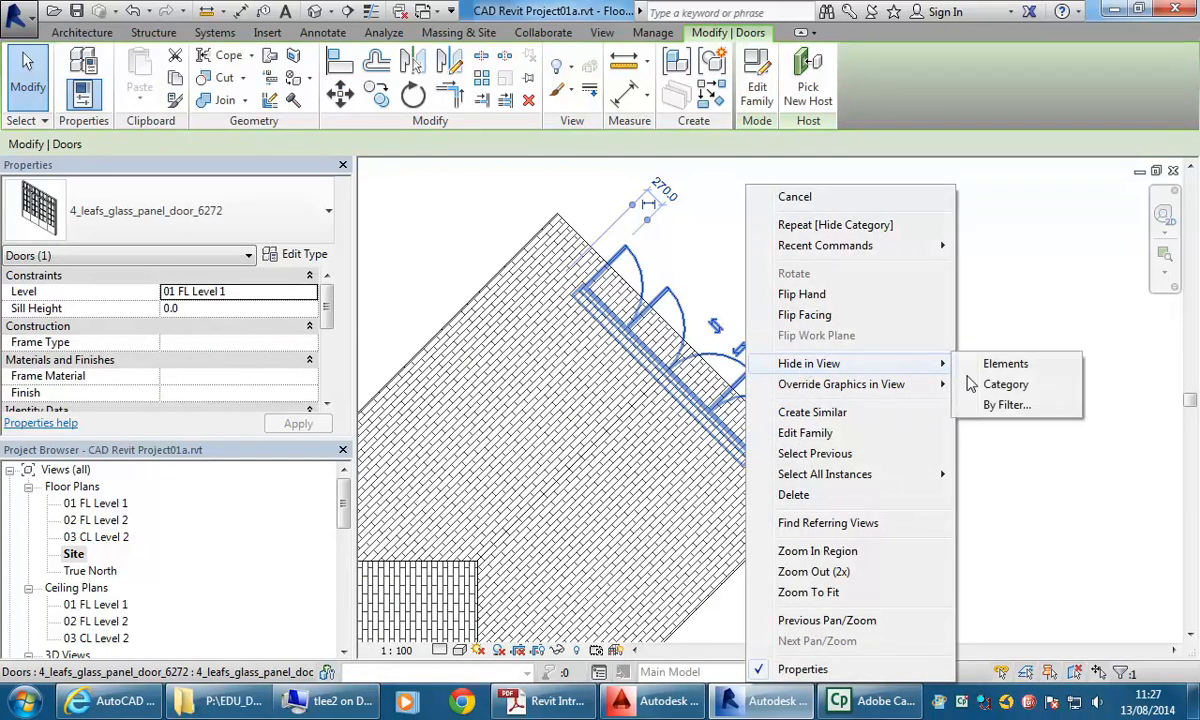
pyautogui.click(1006, 385)
pyautogui.scroll(-3, 1023, 394)
pyautogui.moveTo(1023, 394)
pyautogui.mouseDown(button='middle')
pyautogui.moveTo(967, 356)
pyautogui.moveTo(928, 307)
pyautogui.moveTo(876, 301)
pyautogui.mouseUp(button='middle')
pyautogui.scroll(-1, 928, 307)
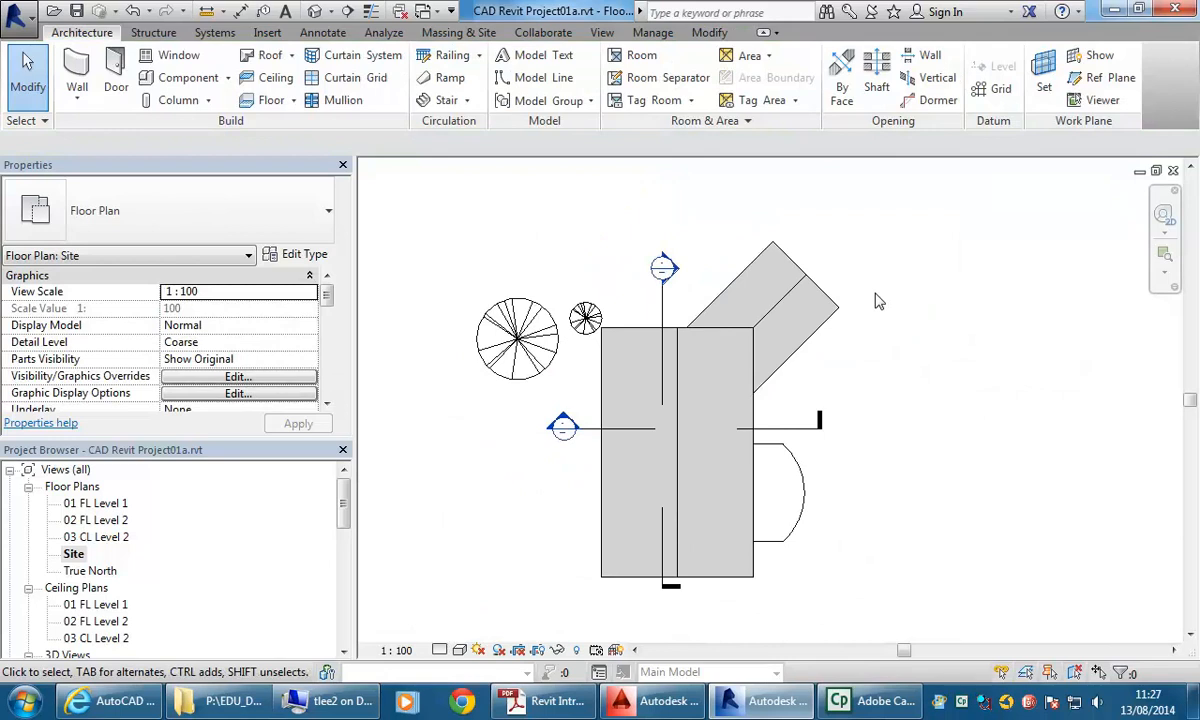
# Set the Site view's scale to 1:200
pyautogui.moveTo(342, 505); pyautogui.dragTo(336, 624)
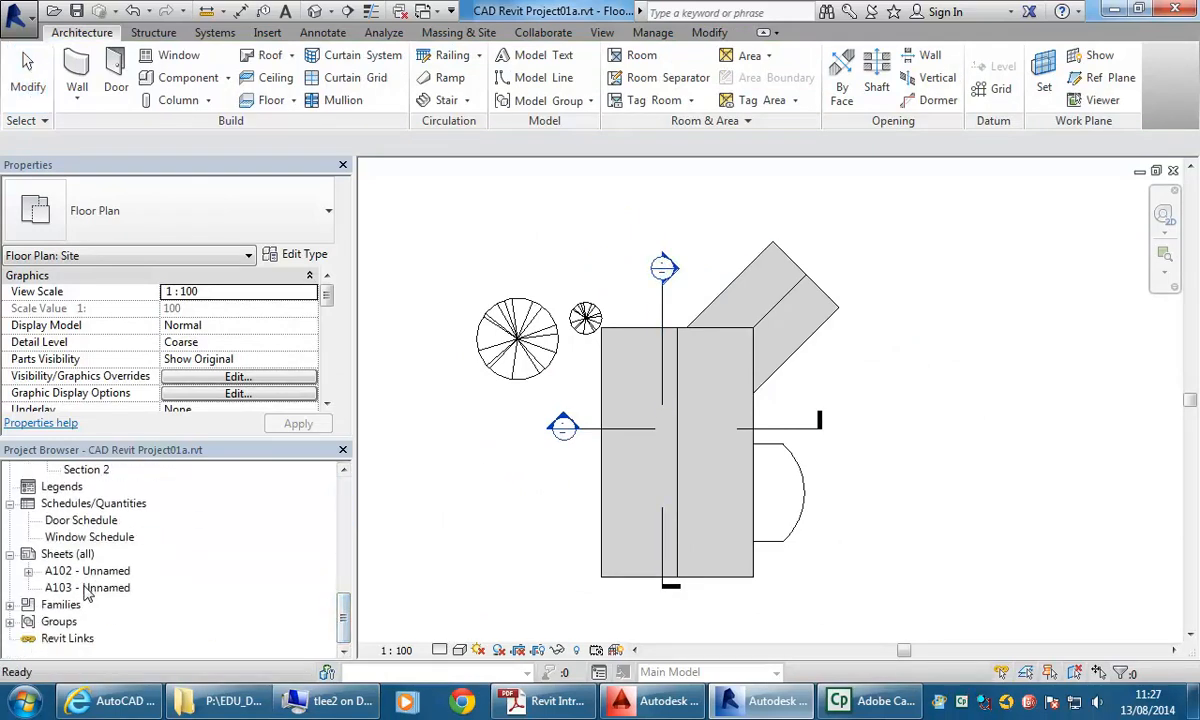
pyautogui.click(491, 557)
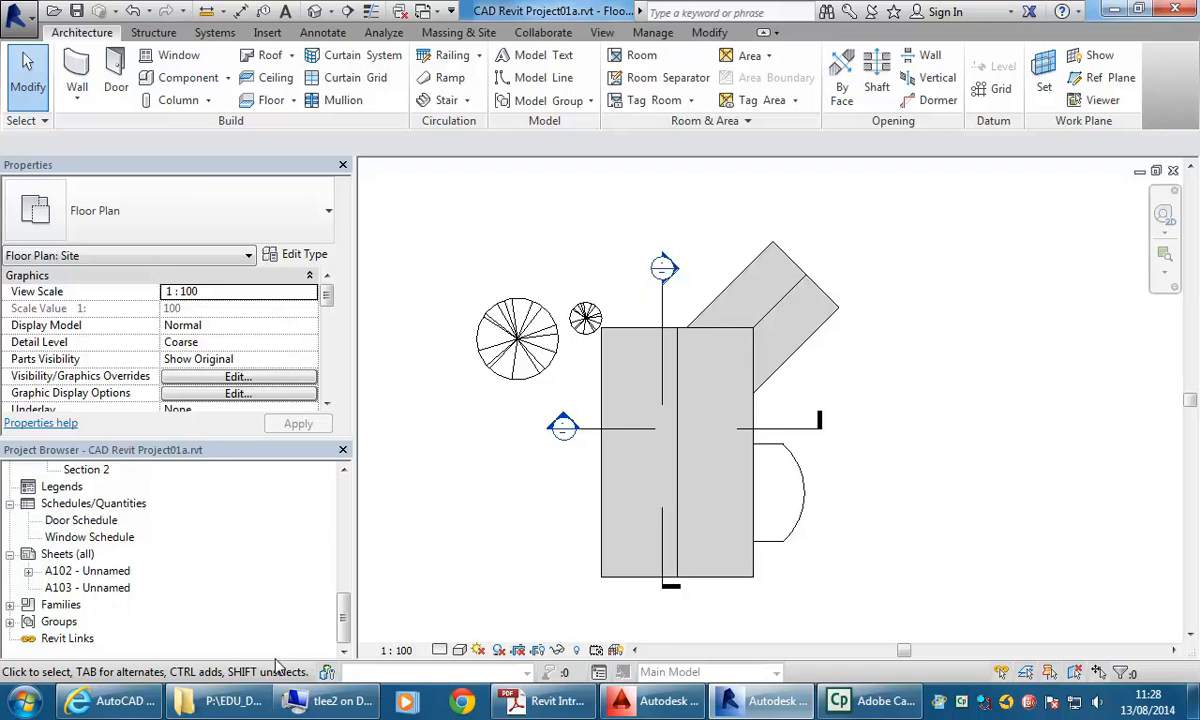
pyautogui.click(396, 650)
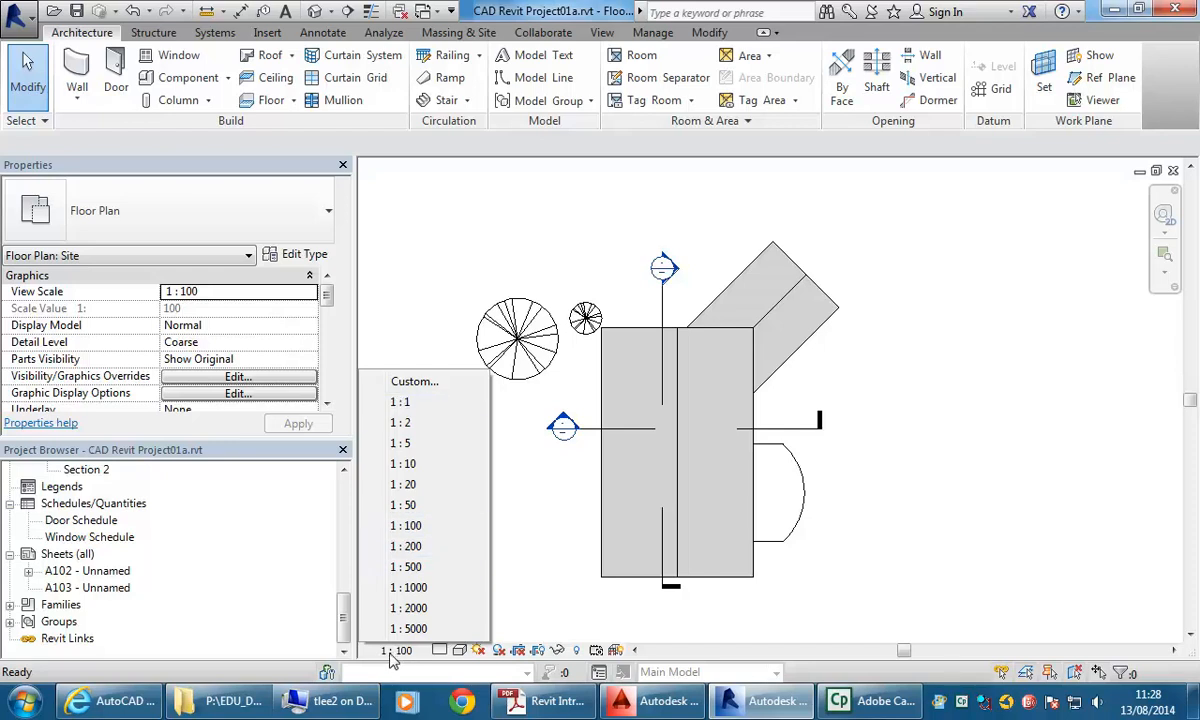
pyautogui.click(410, 546)
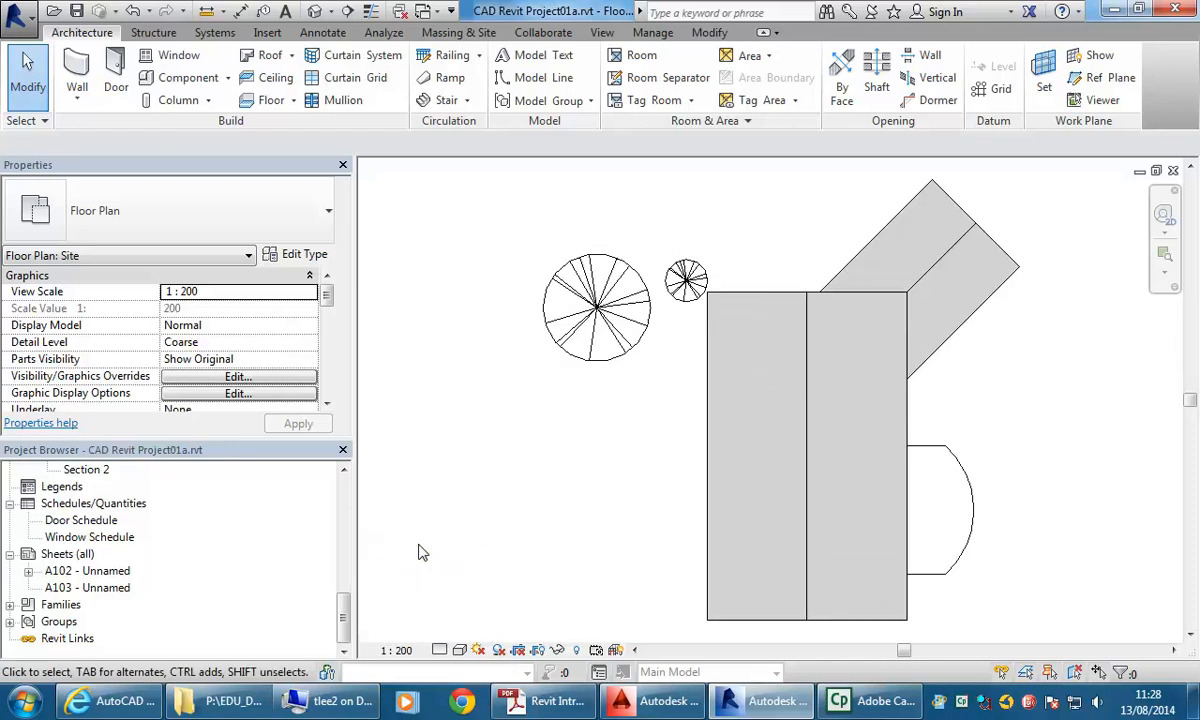
pyautogui.scroll(-2, 606, 418)
pyautogui.moveTo(604, 424); pyautogui.dragTo(528, 481, button='middle')
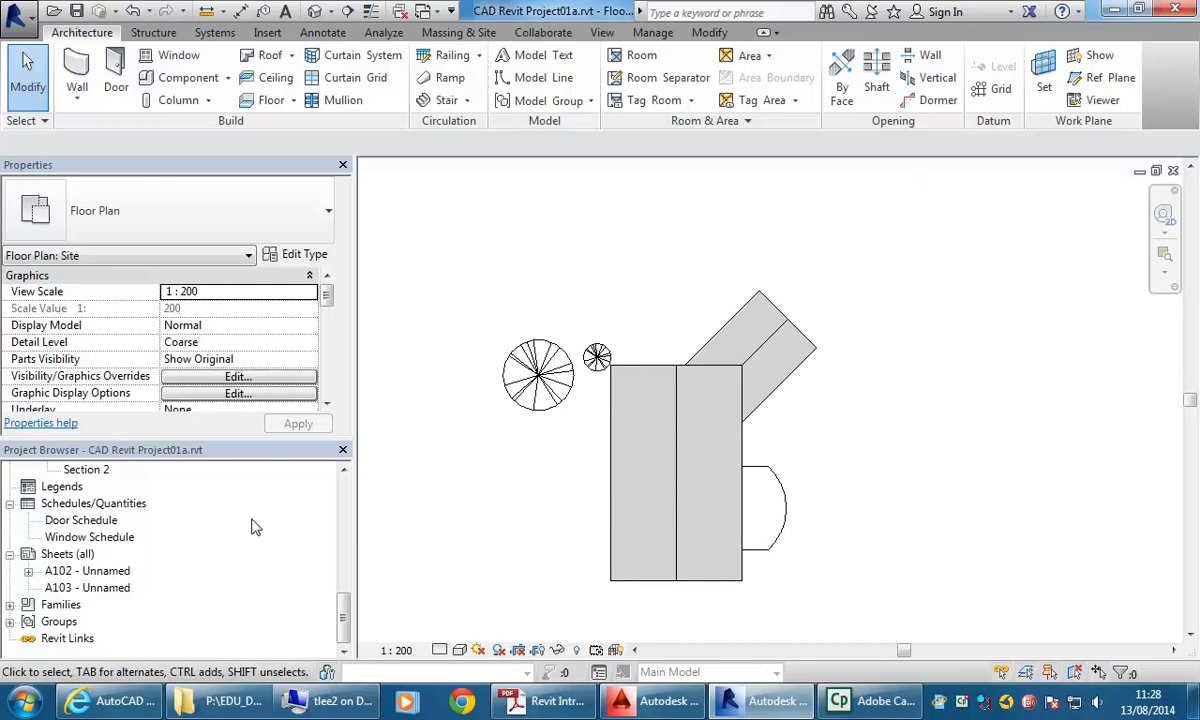
# Open sheet A103 and place the Site floor plan in the upper left area of the sheet
pyautogui.doubleClick(82, 587)
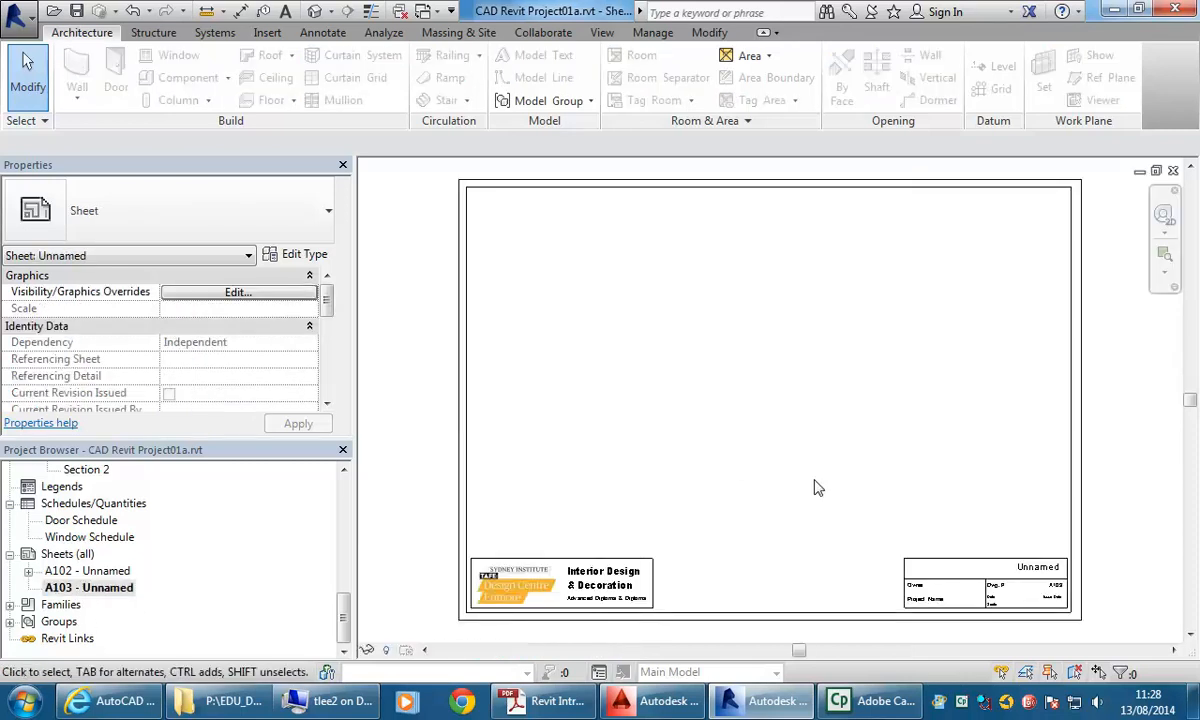
pyautogui.moveTo(342, 612); pyautogui.dragTo(338, 488)
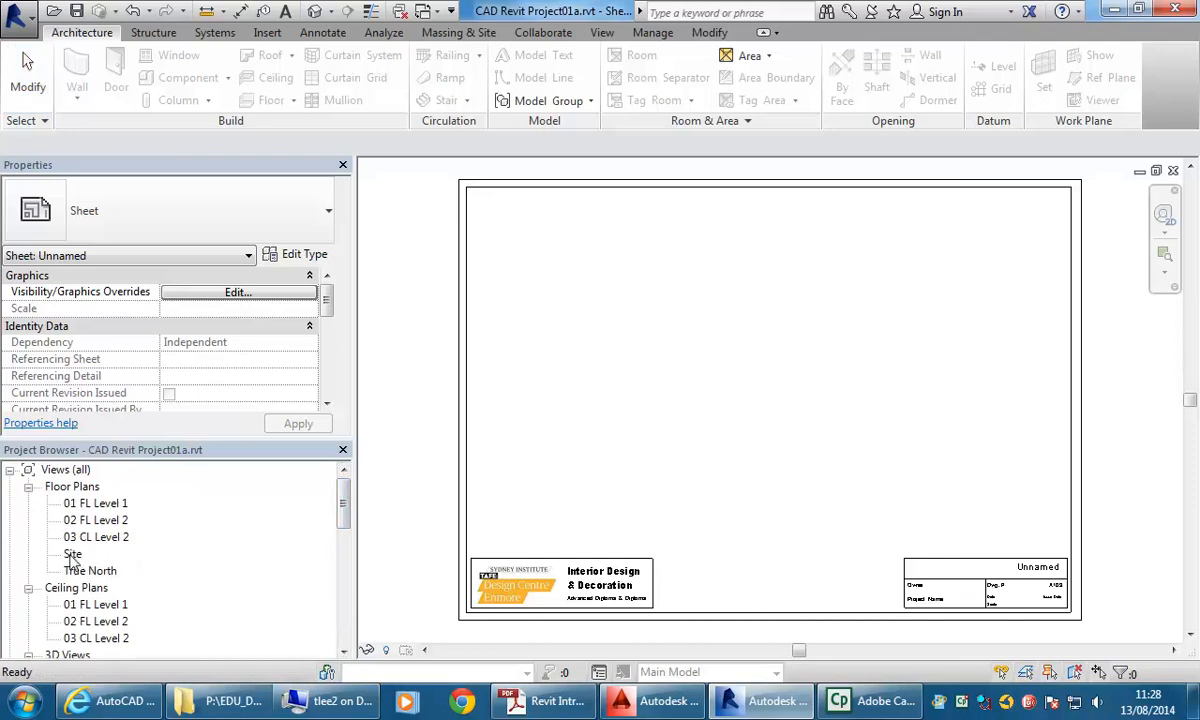
pyautogui.moveTo(72, 558); pyautogui.dragTo(660, 340)
pyautogui.click(595, 283)
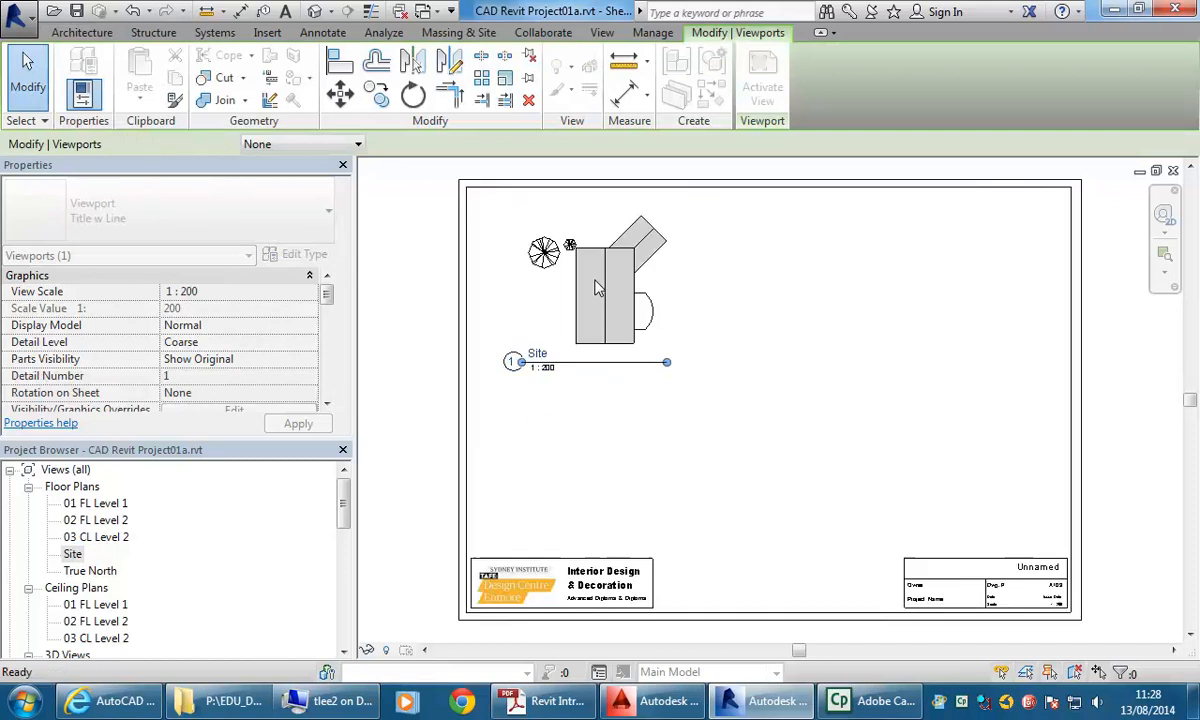
pyautogui.click(721, 437)
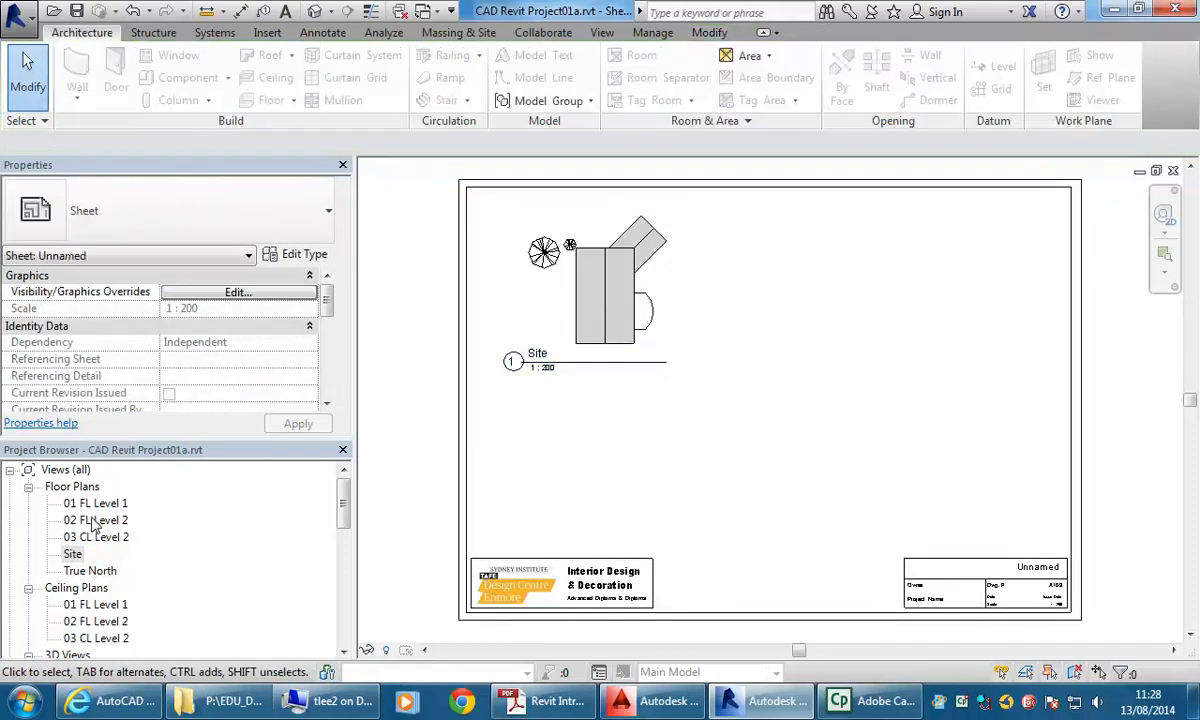
# Open sheet A102 and examine the scale shown under the 01 FL Level 1 view title
pyautogui.moveTo(343, 495); pyautogui.dragTo(343, 612)
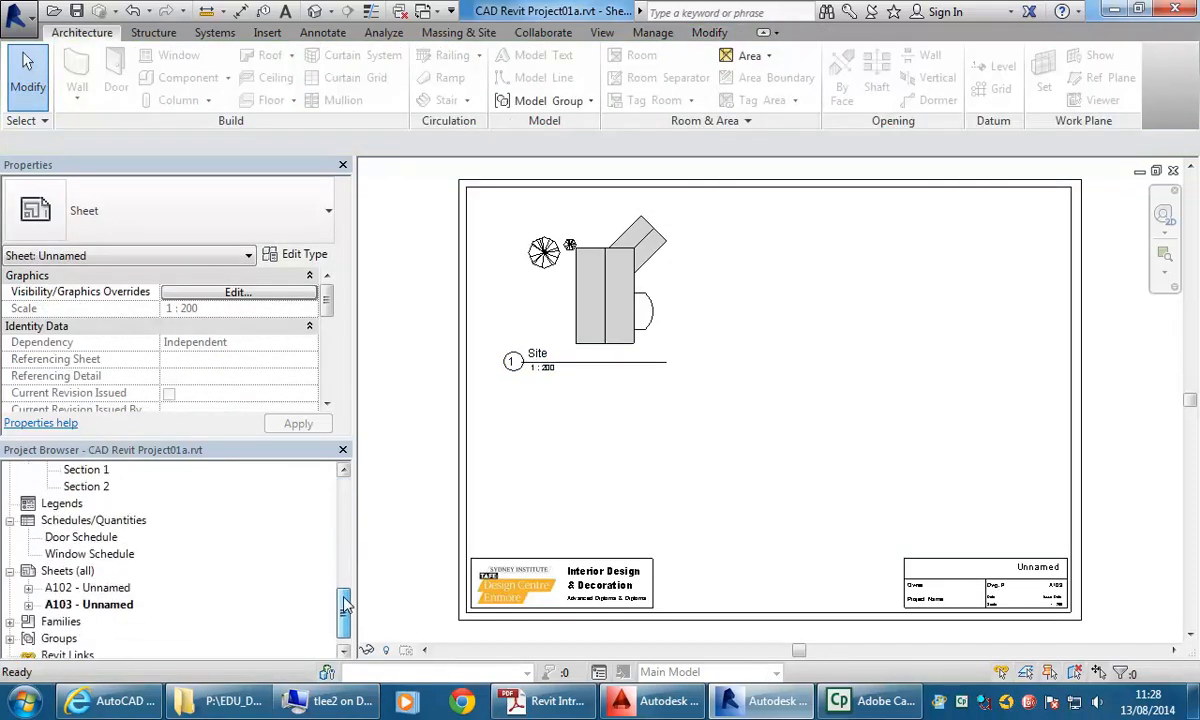
pyautogui.doubleClick(128, 588)
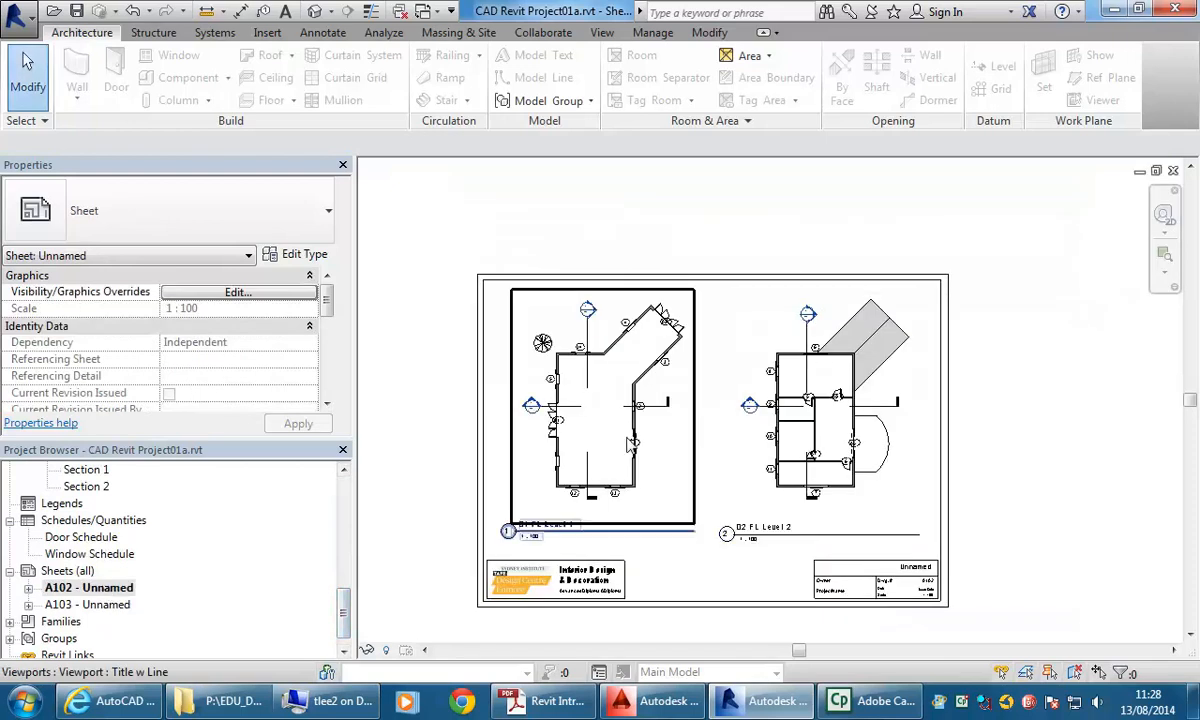
pyautogui.scroll(5, 593, 553)
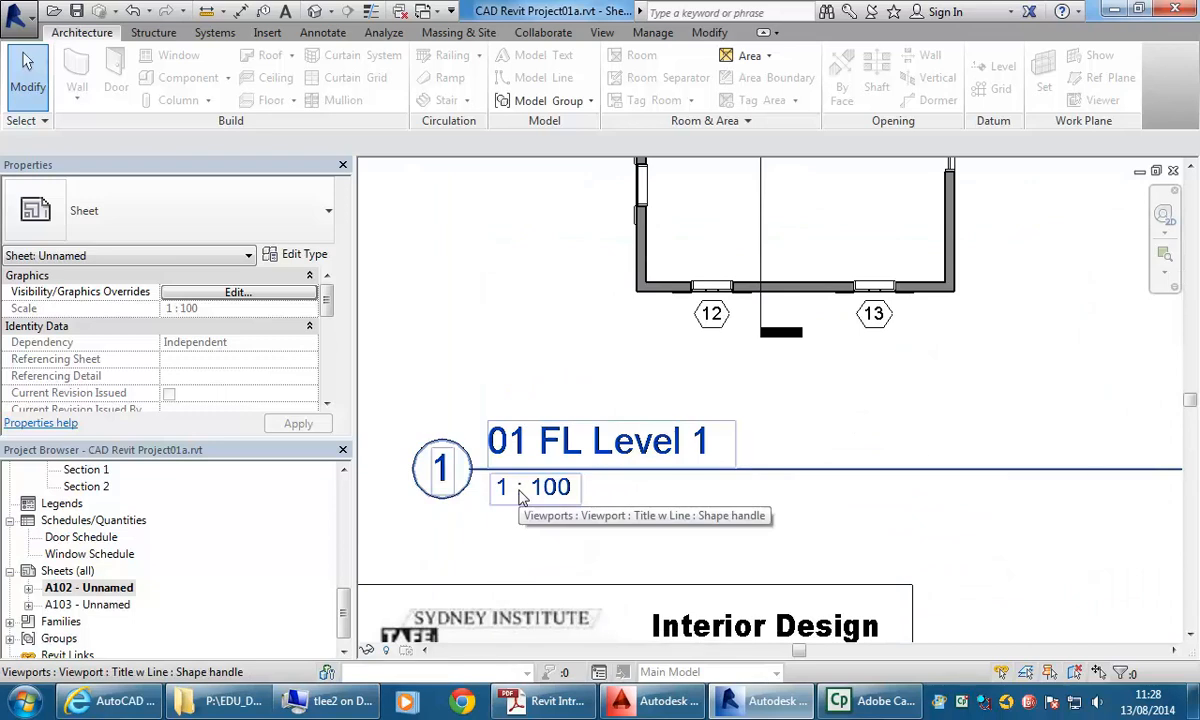
pyautogui.scroll(-4, 519, 497)
# Set the view scale of the 01 FL Level 1 viewport on sheet A102 to 1:200
pyautogui.click(640, 335)
pyautogui.scroll(-2, 645, 415)
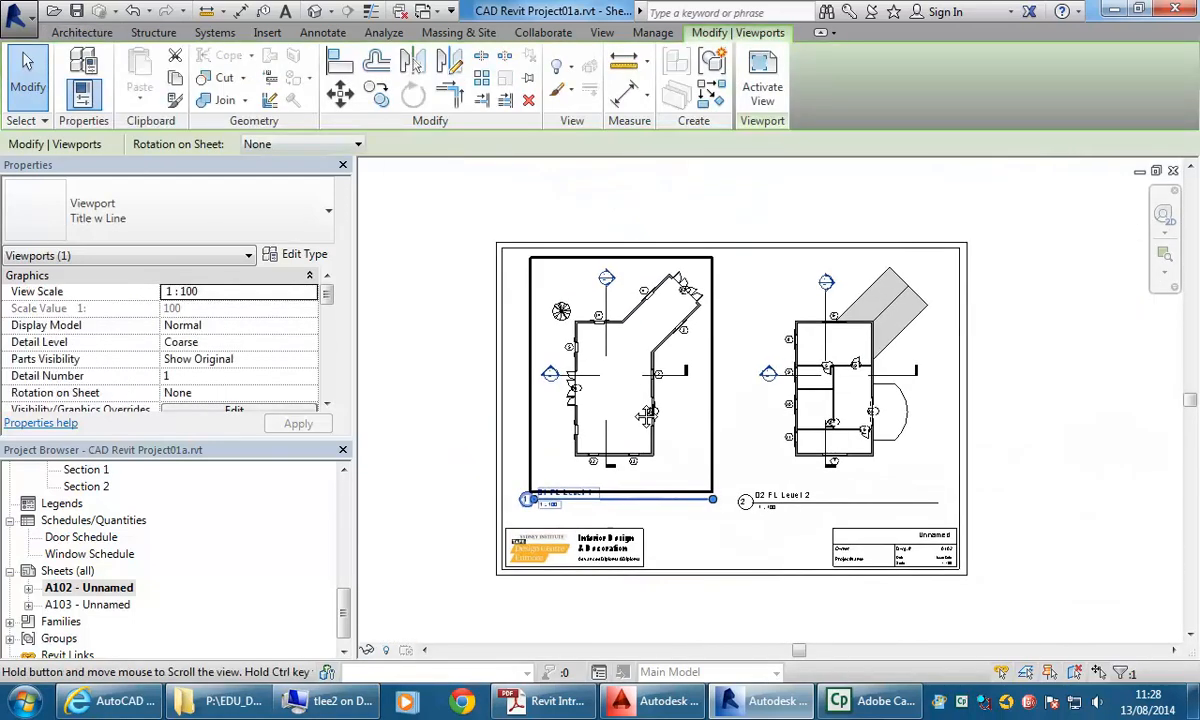
pyautogui.click(312, 295)
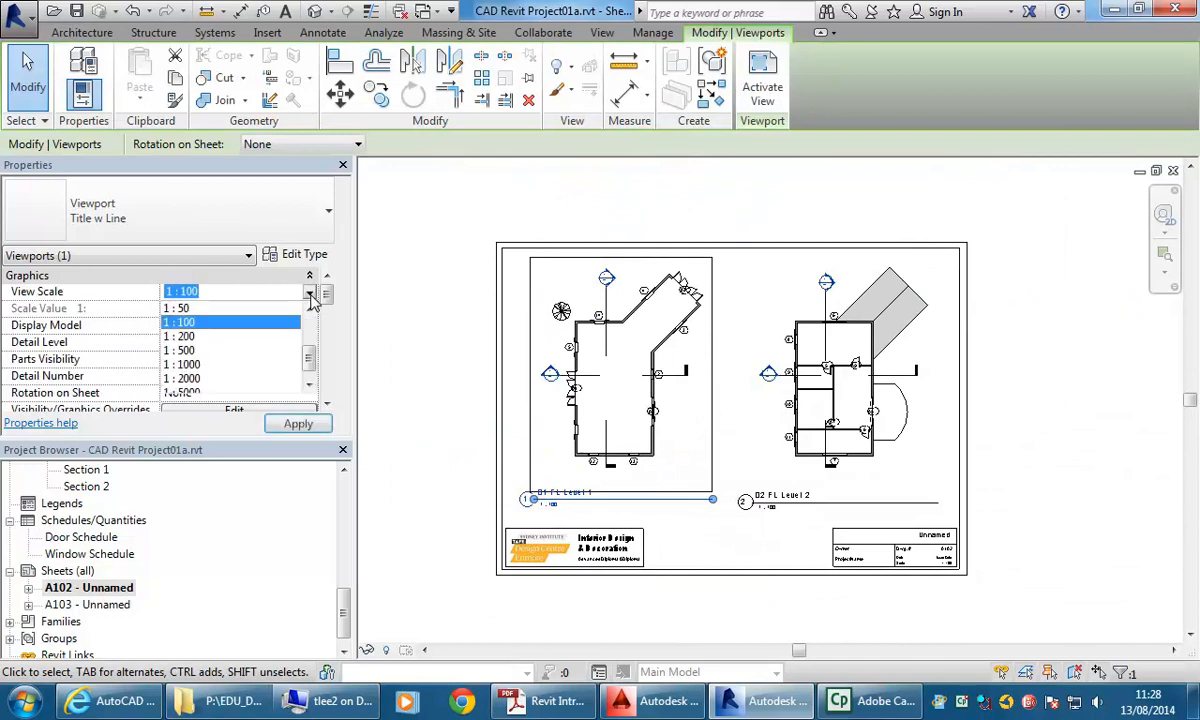
pyautogui.click(182, 337)
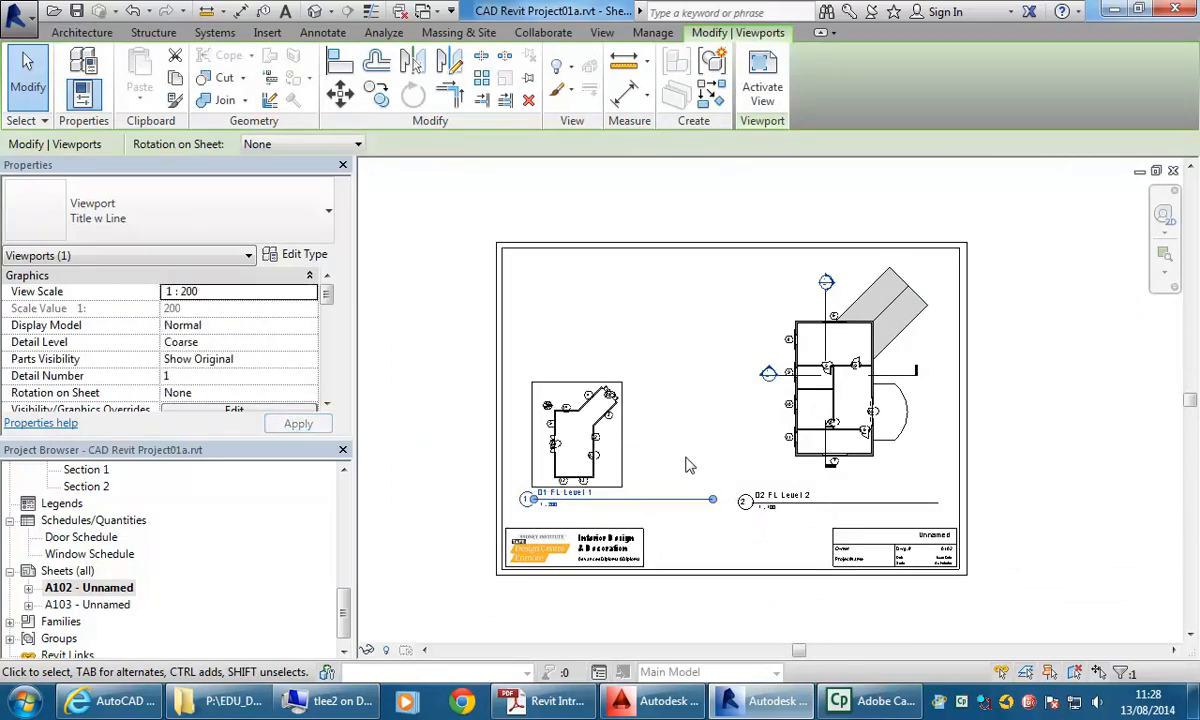
# Set the 01 FL Level 1 viewport's view scale to 1:50
pyautogui.click(312, 295)
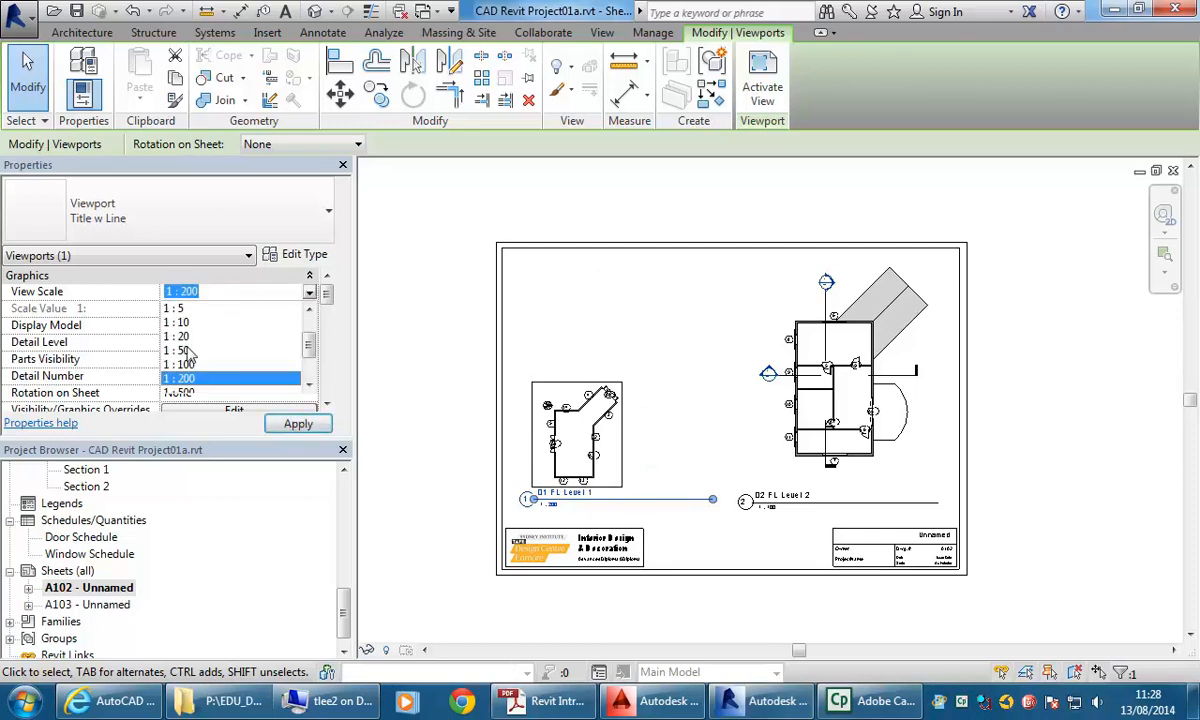
pyautogui.click(190, 331)
pyautogui.moveTo(691, 400)
pyautogui.mouseDown(button='middle')
pyautogui.moveTo(683, 407)
pyautogui.moveTo(702, 378)
pyautogui.moveTo(675, 383)
pyautogui.mouseUp(button='middle')
# Return the 01 FL Level 1 viewport's view scale to 1:100 and deselect the viewport
pyautogui.click(296, 289)
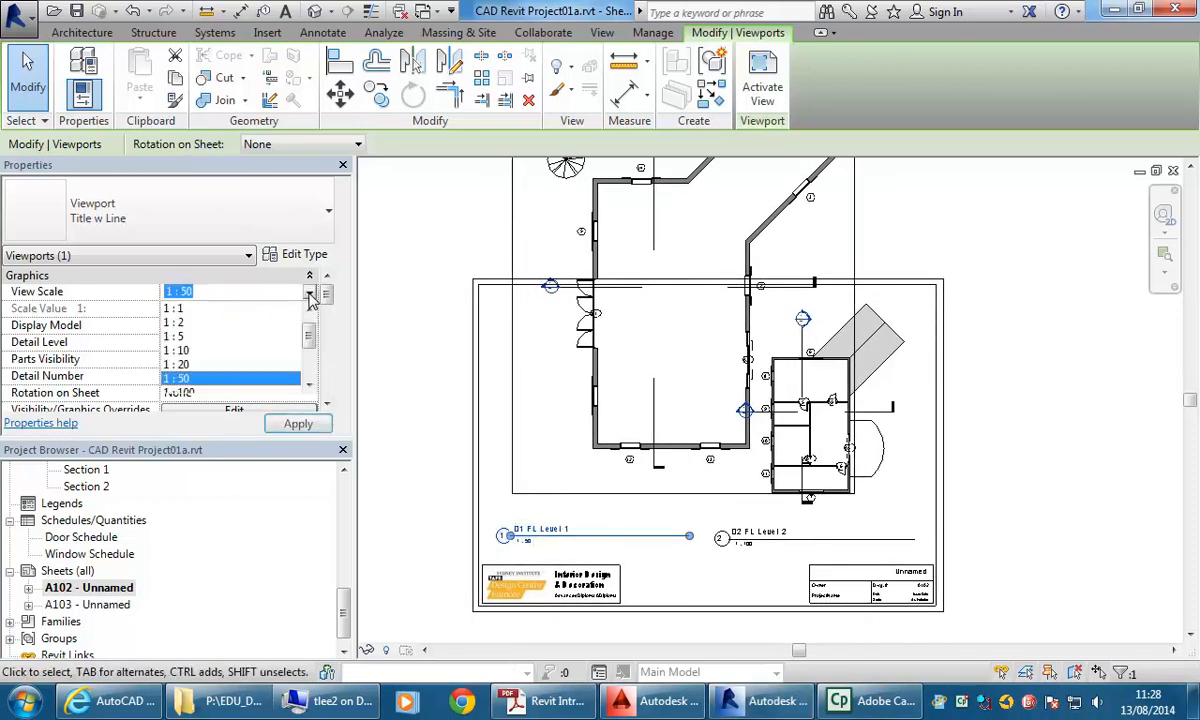
pyautogui.scroll(-1, 294, 362)
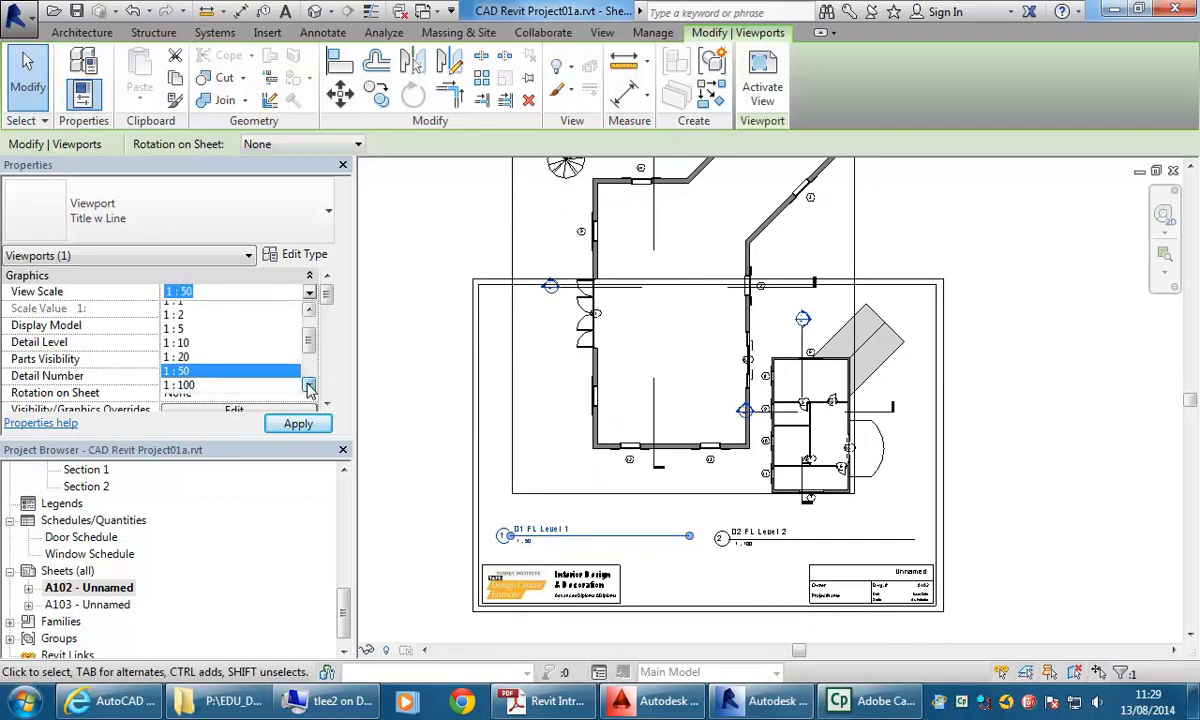
pyautogui.click(205, 368)
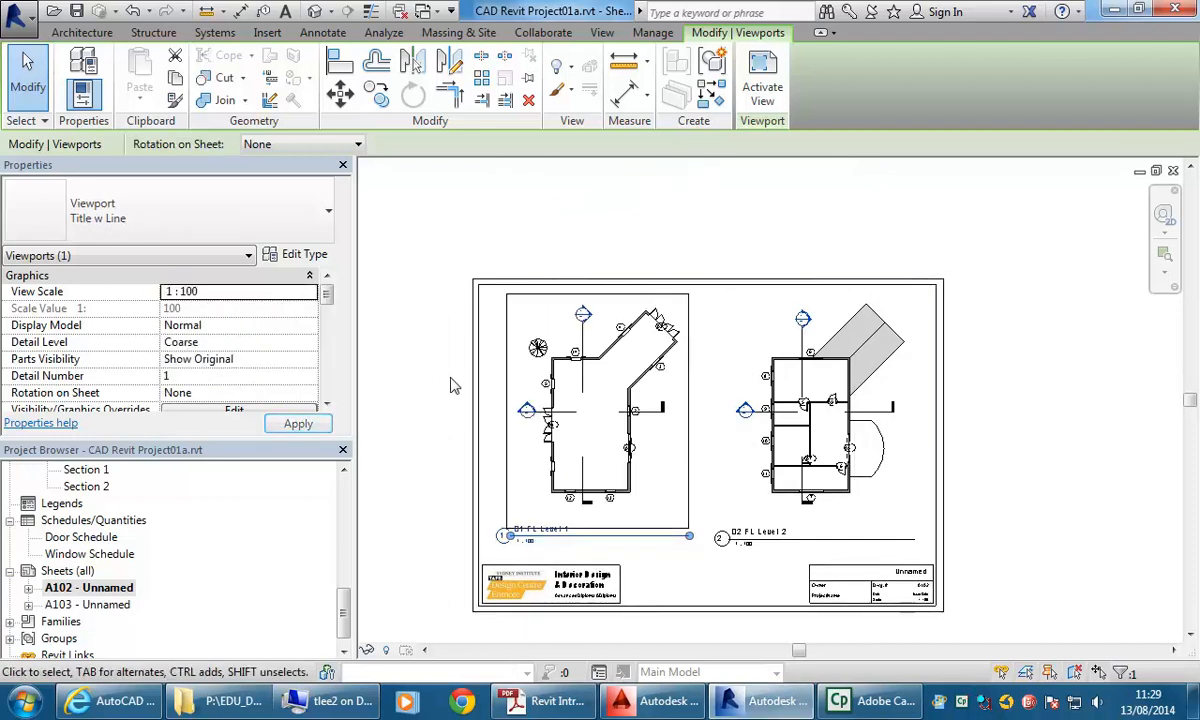
pyautogui.click(378, 460)
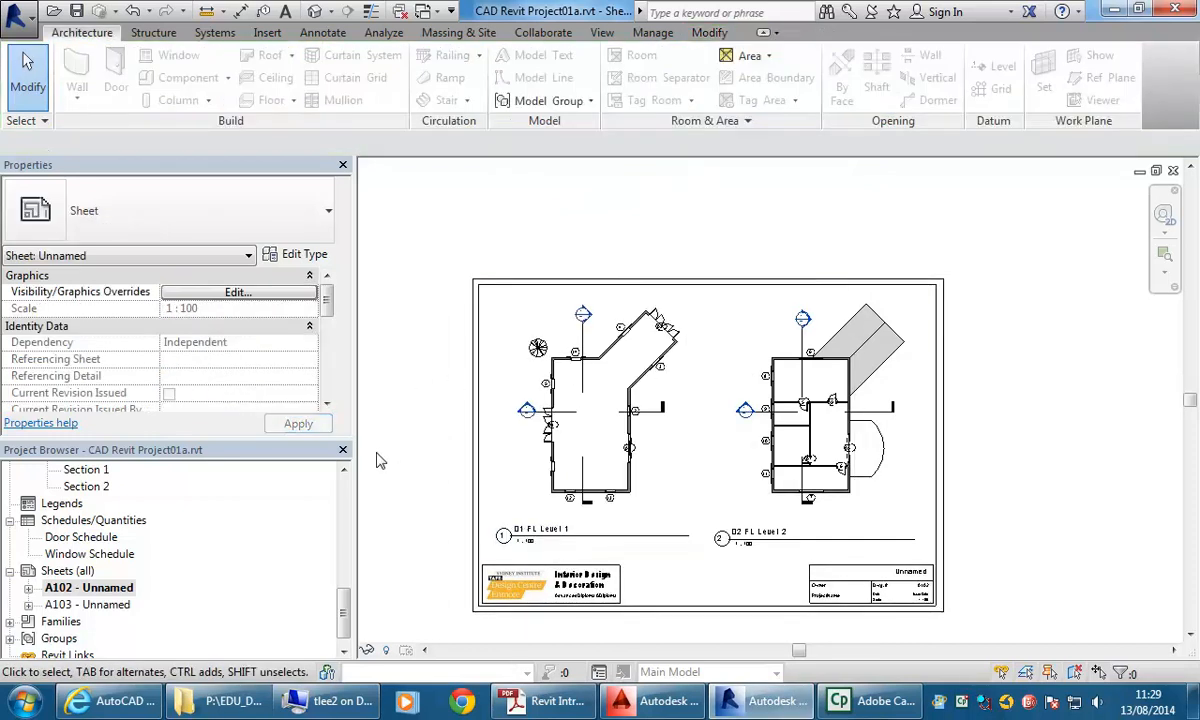
# Return to sheet A103 and place the 3D view View 1 SW to the right of the Site plan
pyautogui.doubleClick(118, 605)
pyautogui.click(577, 295)
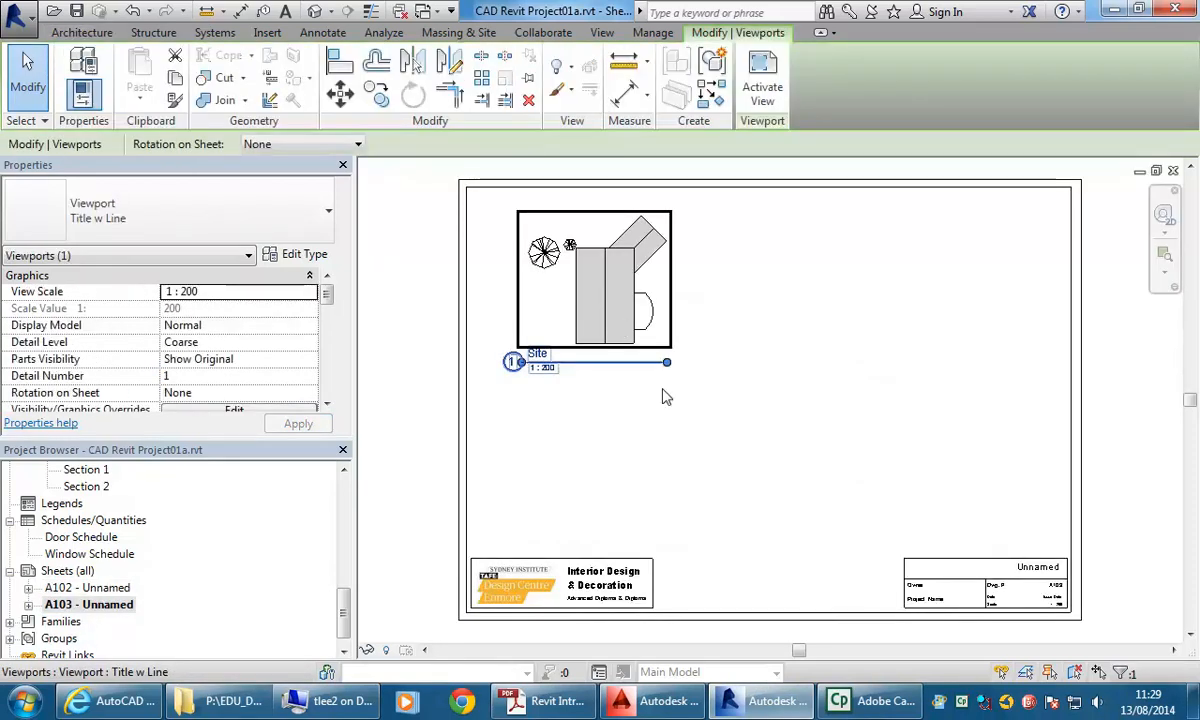
pyautogui.click(737, 485)
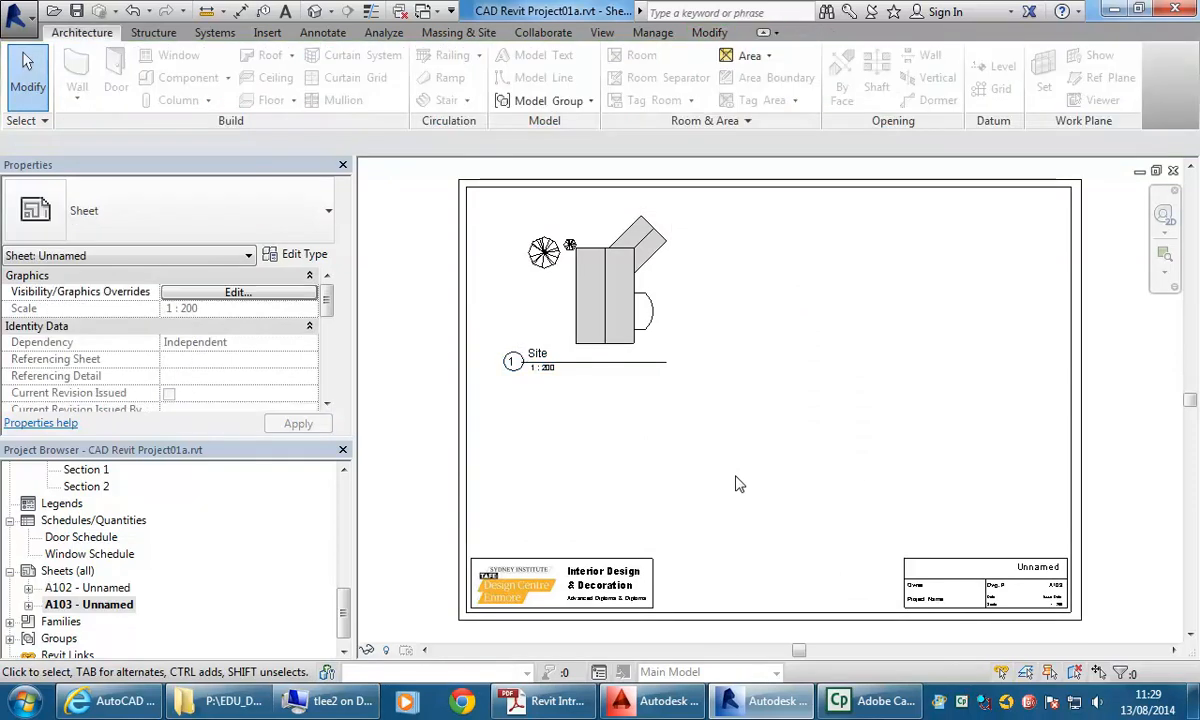
pyautogui.moveTo(343, 620); pyautogui.dragTo(343, 549)
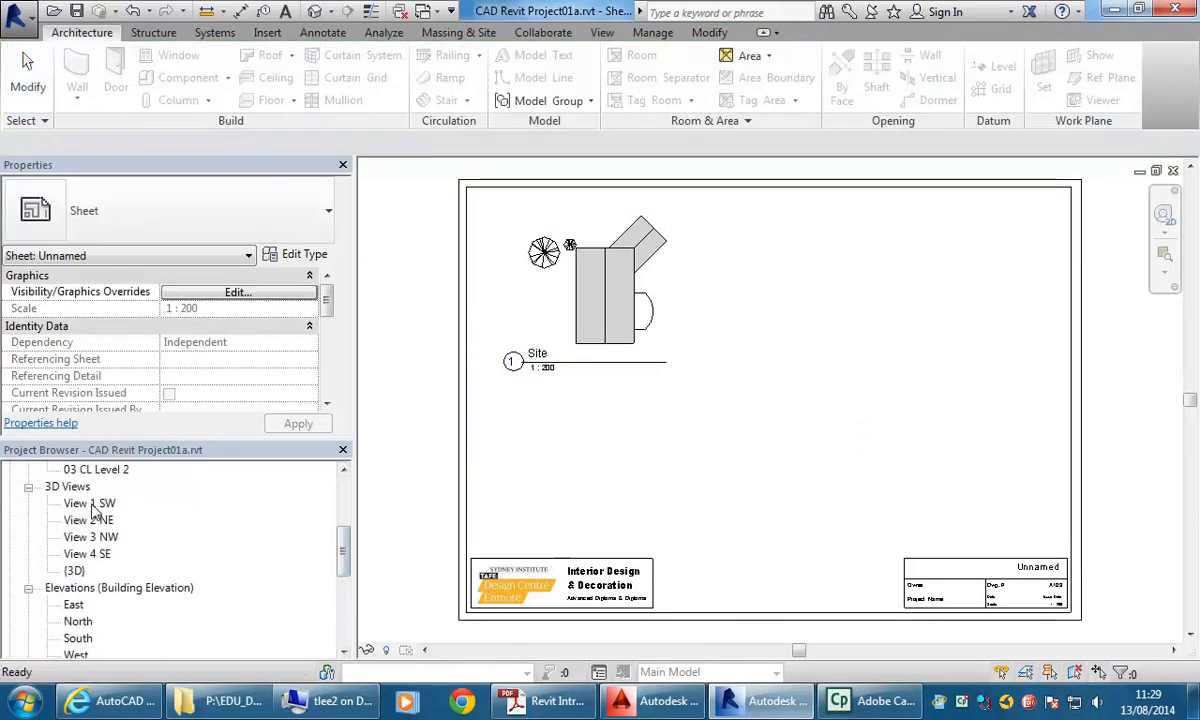
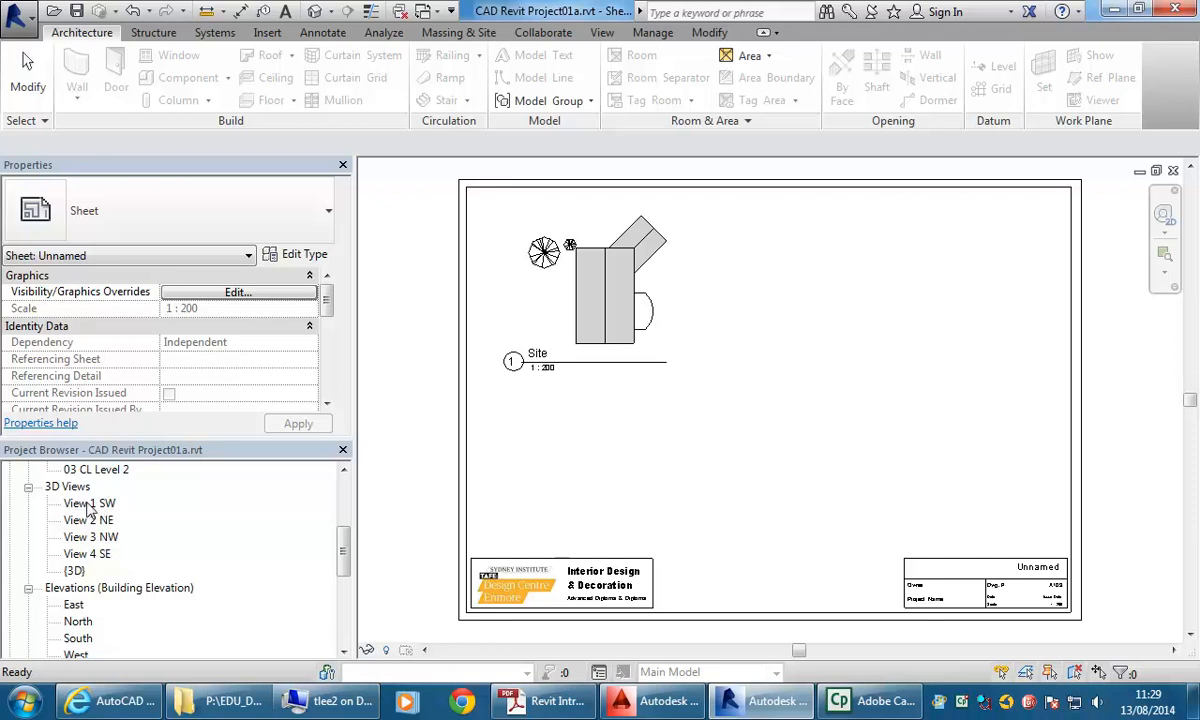
pyautogui.click(88, 504)
pyautogui.click(846, 366)
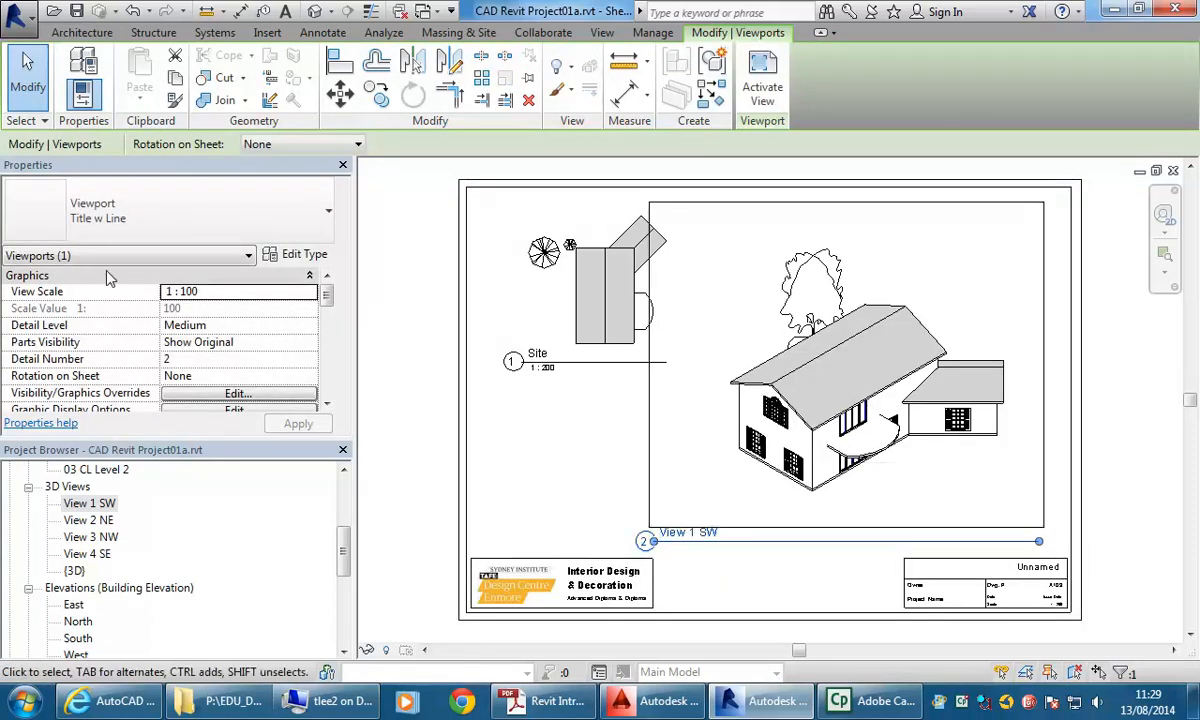
# Review the available scales for the View 1 SW viewport, then open that 3D view and review its scale options too
pyautogui.click(311, 293)
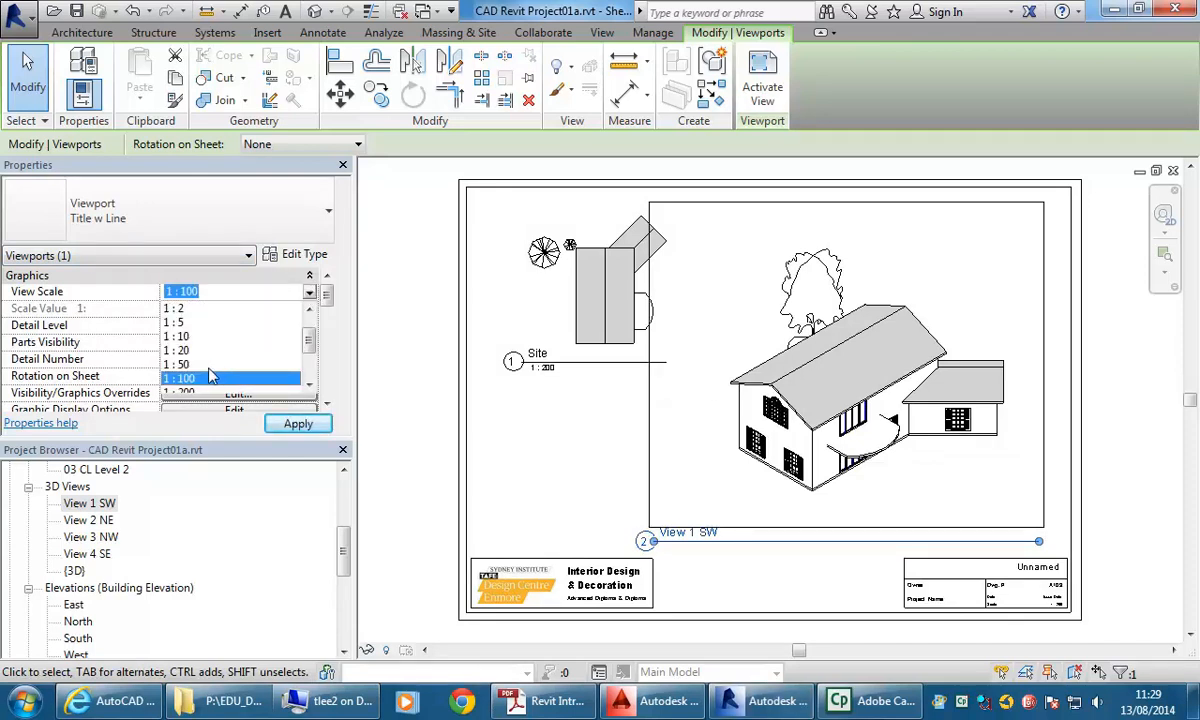
pyautogui.click(817, 421)
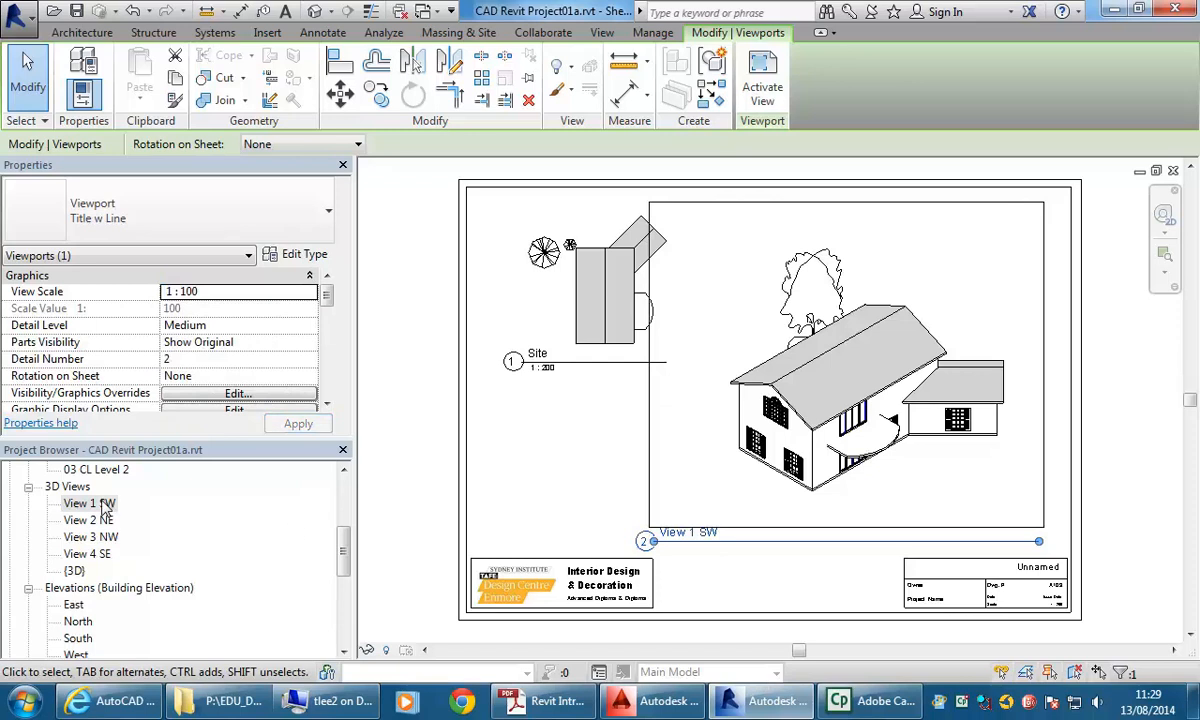
pyautogui.doubleClick(90, 503)
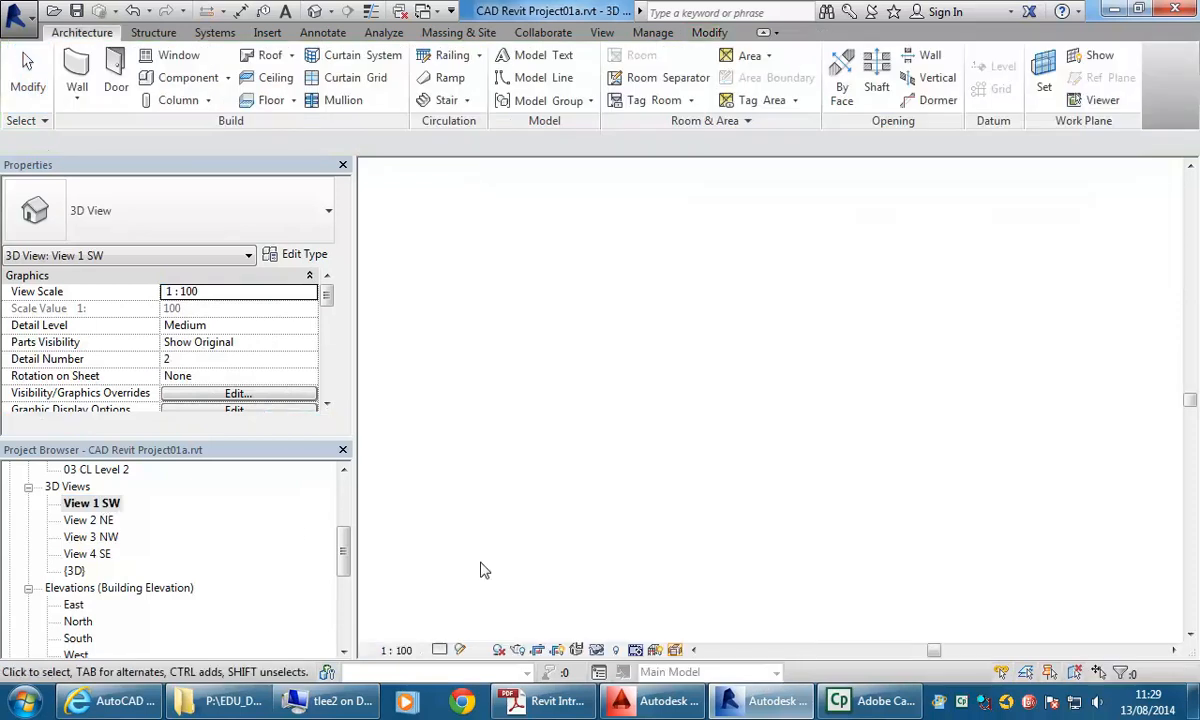
pyautogui.click(396, 650)
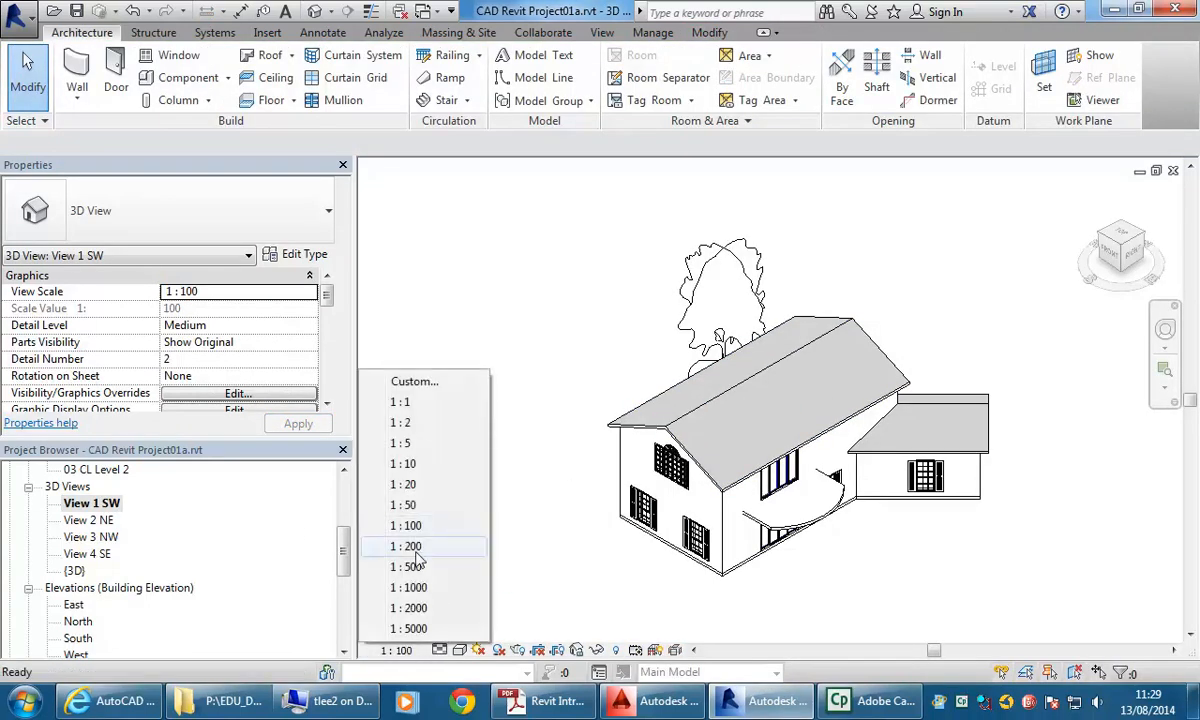
pyautogui.click(547, 575)
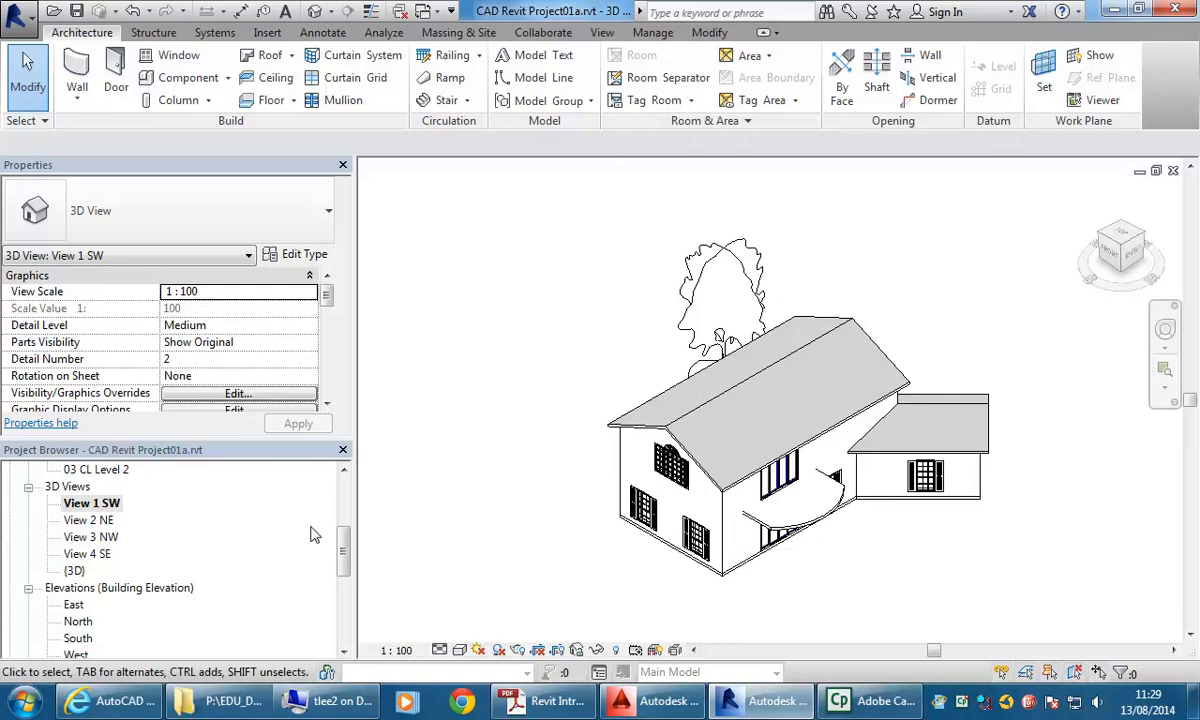
# Return to sheet A103, select the View 1 SW viewport and review its scale and other graphics properties
pyautogui.moveTo(338, 538); pyautogui.dragTo(338, 581)
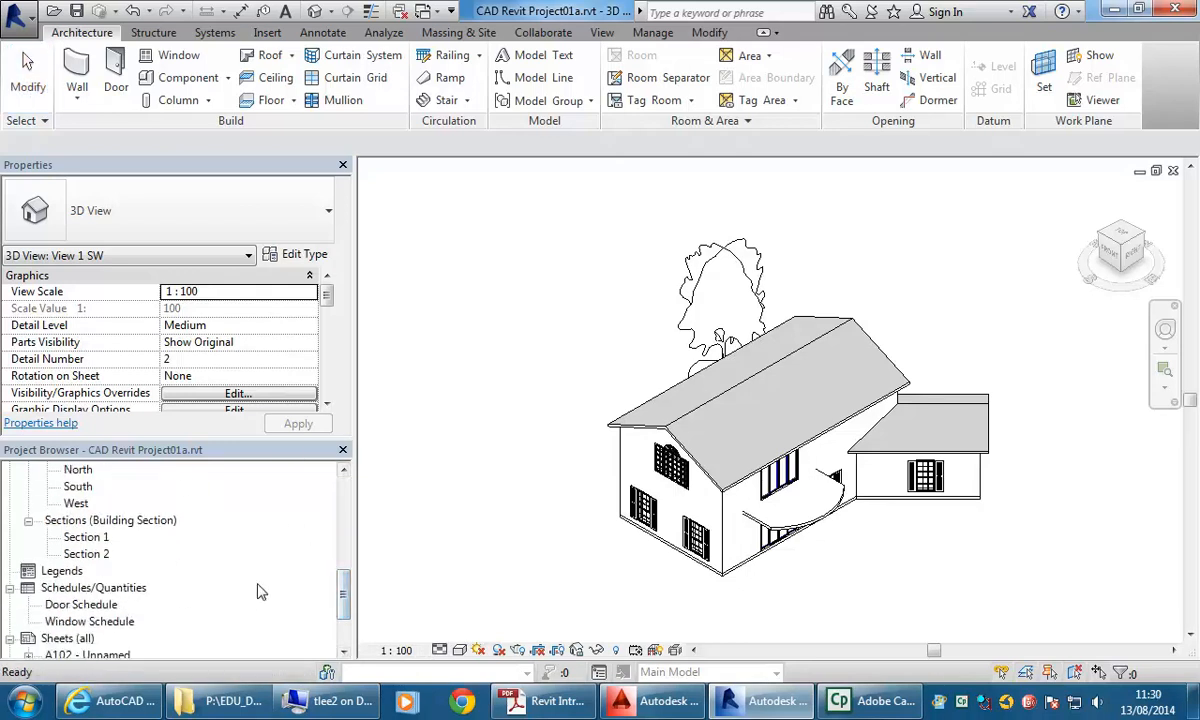
pyautogui.scroll(-2, 320, 565)
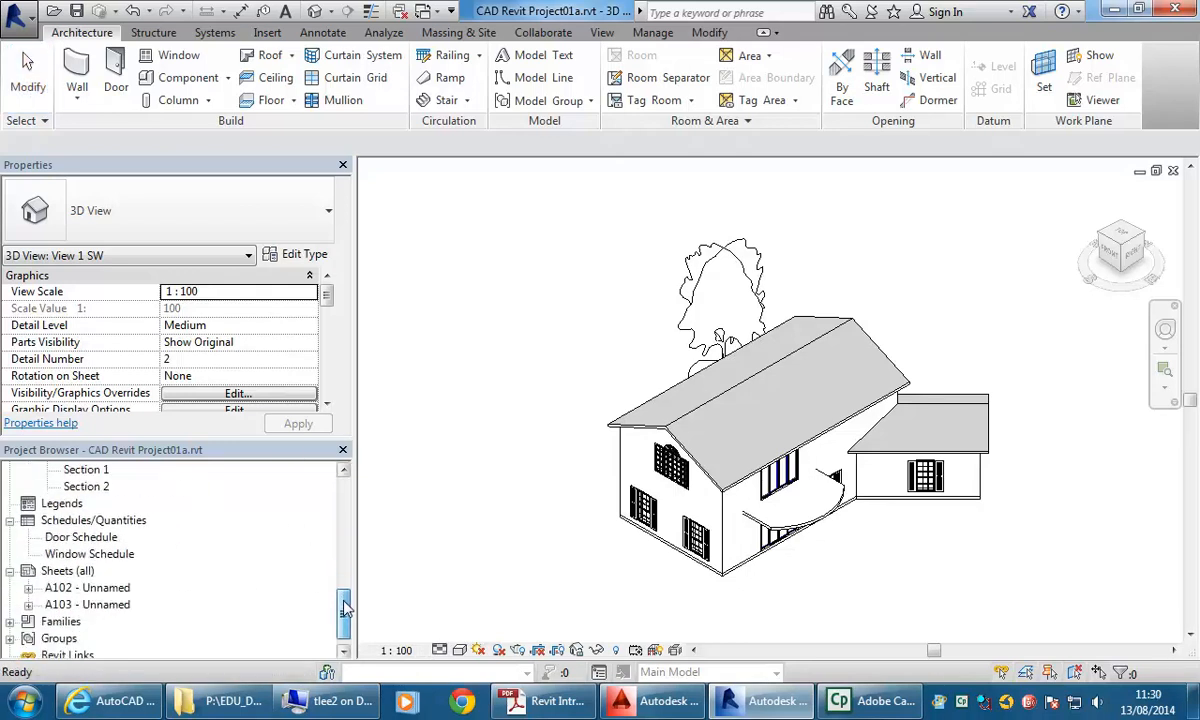
pyautogui.doubleClick(110, 605)
pyautogui.click(778, 377)
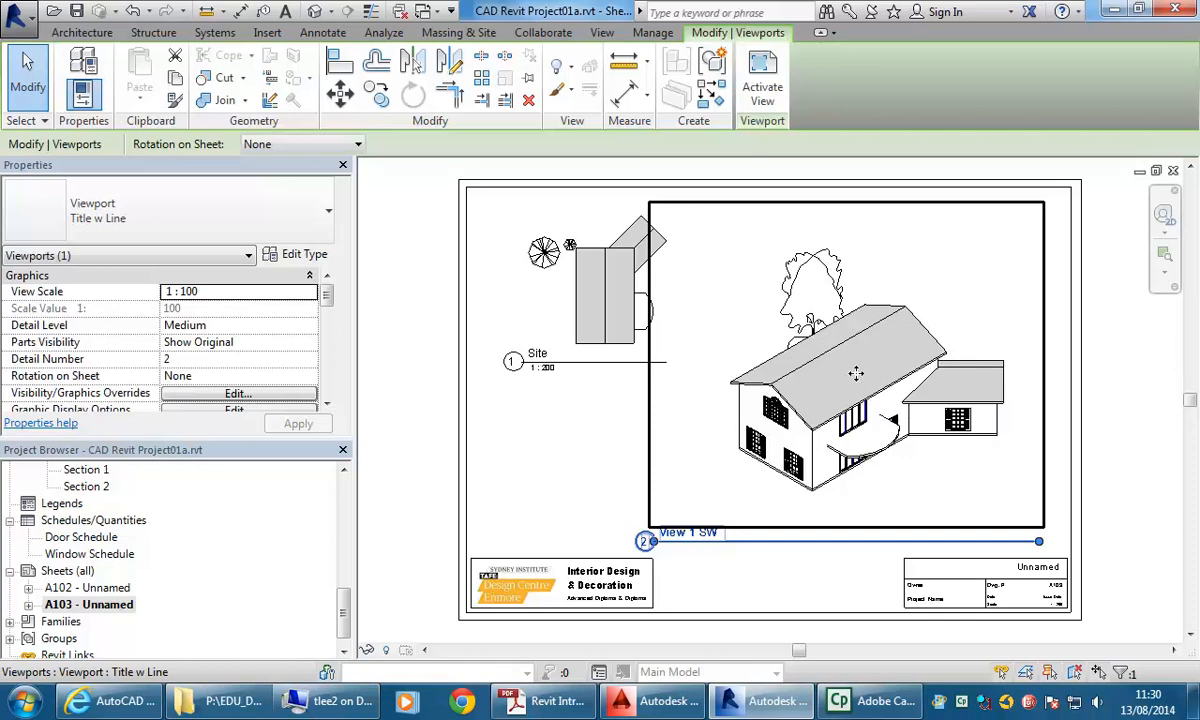
pyautogui.scroll(2, 856, 373)
pyautogui.scroll(-1, 828, 395)
pyautogui.moveTo(330, 300)
pyautogui.mouseDown()
pyautogui.moveTo(332, 383)
pyautogui.moveTo(331, 309)
pyautogui.mouseUp()
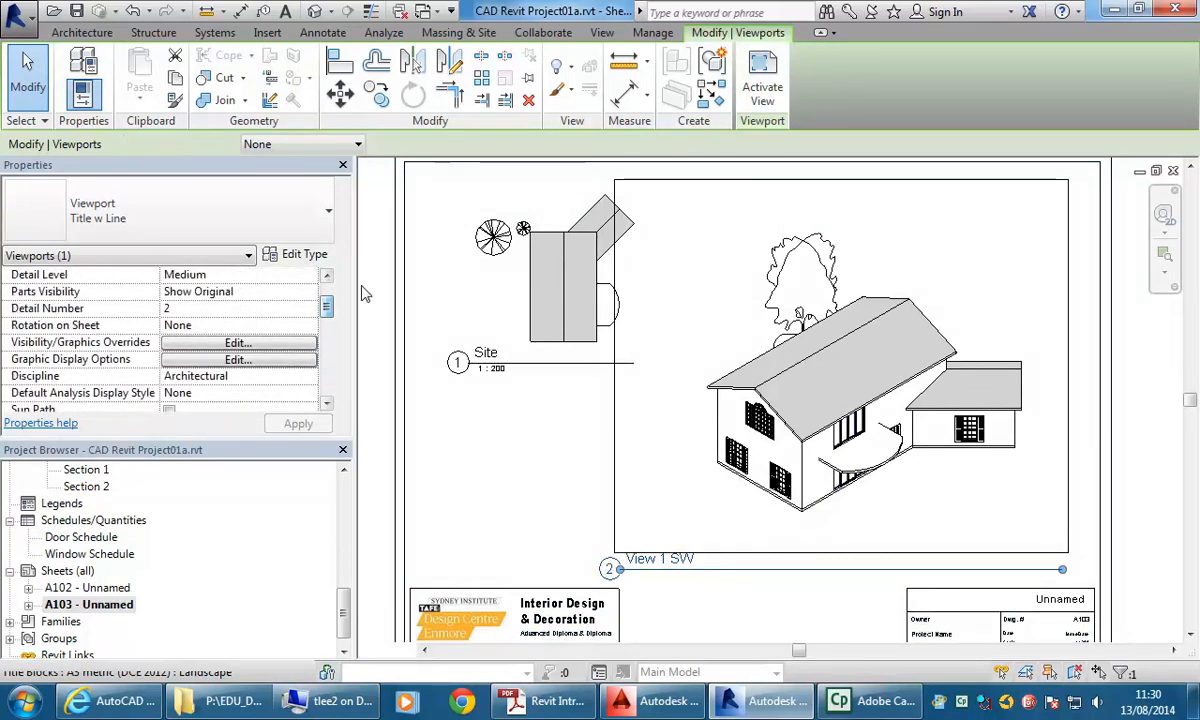
pyautogui.scroll(1, 250, 287)
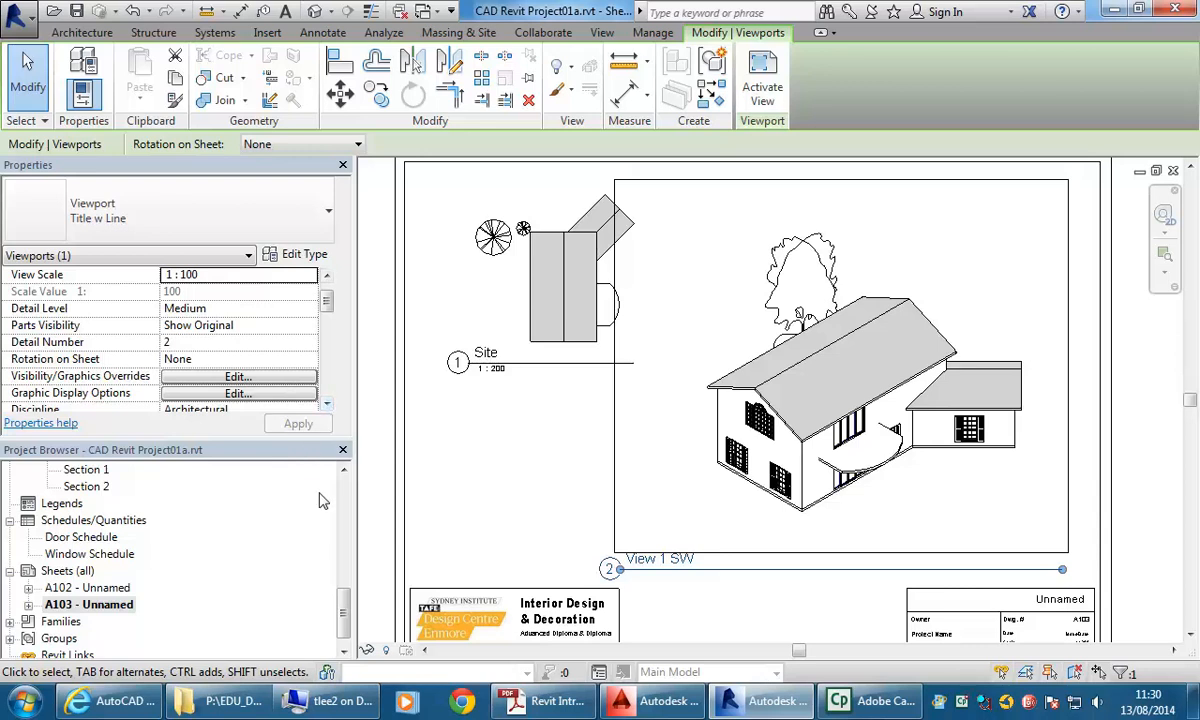
# Open the 3D view View 1 SW and set its visual style to Realistic
pyautogui.click(344, 471)
pyautogui.click(343, 471)
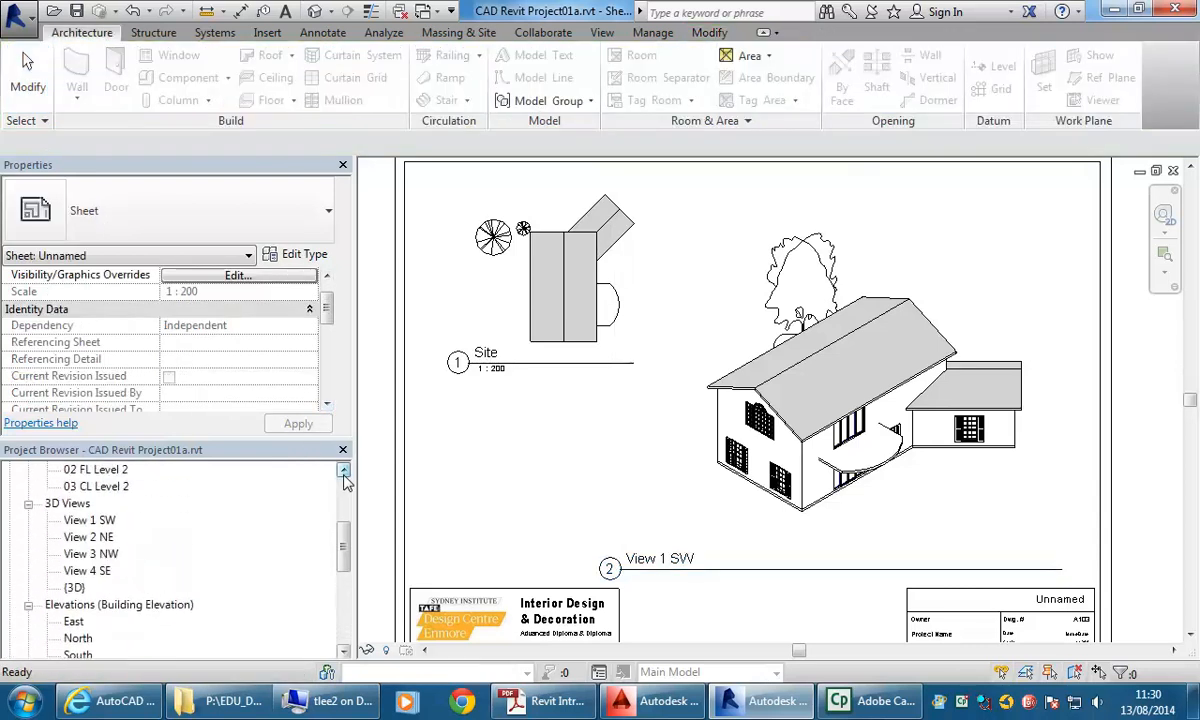
pyautogui.doubleClick(84, 519)
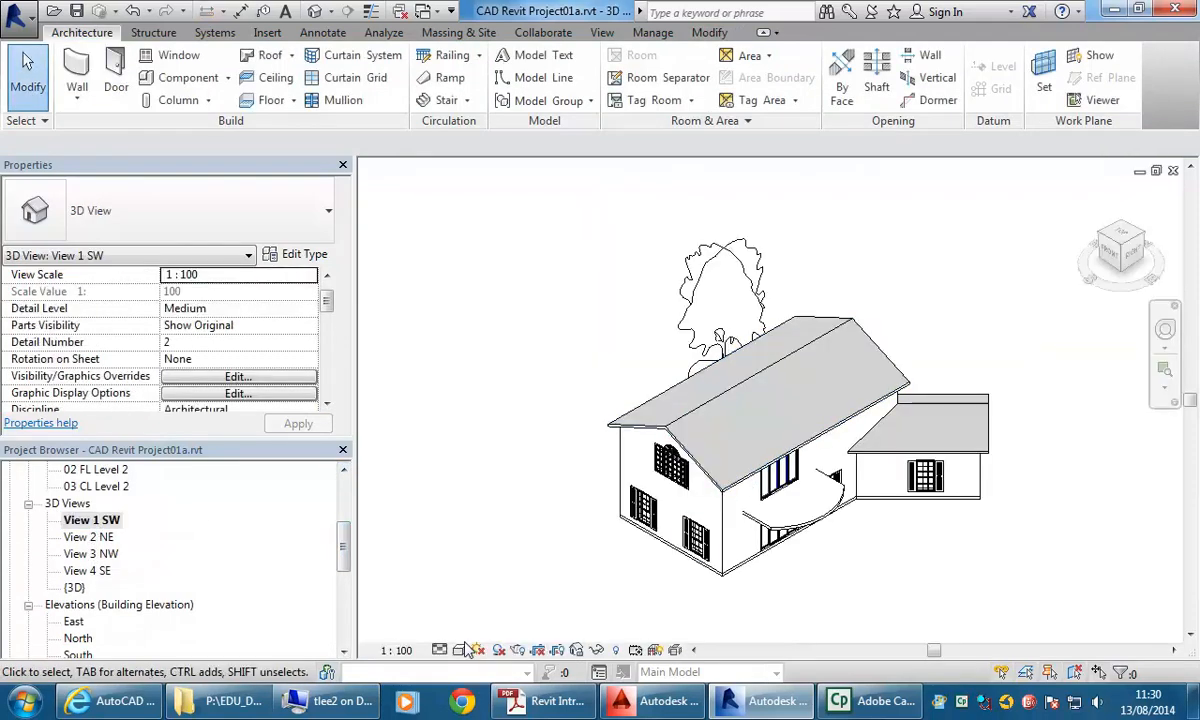
pyautogui.click(460, 650)
pyautogui.click(478, 612)
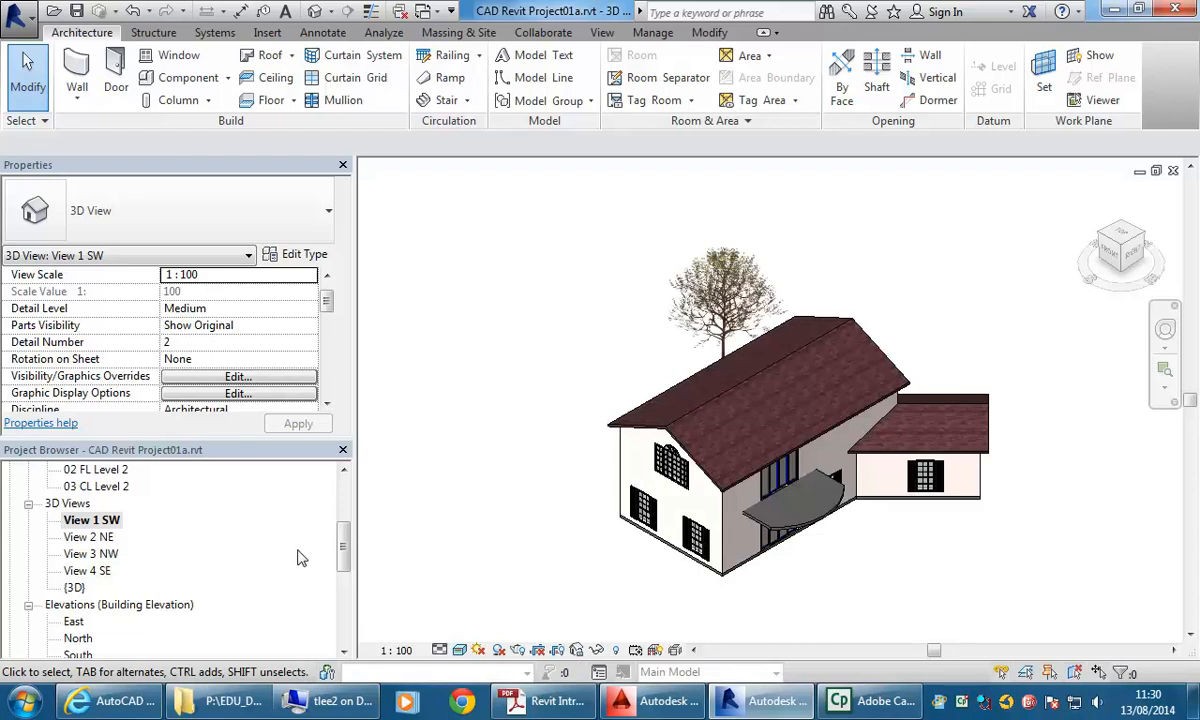
# Open the 01 FL Level 1 floor plan briefly, and then switch to the Site floor plan
pyautogui.moveTo(341, 562); pyautogui.dragTo(281, 496)
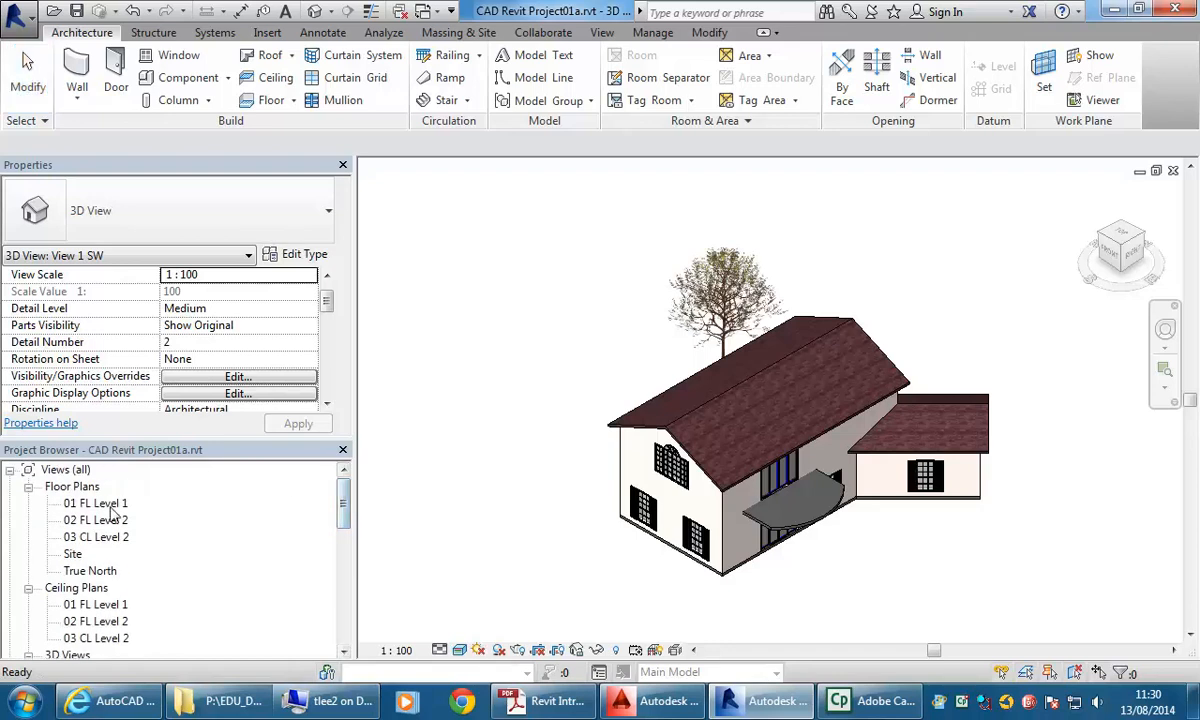
pyautogui.doubleClick(111, 506)
pyautogui.scroll(3, 790, 340)
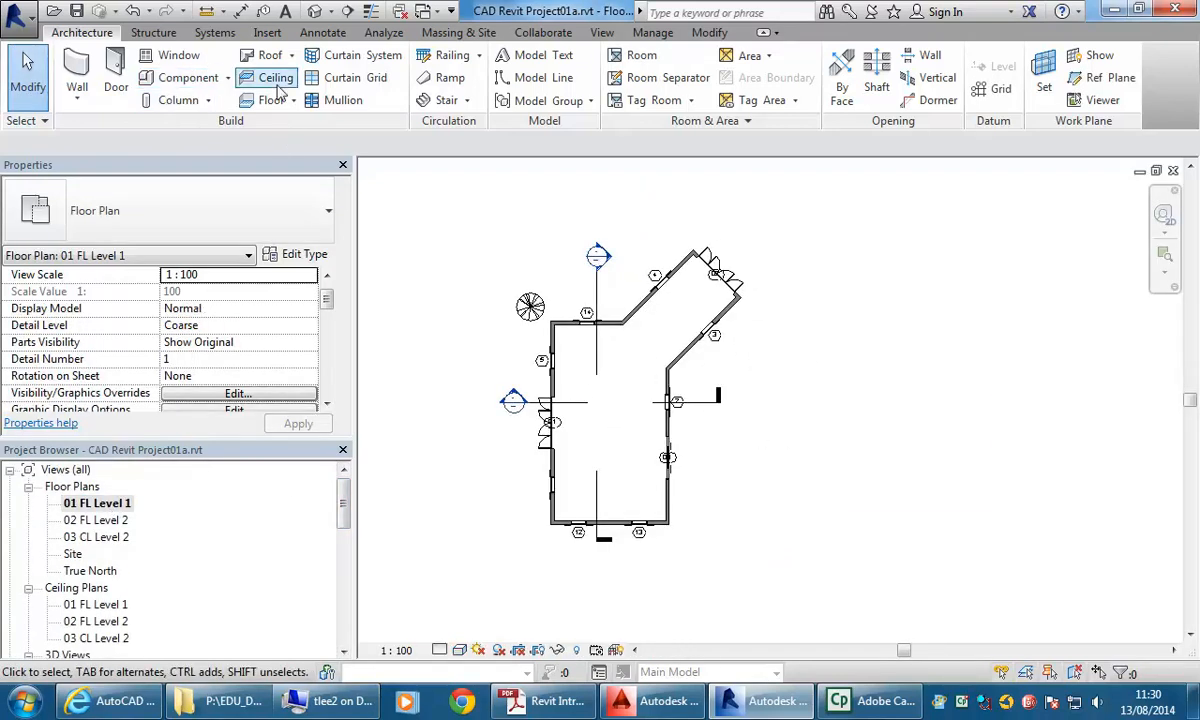
pyautogui.doubleClick(72, 553)
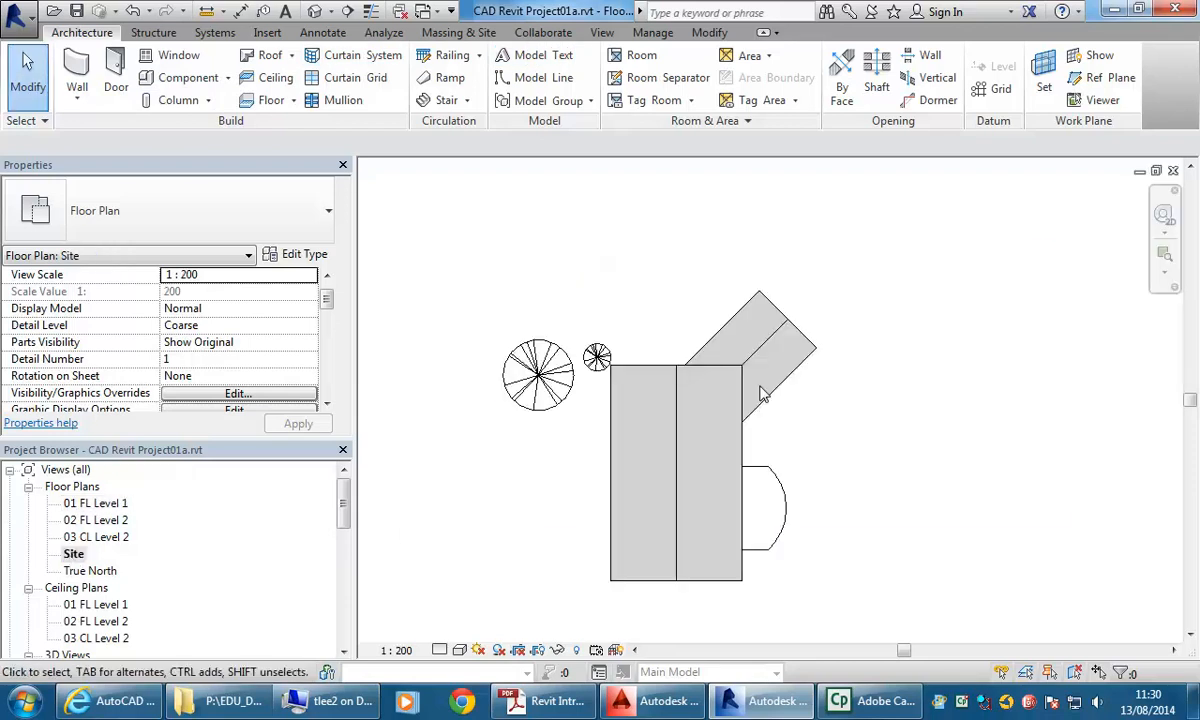
pyautogui.scroll(-1, 584, 160)
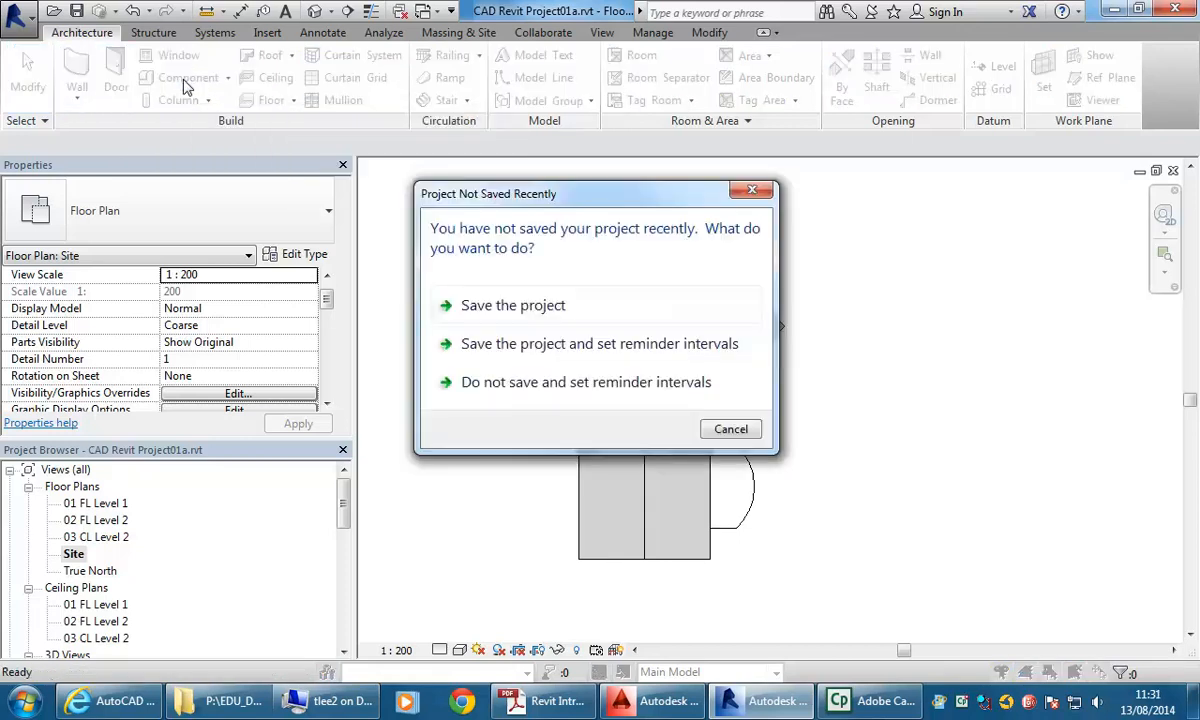
# Dismiss the save reminder and place an RPC Tree - Deciduous, Gray Birch - 3.1 Meters, about 6800 mm right of the house near its lower-right corner
pyautogui.press('Escape')
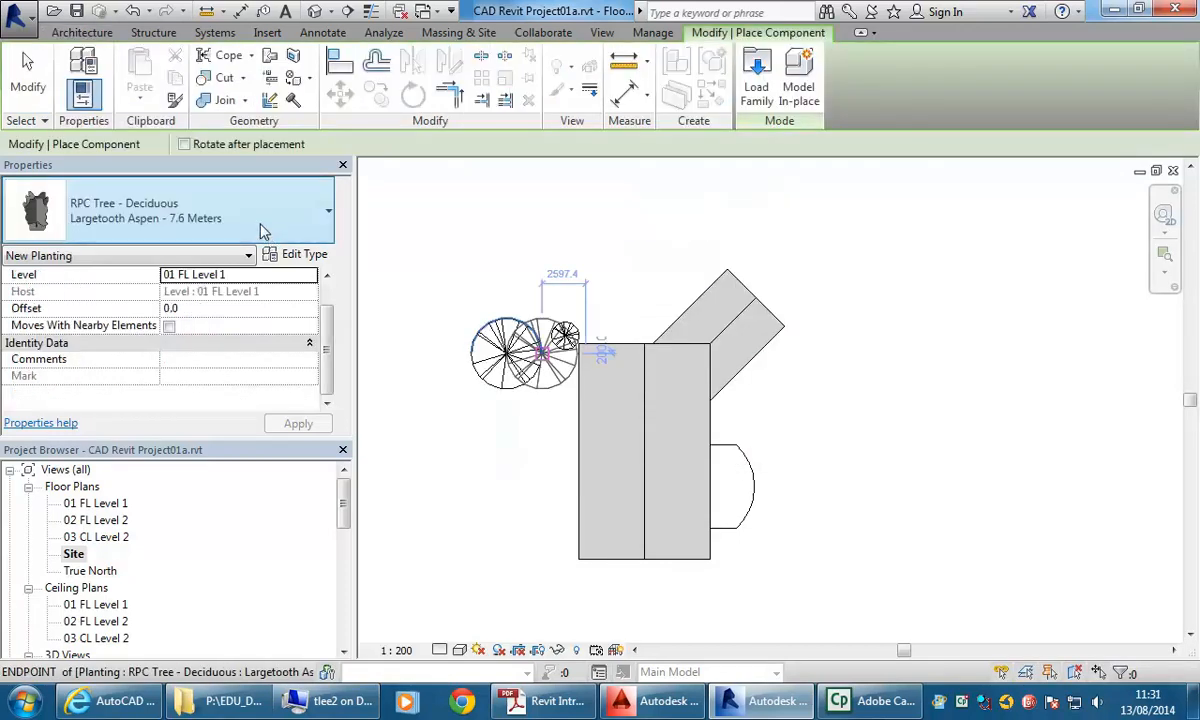
pyautogui.click(256, 227)
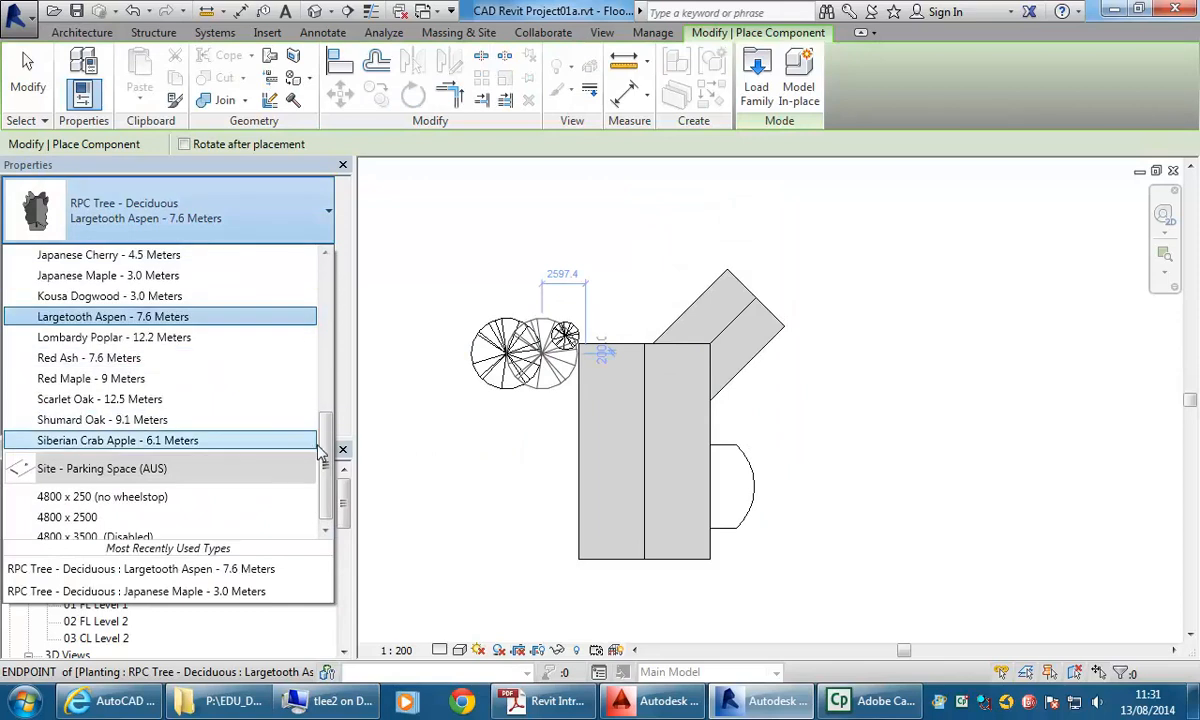
pyautogui.moveTo(328, 431); pyautogui.dragTo(324, 238)
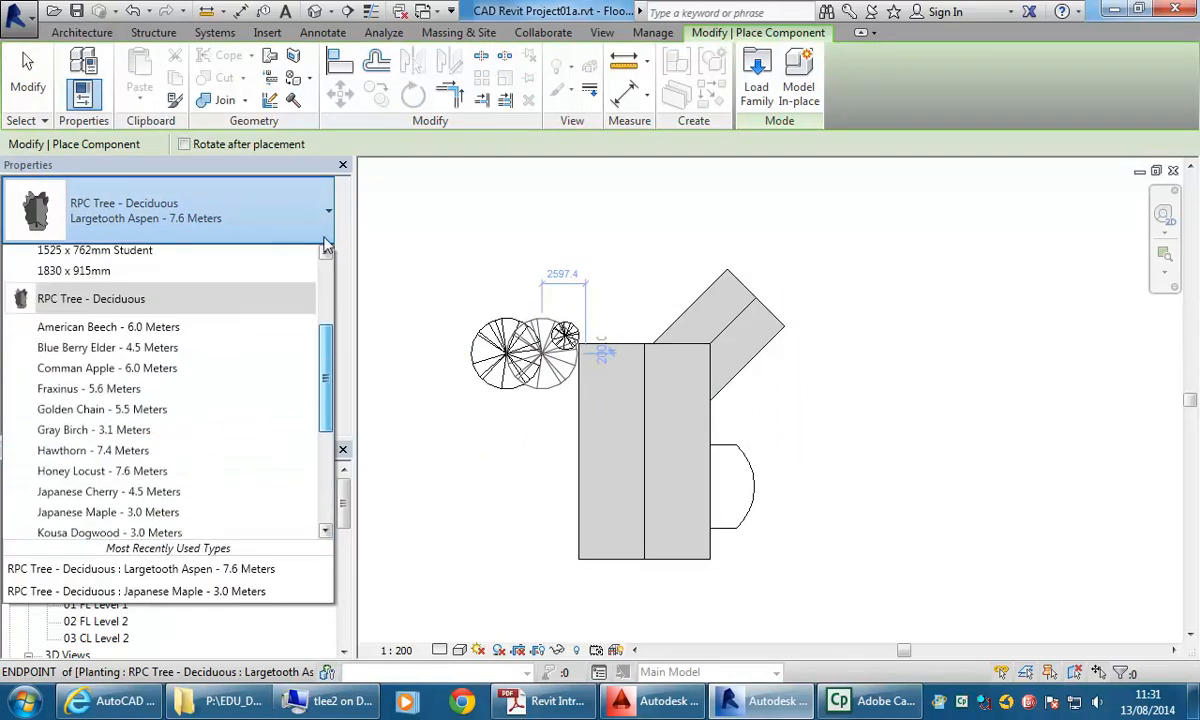
pyautogui.press('Escape')
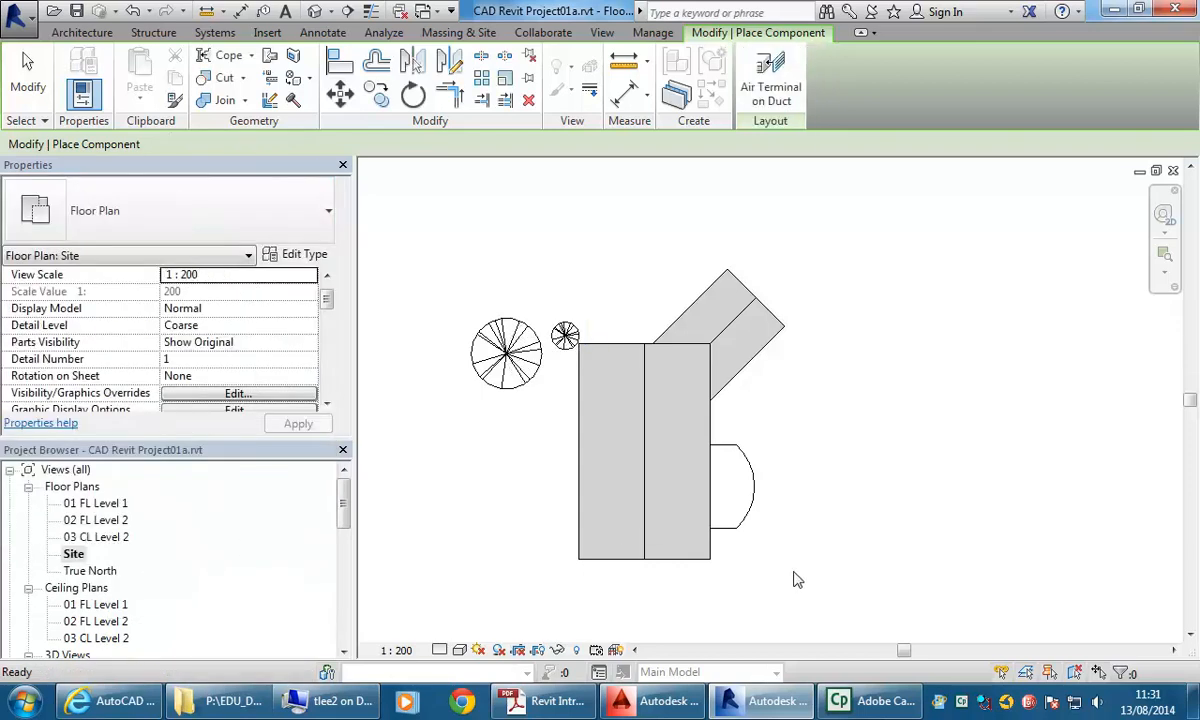
pyautogui.click(818, 565)
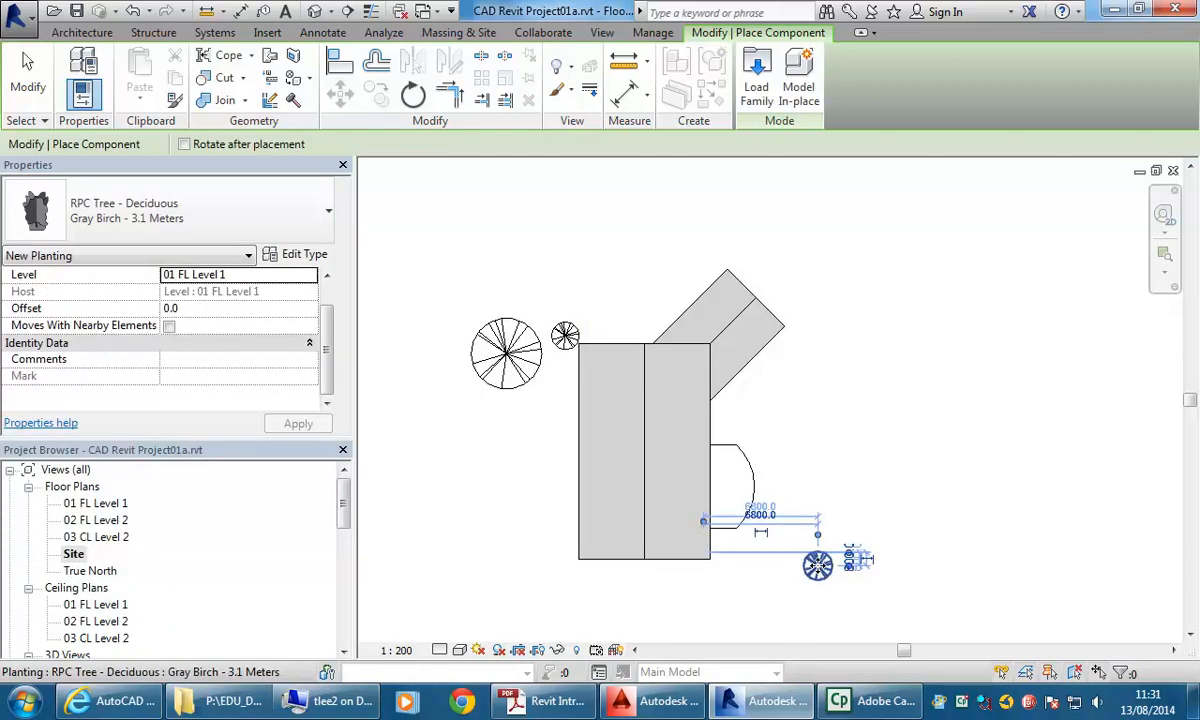
# Place a Hawthorn - 7.4 Meters tree just below and left of the Gray Birch, and end component placement
pyautogui.scroll(2, 802, 526)
pyautogui.moveTo(808, 529); pyautogui.dragTo(855, 516, button='middle')
pyautogui.click(180, 212)
pyautogui.click(139, 436)
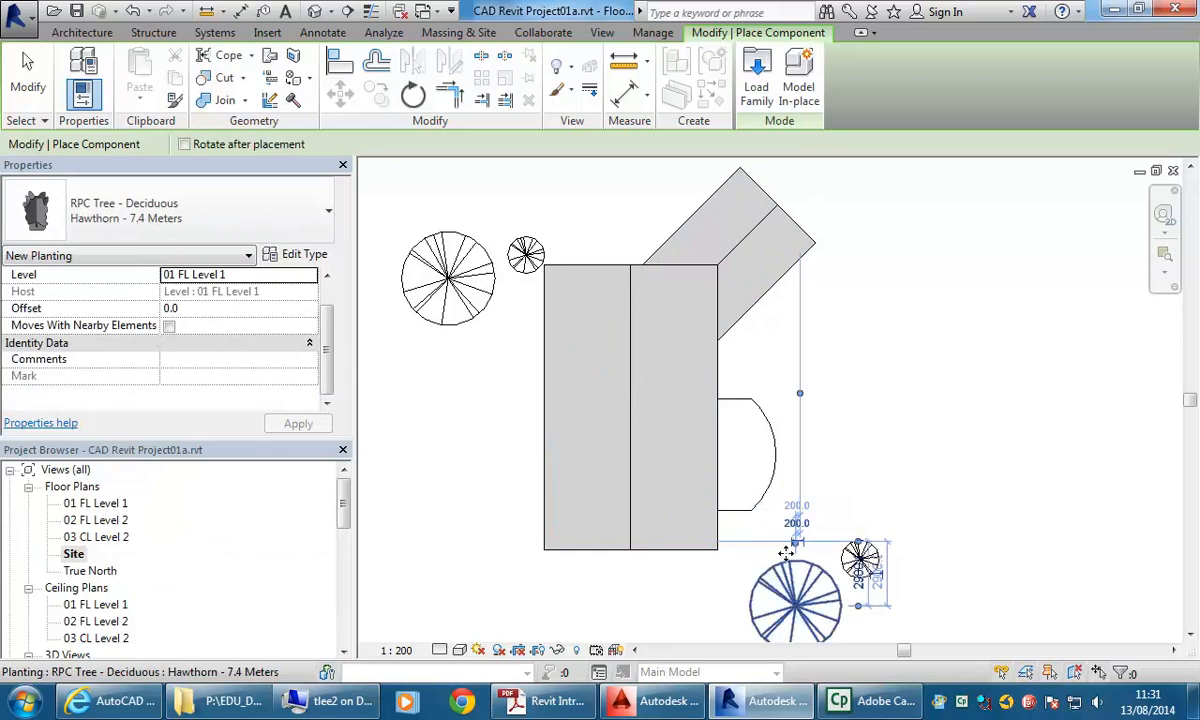
pyautogui.moveTo(850, 400); pyautogui.dragTo(782, 410, button='middle')
pyautogui.rightClick(828, 373)
pyautogui.click(828, 374)
pyautogui.rightClick(821, 338)
pyautogui.click(861, 353)
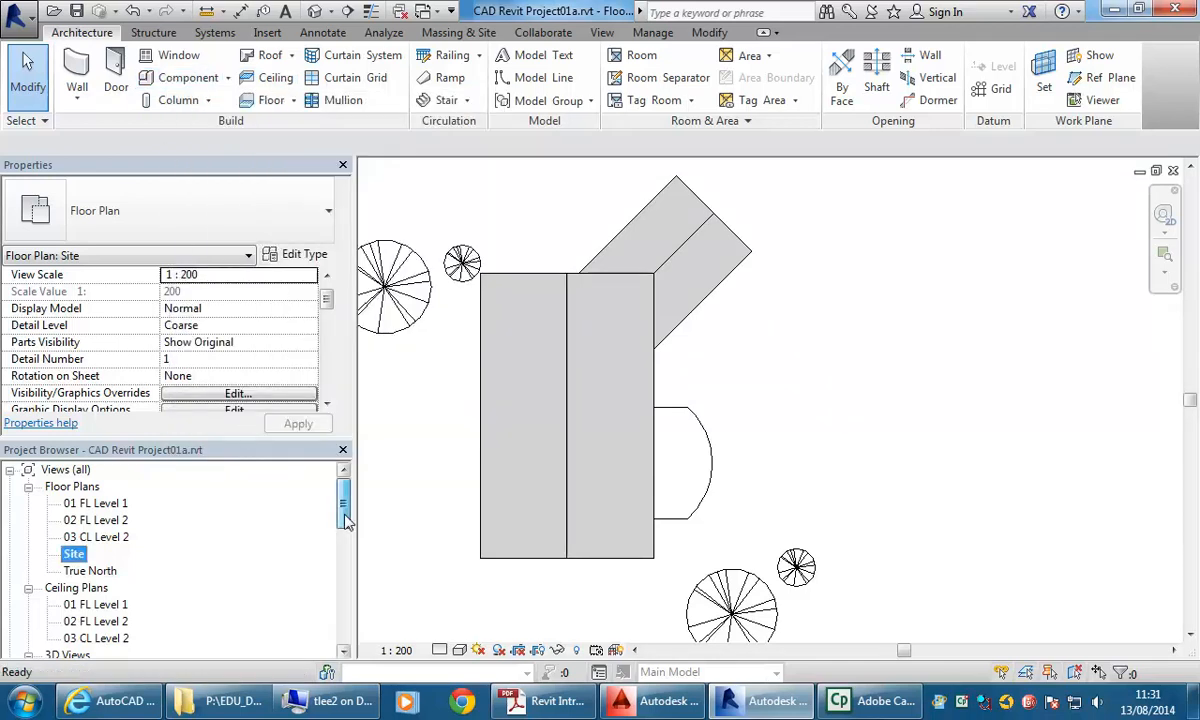
# Reopen sheet A103, shift the Site view title slightly down below the added trees and deselect it
pyautogui.scroll(-2, 325, 490)
pyautogui.scroll(-1, 777, 468)
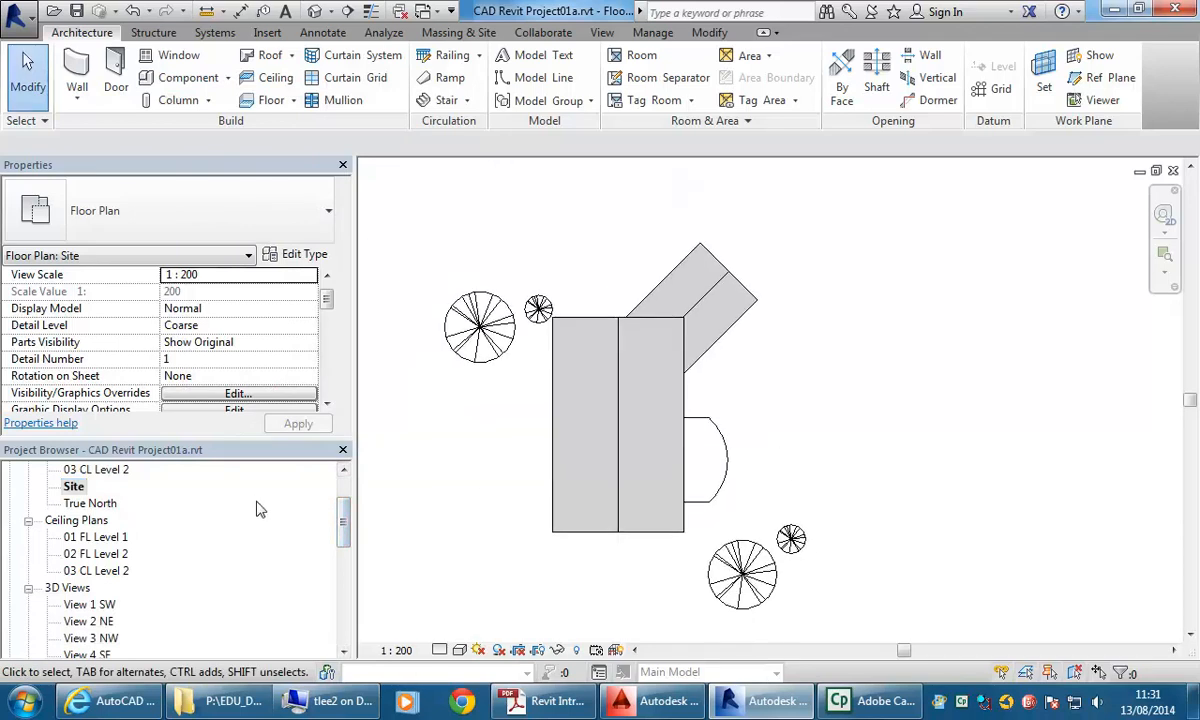
pyautogui.moveTo(345, 525); pyautogui.dragTo(343, 612)
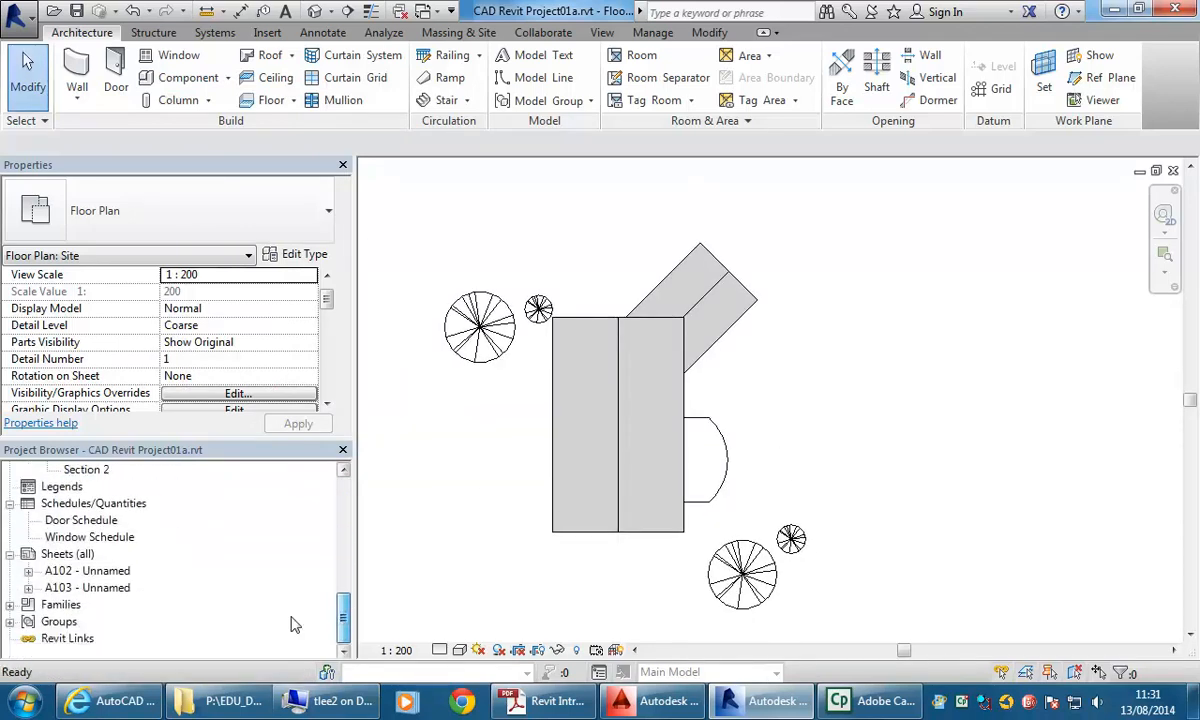
pyautogui.doubleClick(62, 590)
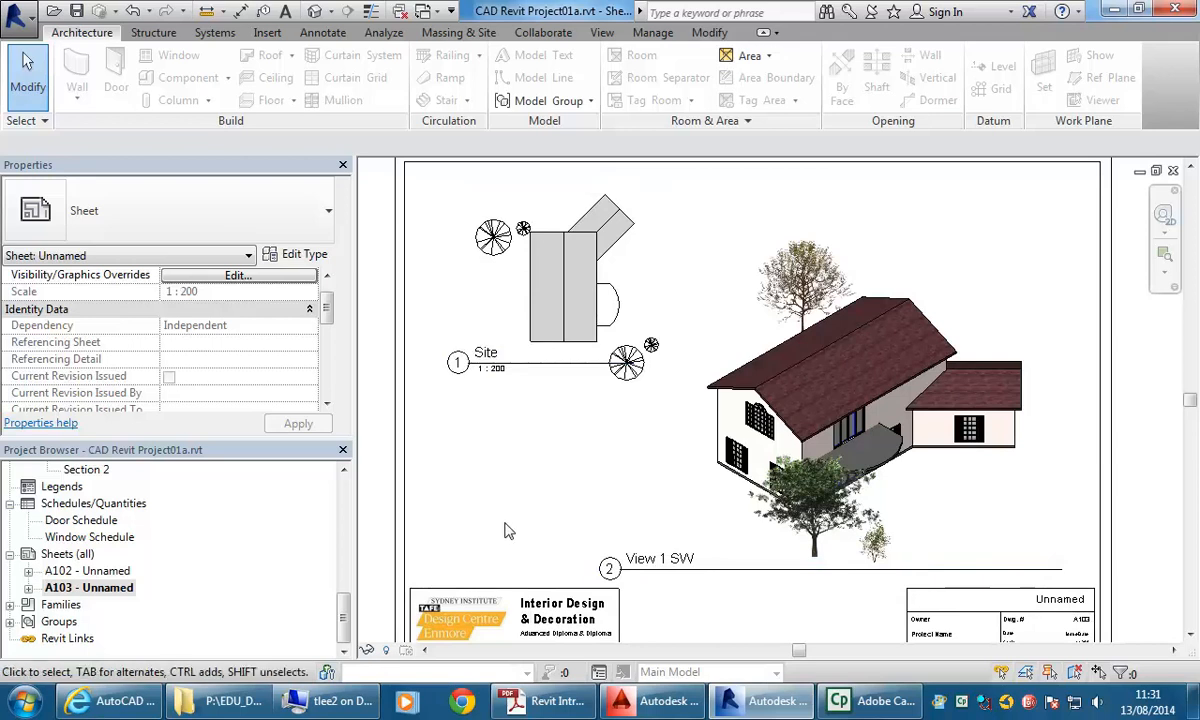
pyautogui.moveTo(497, 376); pyautogui.dragTo(500, 389)
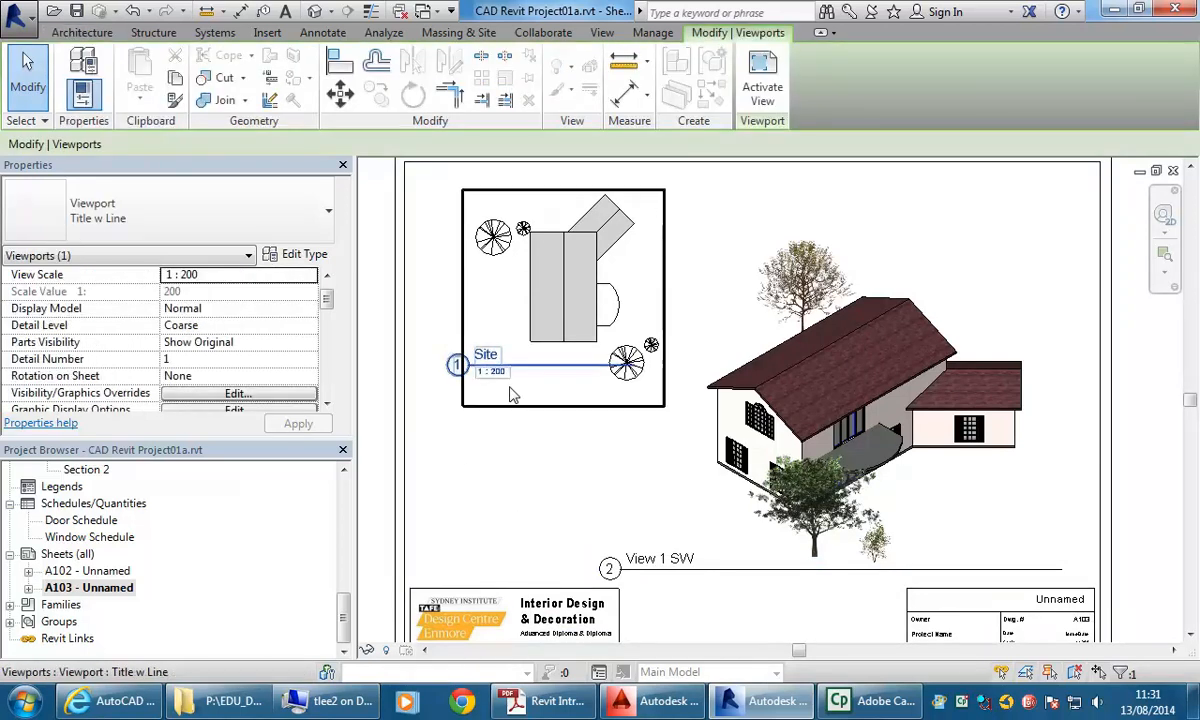
pyautogui.click(525, 488)
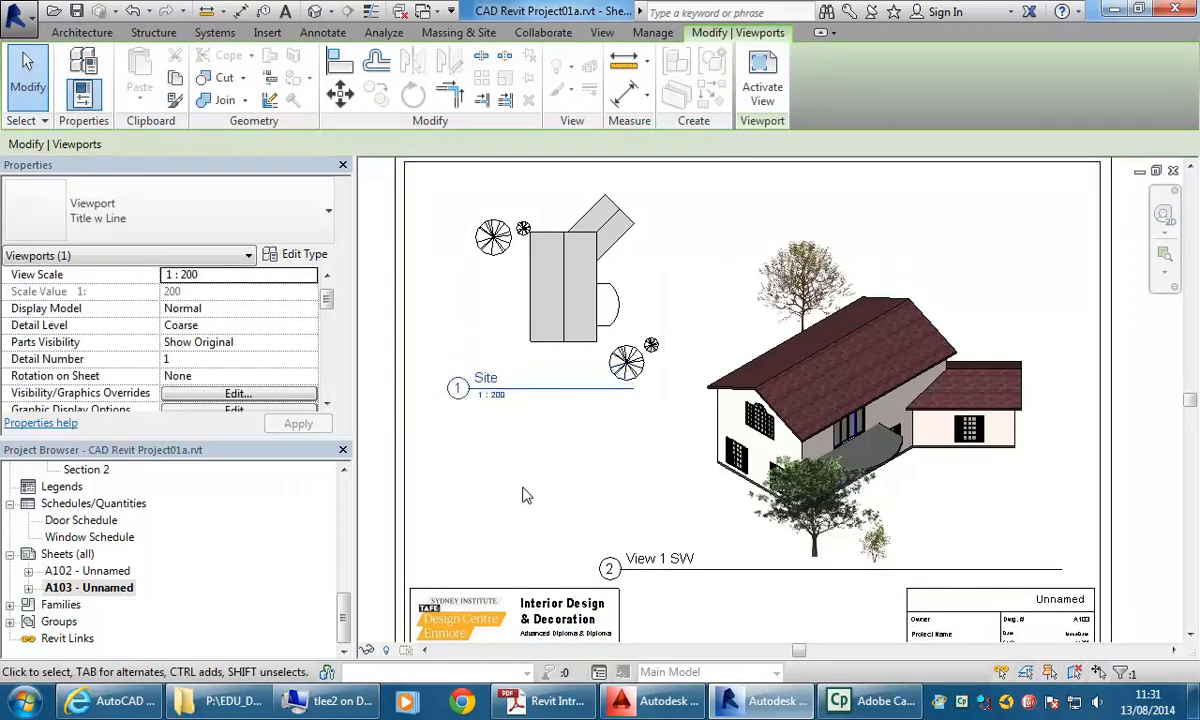
# Select the A3 metric (DCE 2012) title block on sheet A103
pyautogui.scroll(-2, 533, 481)
pyautogui.moveTo(590, 498); pyautogui.dragTo(620, 452, button='middle')
pyautogui.scroll(1, 497, 484)
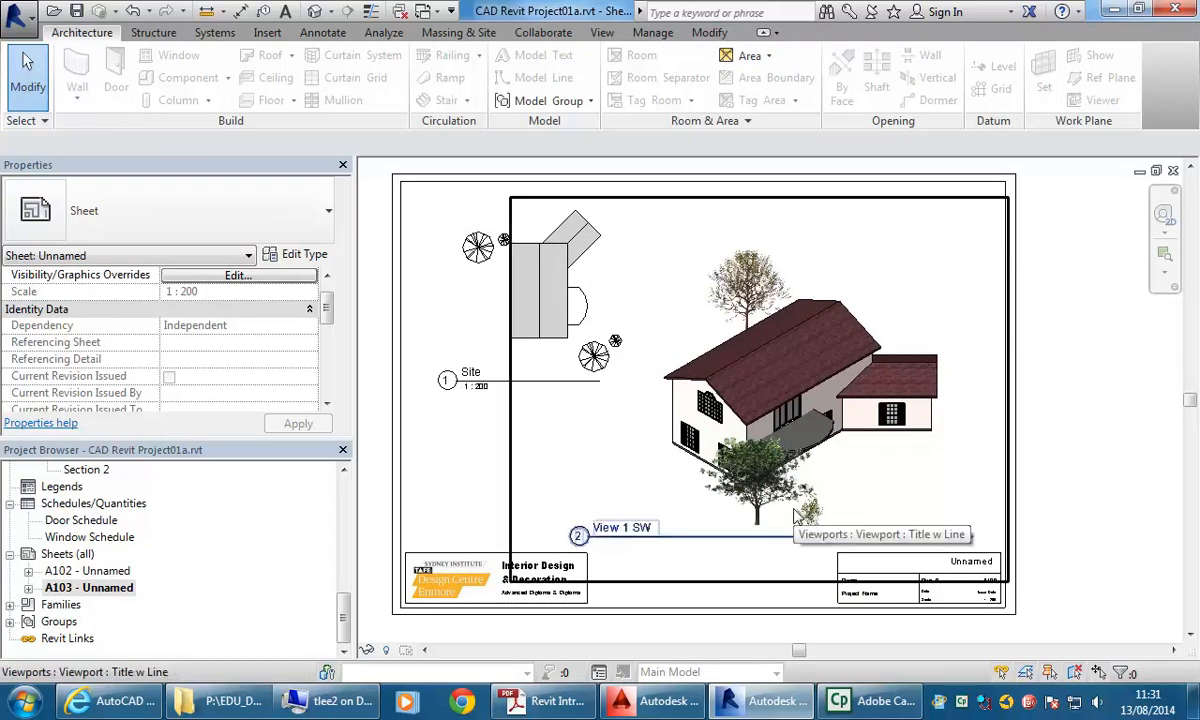
pyautogui.moveTo(895, 565); pyautogui.dragTo(895, 565, button='middle')
pyautogui.scroll(4, 895, 565)
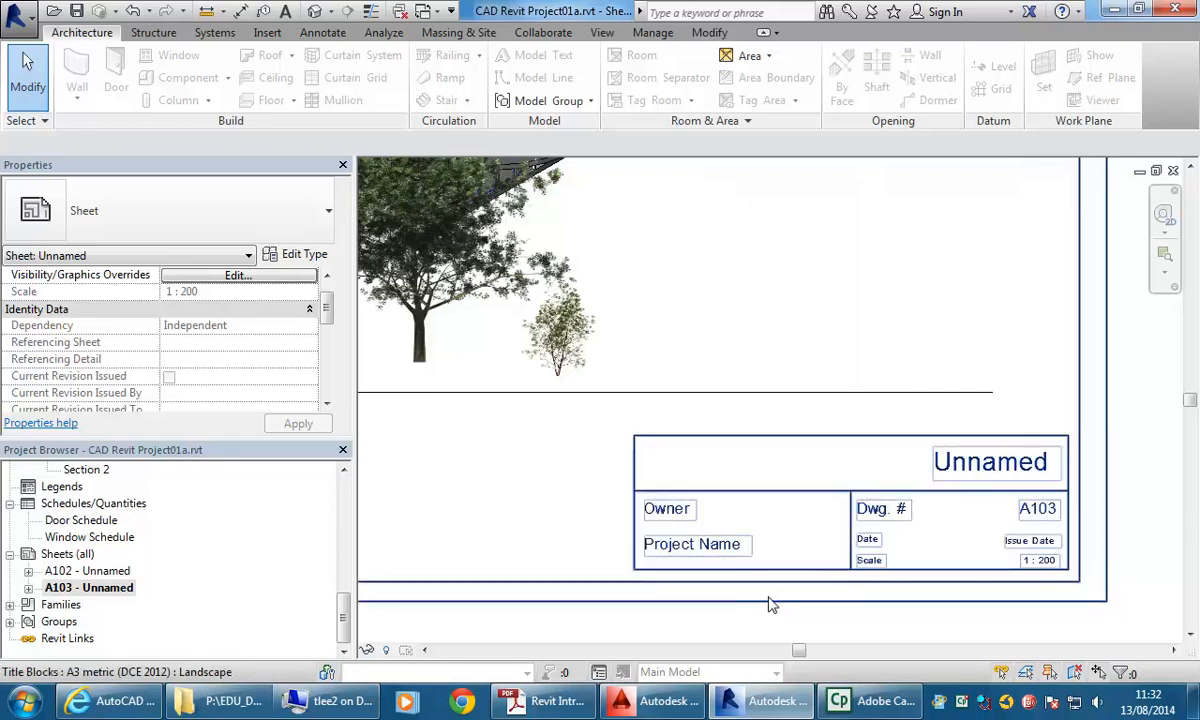
pyautogui.click(762, 608)
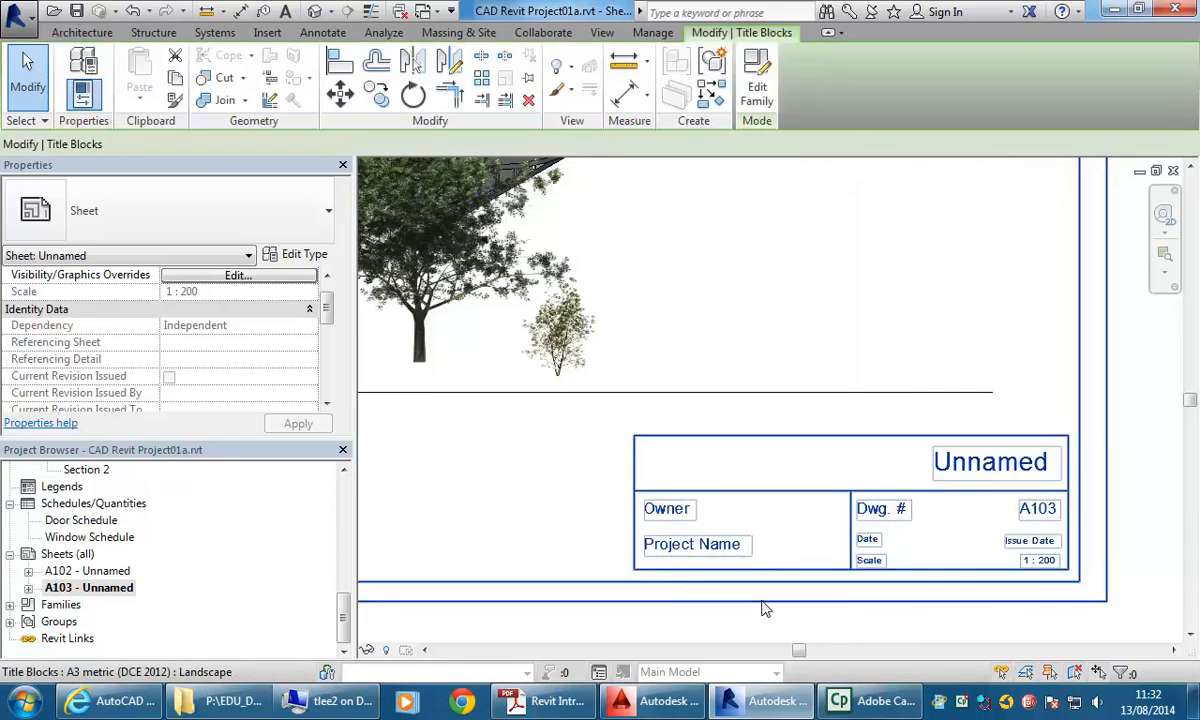
pyautogui.click(959, 463)
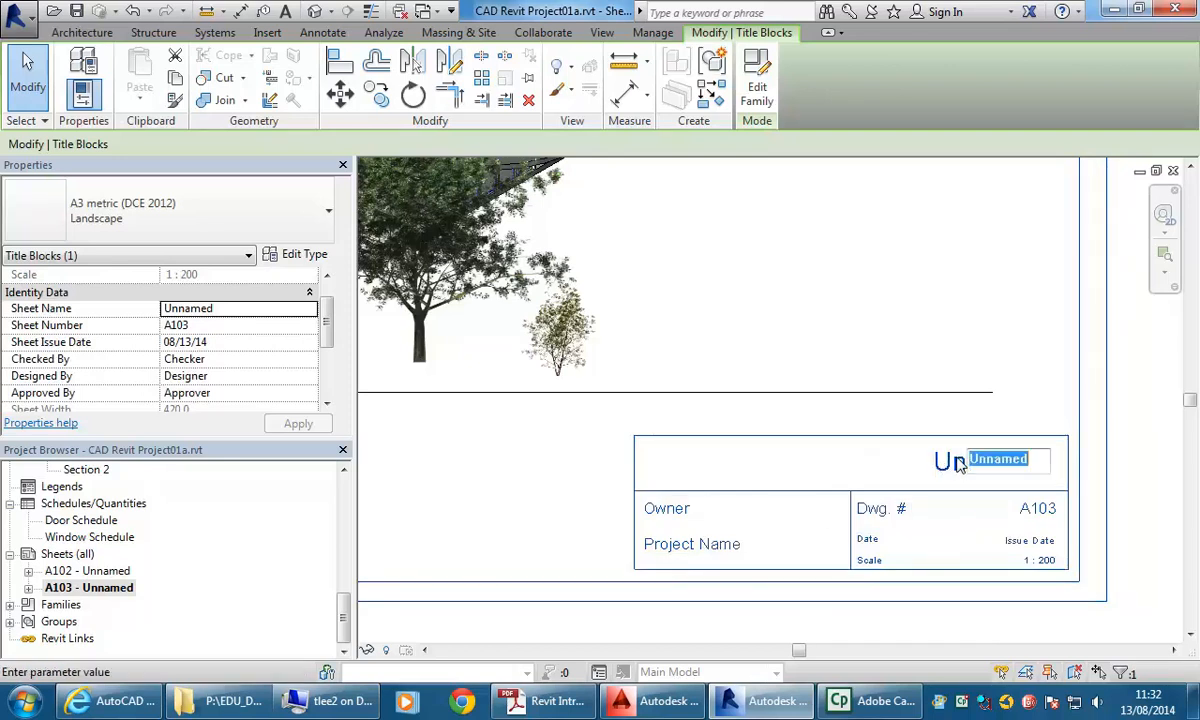
pyautogui.click(818, 473)
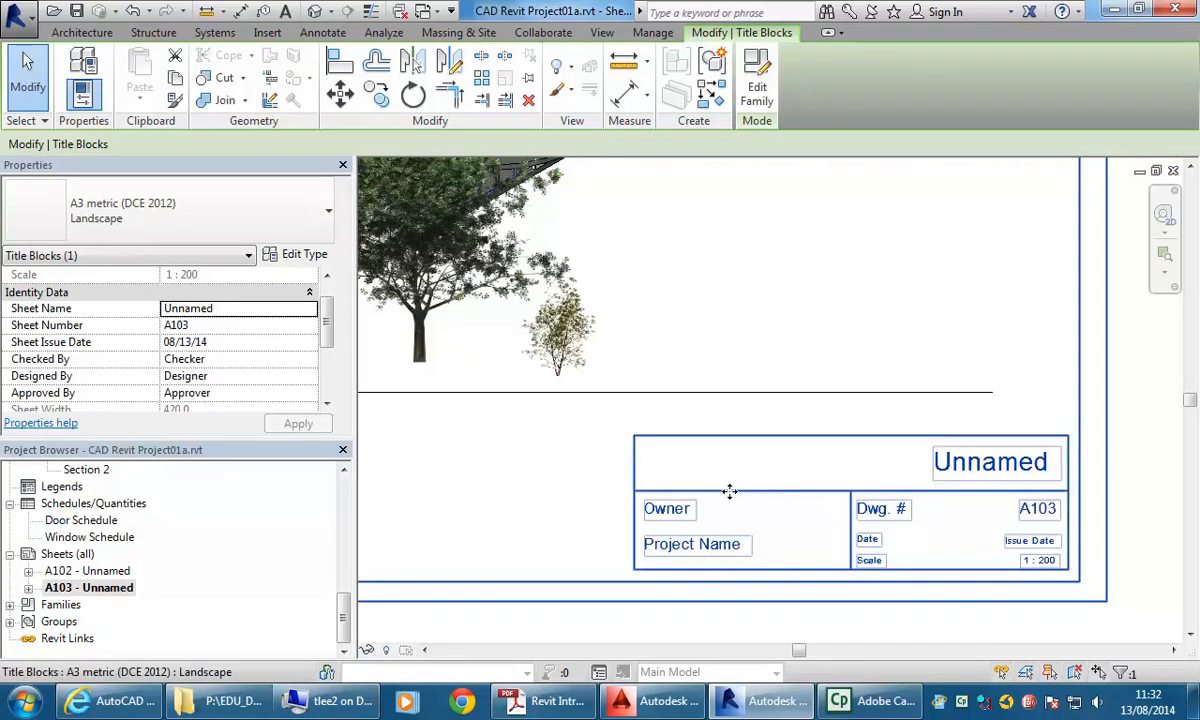
pyautogui.click(495, 489)
pyautogui.click(636, 488)
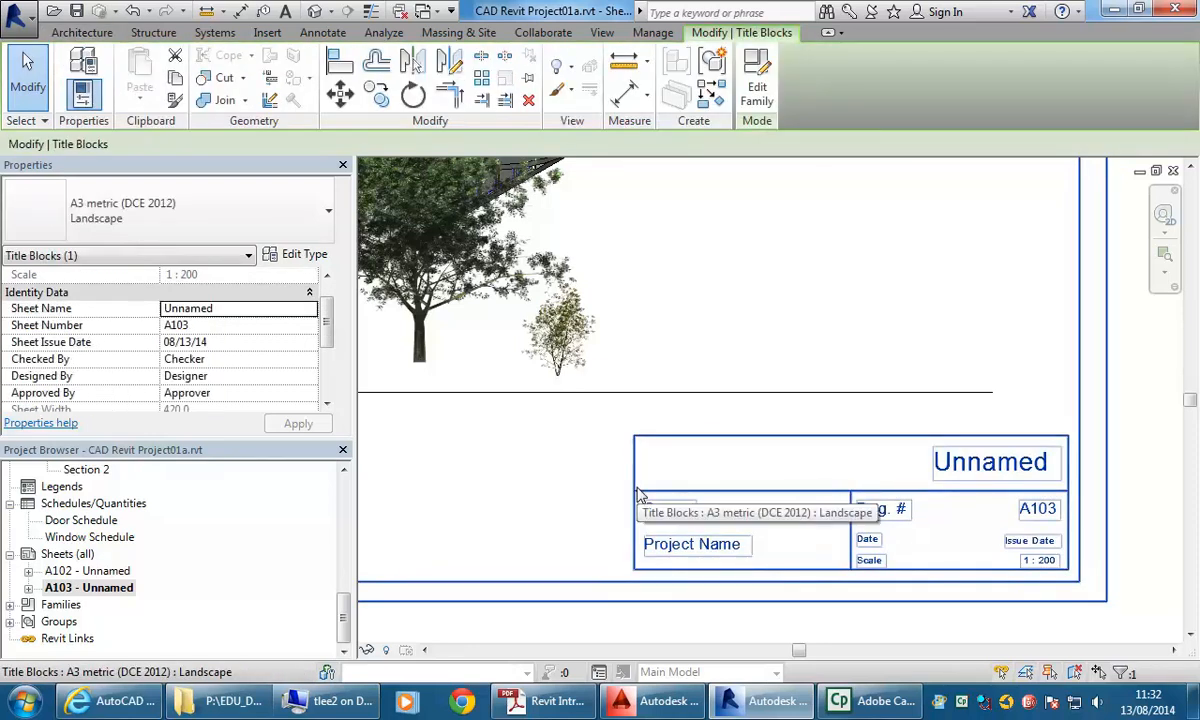
# Rename sheet A103 as Cover in its title block and deselect the title block
pyautogui.click(974, 465)
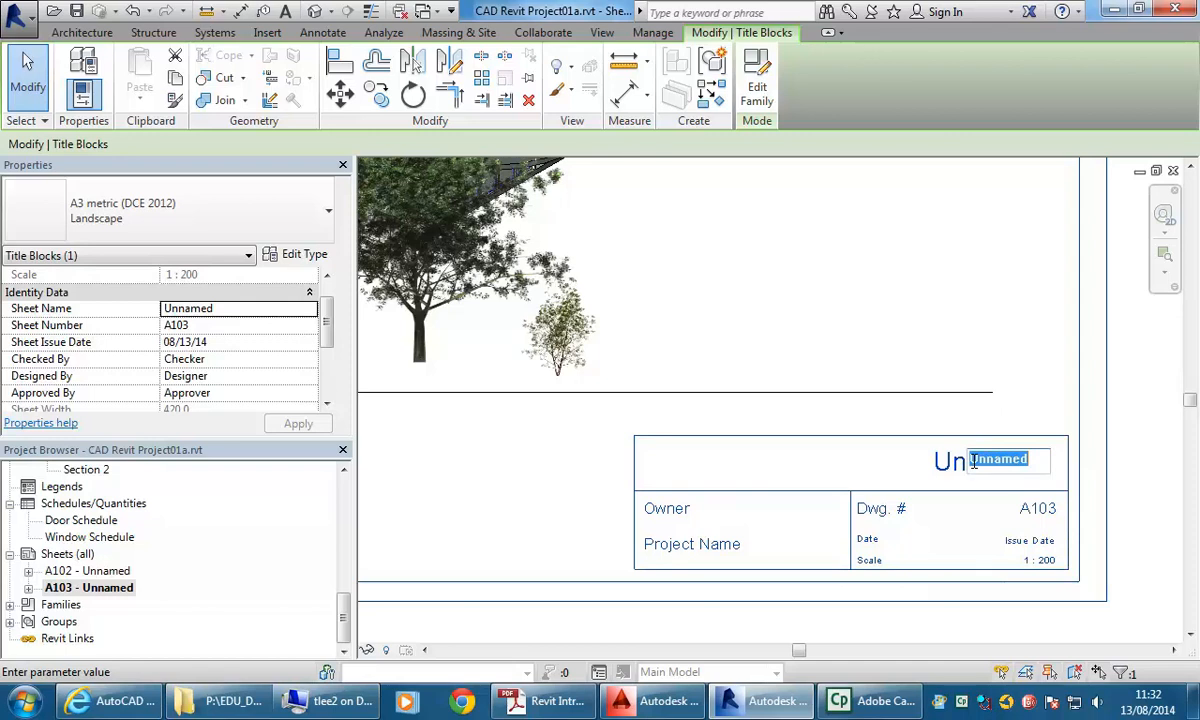
pyautogui.write('Co')
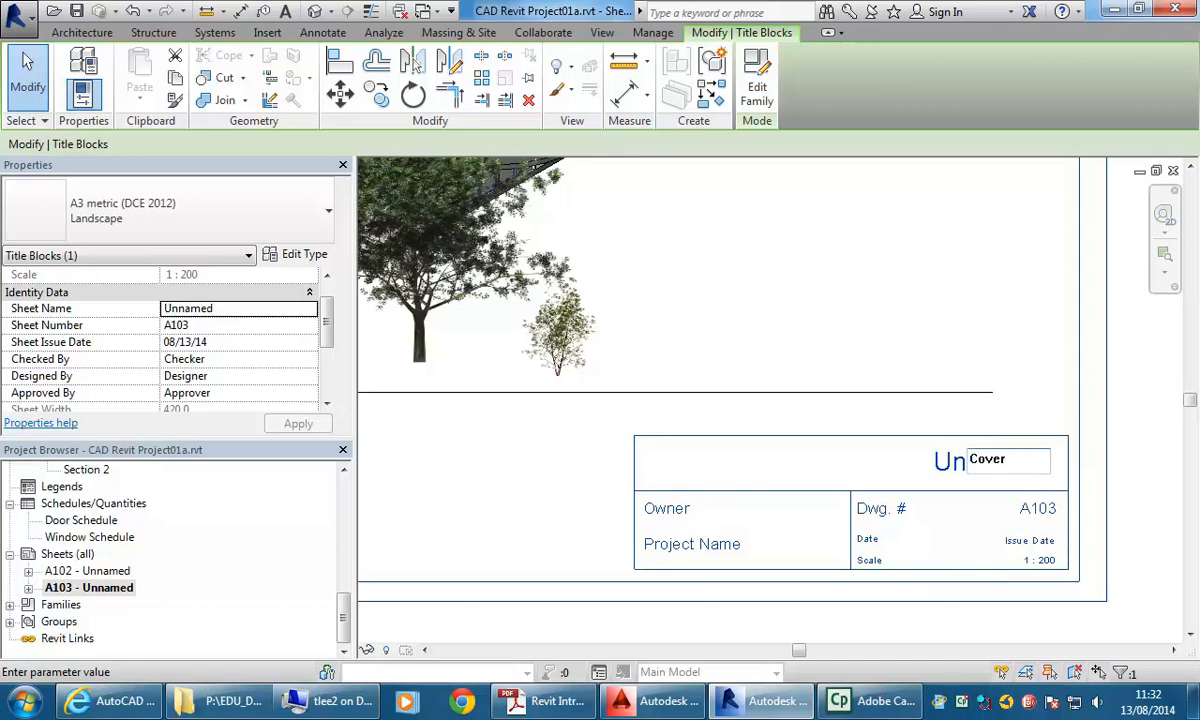
pyautogui.write('ver')
pyautogui.press('Return')
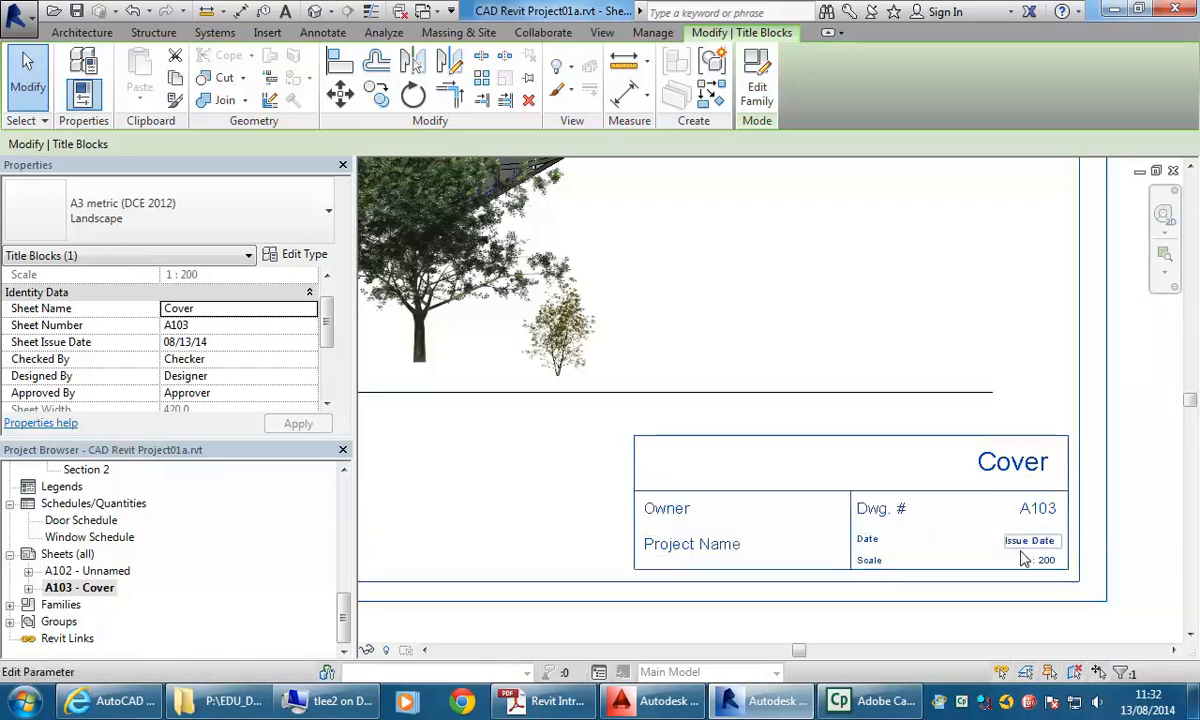
pyautogui.scroll(1, 1025, 560)
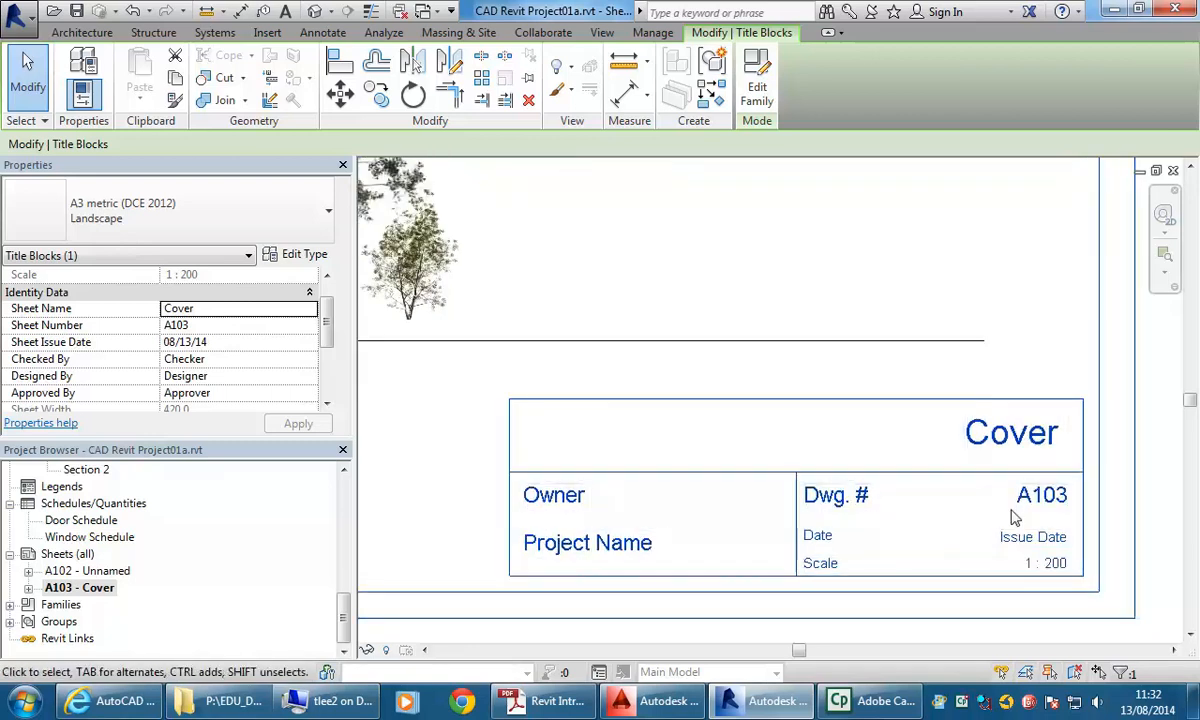
pyautogui.press('Escape')
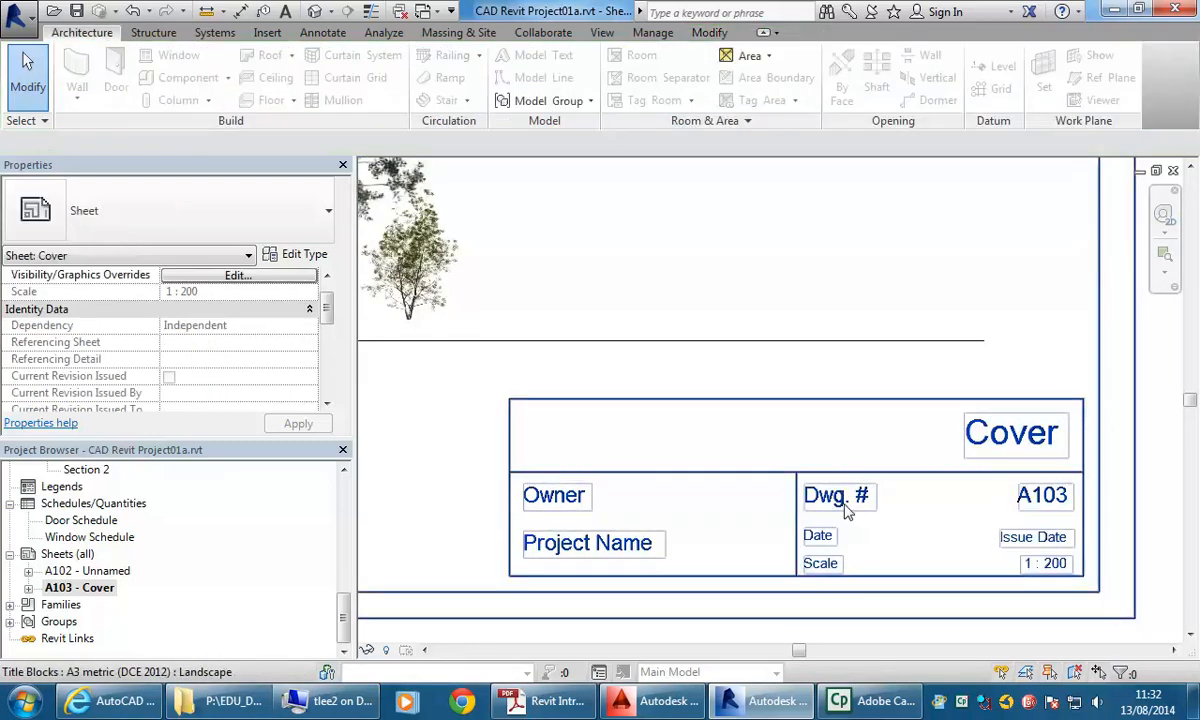
# Change the Cover sheet's drawing number to A101 in its title block
pyautogui.click(718, 471)
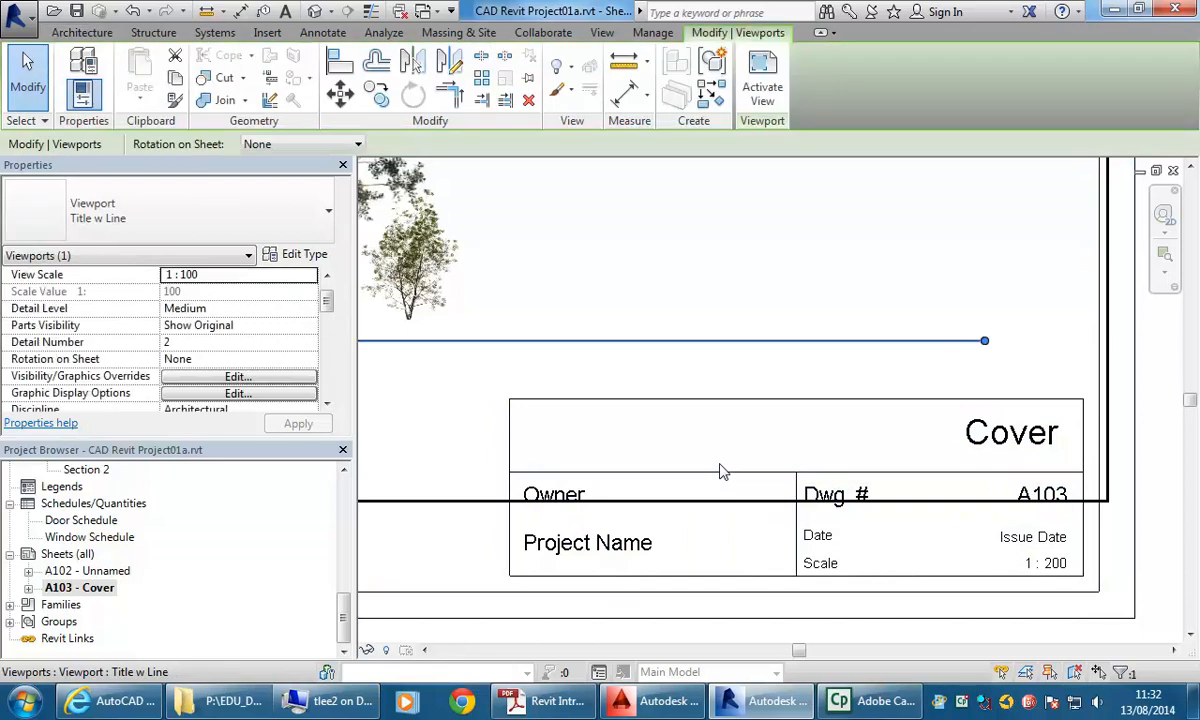
pyautogui.click(1033, 537)
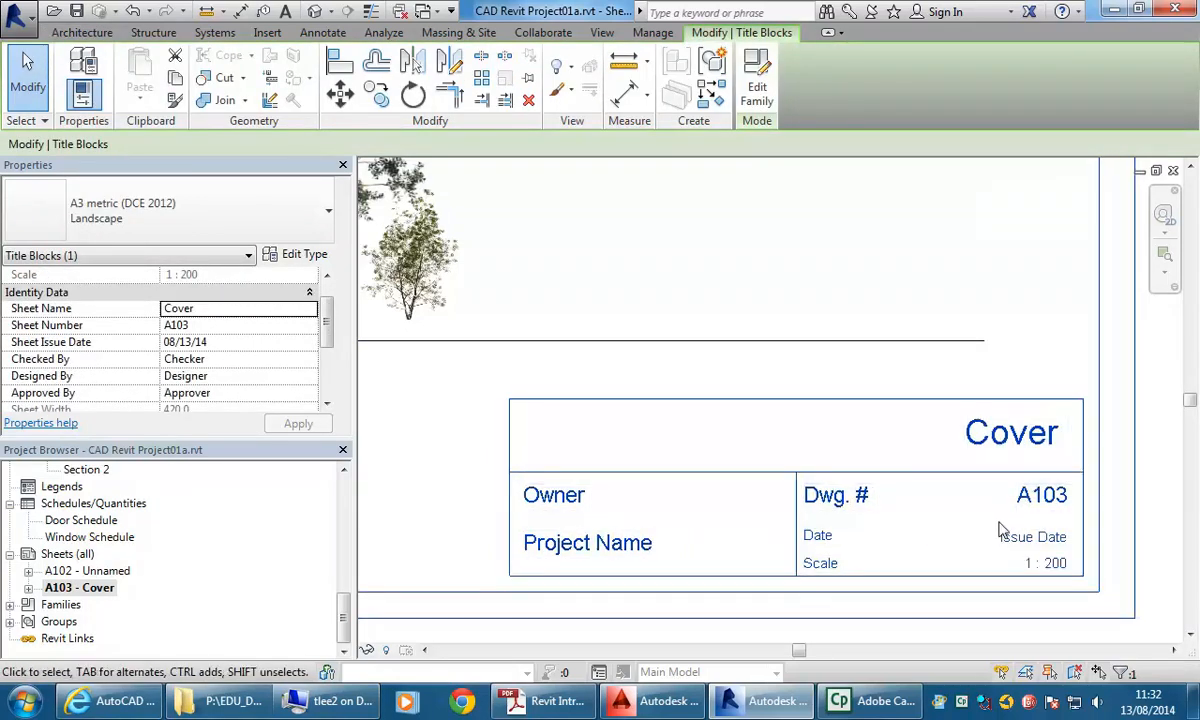
pyautogui.click(1048, 497)
pyautogui.write('A')
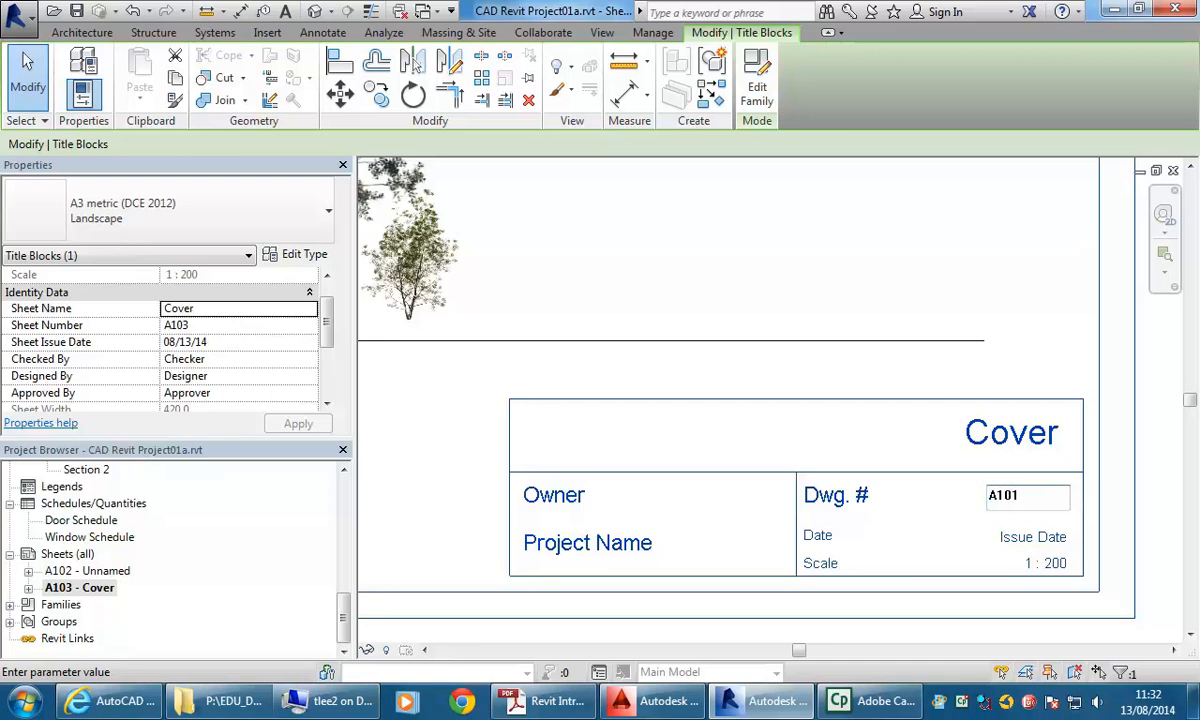
pyautogui.write('101')
pyautogui.press('Return')
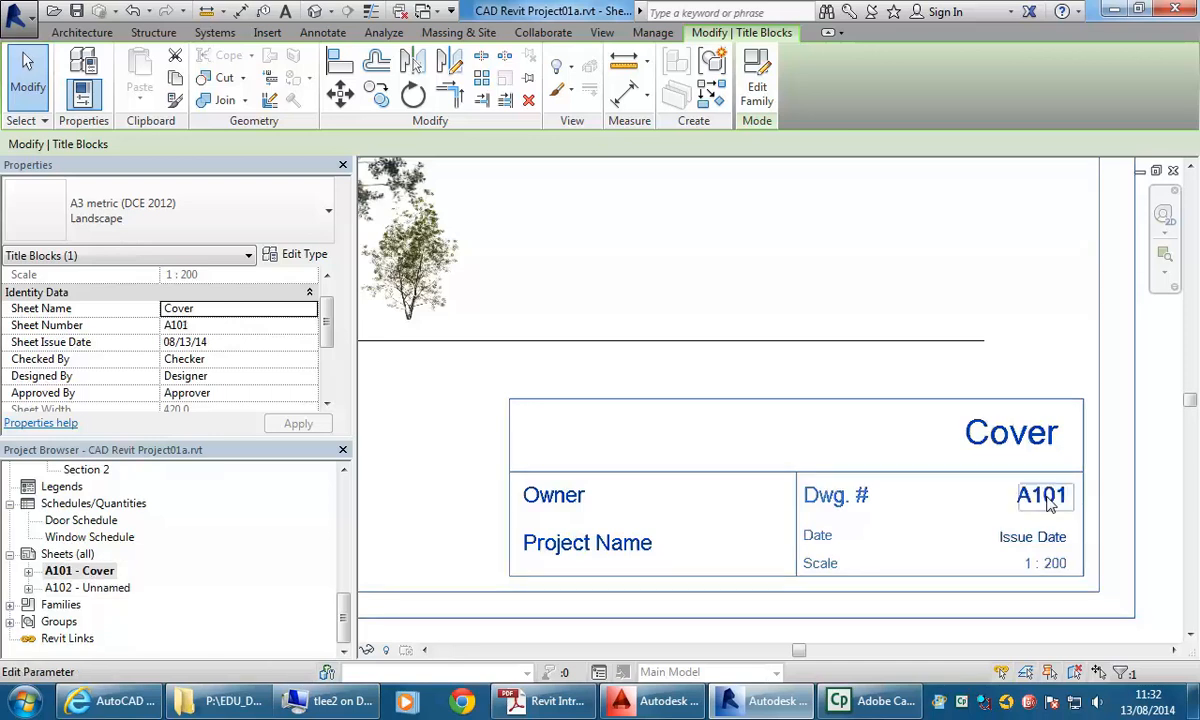
# Open sheet A102, rename it as Plans in its title block and deselect the title block
pyautogui.doubleClick(74, 590)
pyautogui.scroll(3, 904, 566)
pyautogui.scroll(5, 904, 566)
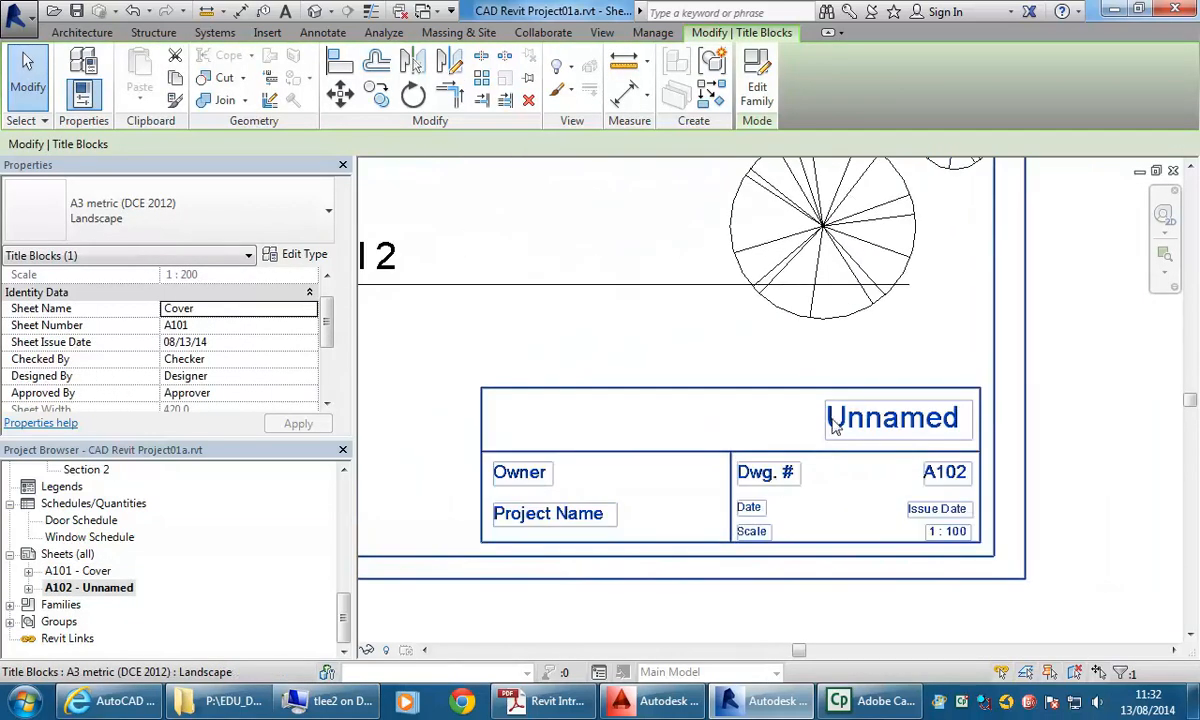
pyautogui.click(866, 427)
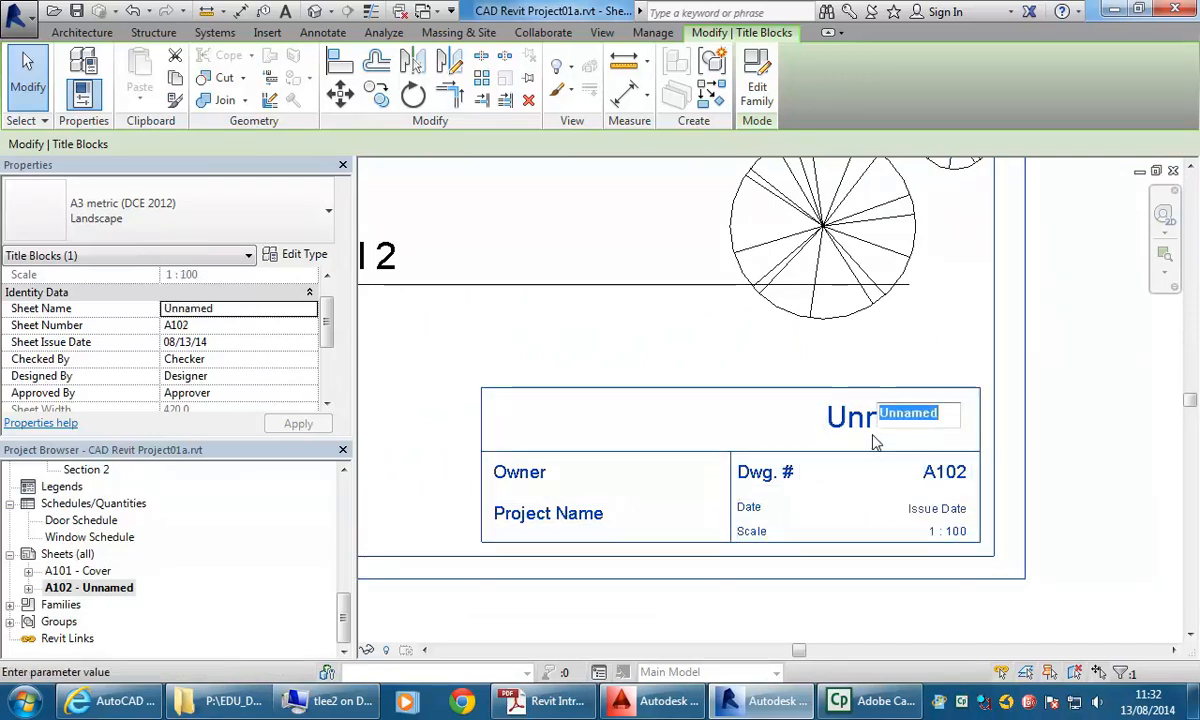
pyautogui.write('Plans')
pyautogui.press('Return')
pyautogui.click(857, 560)
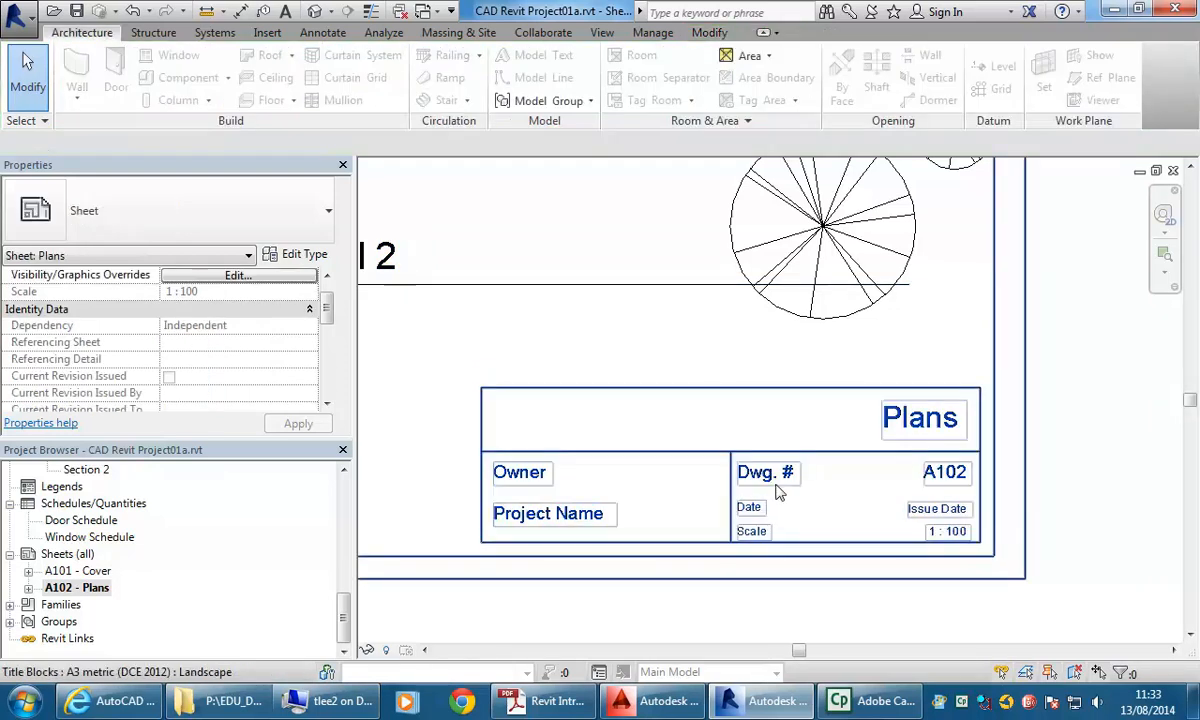
# Create a new sheet A103 with the A3 metric (DCE 2012) title block
pyautogui.scroll(2, 938, 512)
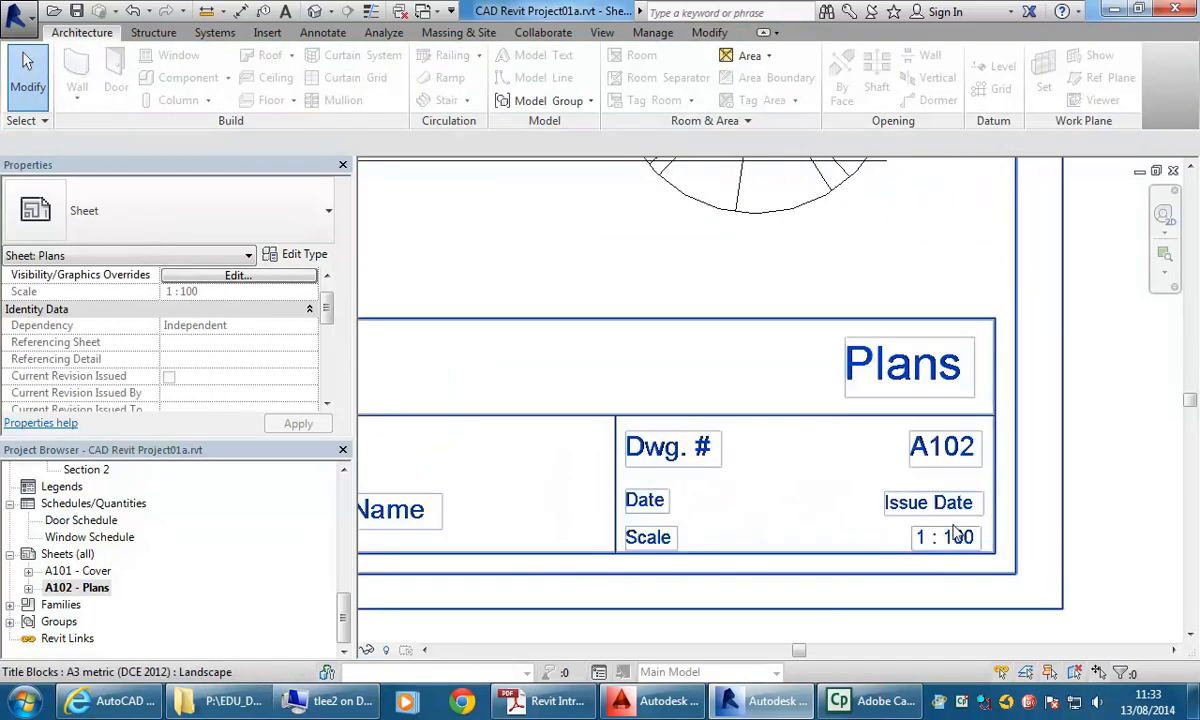
pyautogui.scroll(-4, 870, 508)
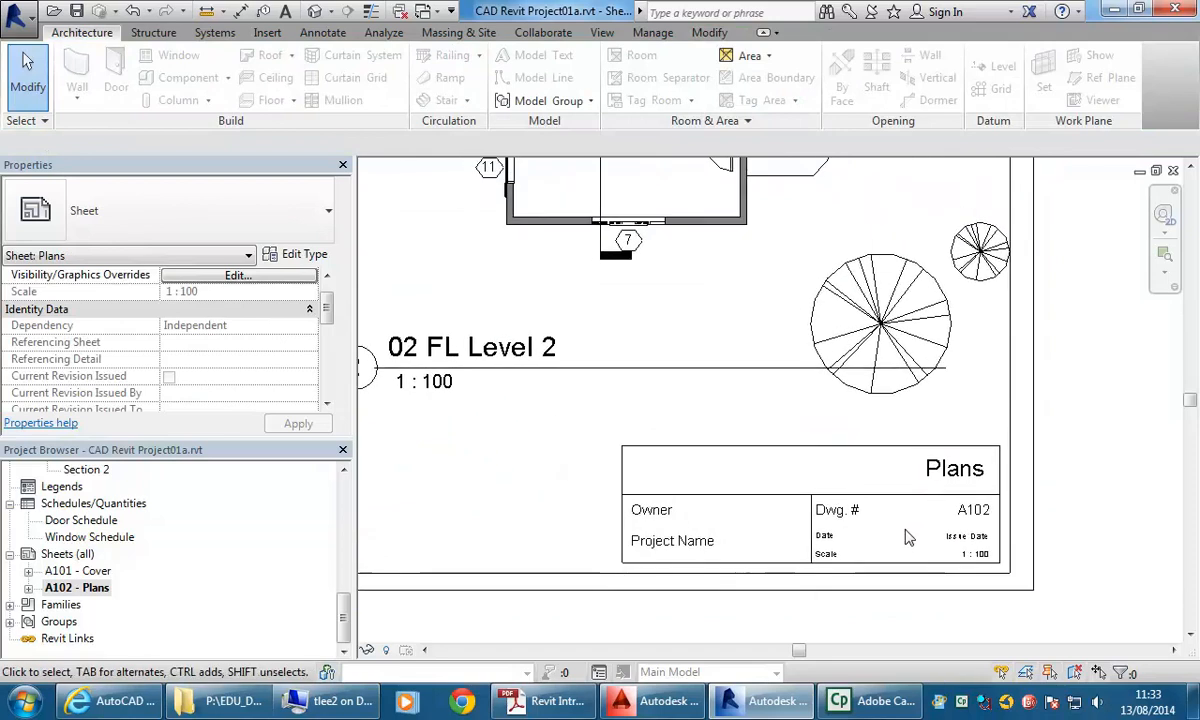
pyautogui.scroll(-5, 823, 556)
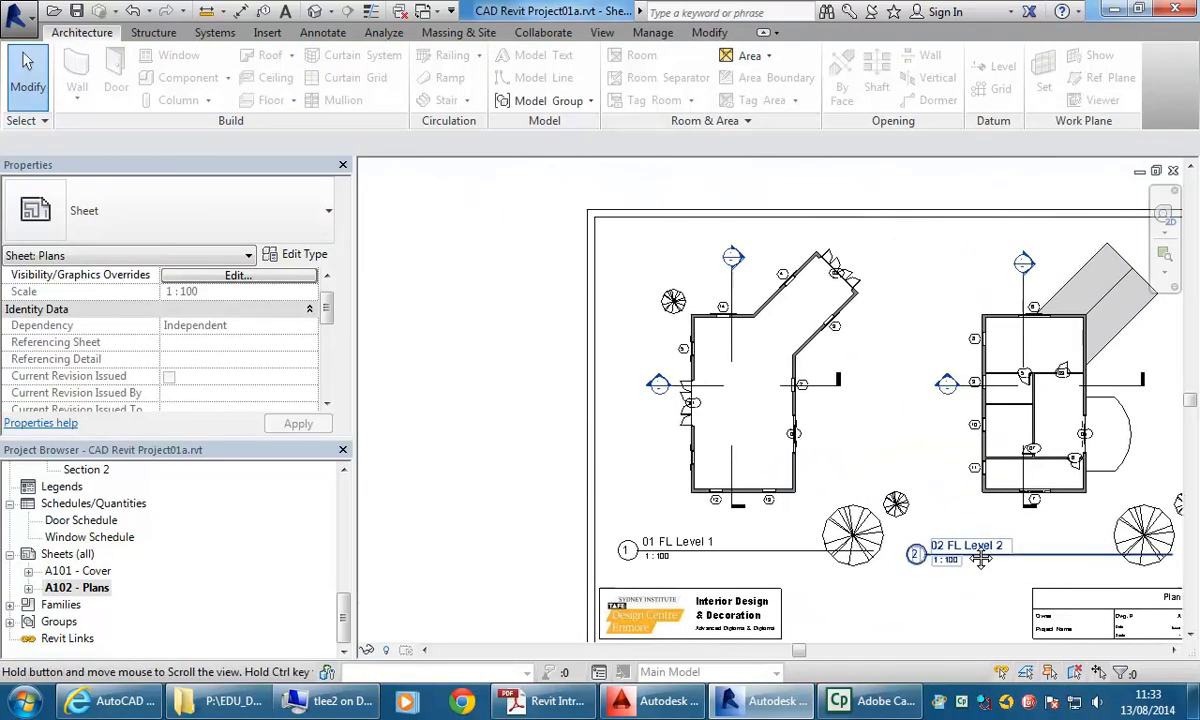
pyautogui.moveTo(785, 508); pyautogui.dragTo(733, 502, button='middle')
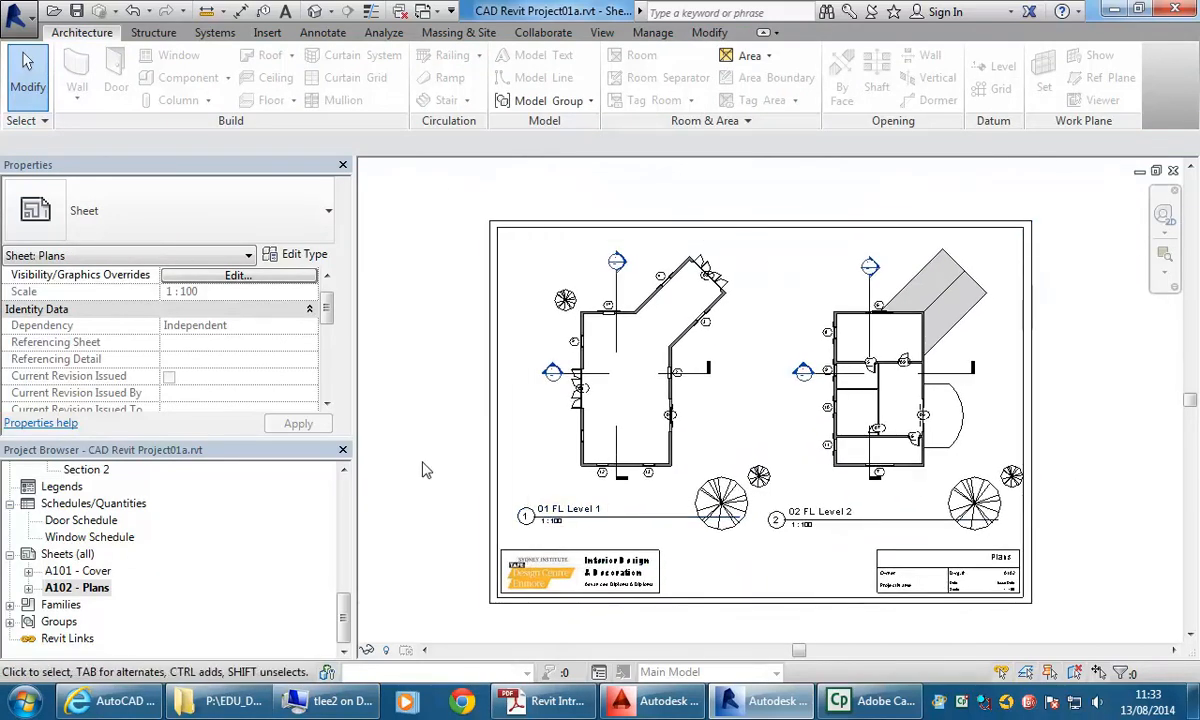
pyautogui.click(72, 555)
pyautogui.rightClick(73, 556)
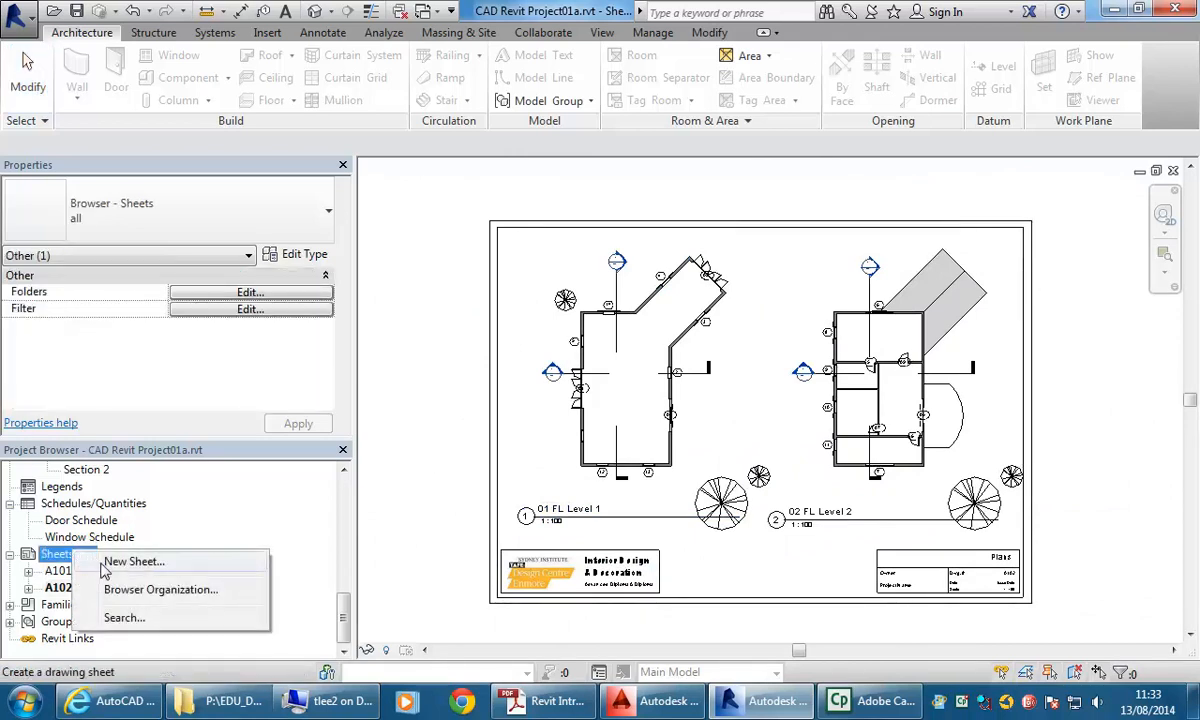
pyautogui.click(110, 562)
pyautogui.click(519, 537)
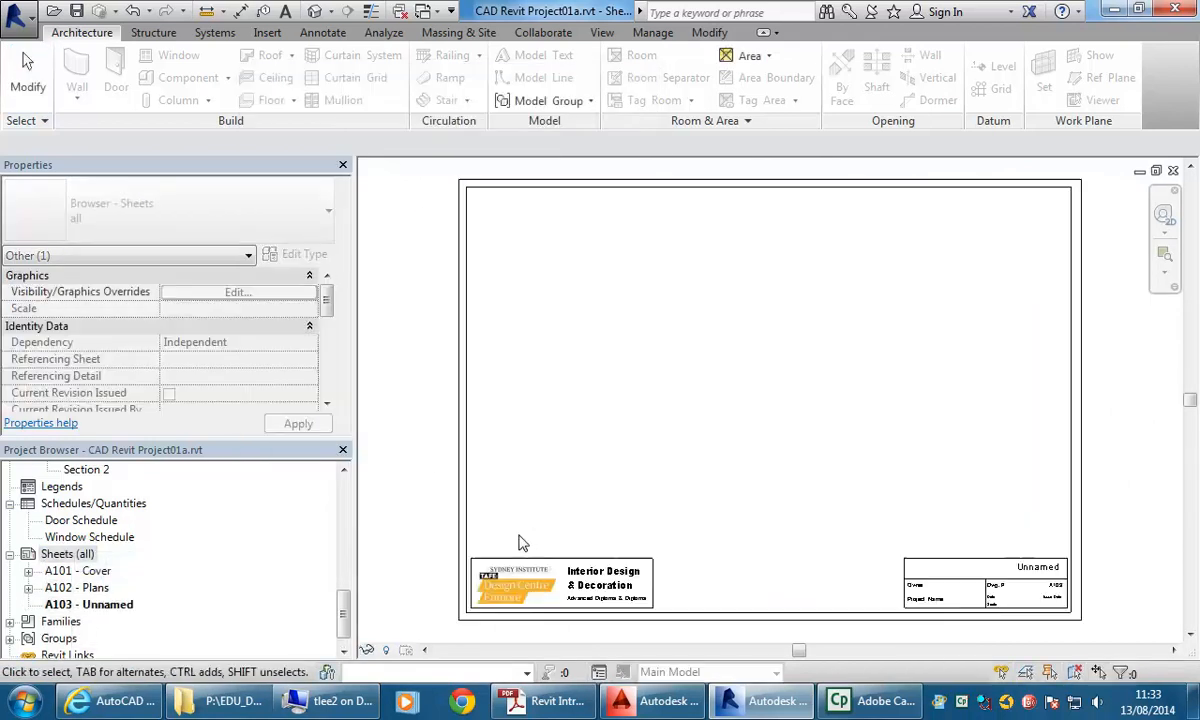
# Open the Section 1 view and tighten its crop region around the house on all four sides
pyautogui.moveTo(347, 614); pyautogui.dragTo(346, 562)
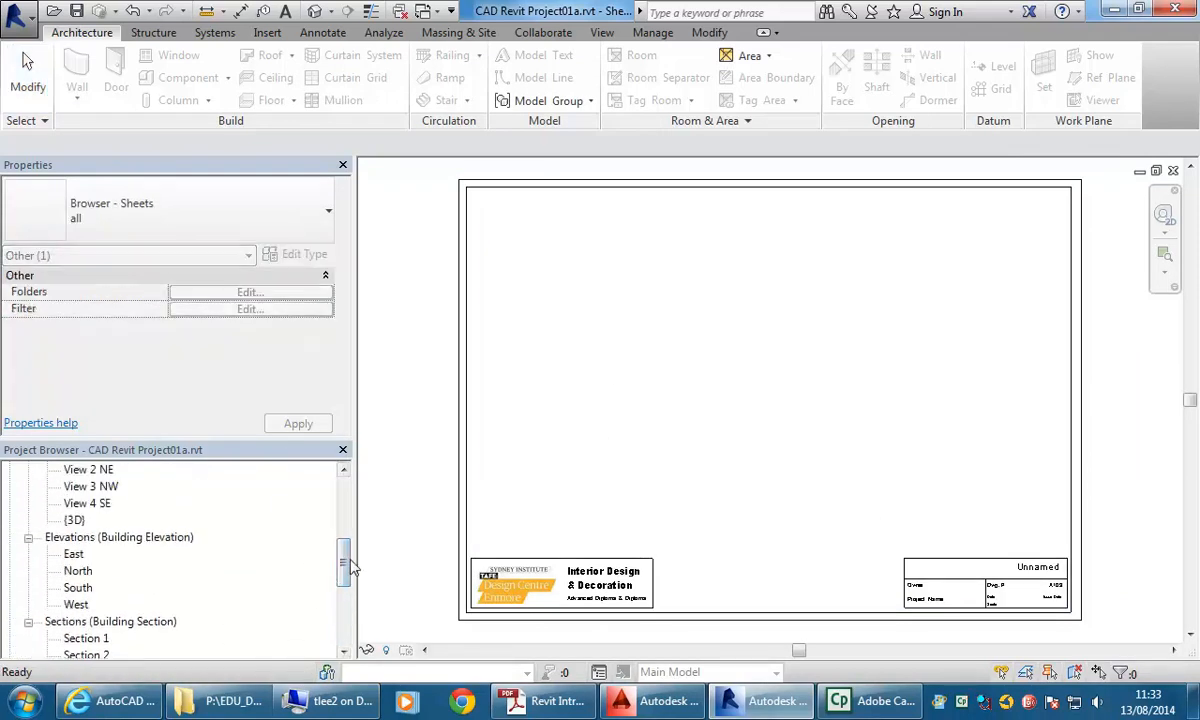
pyautogui.scroll(-2, 345, 565)
pyautogui.doubleClick(104, 571)
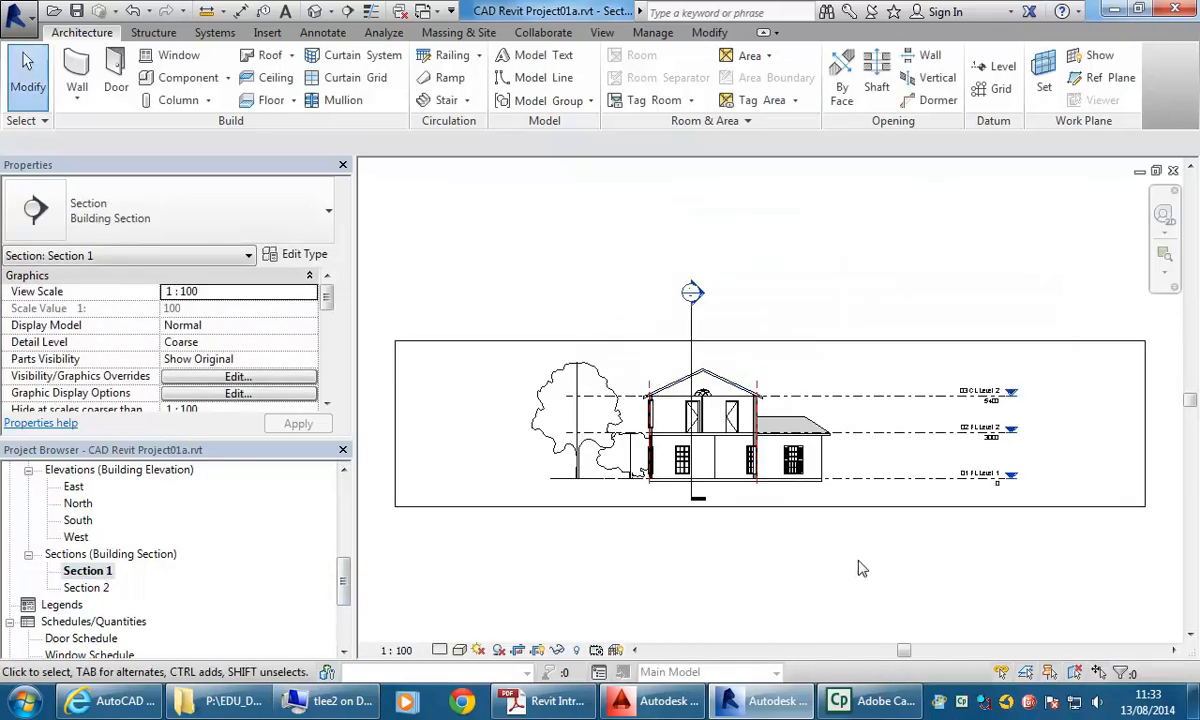
pyautogui.click(833, 510)
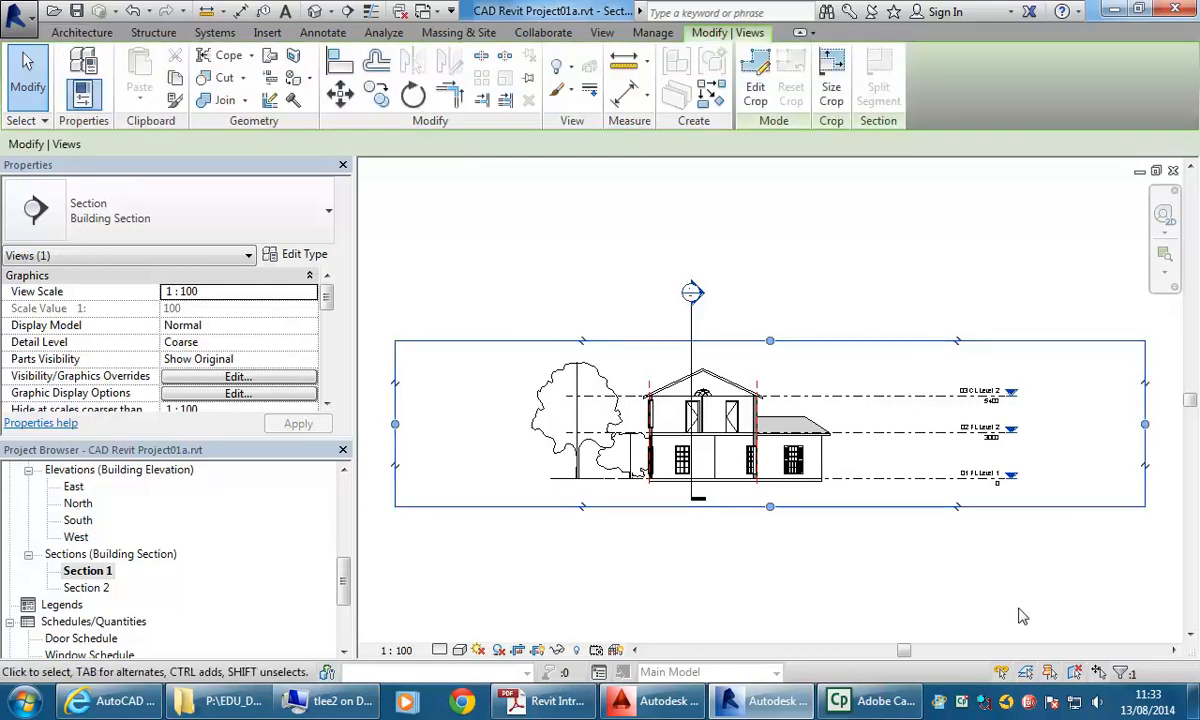
pyautogui.moveTo(1145, 424); pyautogui.dragTo(925, 414)
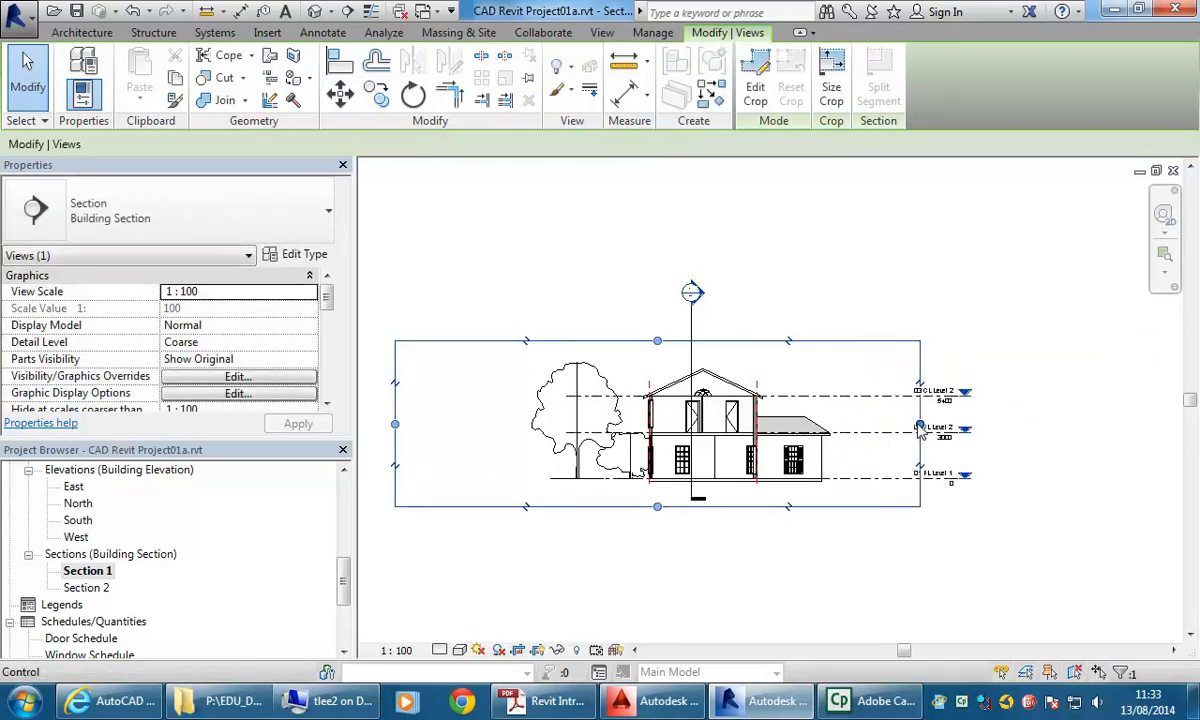
pyautogui.moveTo(847, 424)
pyautogui.mouseDown()
pyautogui.moveTo(788, 424)
pyautogui.moveTo(842, 424)
pyautogui.mouseUp()
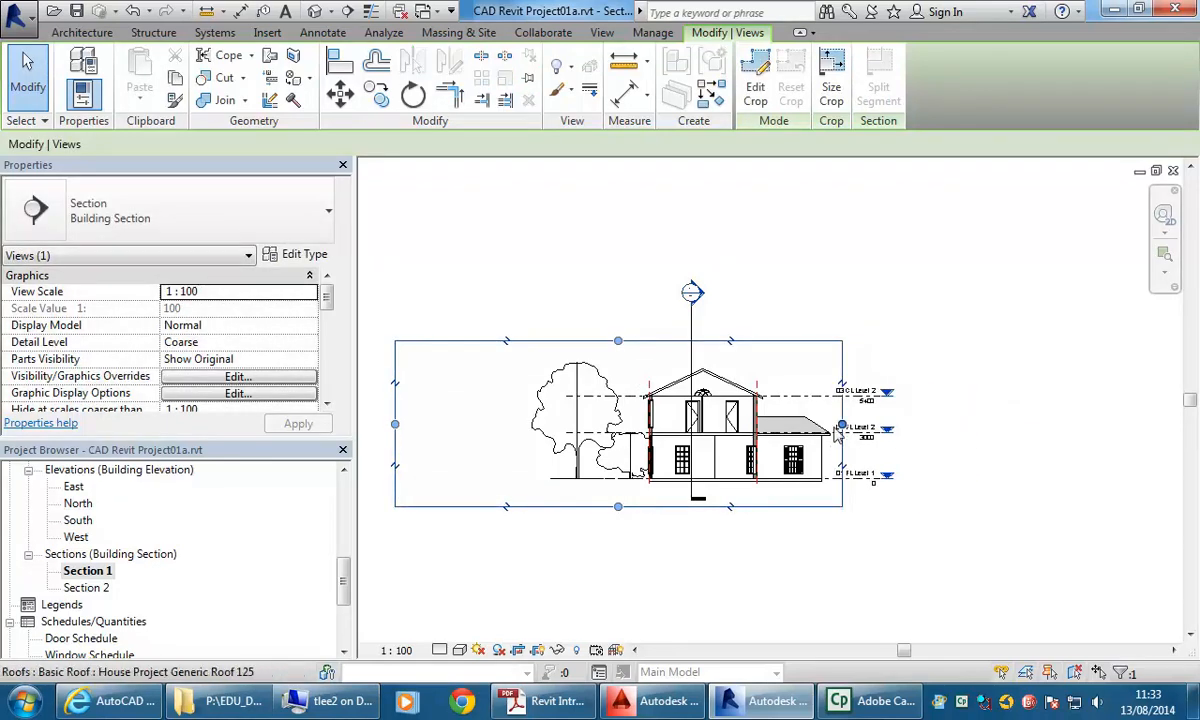
pyautogui.moveTo(397, 432); pyautogui.dragTo(625, 430)
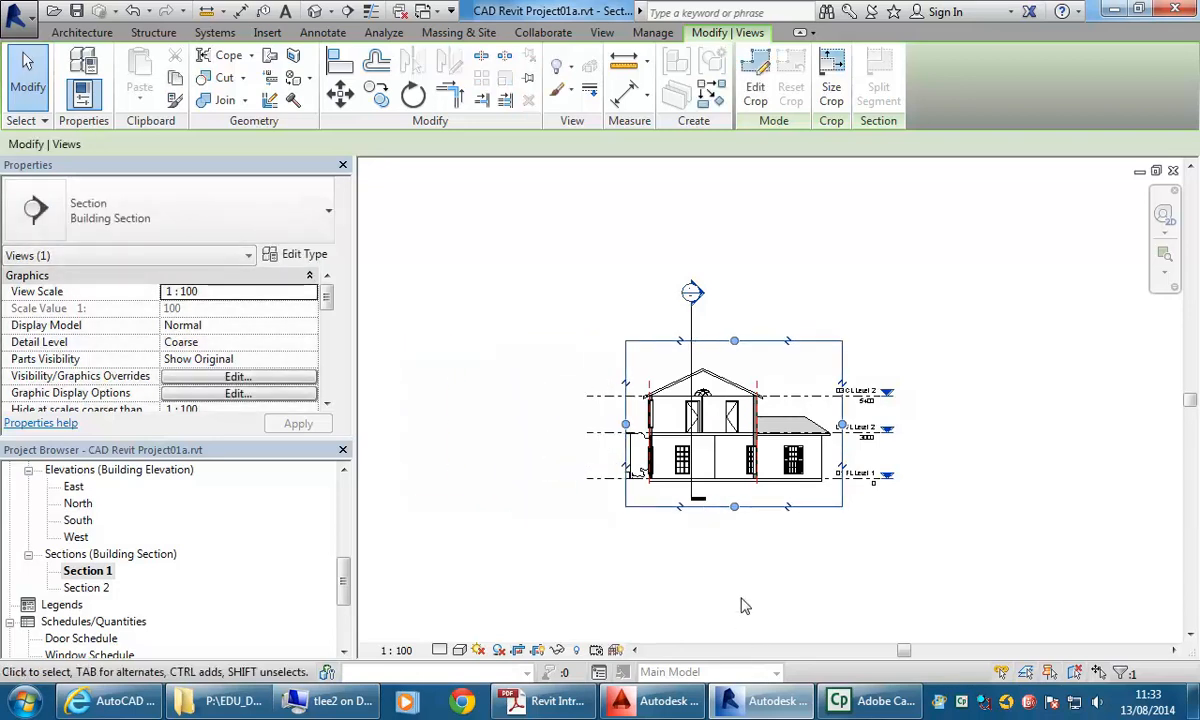
pyautogui.moveTo(734, 342); pyautogui.dragTo(734, 361)
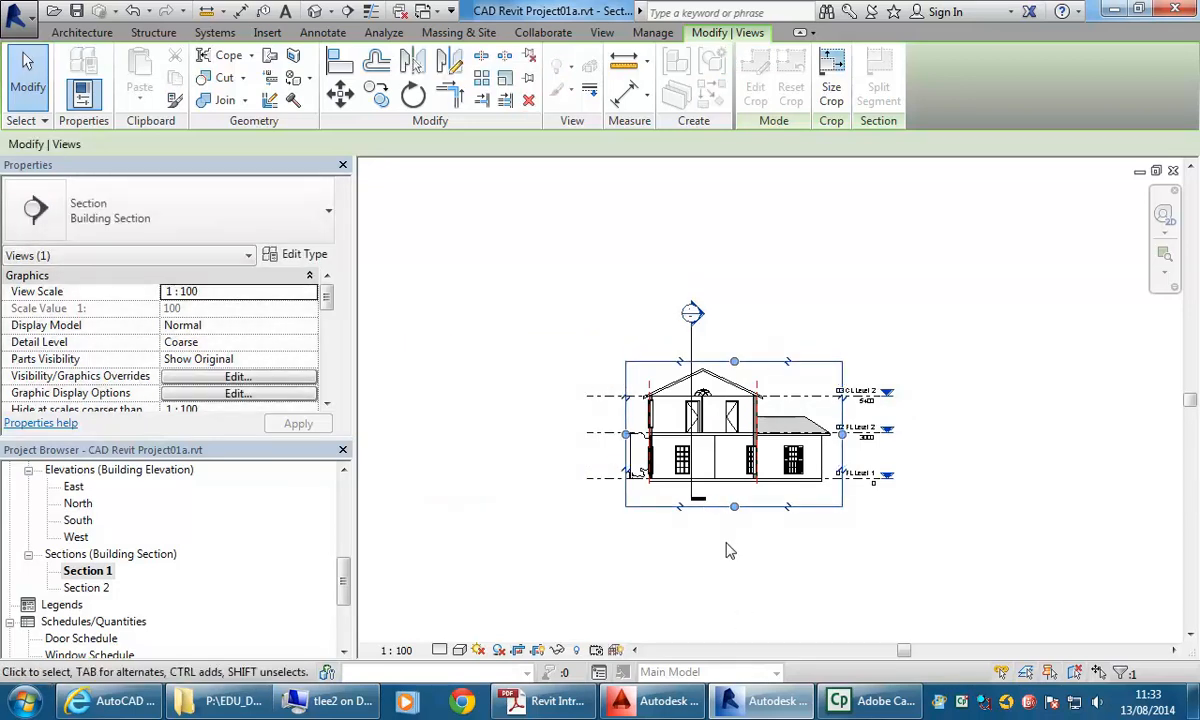
pyautogui.moveTo(737, 515); pyautogui.dragTo(758, 573)
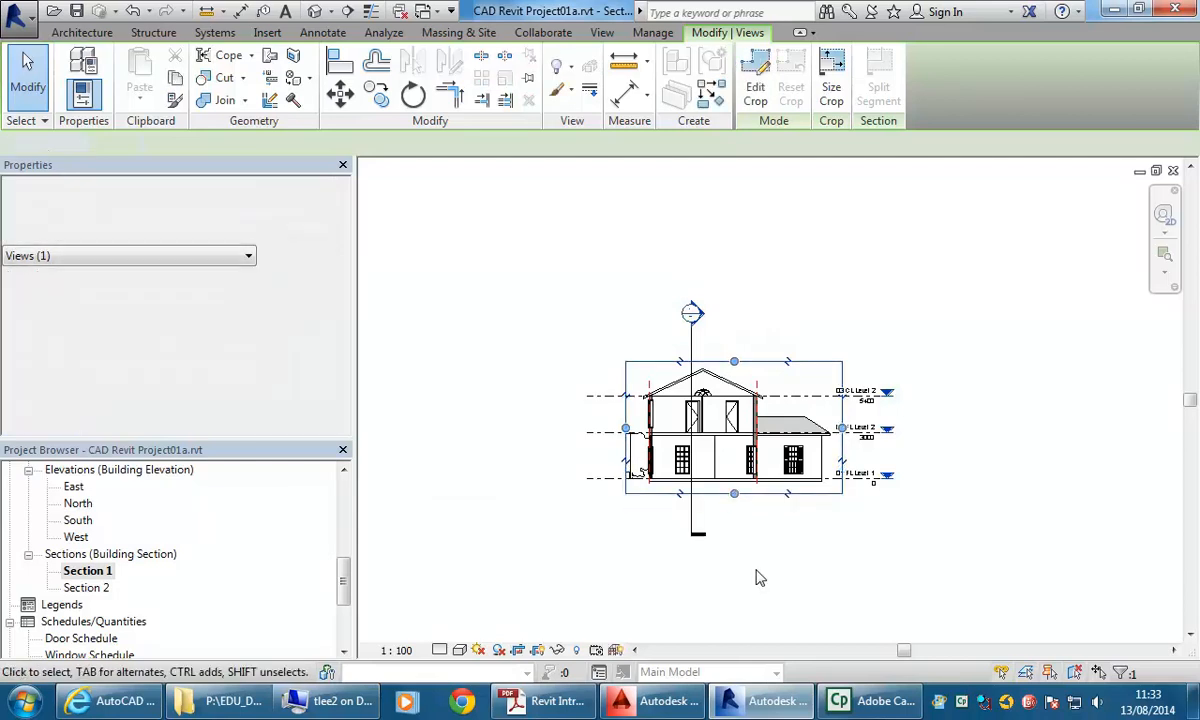
pyautogui.click(748, 518)
# Hide the section marker category in the Section 1 view, using the Section 2 line crossing the house
pyautogui.scroll(2, 748, 518)
pyautogui.scroll(2, 748, 518)
pyautogui.moveTo(737, 554)
pyautogui.mouseDown(button='middle')
pyautogui.moveTo(745, 568)
pyautogui.moveTo(729, 571)
pyautogui.mouseUp(button='middle')
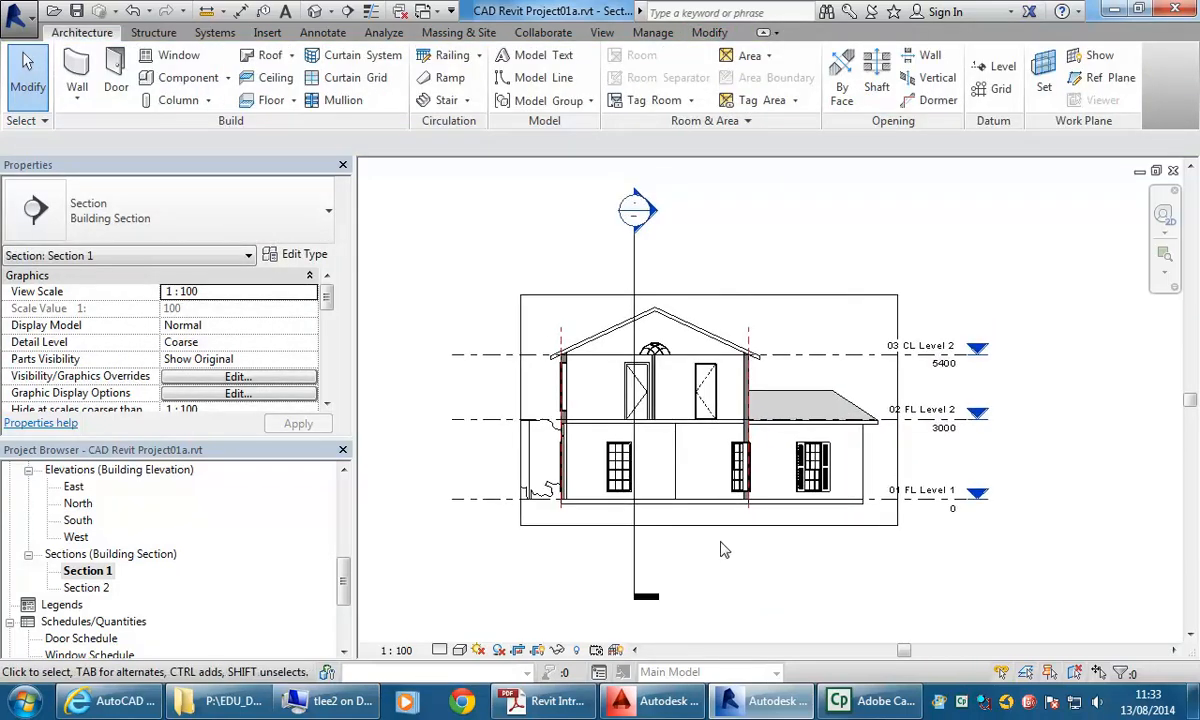
pyautogui.click(641, 259)
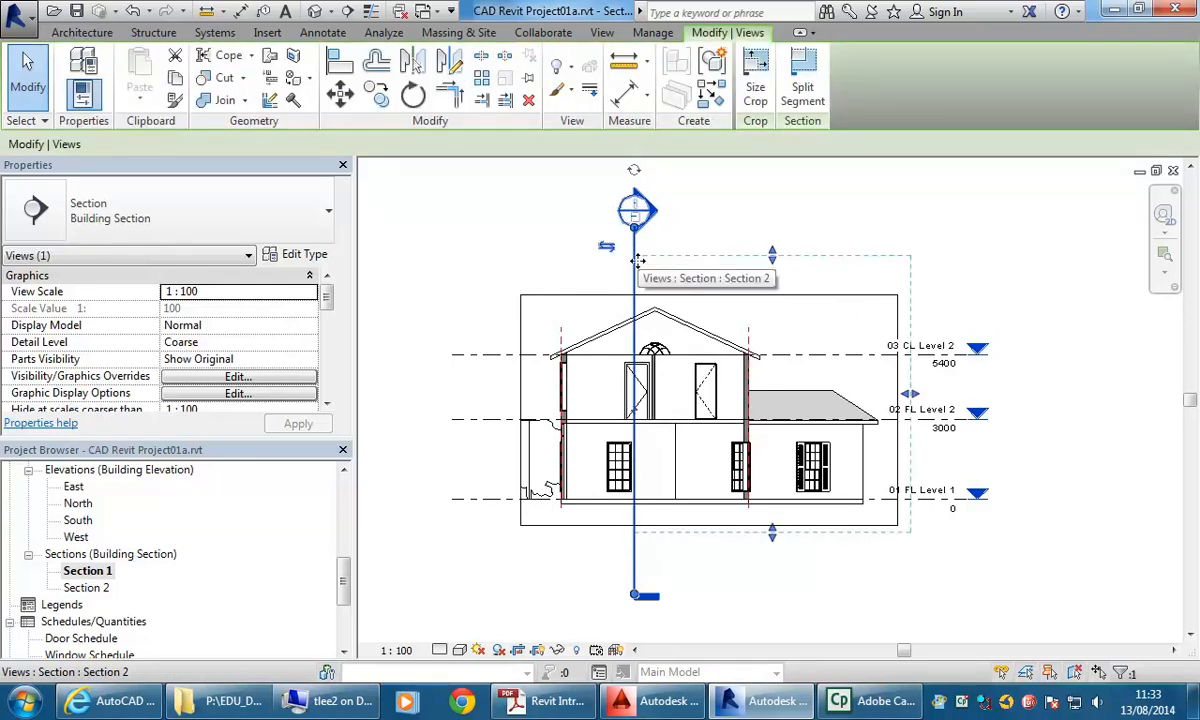
pyautogui.rightClick(638, 261)
pyautogui.moveTo(688, 365)
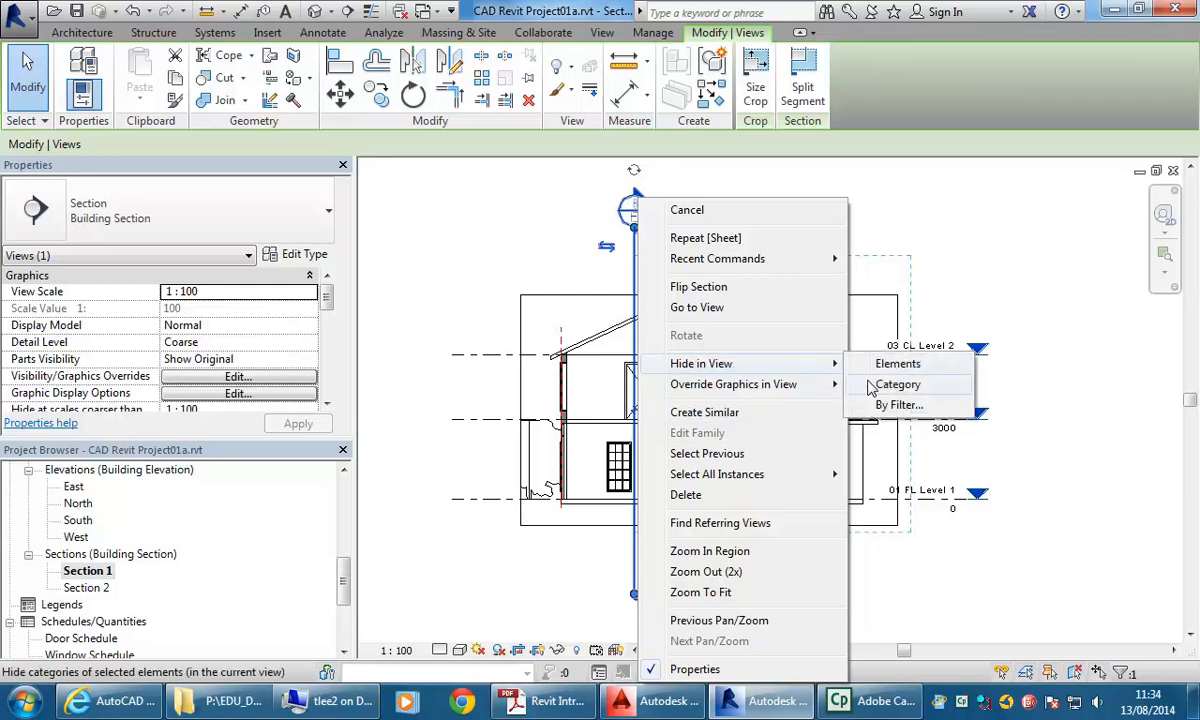
pyautogui.click(893, 388)
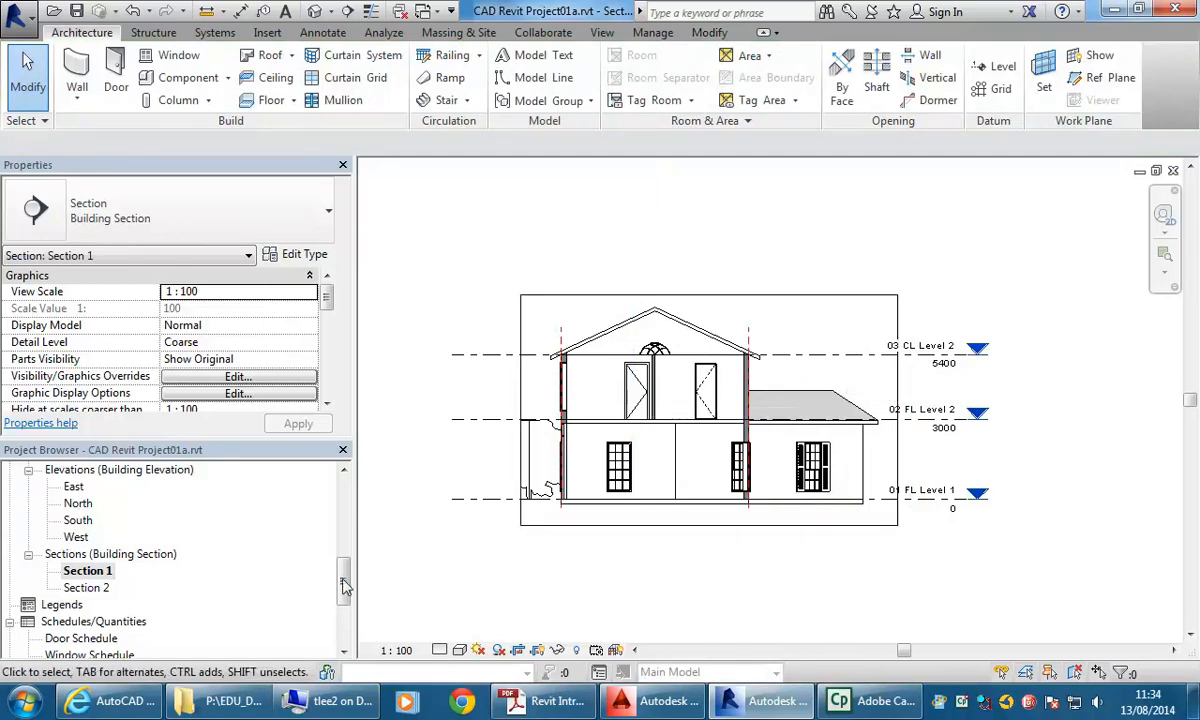
# Try Section 1 at 1:100 in the upper part of sheet A103 and delete its viewport
pyautogui.moveTo(343, 590)
pyautogui.mouseDown()
pyautogui.moveTo(343, 632)
pyautogui.moveTo(343, 608)
pyautogui.mouseUp()
pyautogui.doubleClick(95, 588)
pyautogui.moveTo(86, 522); pyautogui.dragTo(688, 367)
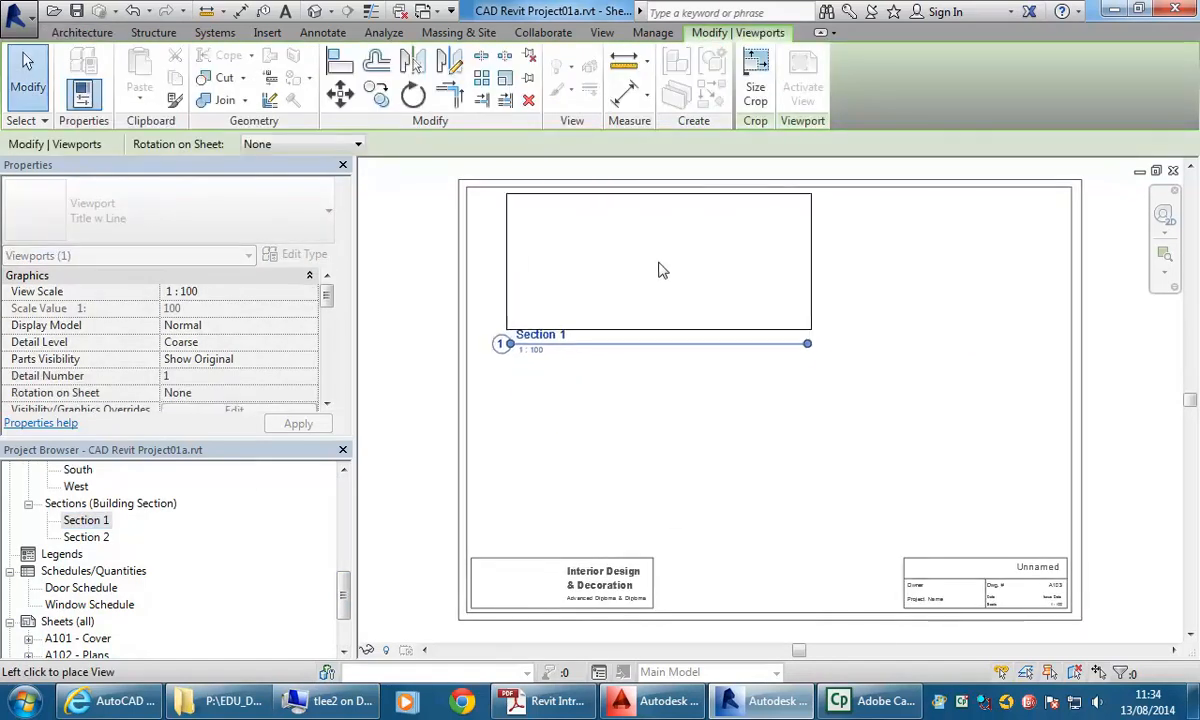
pyautogui.click(657, 280)
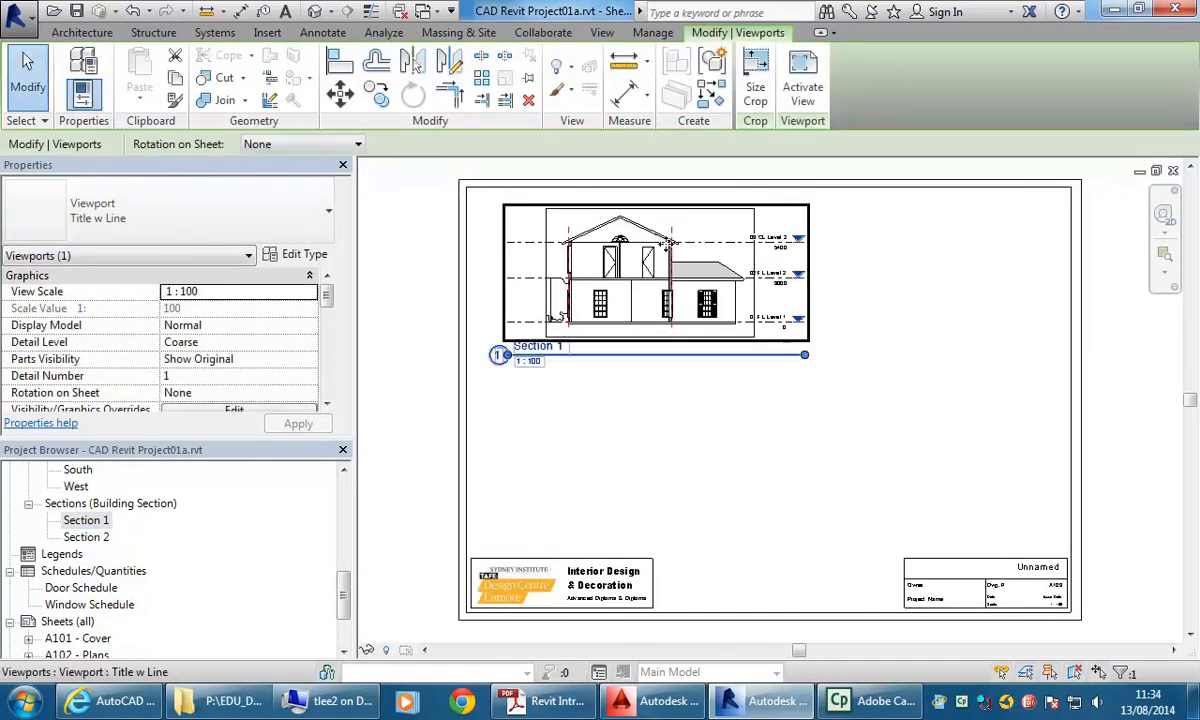
pyautogui.moveTo(643, 271); pyautogui.dragTo(655, 284)
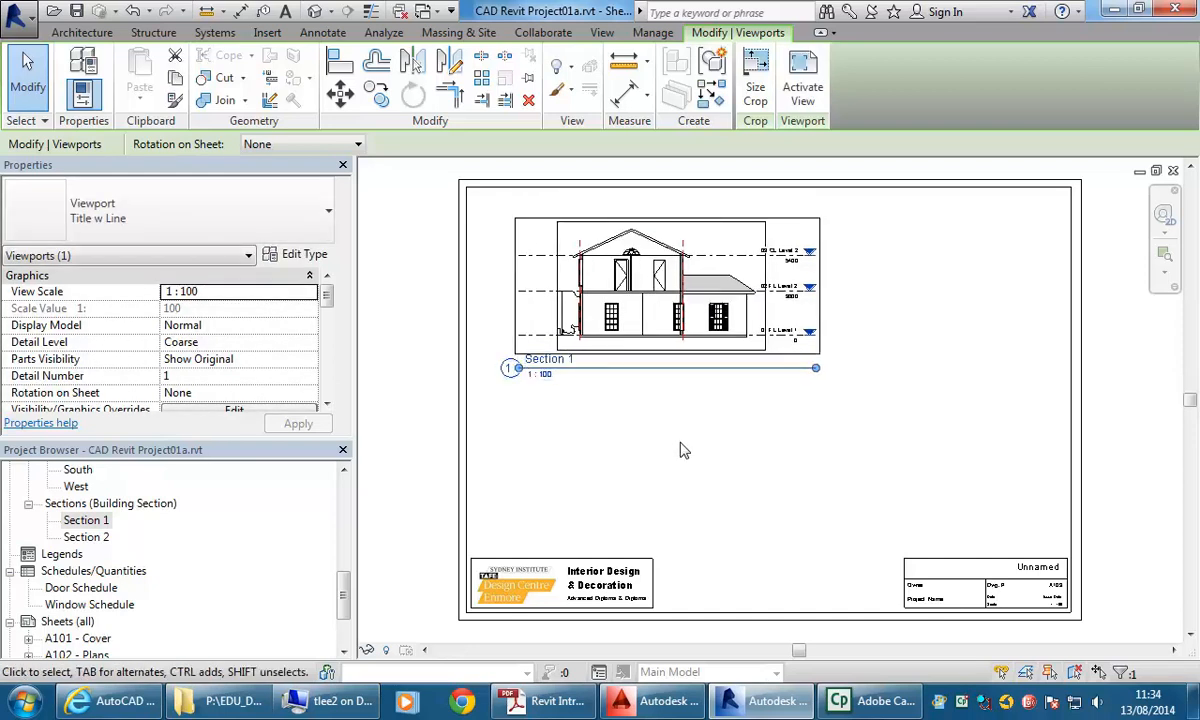
pyautogui.press('Delete')
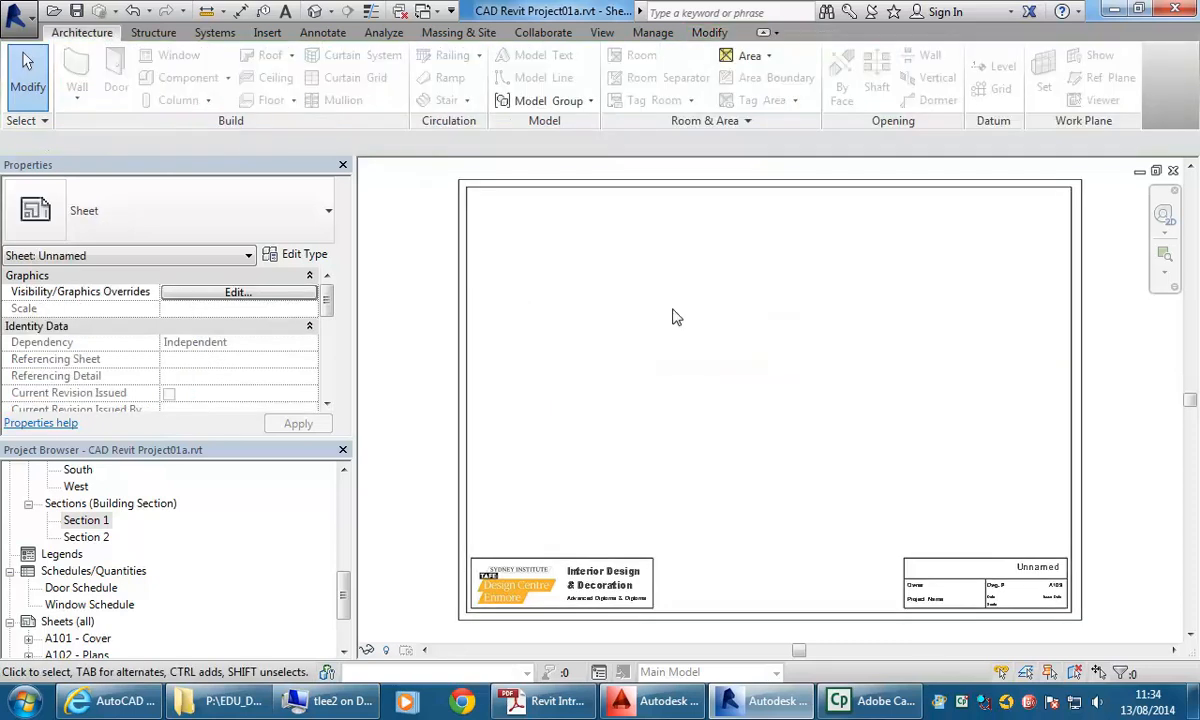
# Reopen the Section 1 view and set its scale to 1 : 50
pyautogui.doubleClick(88, 521)
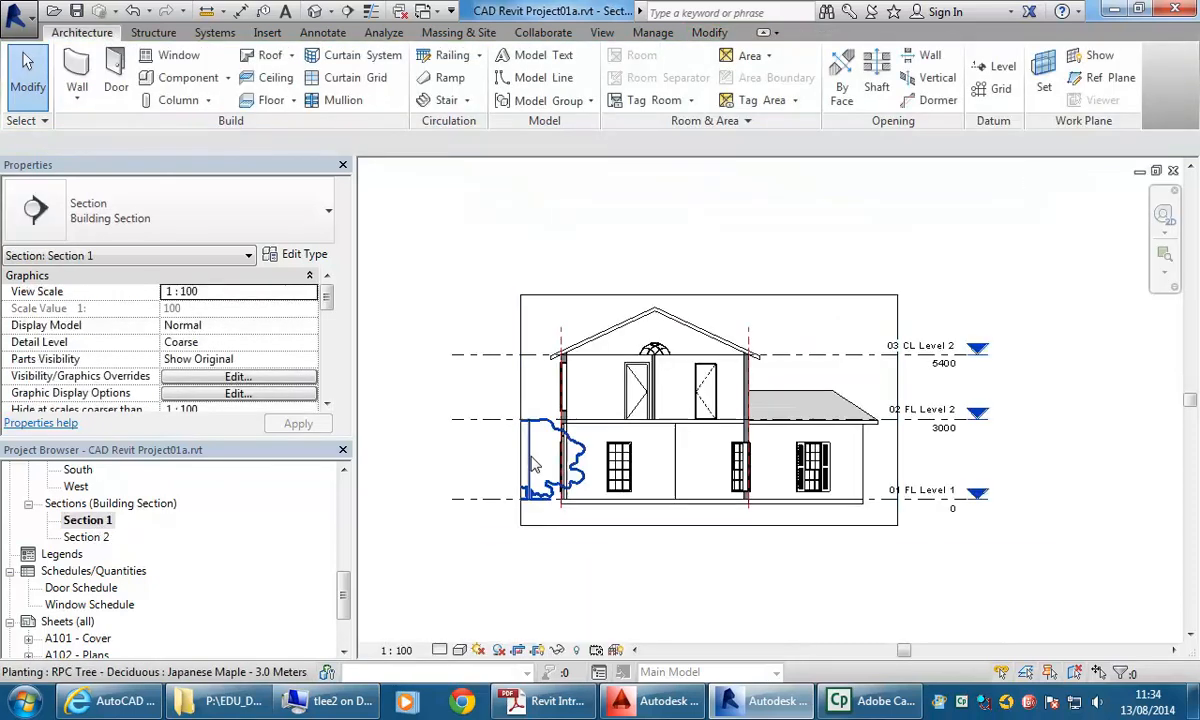
pyautogui.click(403, 651)
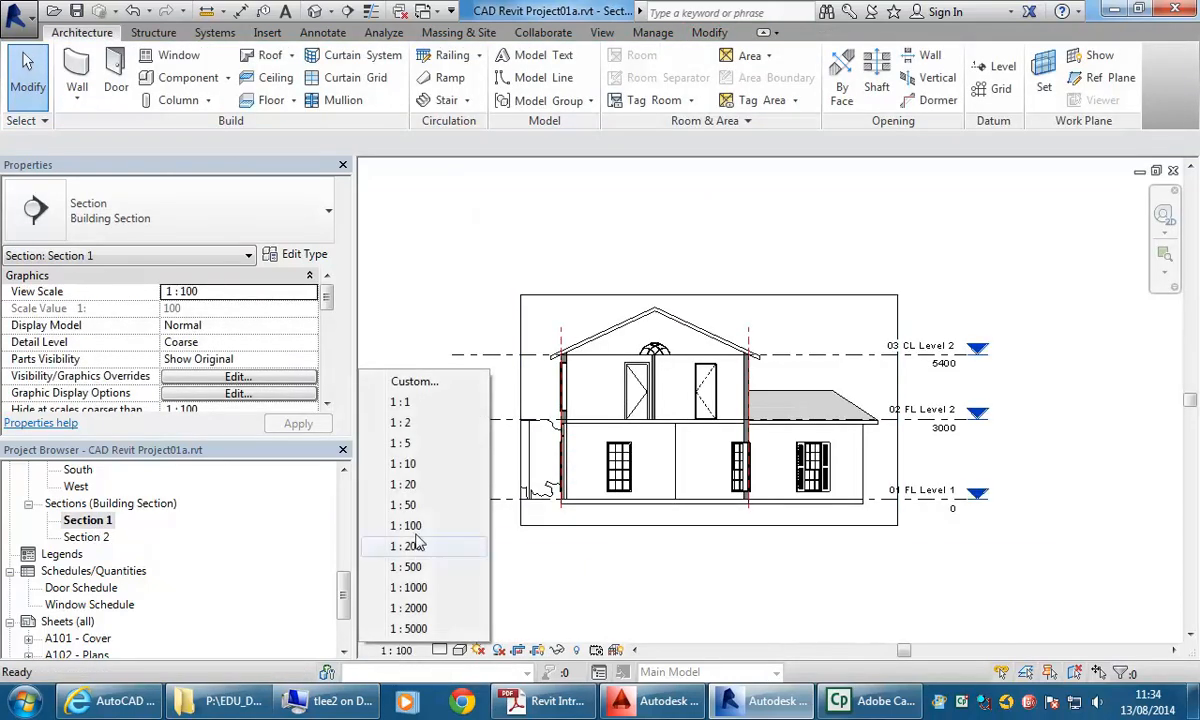
pyautogui.click(392, 480)
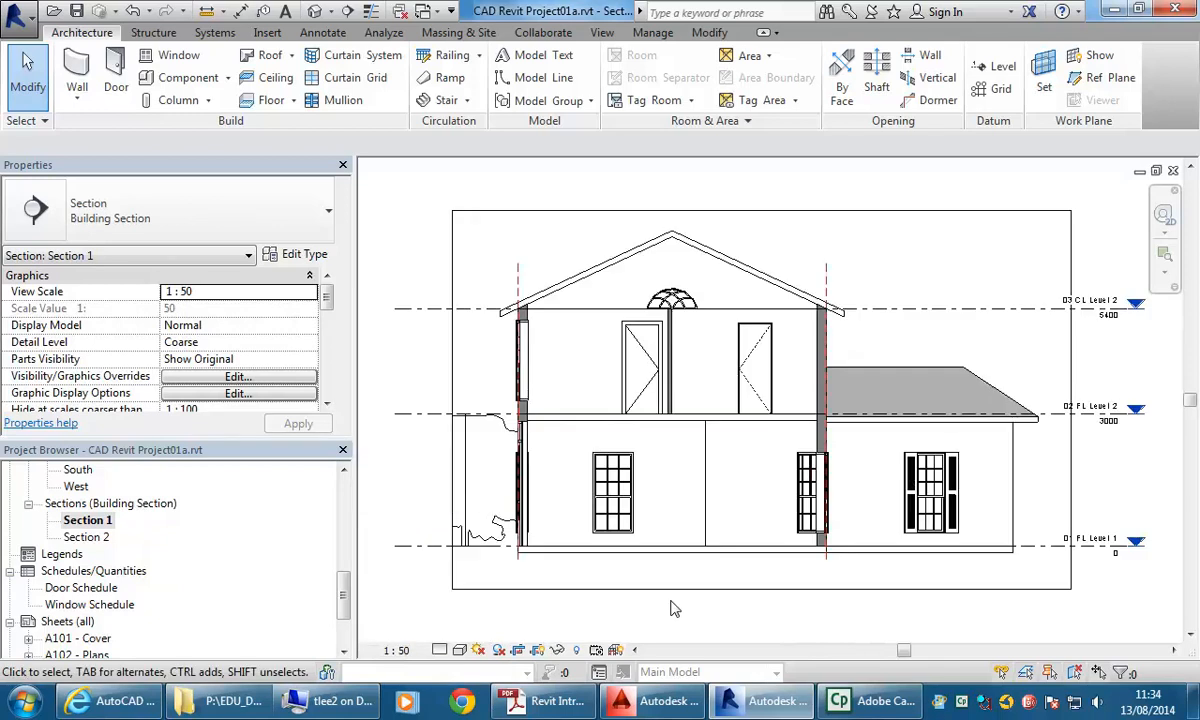
# Reopen sheet A103 and place the Section 1 view centrally above the title block
pyautogui.scroll(-1, 322, 565)
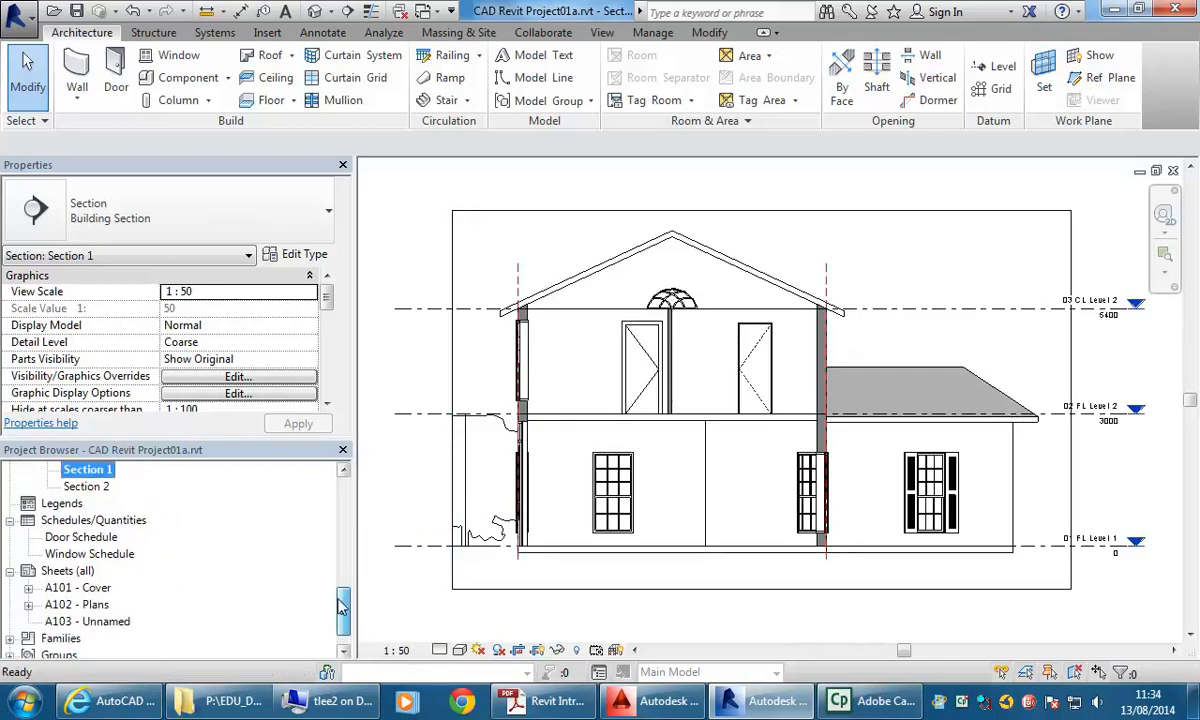
pyautogui.doubleClick(100, 621)
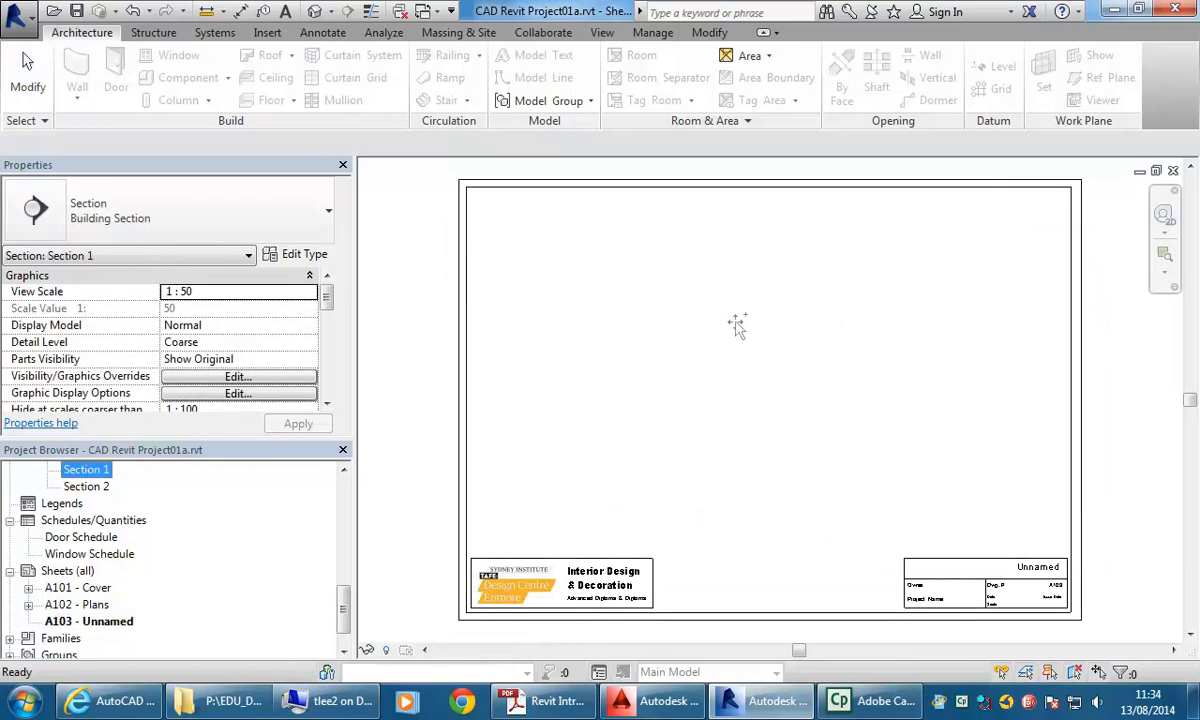
pyautogui.moveTo(729, 325); pyautogui.dragTo(736, 340)
pyautogui.click(765, 352)
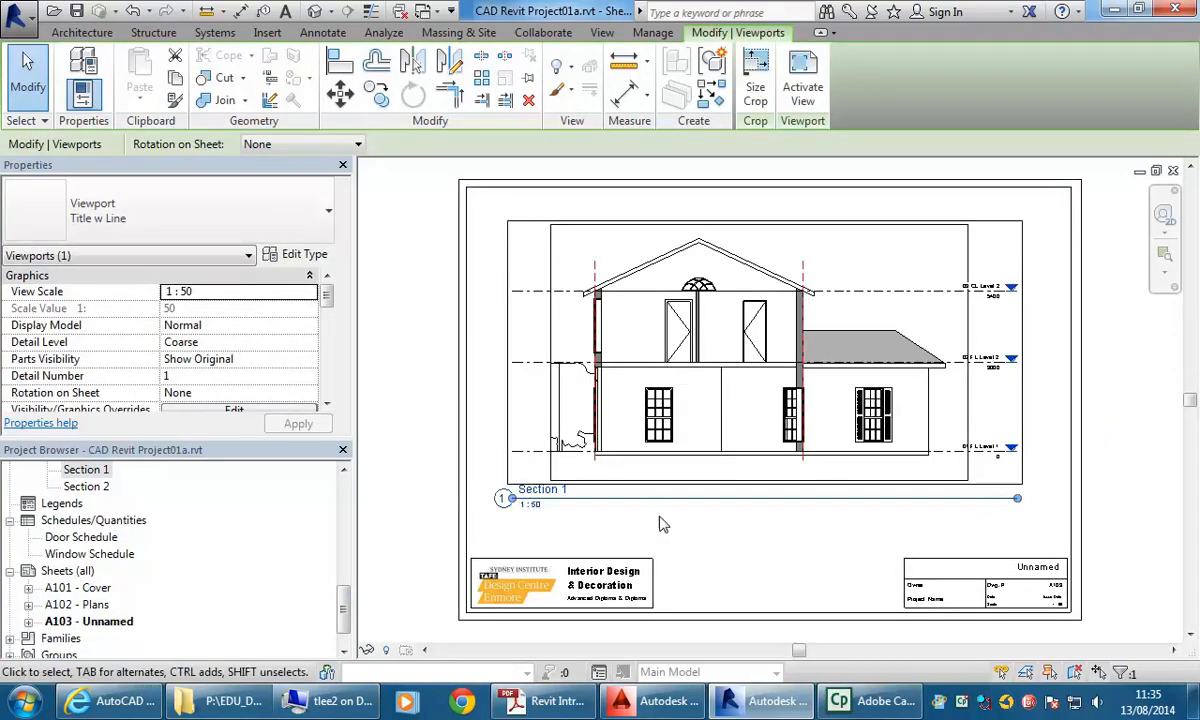
# Open sheet A102 - Plans and examine the section marker on the house's west side for its sheet reference
pyautogui.click(765, 548)
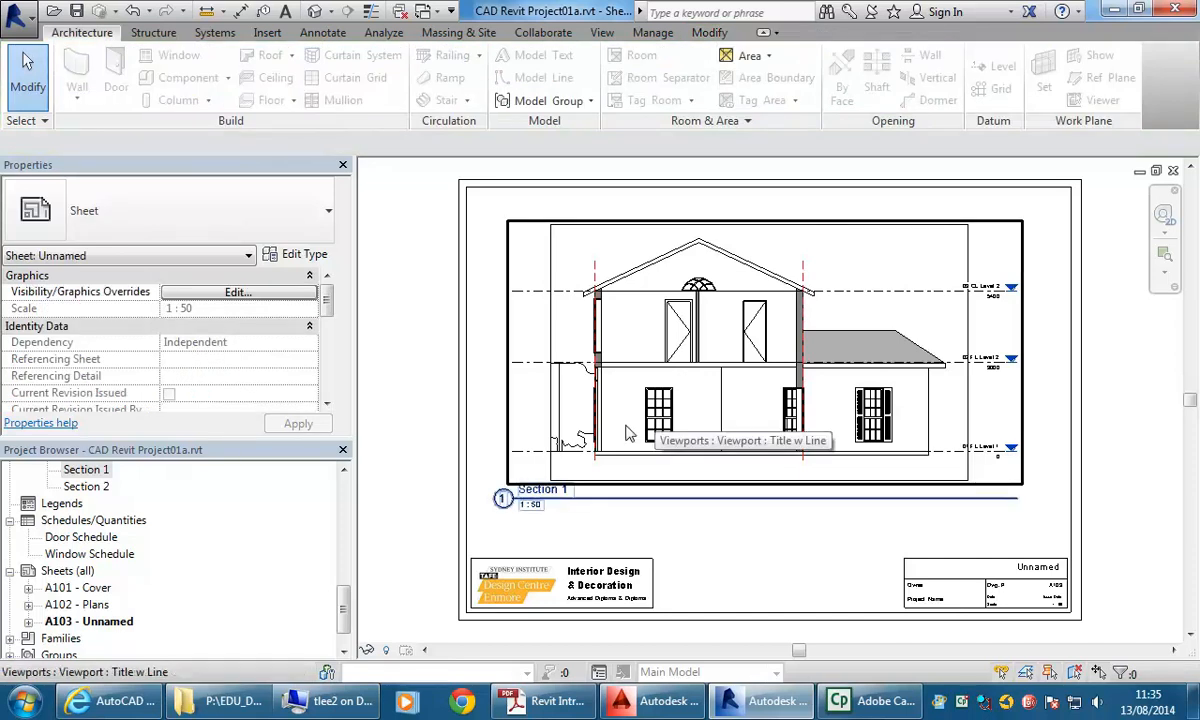
pyautogui.doubleClick(77, 604)
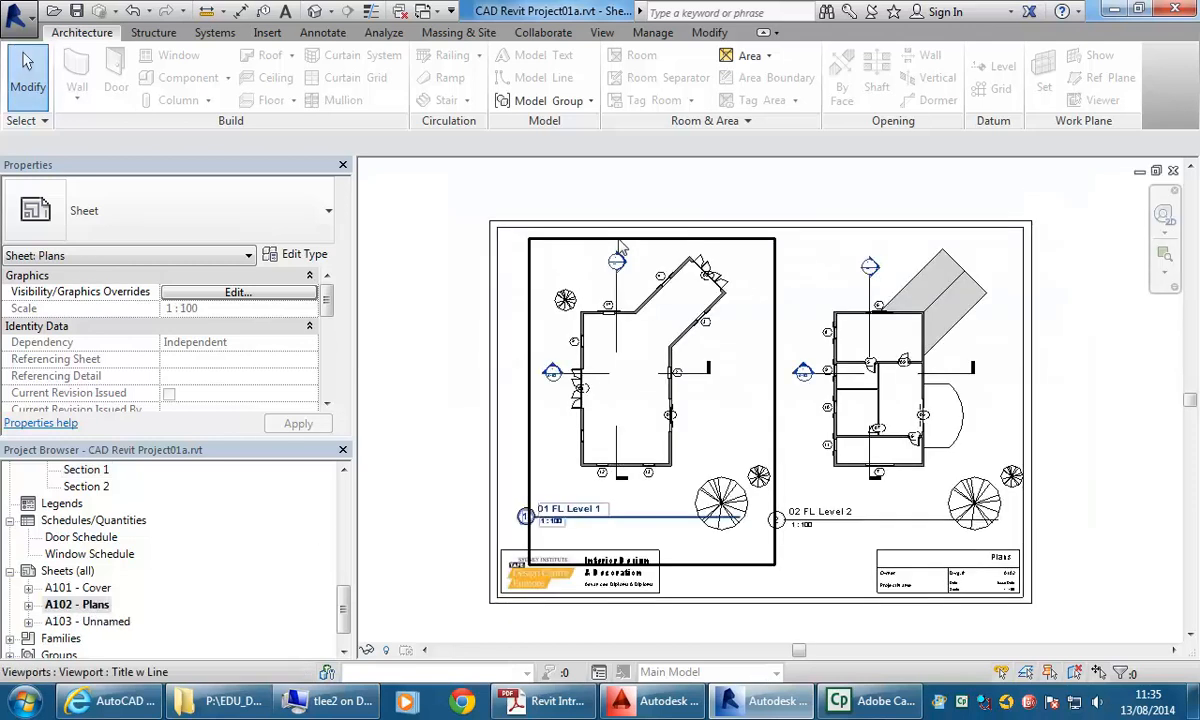
pyautogui.scroll(6, 575, 360)
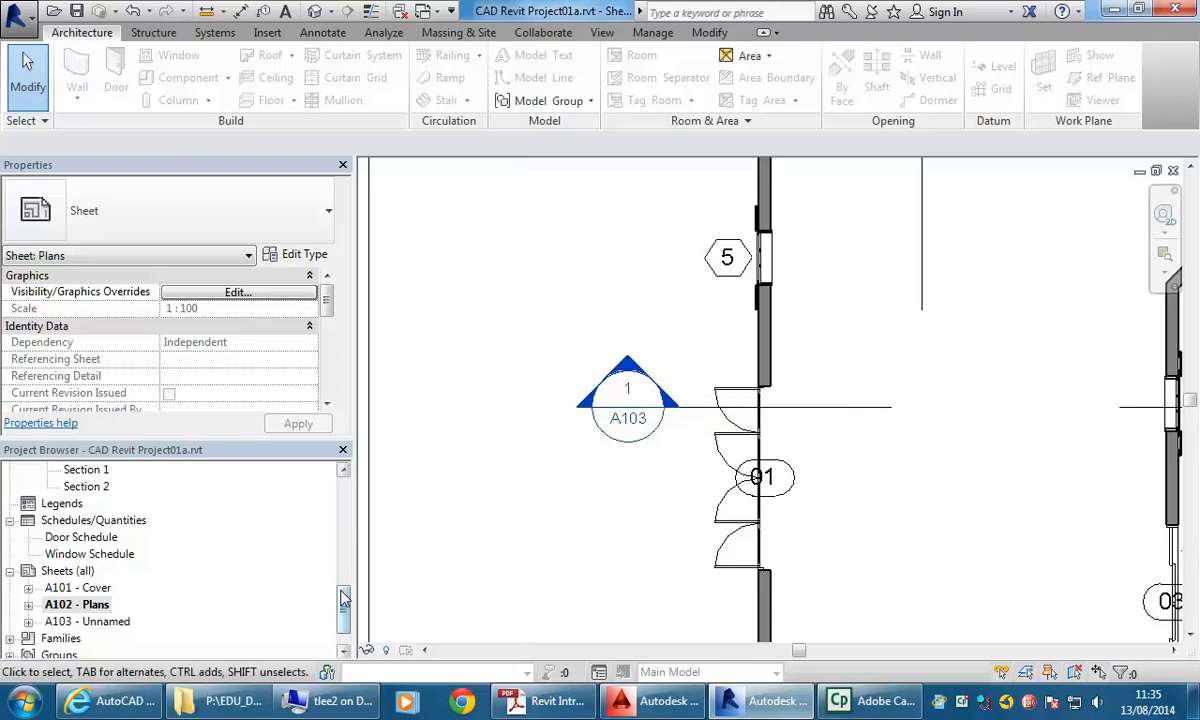
# Reopen sheet A103 and rename it Section 1 in its title block
pyautogui.scroll(-2, 343, 597)
pyautogui.doubleClick(90, 588)
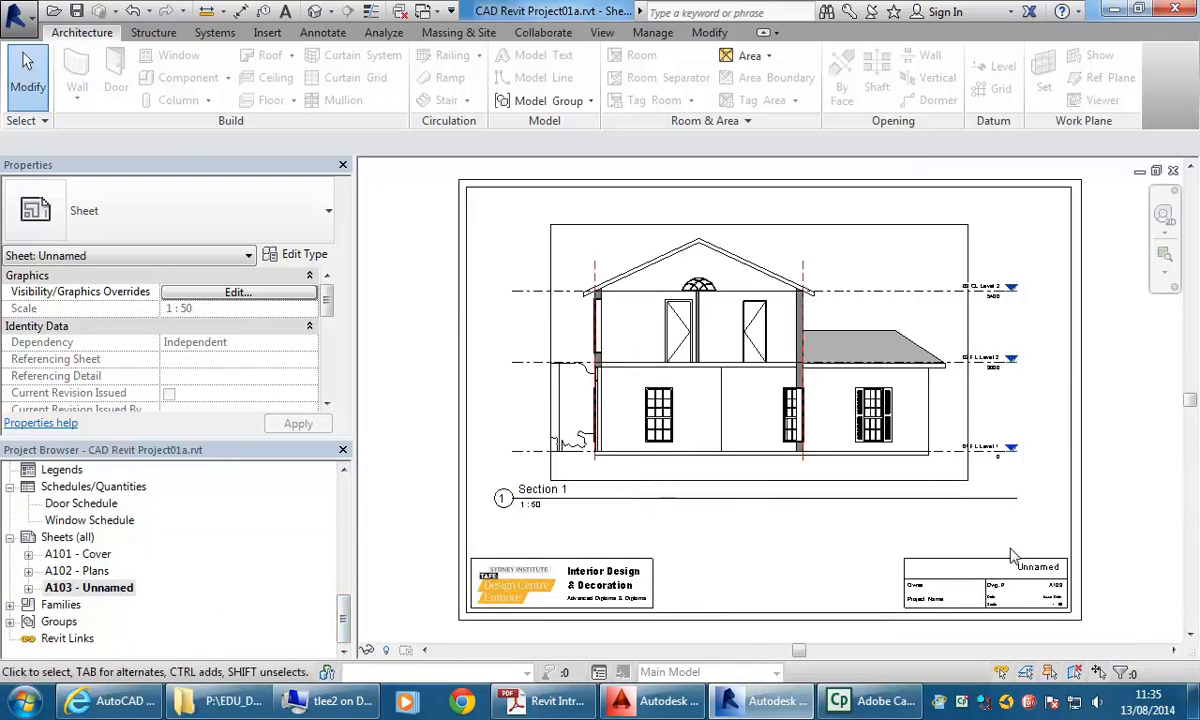
pyautogui.scroll(3, 1004, 554)
pyautogui.click(856, 530)
pyautogui.click(856, 529)
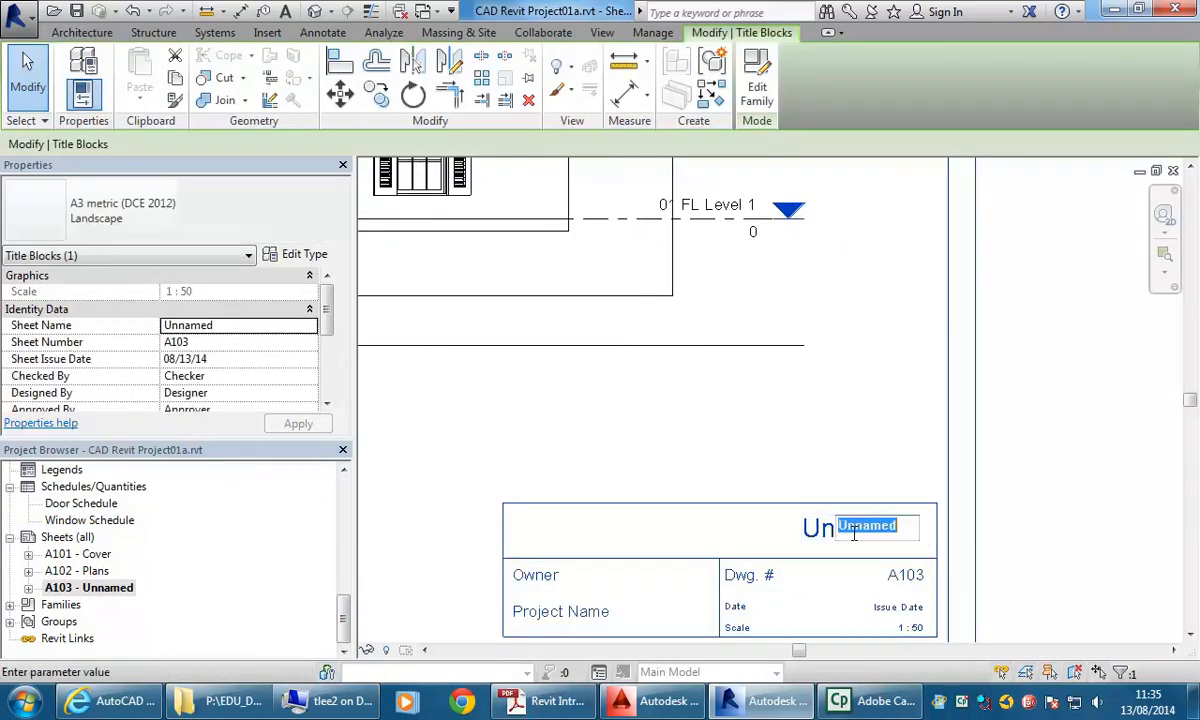
pyautogui.write('Sectio9n')
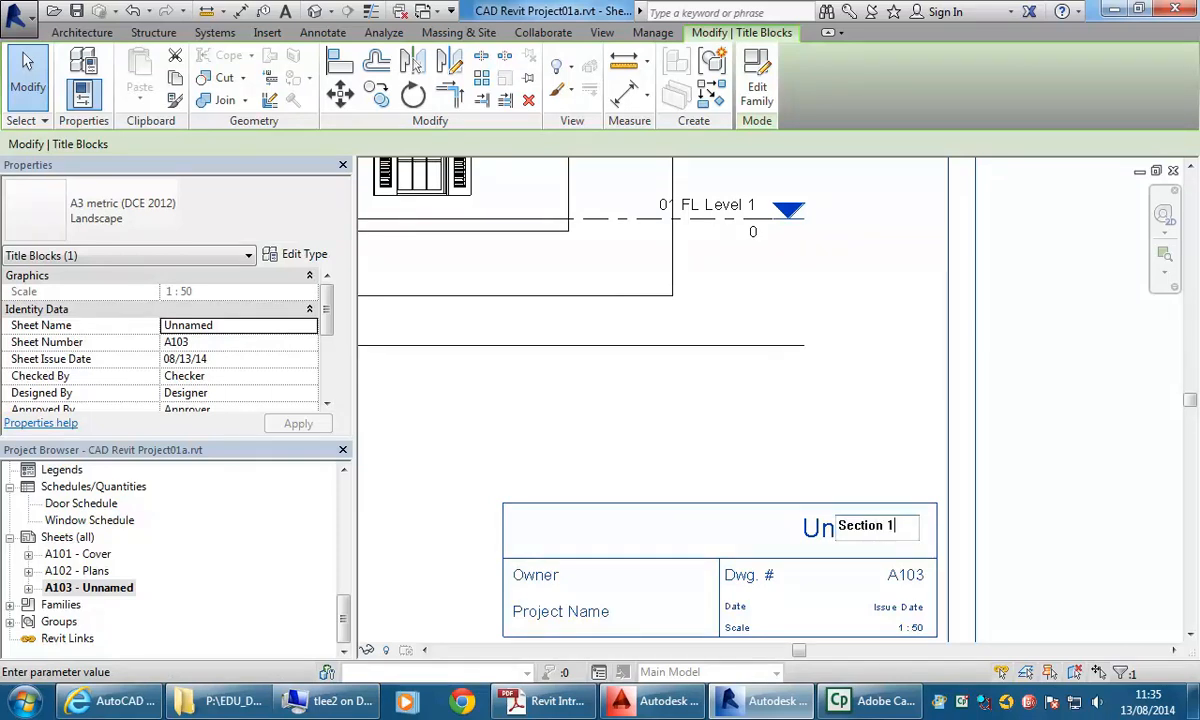
pyautogui.write('1')
pyautogui.press('Return')
pyautogui.click(755, 474)
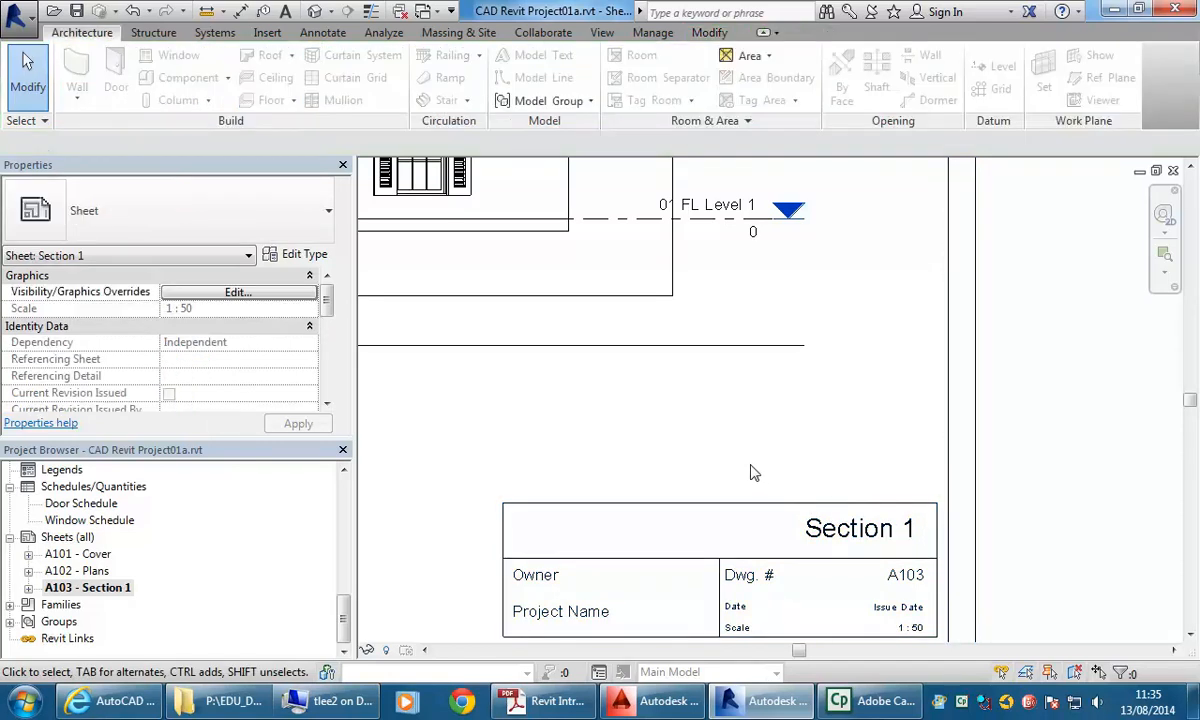
pyautogui.scroll(-6, 700, 445)
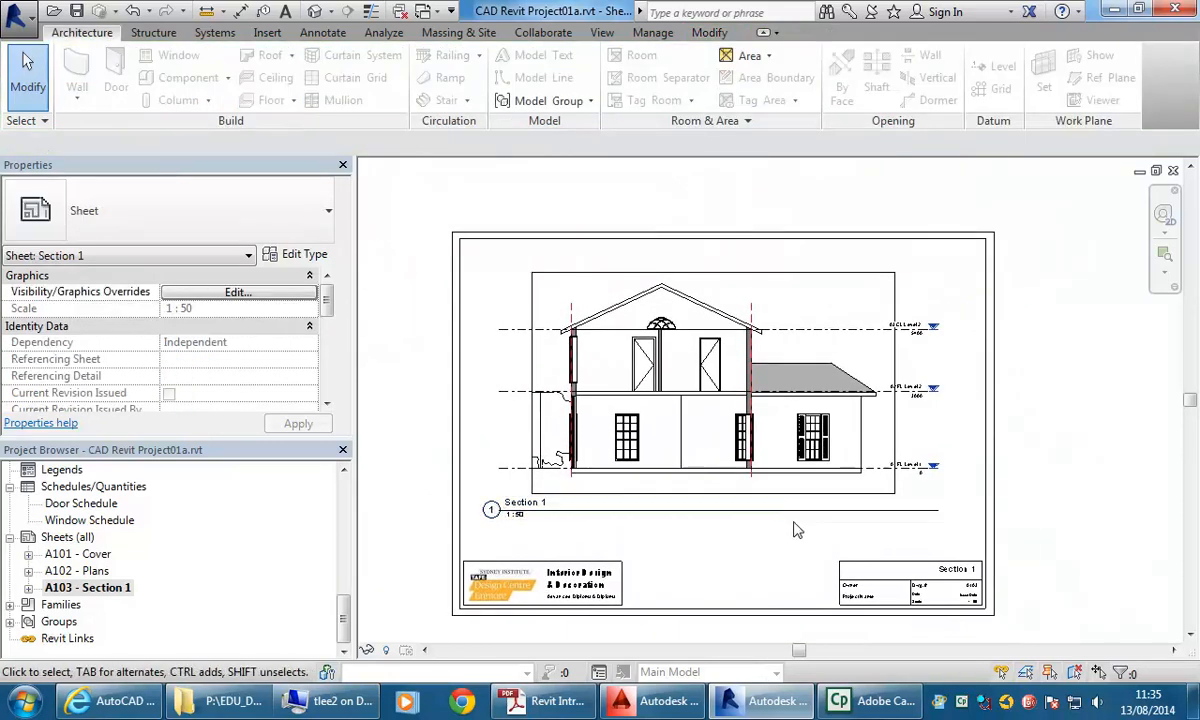
pyautogui.scroll(1, 780, 540)
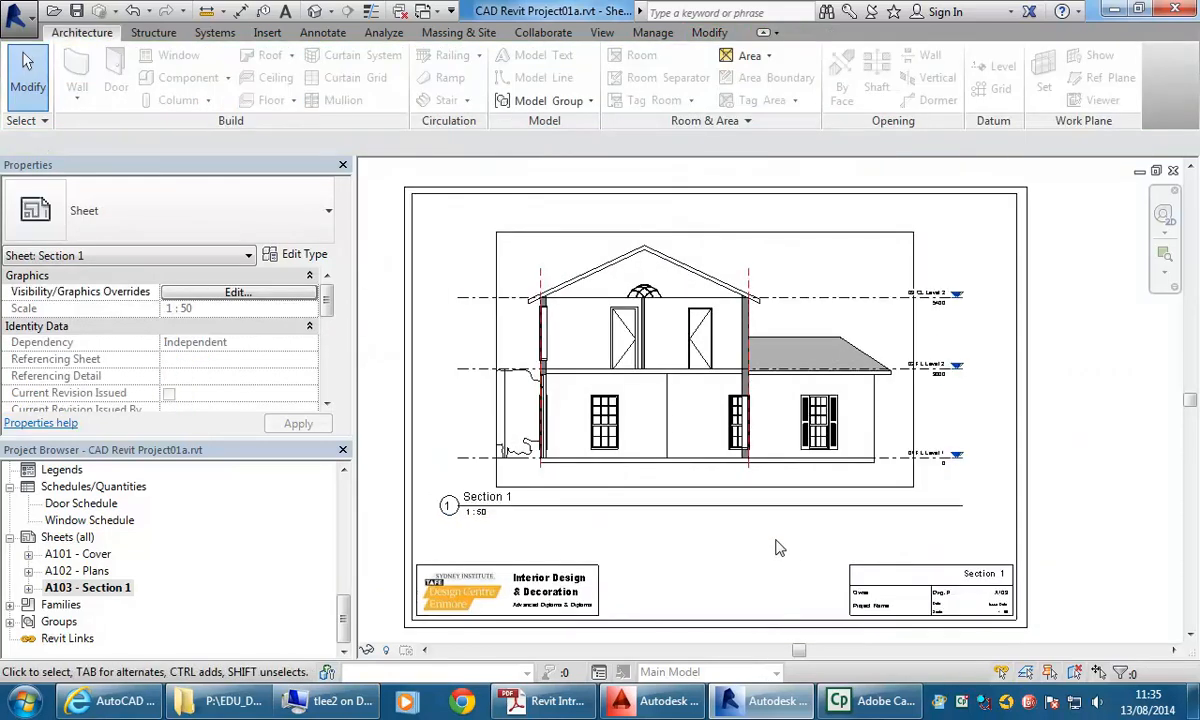